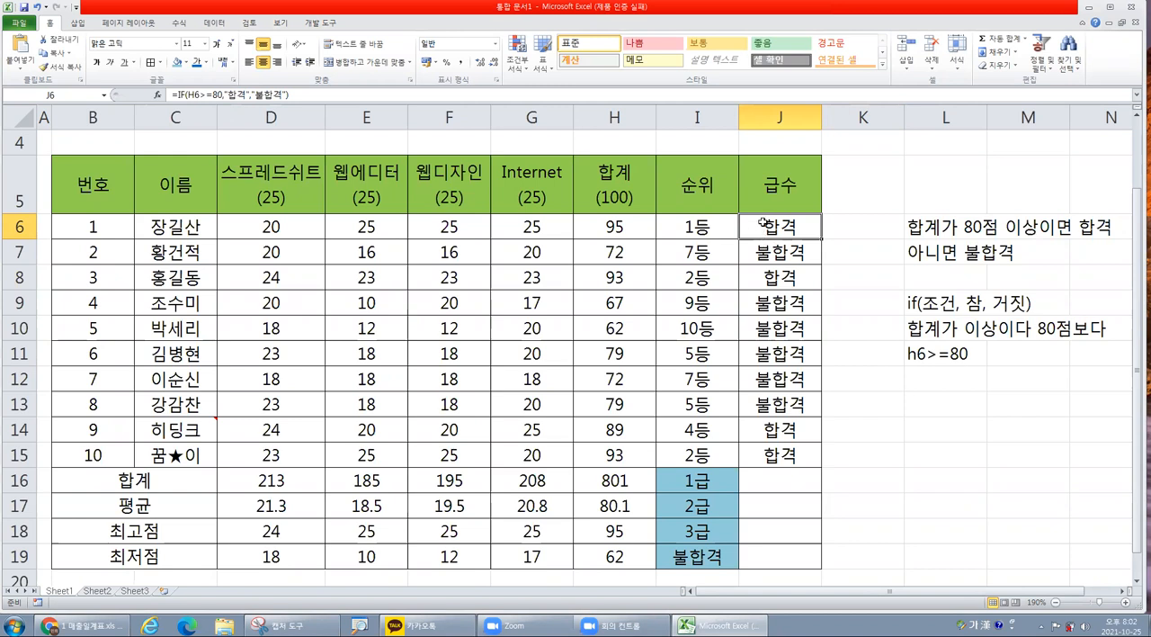
# Remove the value-if-false argument from the IF formula in J6 and fill the formula down to J15.
pyautogui.click(157, 94)
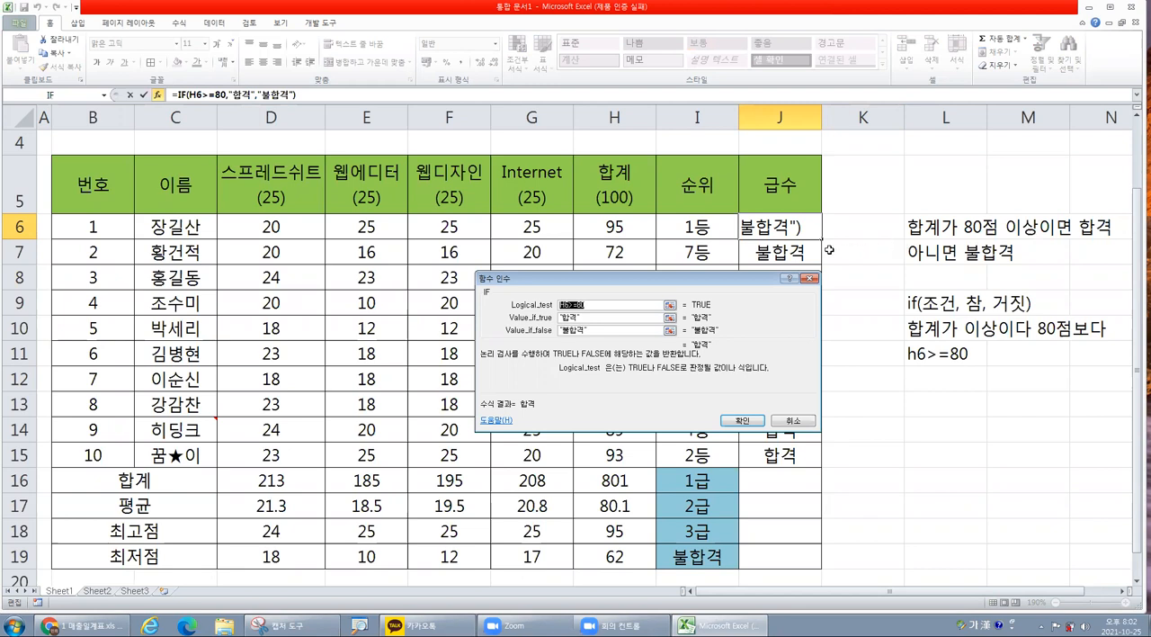
pyautogui.moveTo(715, 344); pyautogui.dragTo(615, 309)
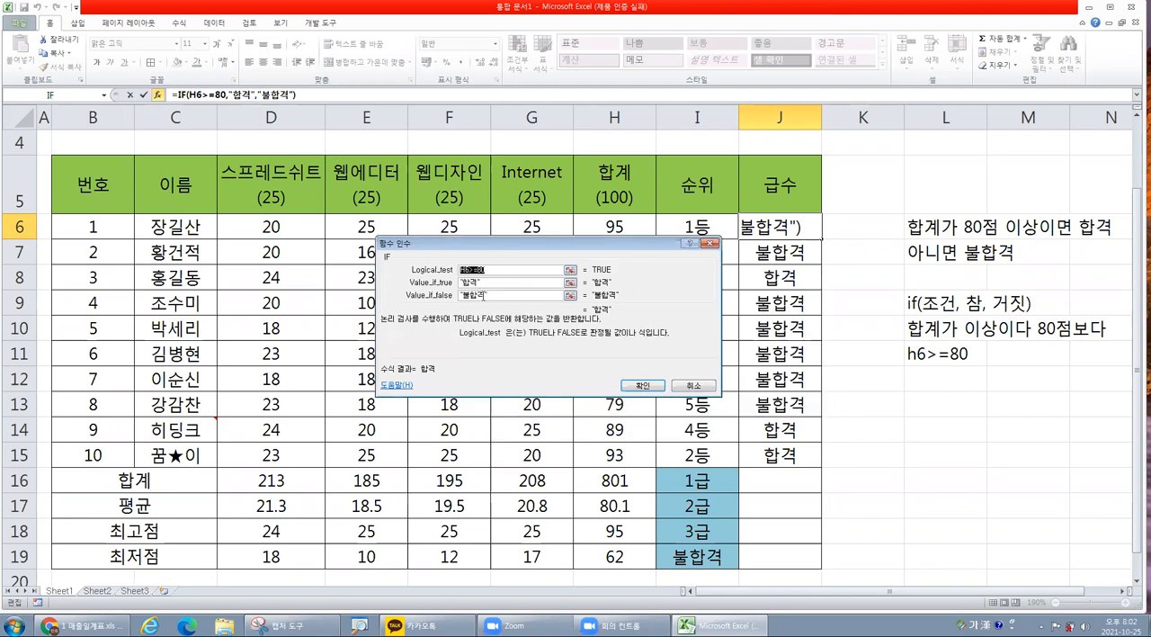
pyautogui.click(450, 300)
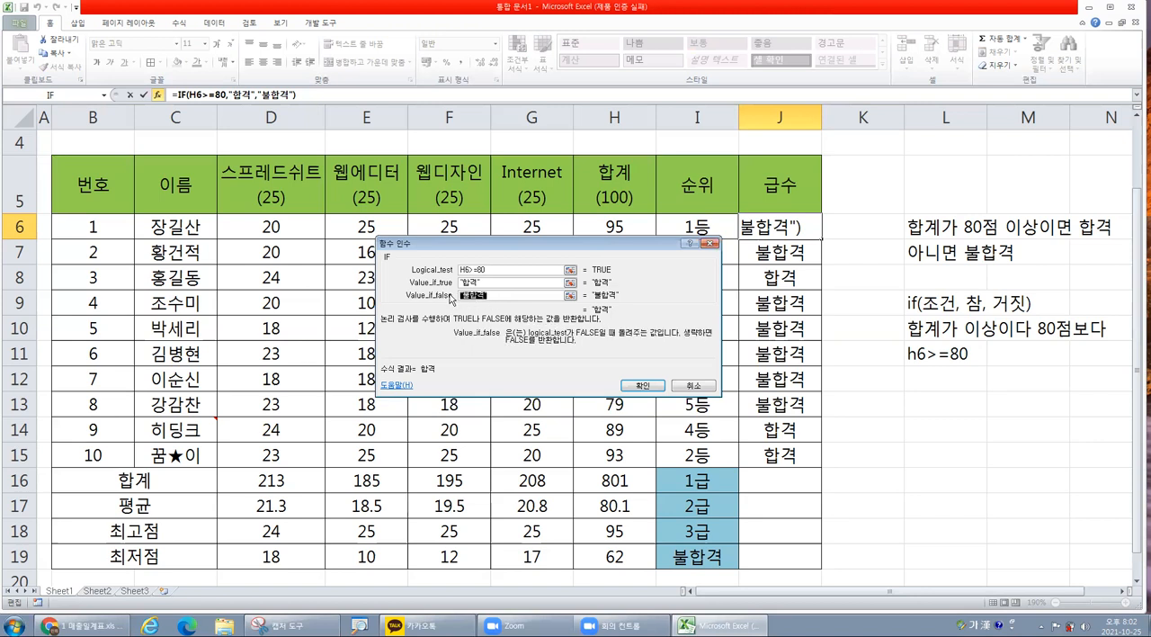
pyautogui.press('BackSpace')
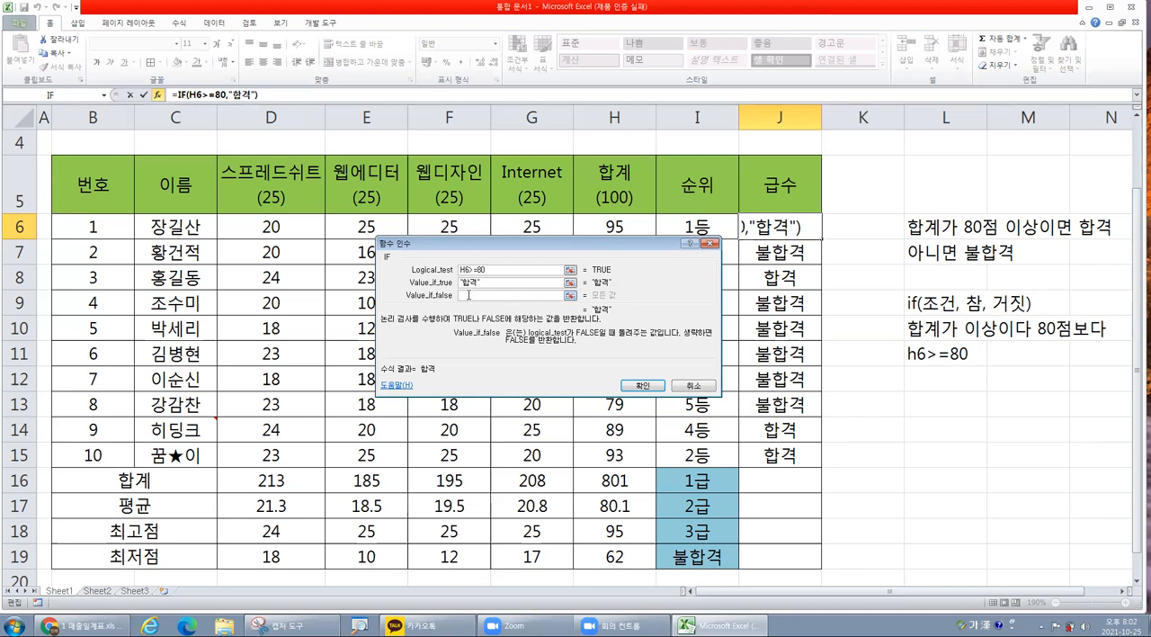
pyautogui.click(642, 385)
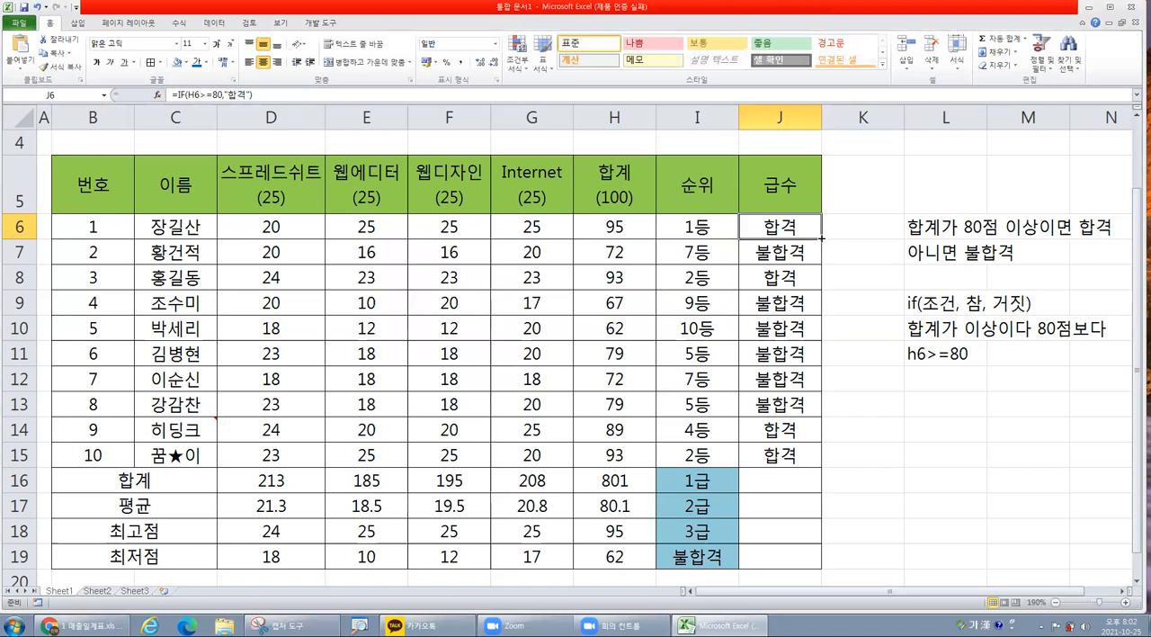
pyautogui.moveTo(821, 237); pyautogui.dragTo(809, 459)
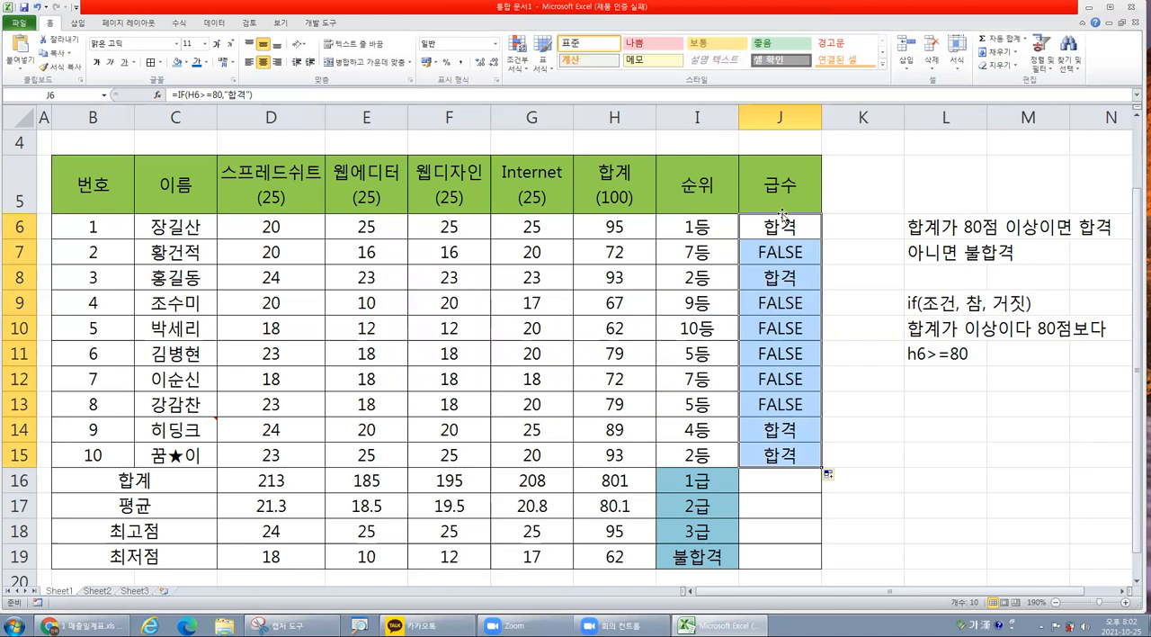
# Set the value-if-false argument of the IF formula in J6 to an empty string ("") and fill it down to J15.
pyautogui.click(781, 227)
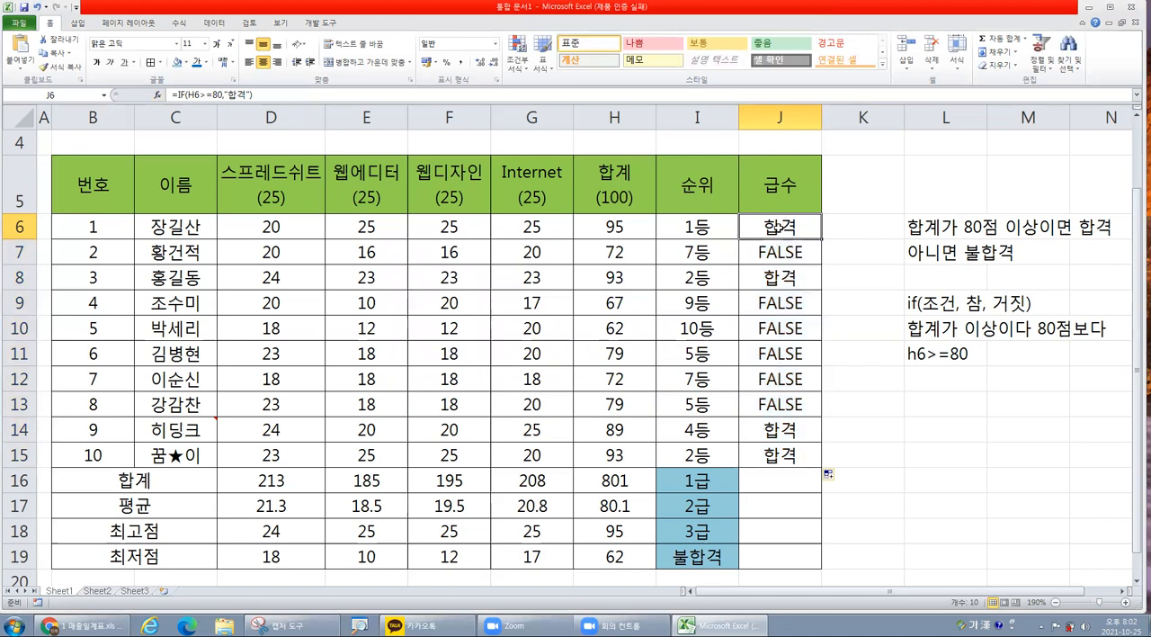
pyautogui.click(157, 98)
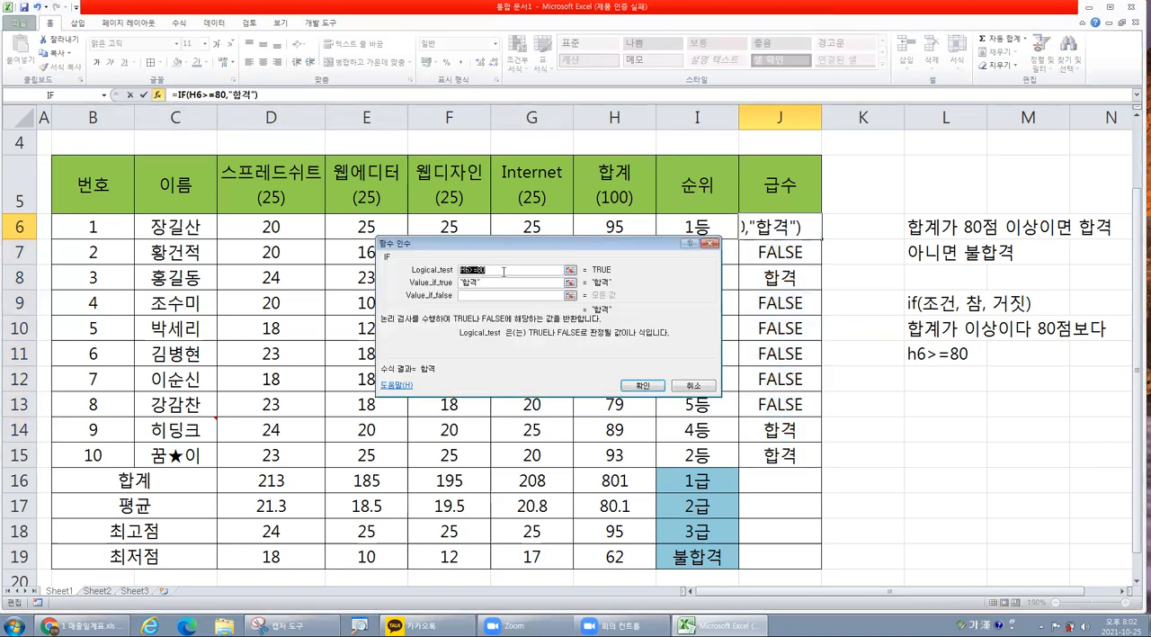
pyautogui.click(467, 296)
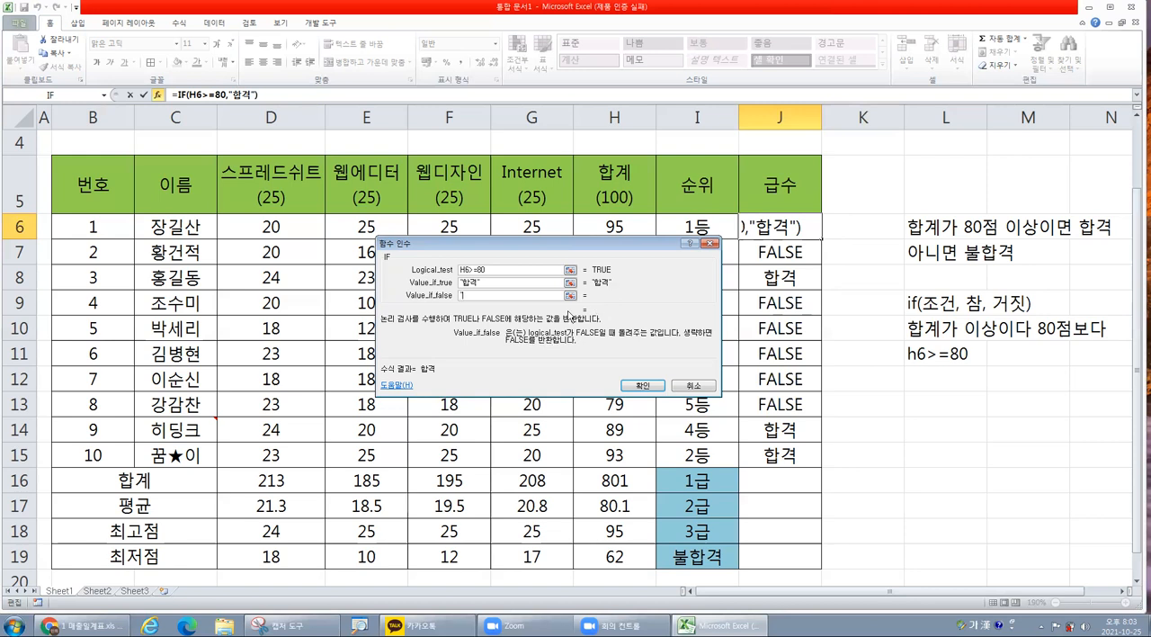
pyautogui.write('""')
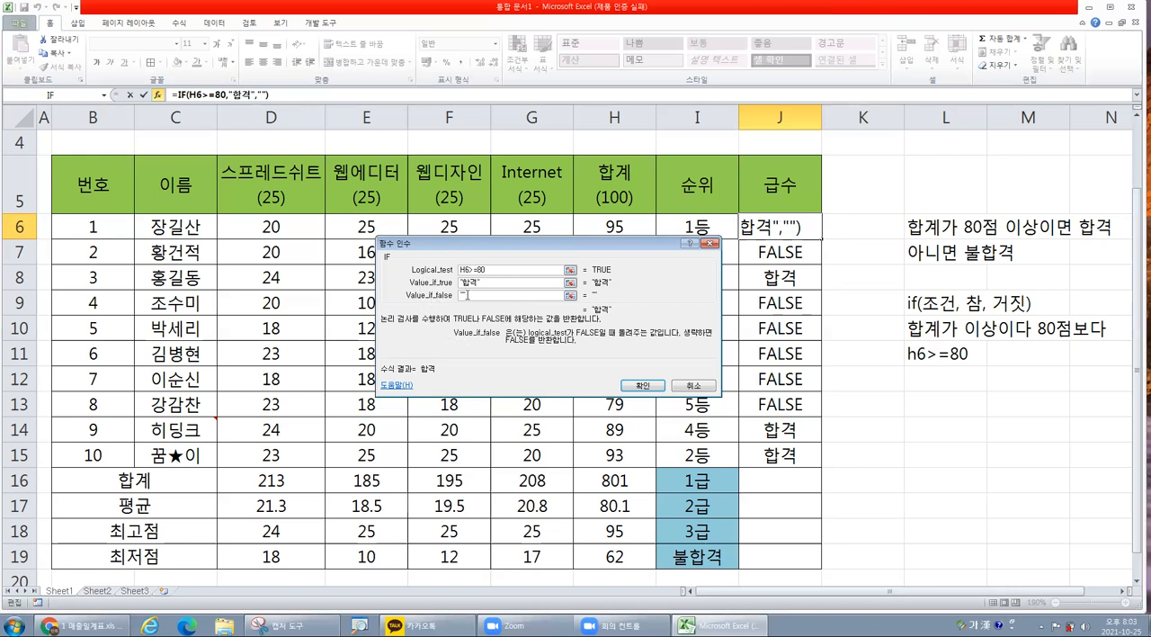
pyautogui.click(644, 386)
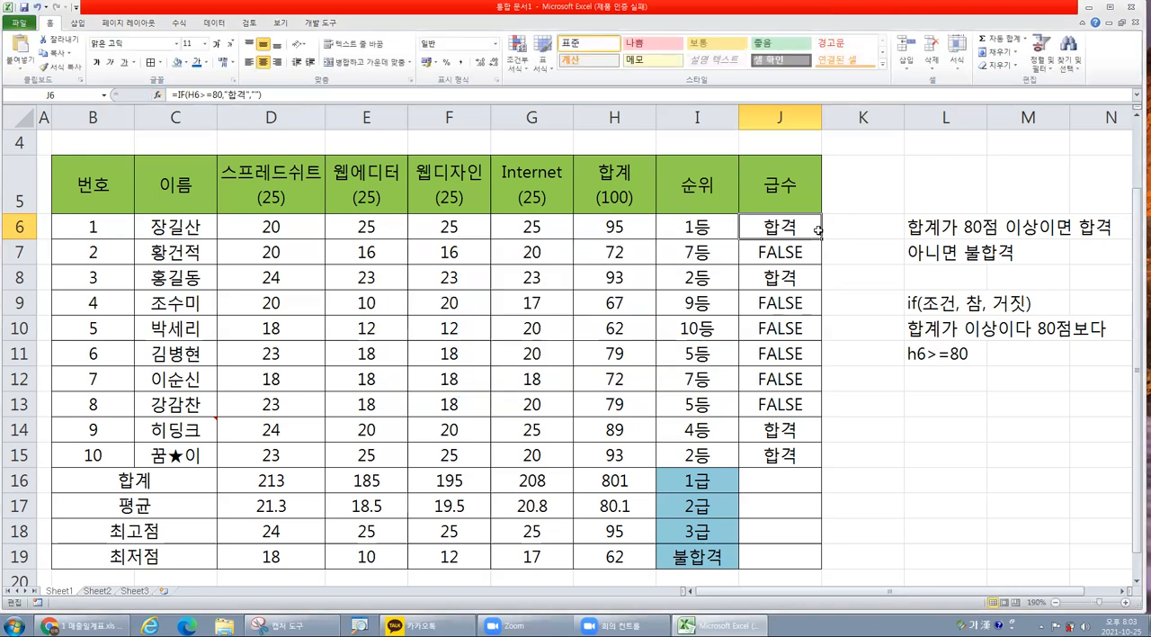
pyautogui.moveTo(821, 239); pyautogui.dragTo(821, 460)
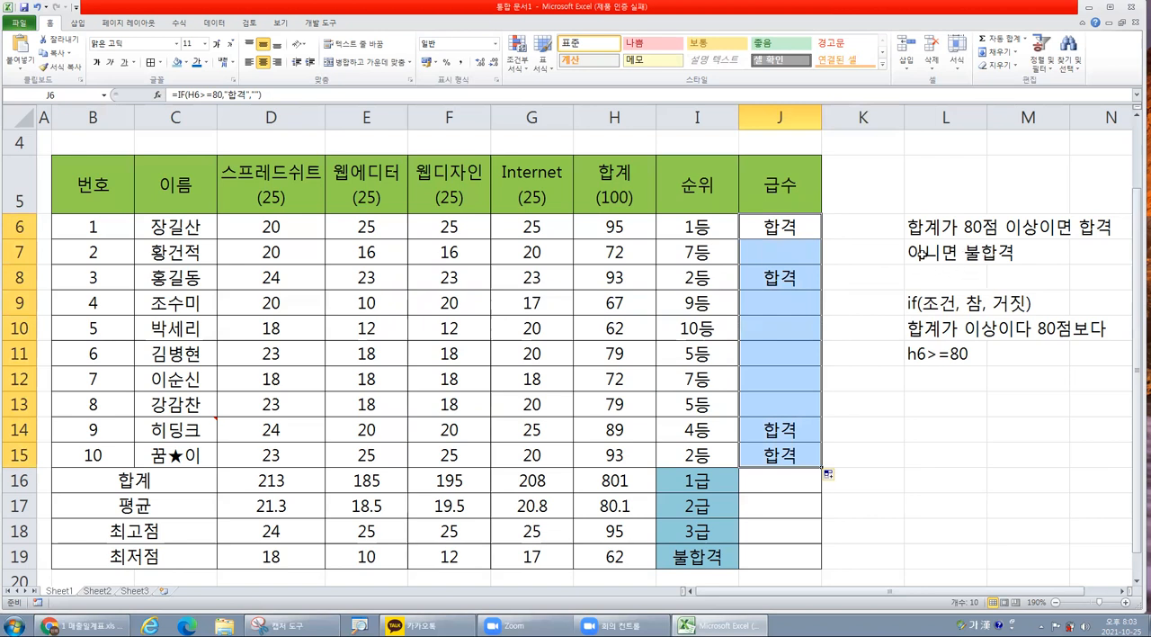
# Clear the contents of the 급수 column cells J6:J15.
pyautogui.click(788, 225)
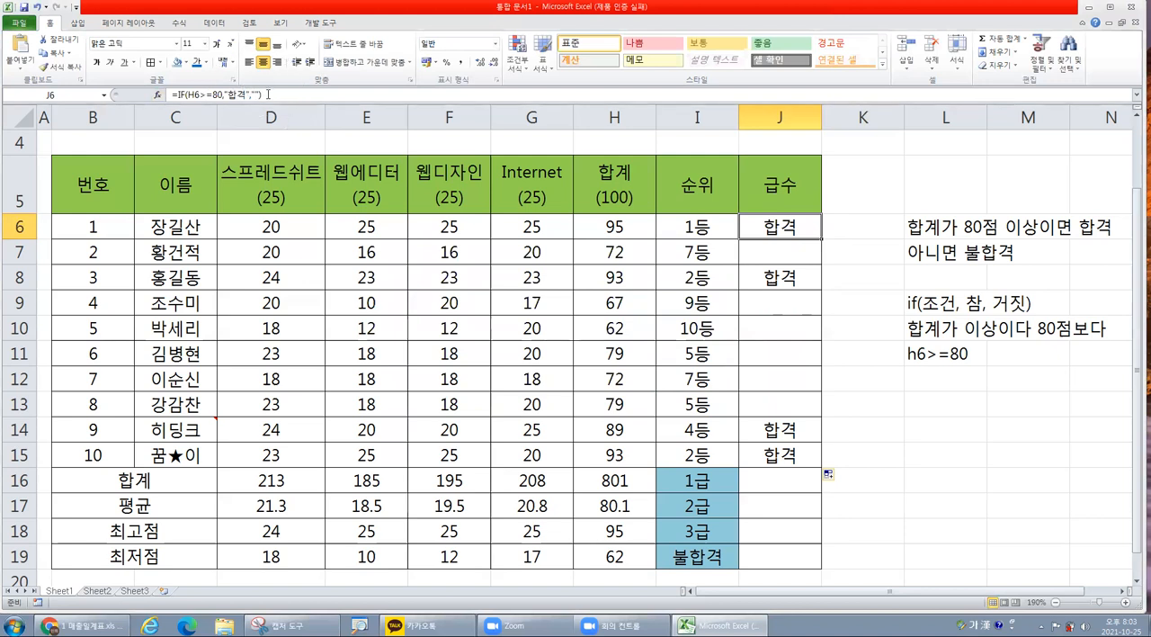
pyautogui.moveTo(771, 222); pyautogui.dragTo(796, 456)
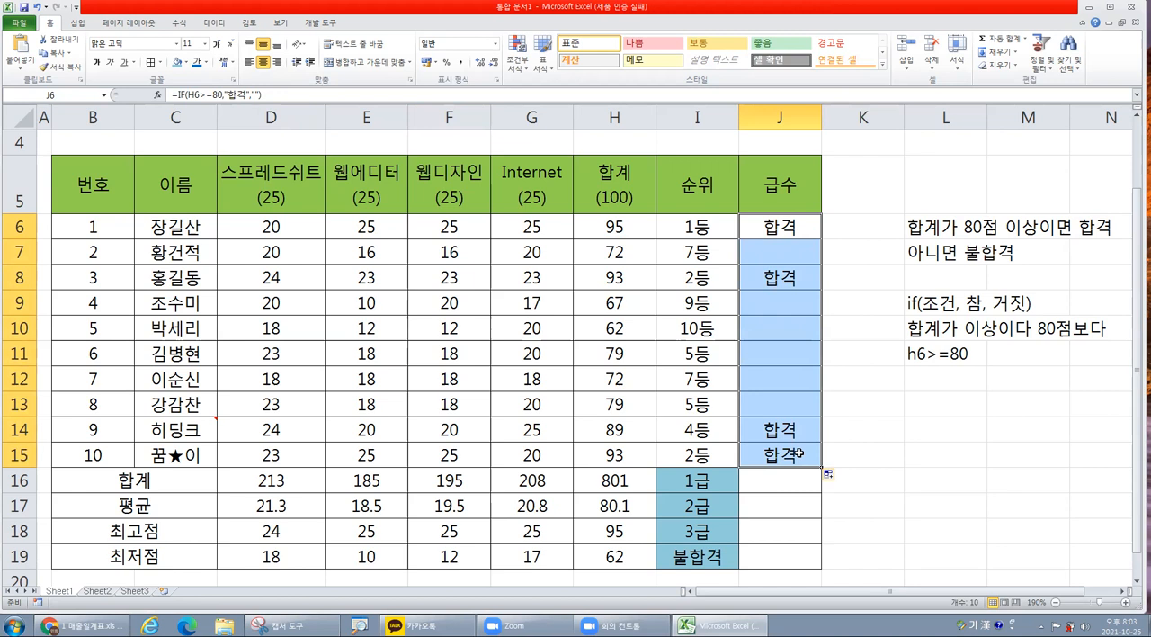
pyautogui.press('Delete')
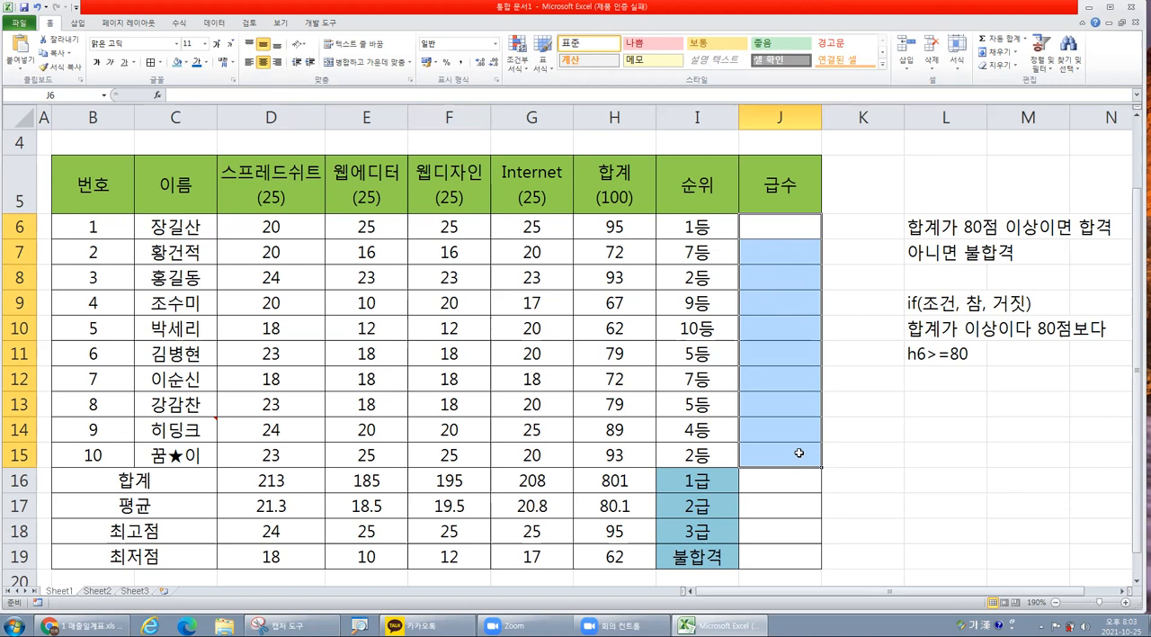
# Edit the note in L6 to read "합계가 90점 이상이면 우수".
pyautogui.click(943, 402)
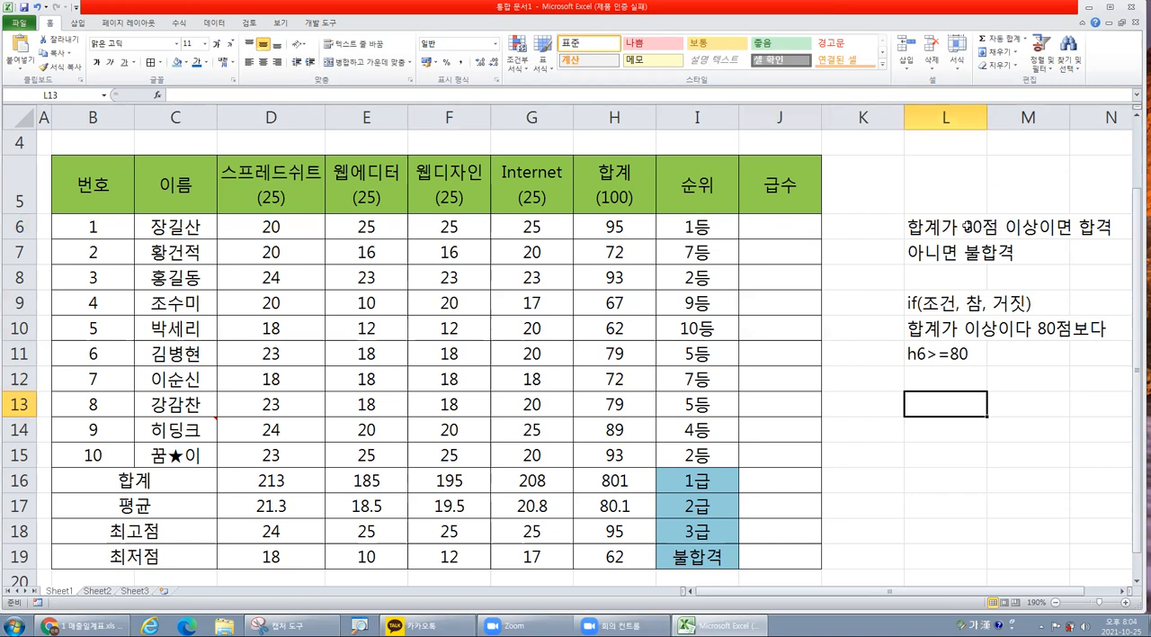
pyautogui.click(935, 226)
pyautogui.doubleClick(980, 229)
pyautogui.moveTo(971, 227); pyautogui.dragTo(959, 227)
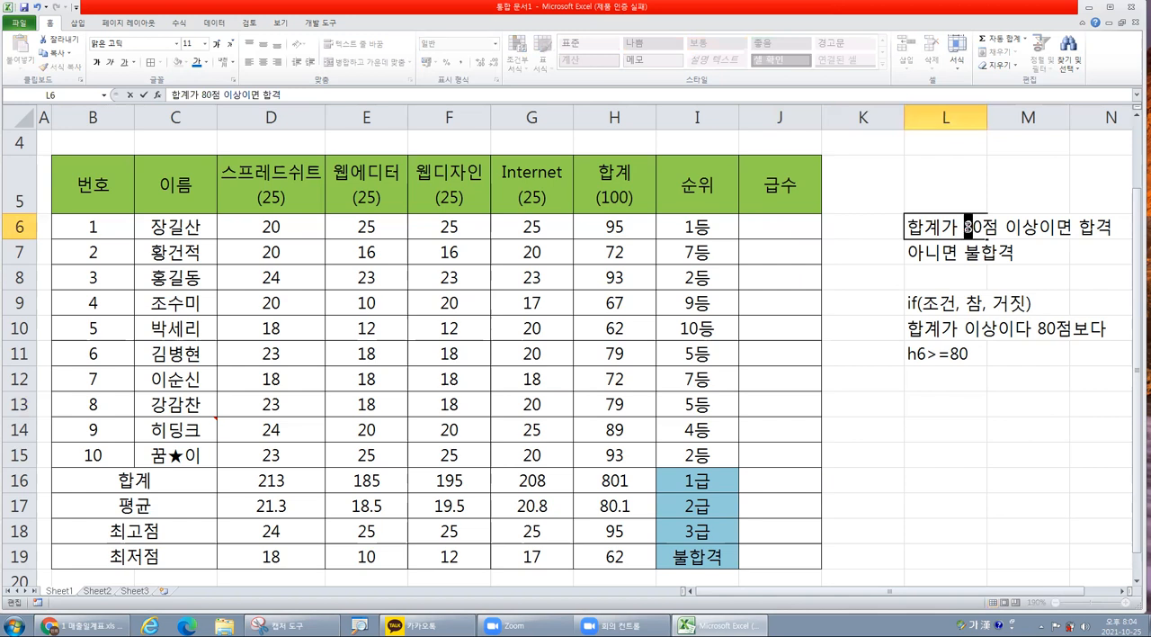
pyautogui.write('9')
pyautogui.moveTo(1078, 226); pyautogui.dragTo(1113, 229)
pyautogui.write('우수')
# Replace the note in L7 with "80점이상이면 보통".
pyautogui.click(916, 252)
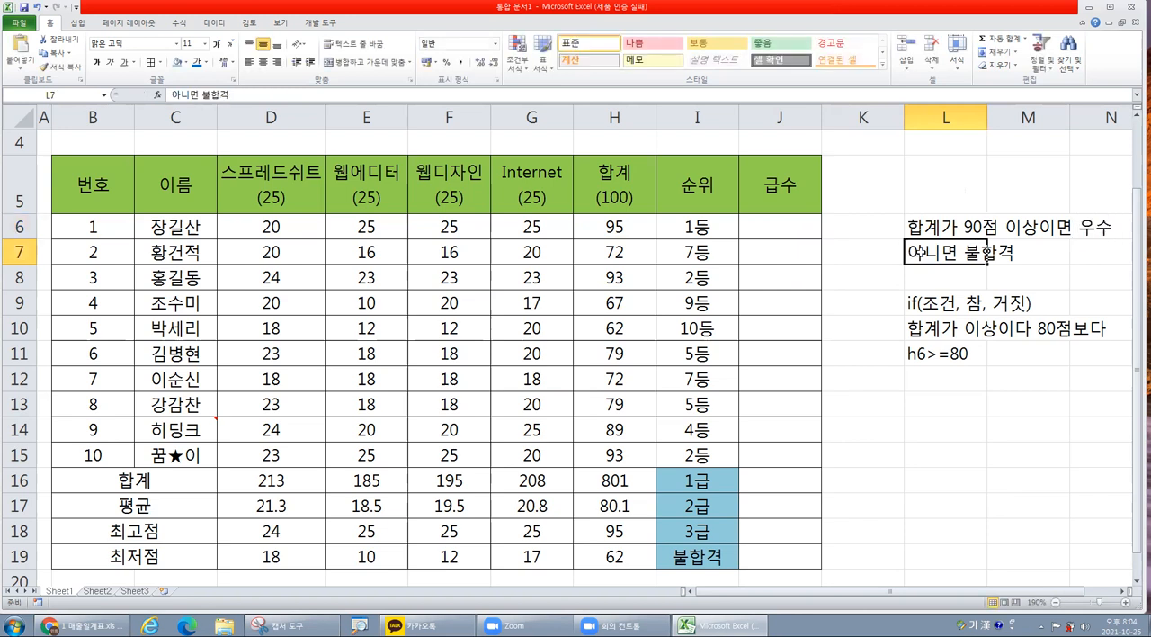
pyautogui.write('80점이')
pyautogui.write('상이면 ㅂ')
pyautogui.write('ㅗ통')
pyautogui.press('Return')
# Enter the note "그렇지 않으면 노력으로 표시" in L8 and narrow column K to a width of about 6.38.
pyautogui.write('ㄱㅡ렇지 않으면')
pyautogui.write(' 노력')
pyautogui.write('으로 표시')
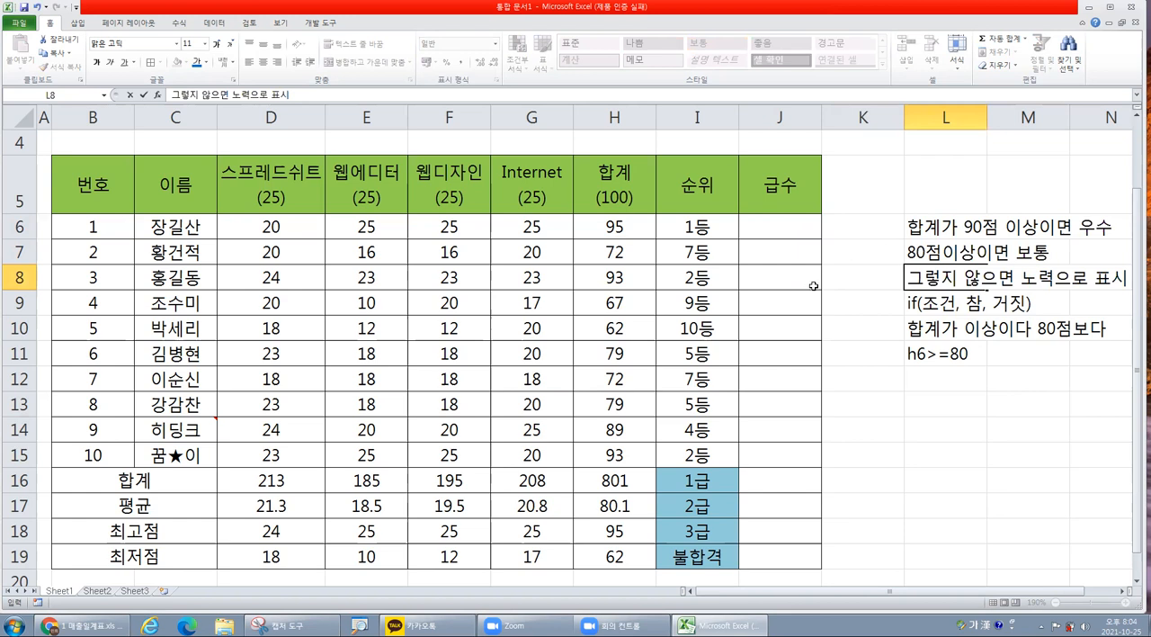
pyautogui.click(896, 343)
pyautogui.moveTo(904, 118); pyautogui.dragTo(886, 118)
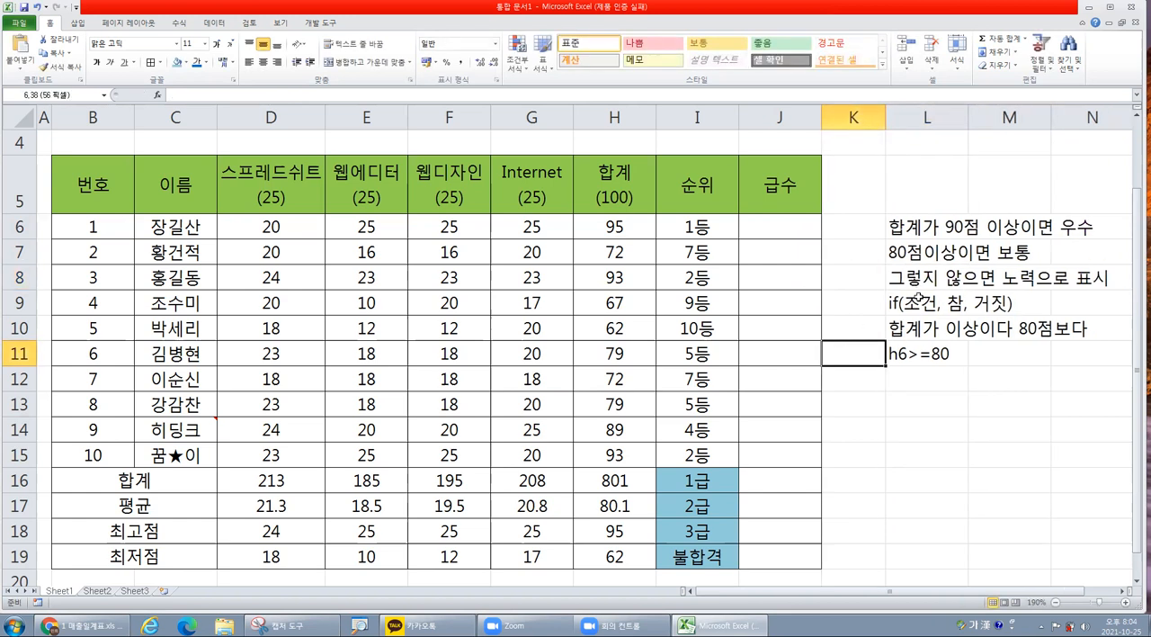
# Insert an IF function in J6 with the logical test H6>=90.
pyautogui.click(781, 224)
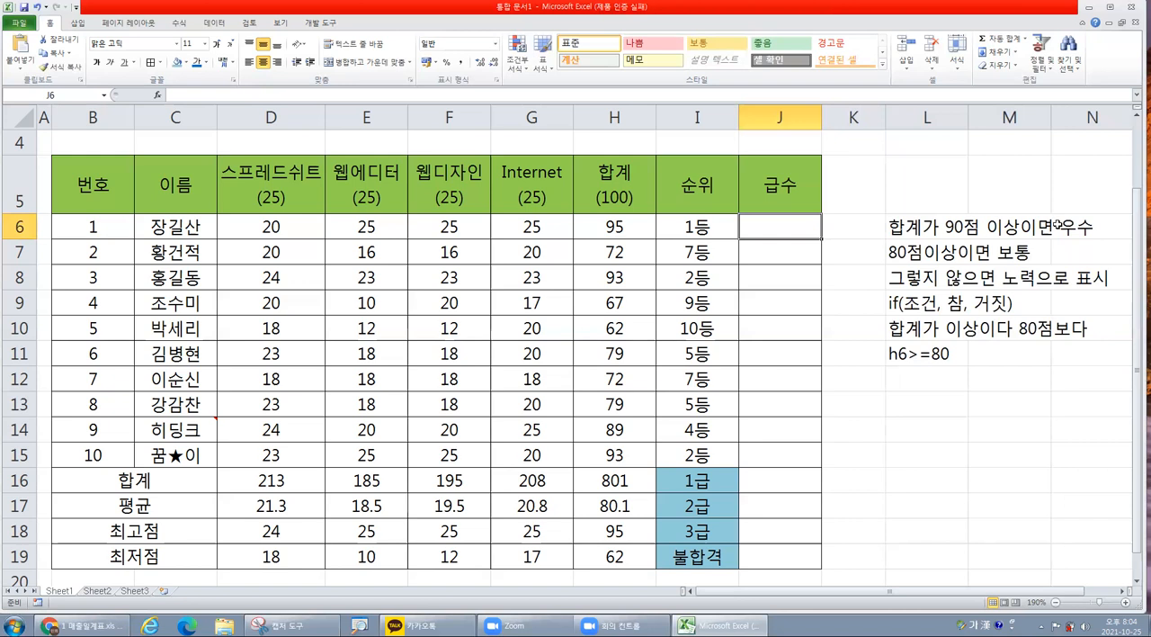
pyautogui.click(158, 96)
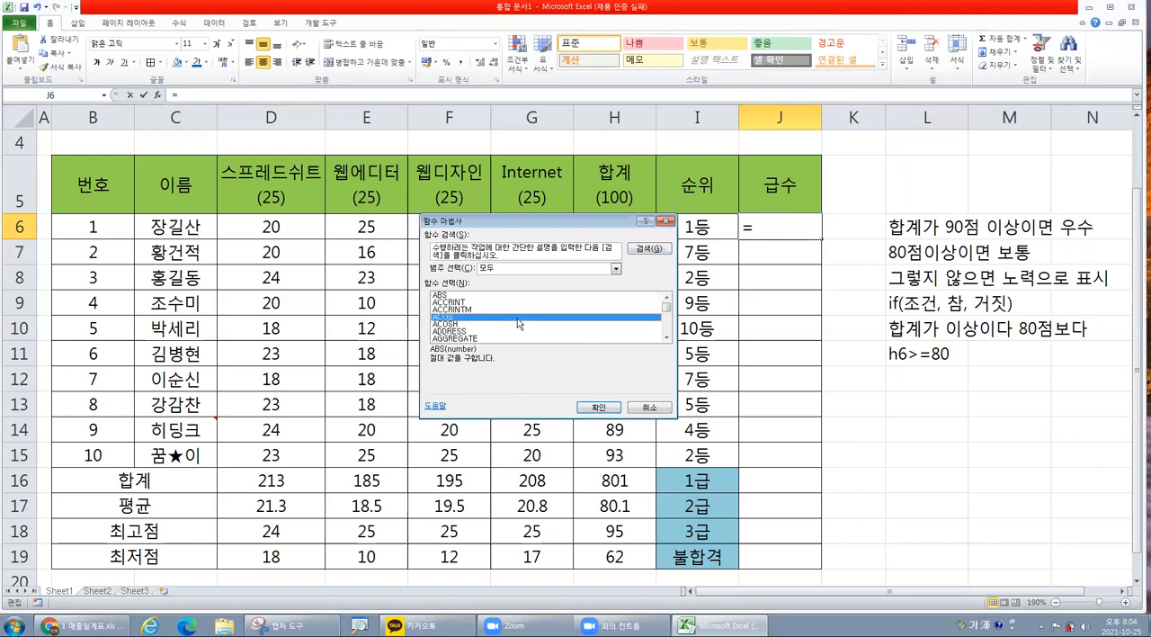
pyautogui.press('i')
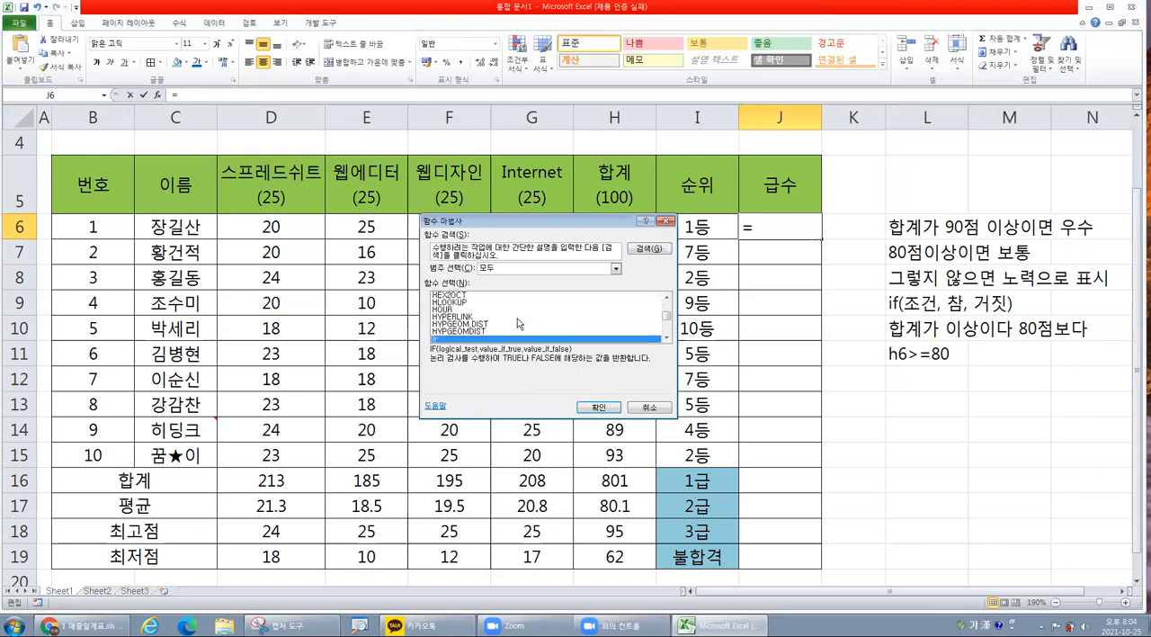
pyautogui.press('Return')
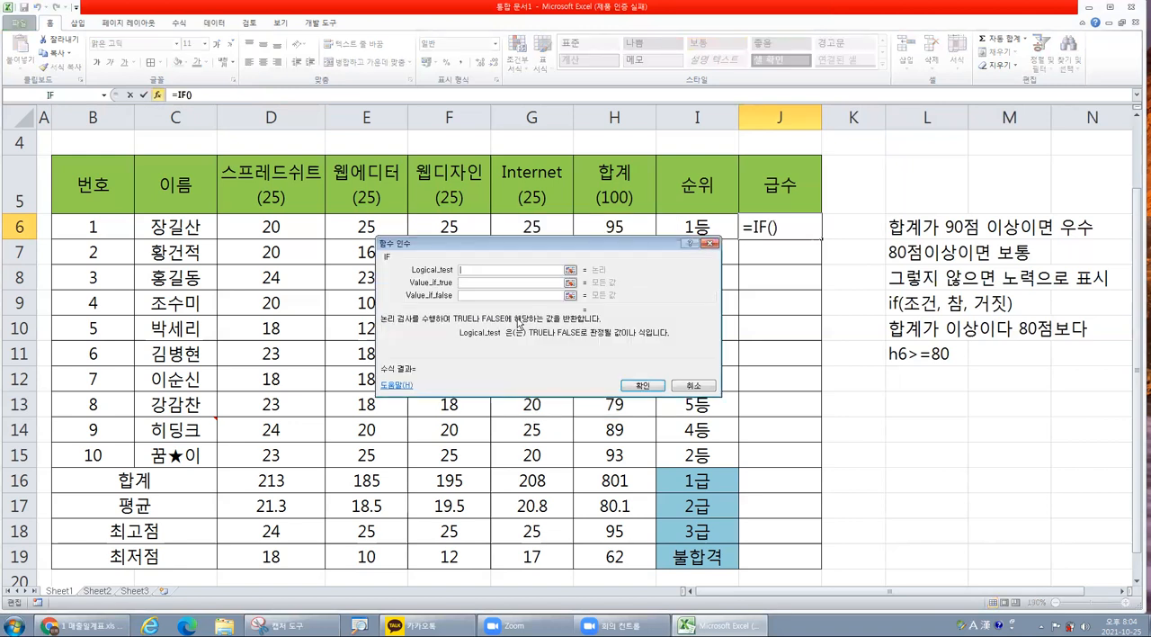
pyautogui.moveTo(661, 245); pyautogui.dragTo(667, 270)
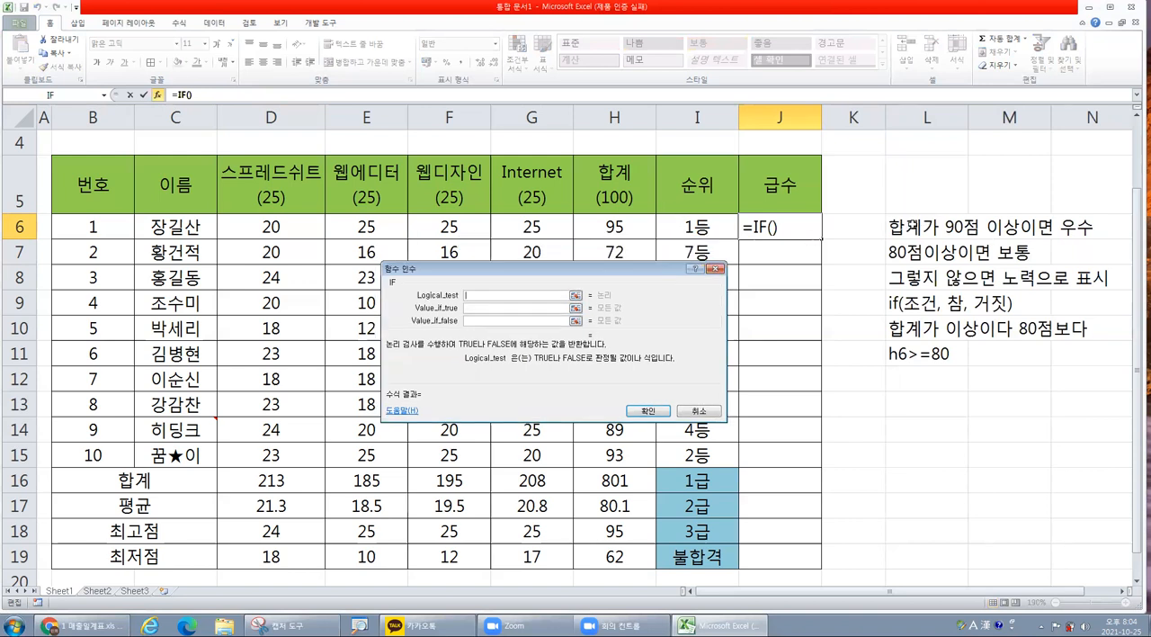
pyautogui.click(620, 225)
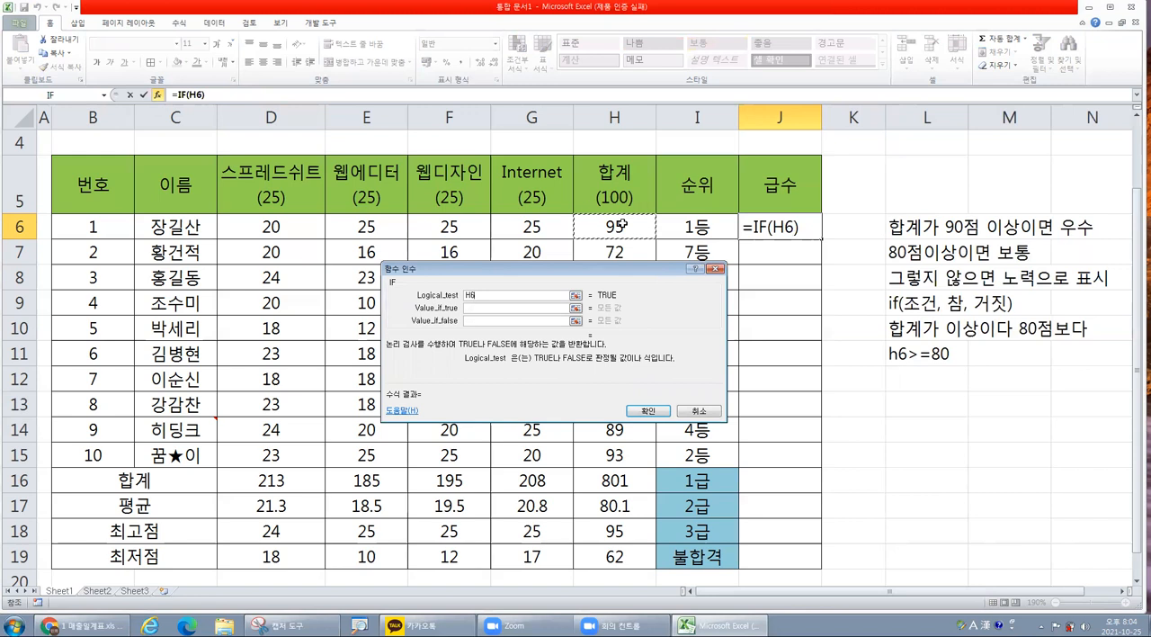
pyautogui.write('>=')
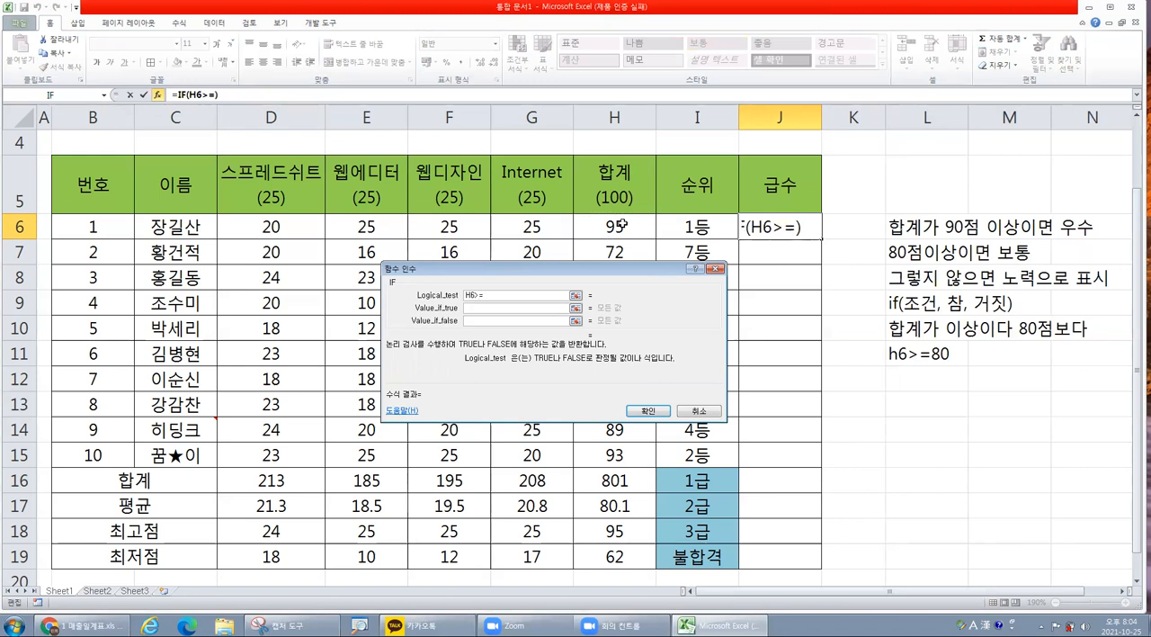
pyautogui.write('90')
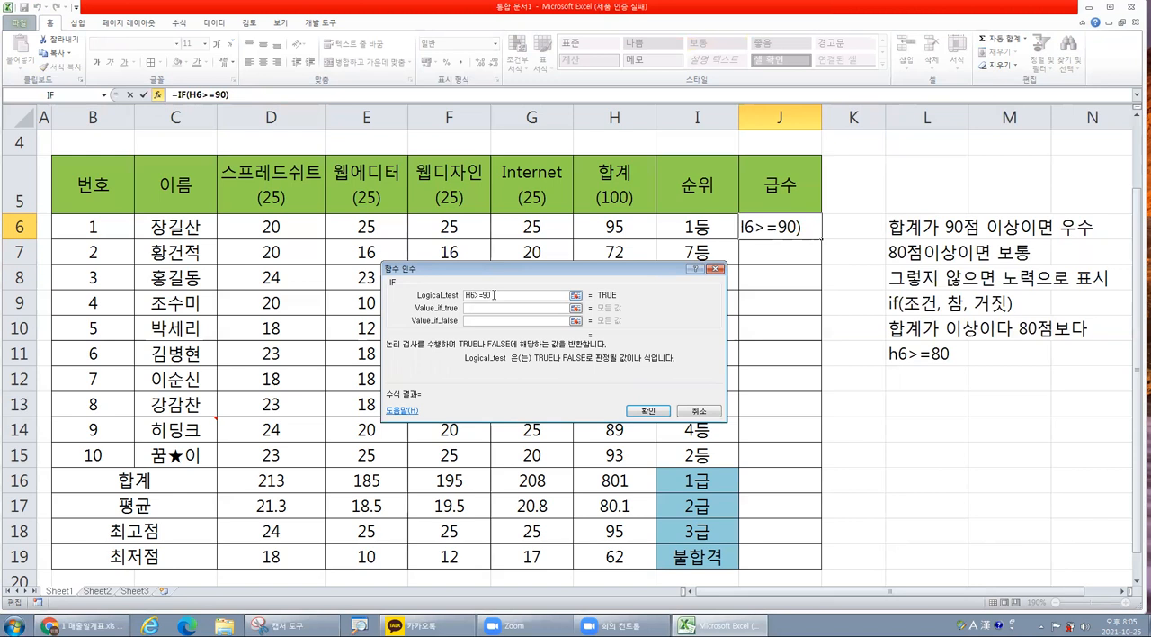
# Set the IF function's value-if-true argument to "우수" and make the value-if-false argument active for entry.
pyautogui.click(480, 309)
pyautogui.write('우수')
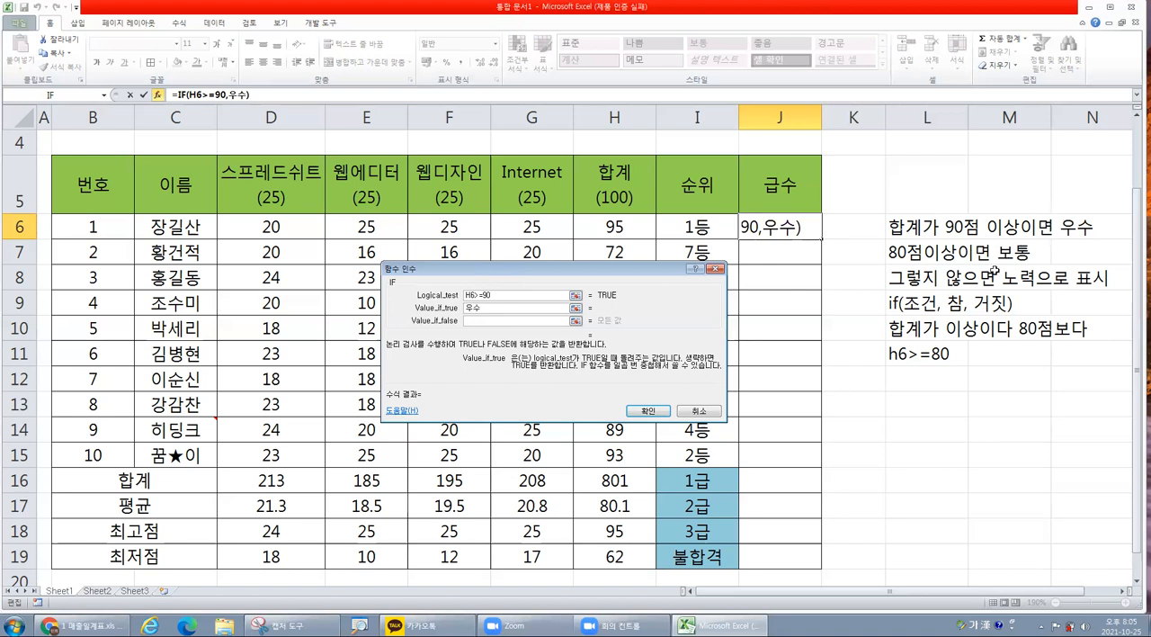
pyautogui.click(488, 319)
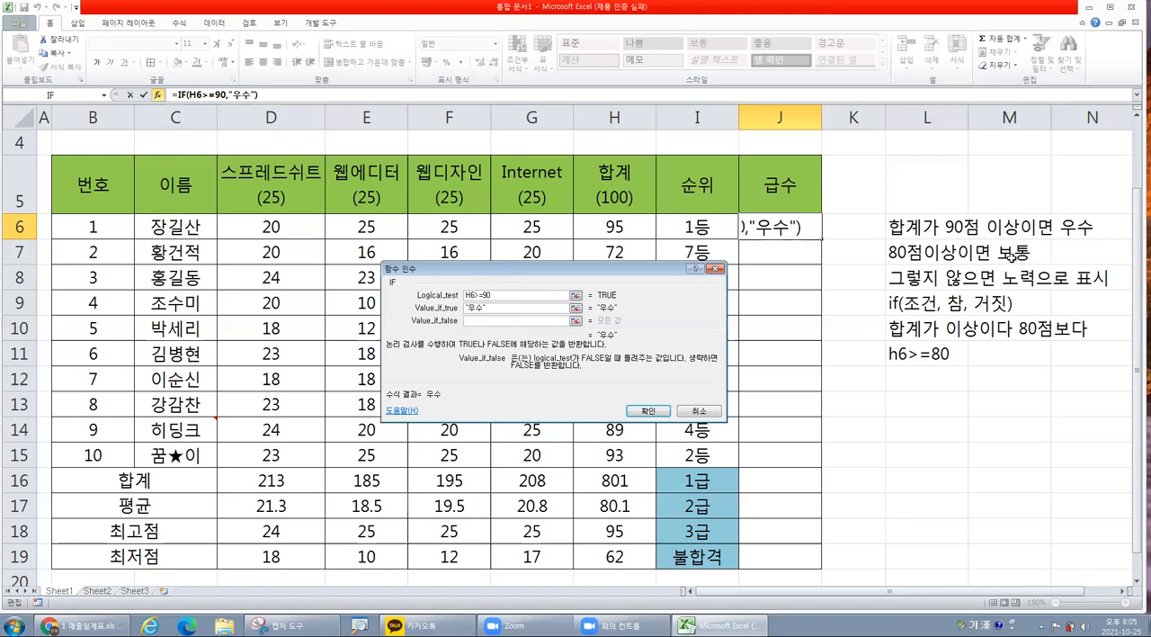
pyautogui.click(521, 306)
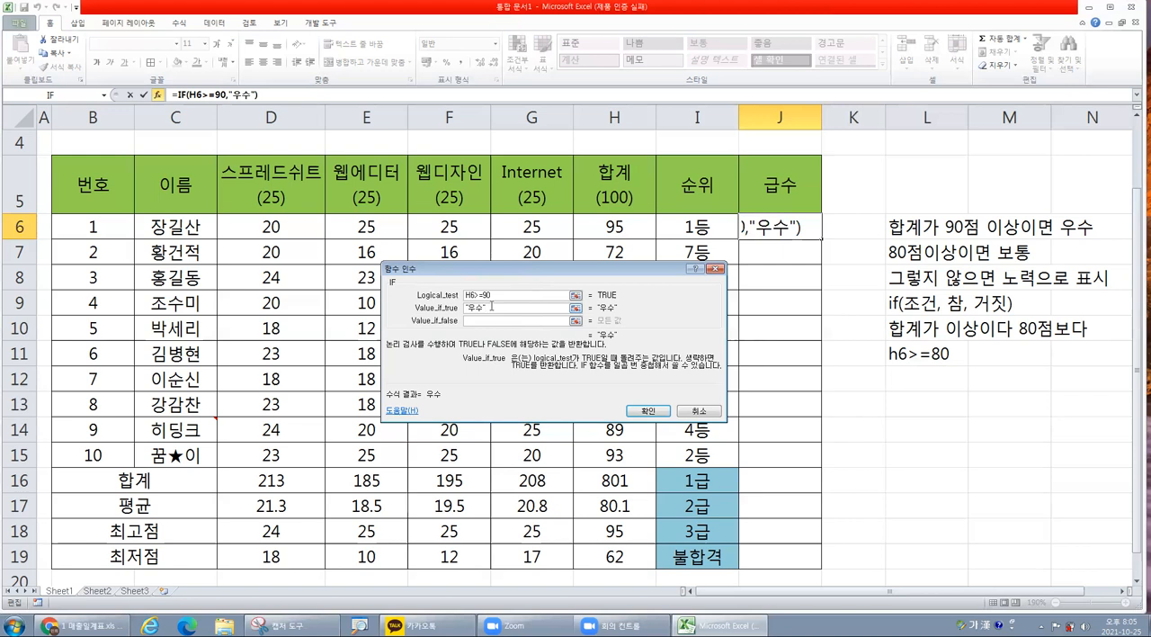
pyautogui.hotkey('shift', 'Tab')
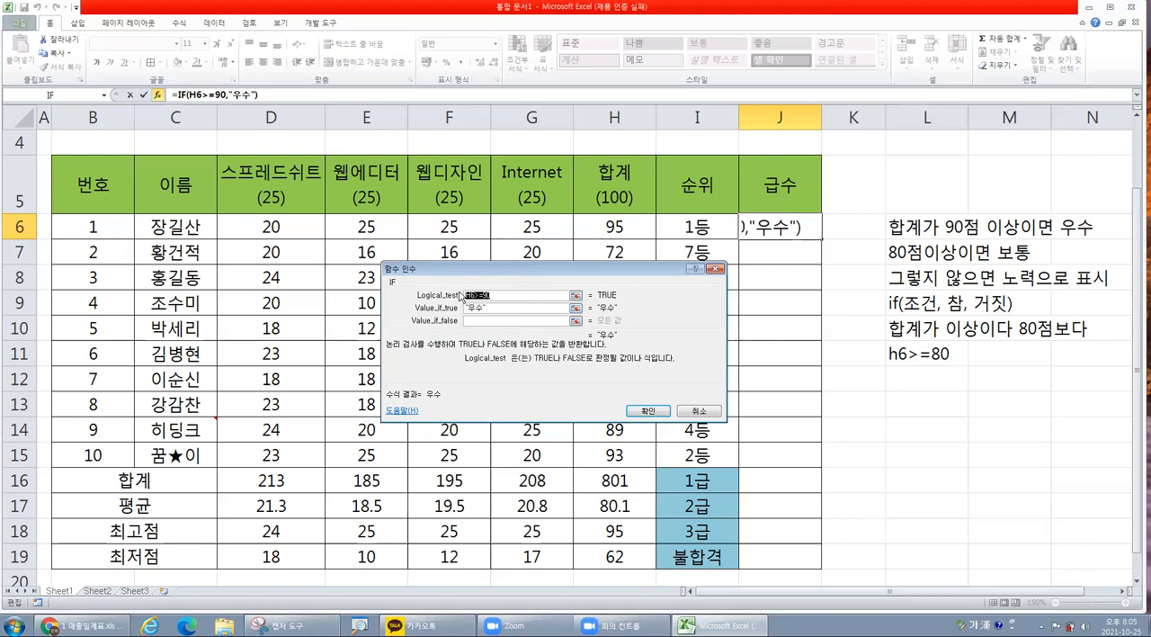
pyautogui.press('Tab')
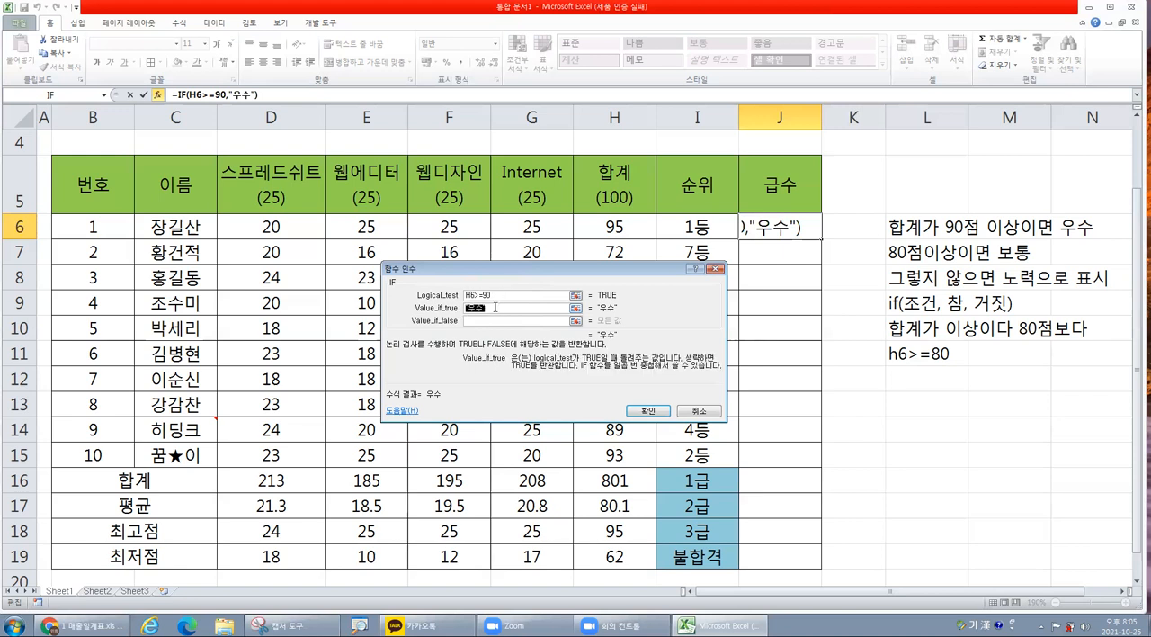
pyautogui.click(485, 308)
pyautogui.click(473, 319)
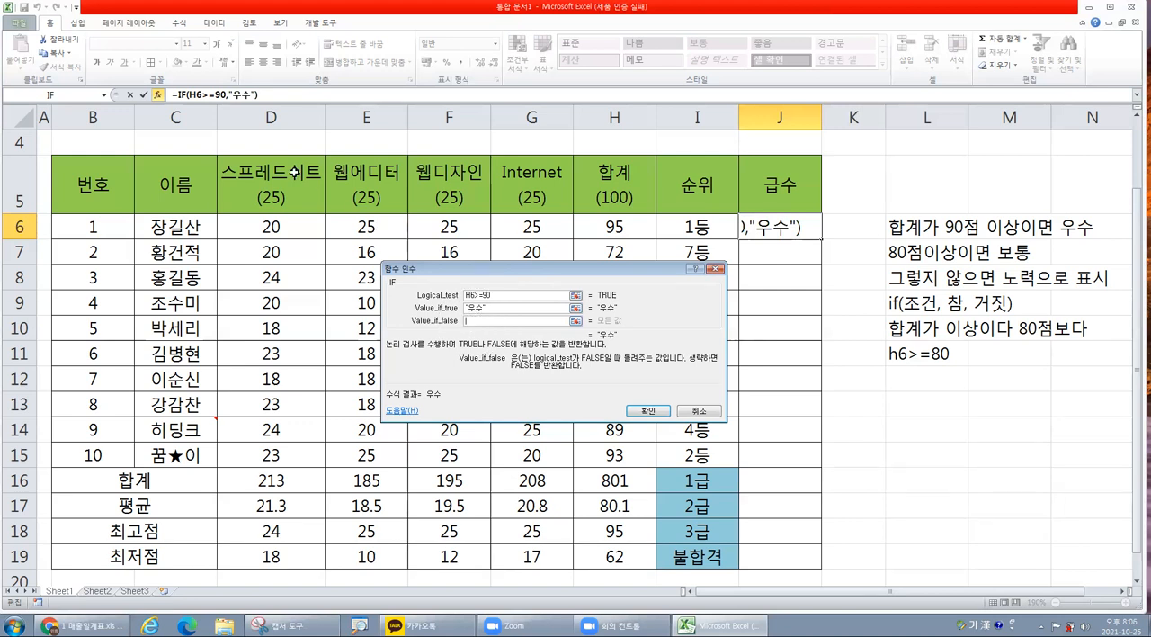
# Nest a second IF function as the value-if-false argument of the formula in J6.
pyautogui.click(158, 97)
pyautogui.click(106, 96)
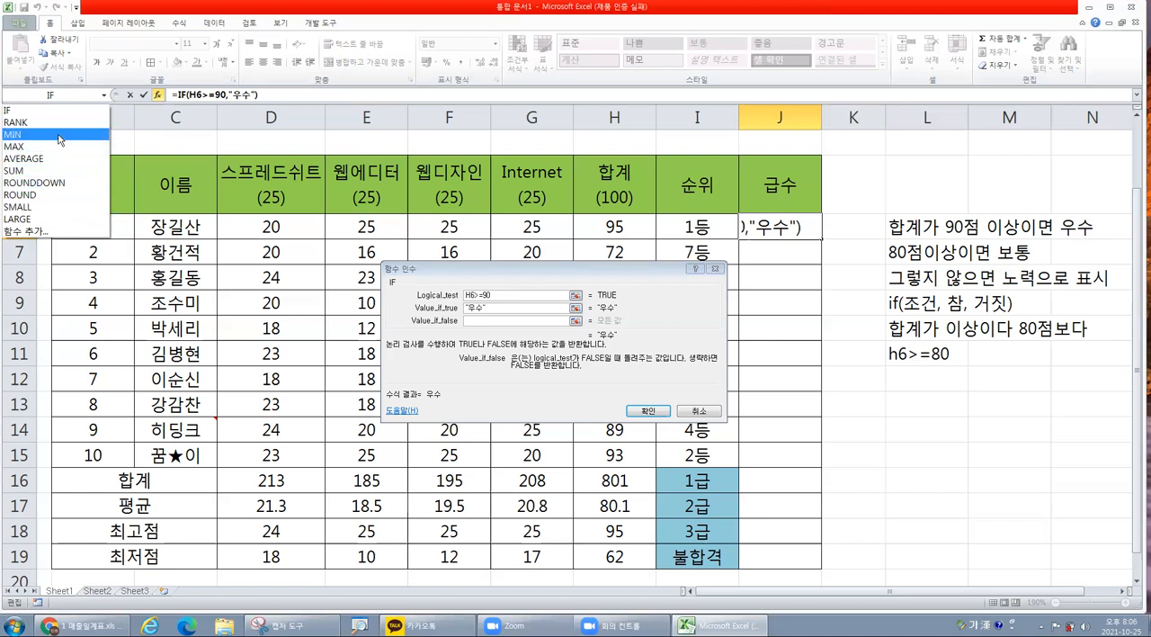
pyautogui.click(41, 232)
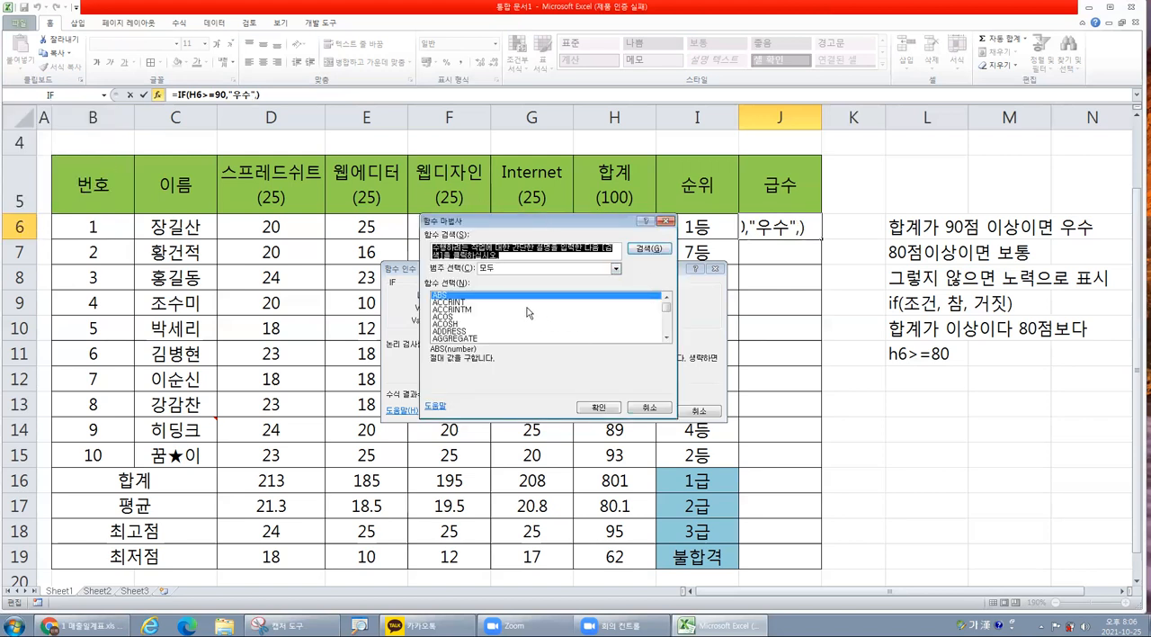
pyautogui.click(484, 318)
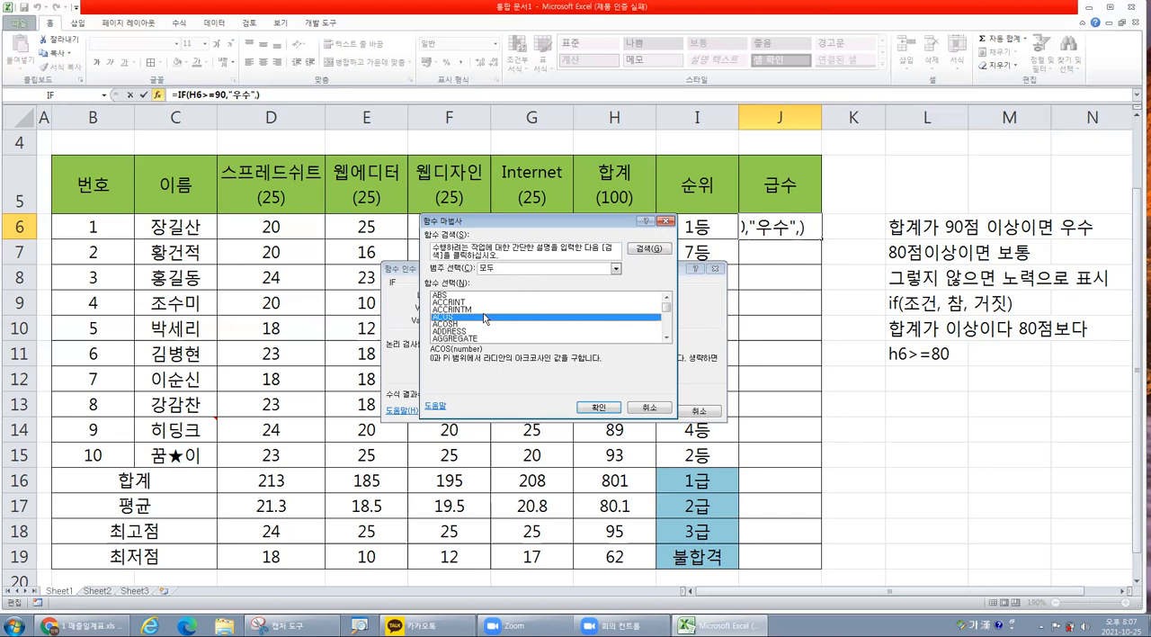
pyautogui.press('i')
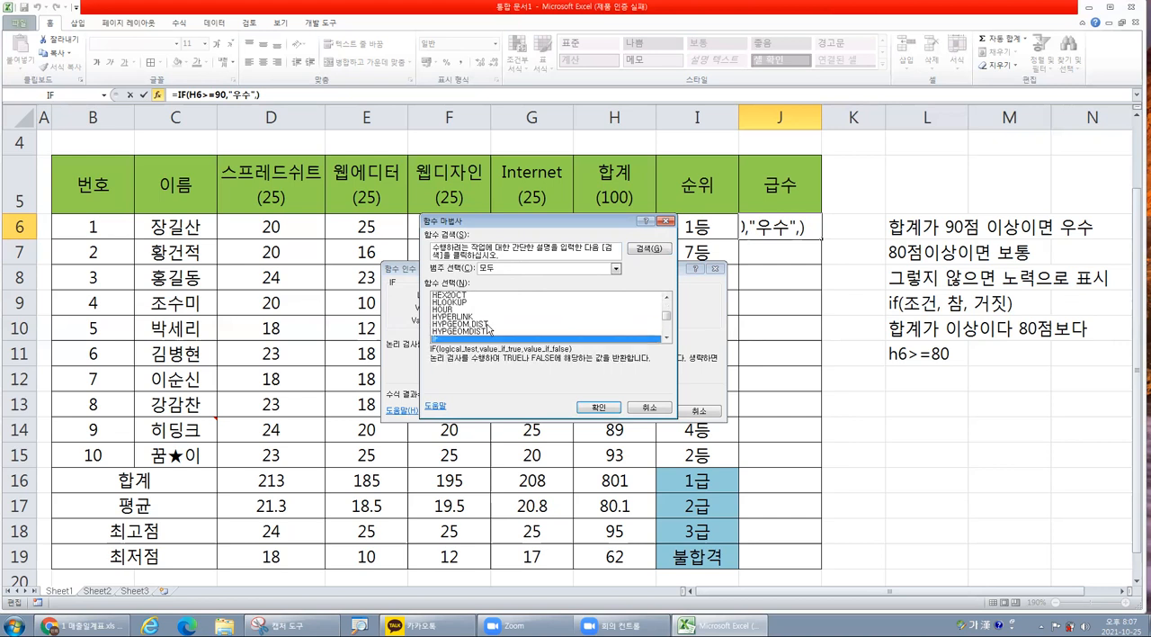
pyautogui.click(609, 410)
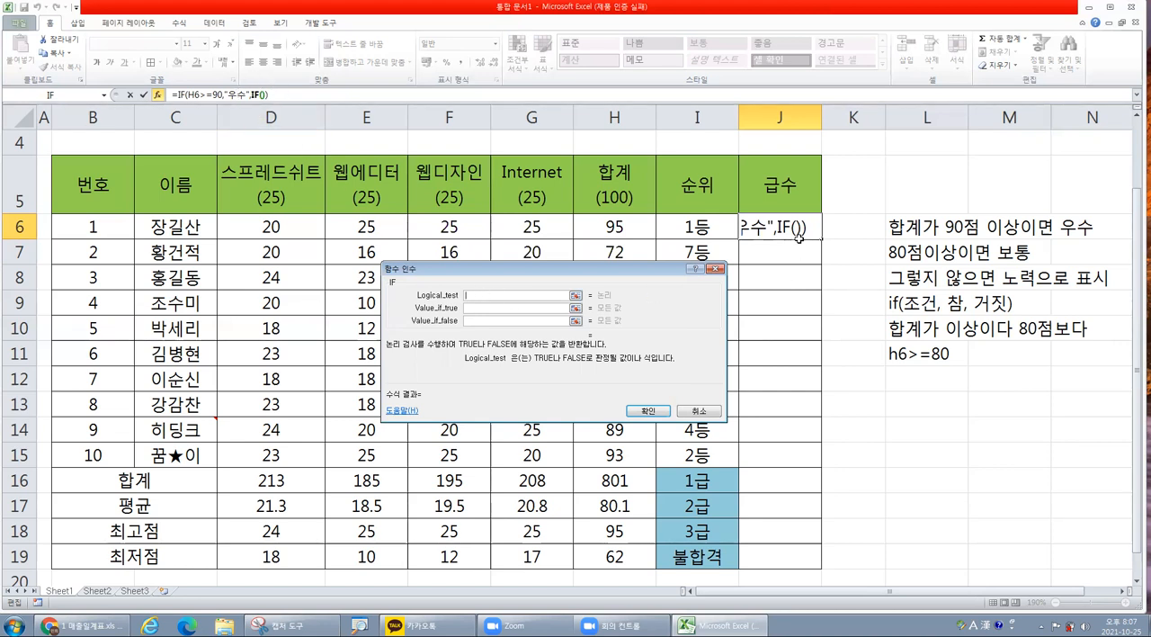
# Set the nested IF function's logical test to H6>=80.
pyautogui.click(627, 225)
pyautogui.click(625, 228)
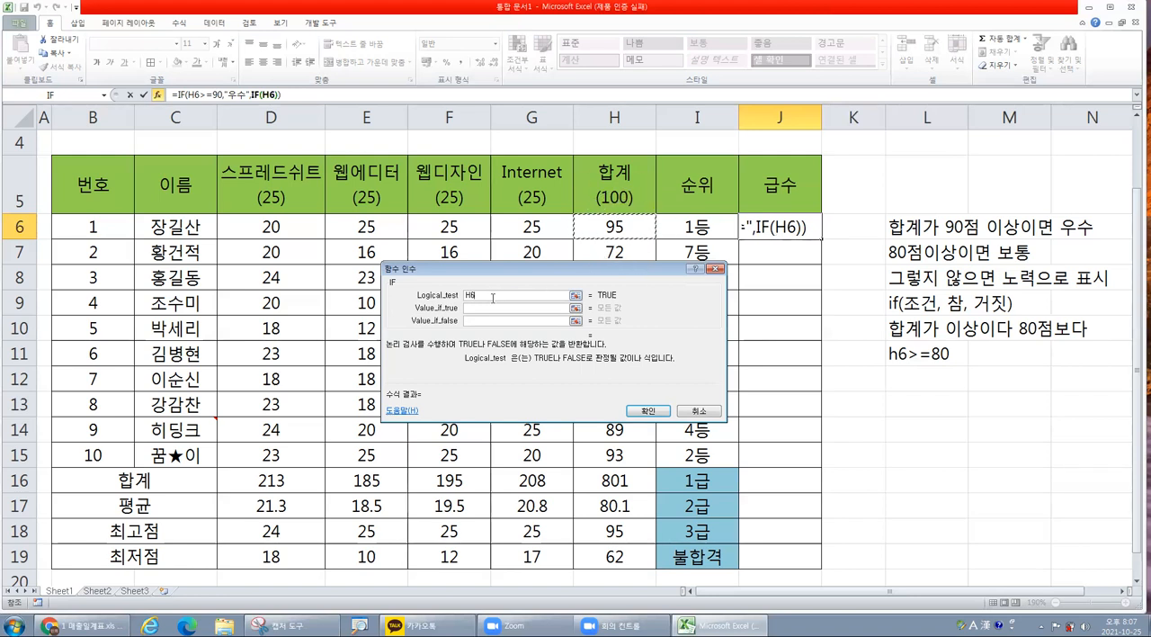
pyautogui.write('>=80')
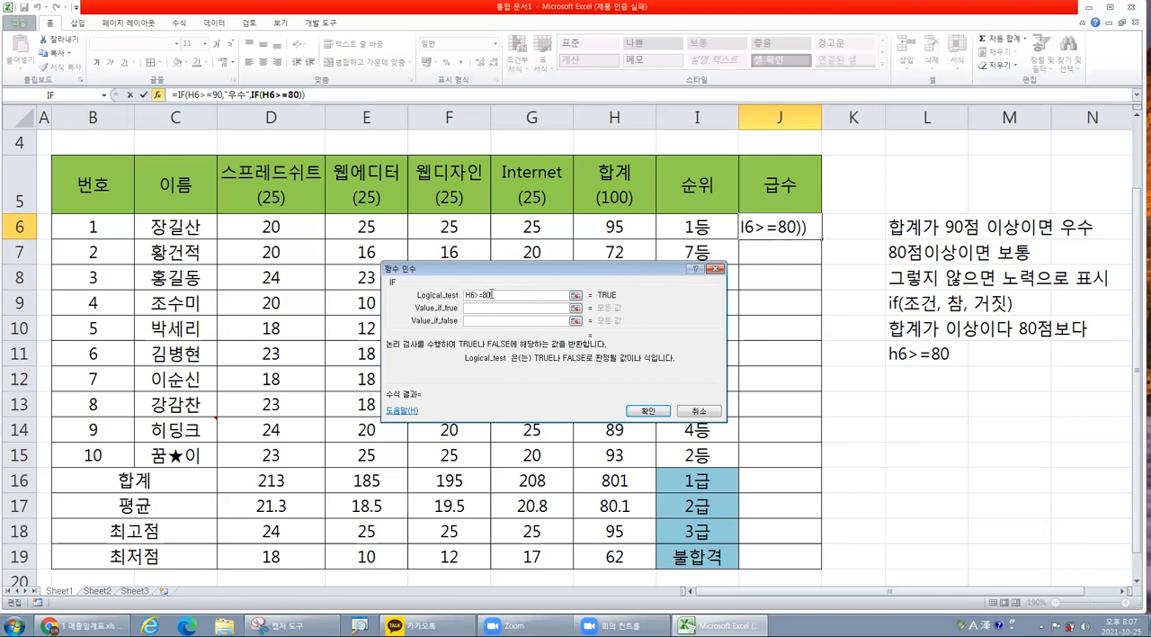
# Set the nested IF to return "보통" when true and "노력" when false, and complete the formula.
pyautogui.click(479, 307)
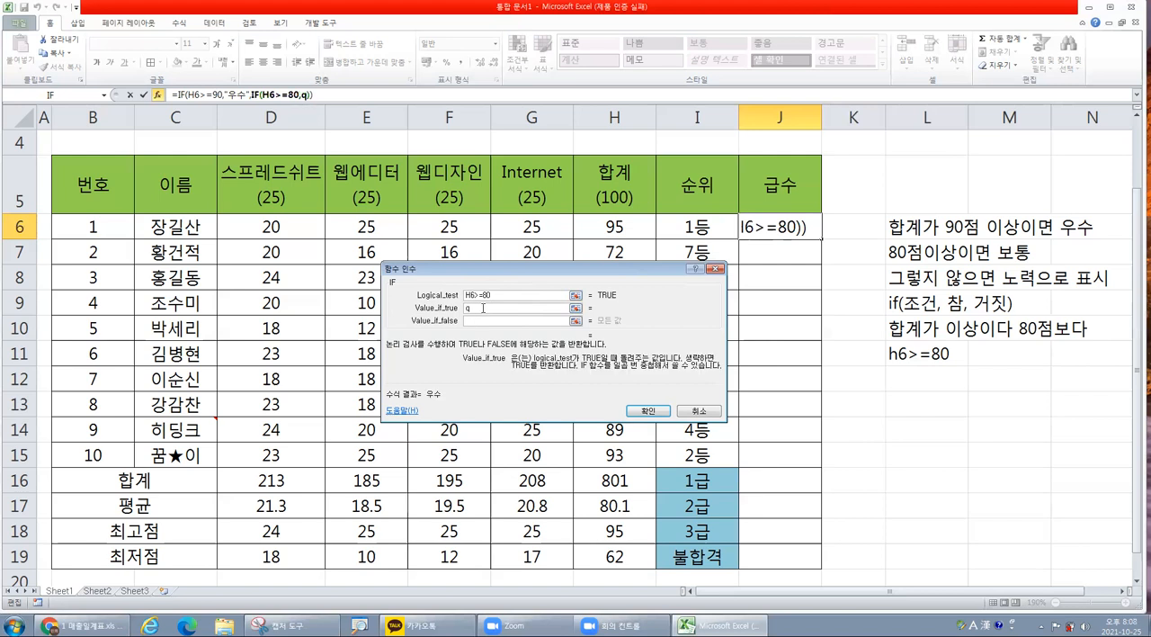
pyautogui.press('Hangul')
pyautogui.write('ㅂ보통')
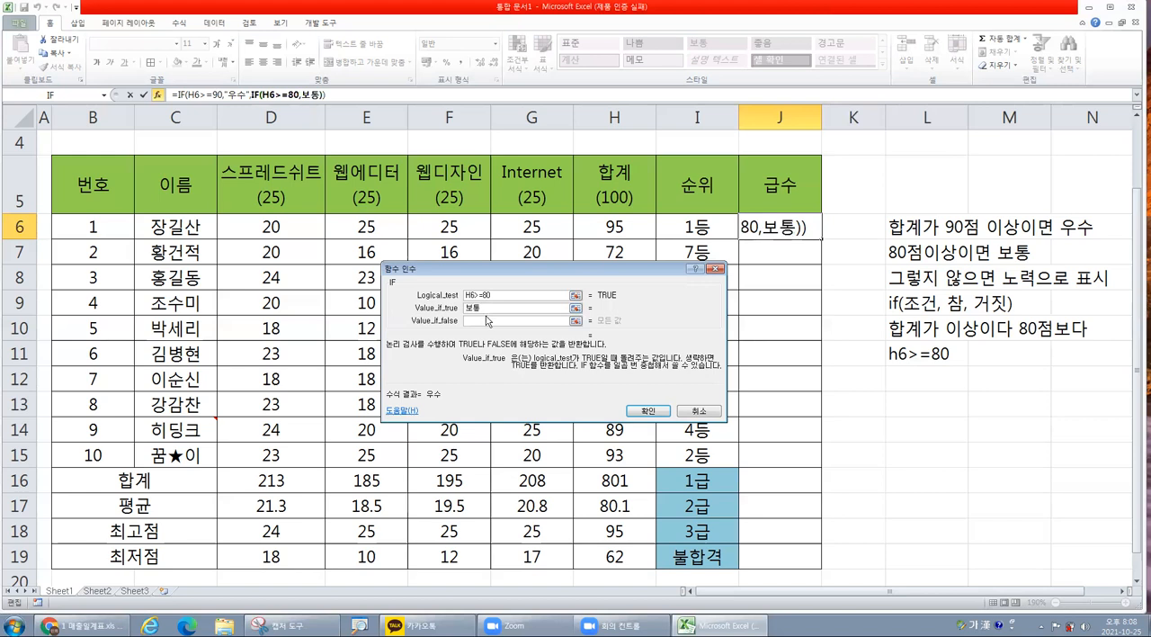
pyautogui.click(487, 321)
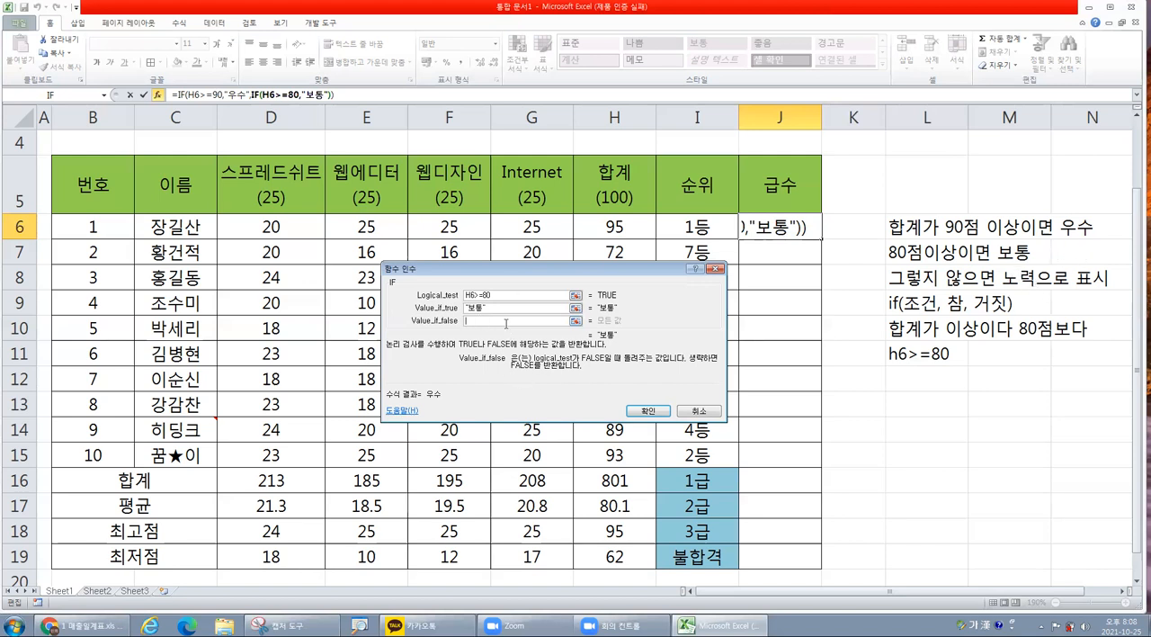
pyautogui.write('노력')
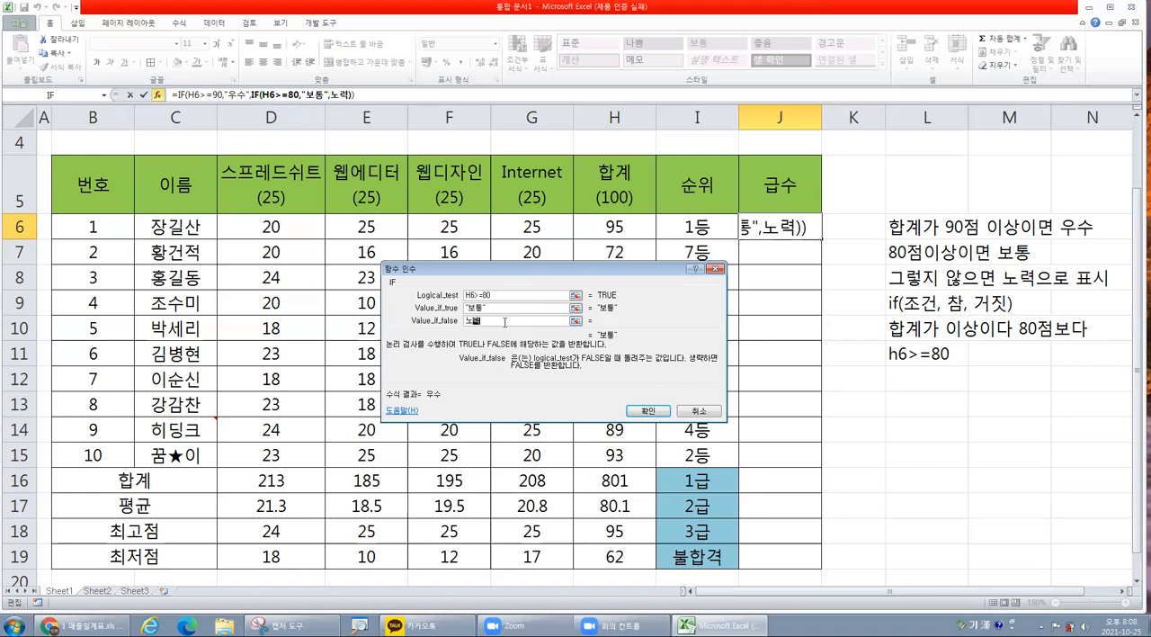
pyautogui.click(652, 413)
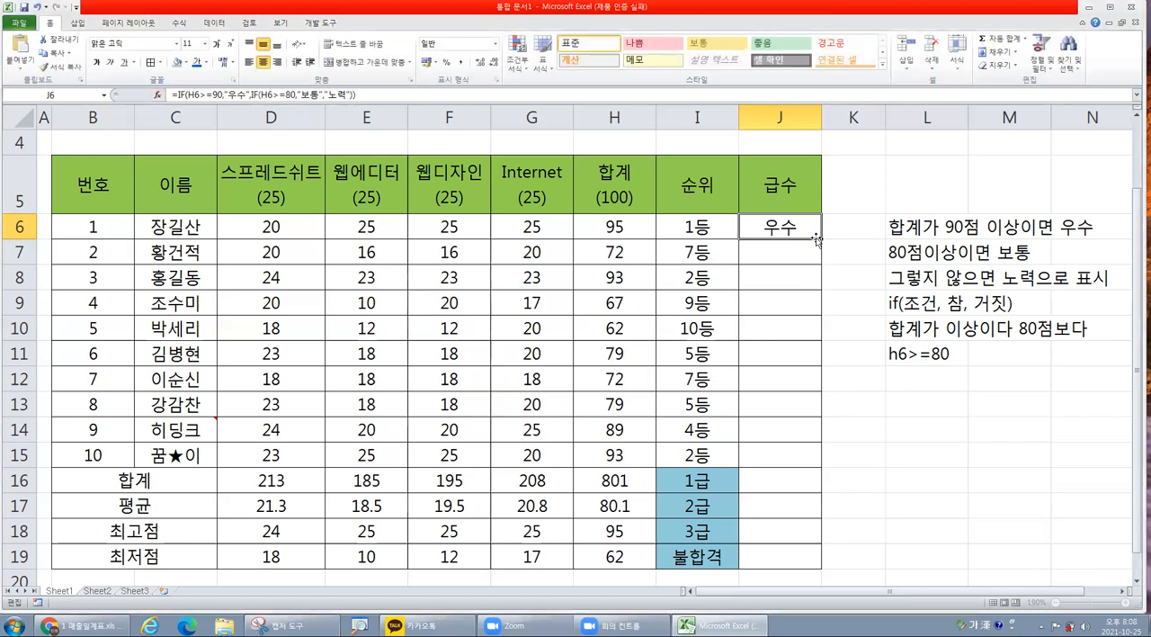
# Fill the J6 formula down to J15, and clear J6:J15 again.
pyautogui.moveTo(820, 240); pyautogui.dragTo(811, 459)
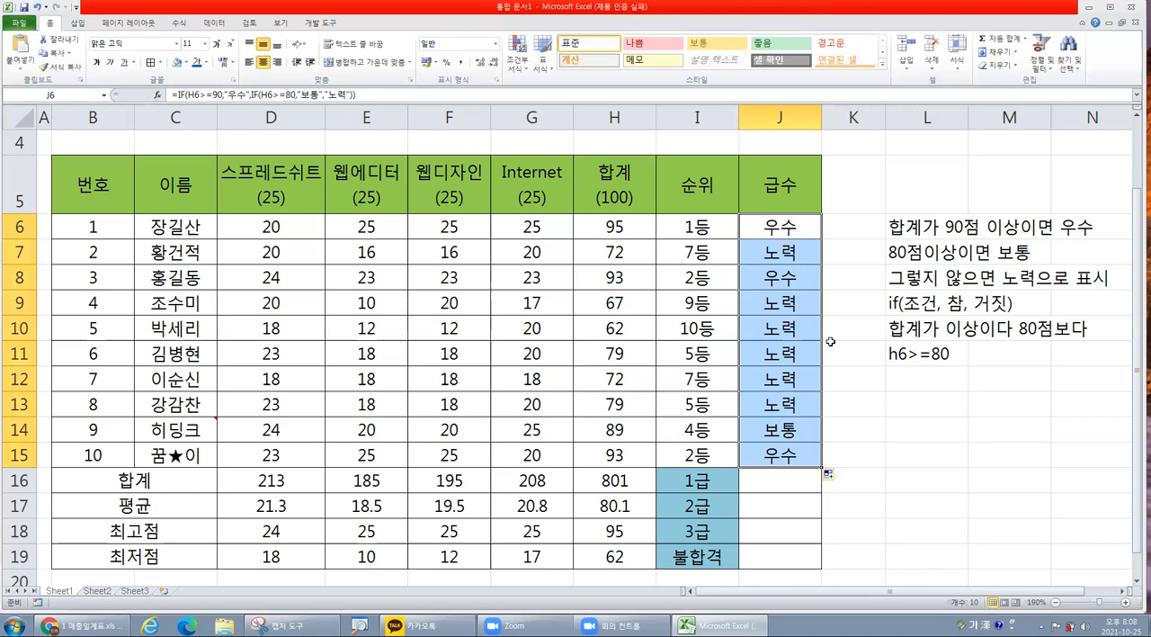
pyautogui.press('Delete')
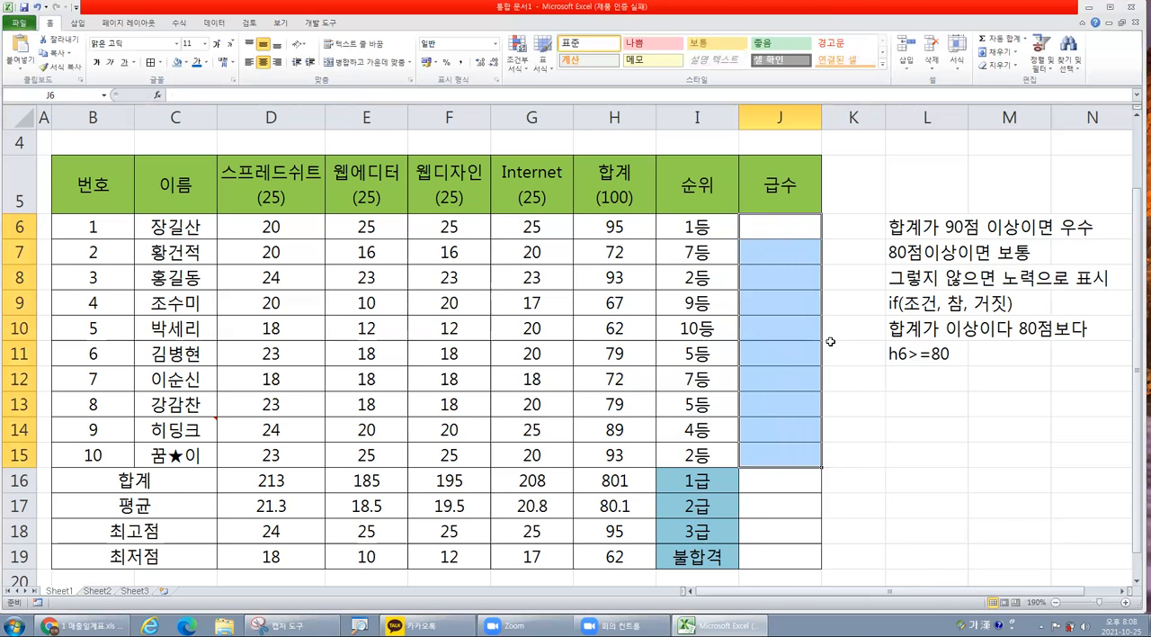
pyautogui.click(797, 223)
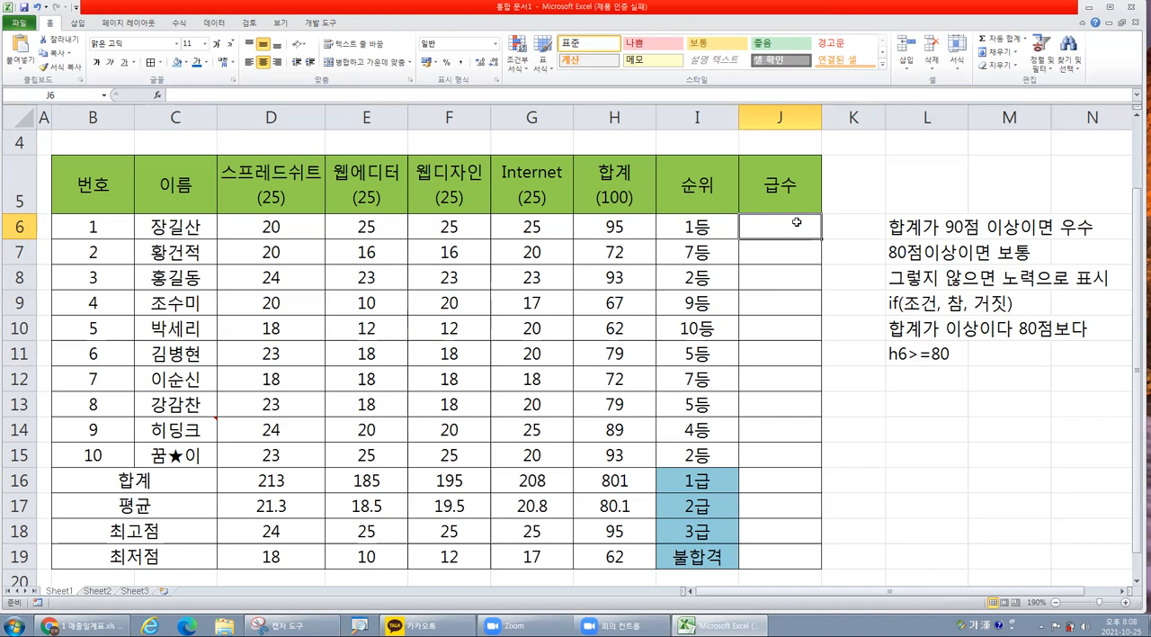
# Enter the note "합계가 90이상이면 1급" in L13.
pyautogui.moveTo(931, 229); pyautogui.dragTo(943, 339)
pyautogui.click(925, 383)
pyautogui.click(922, 393)
pyautogui.write('합계가 9')
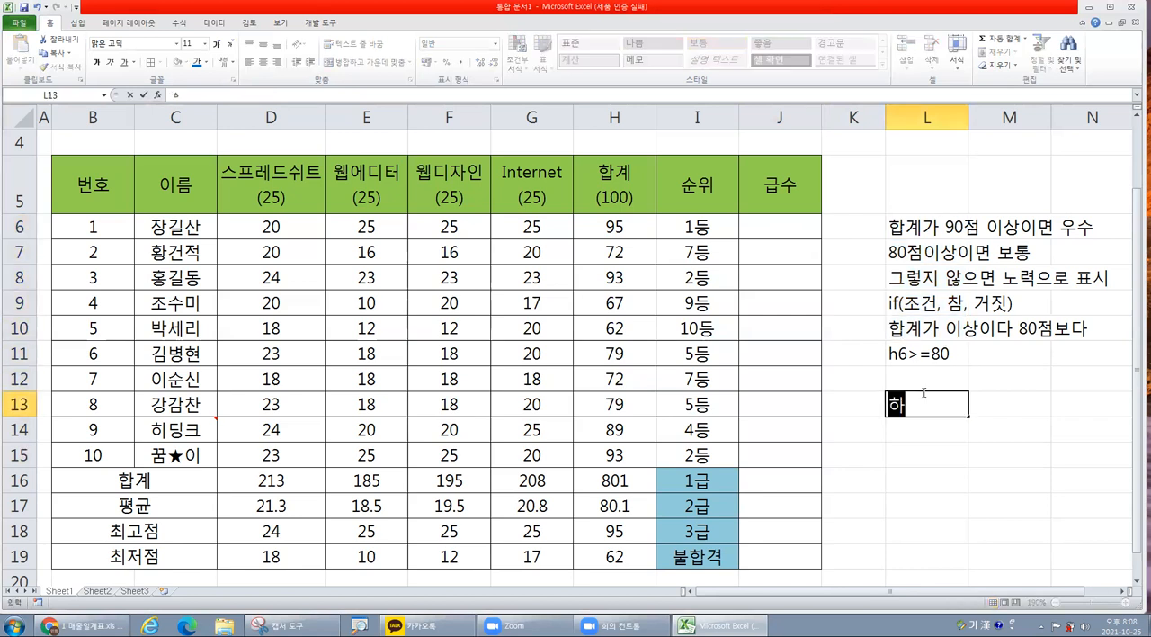
pyautogui.write('0이상이면 1')
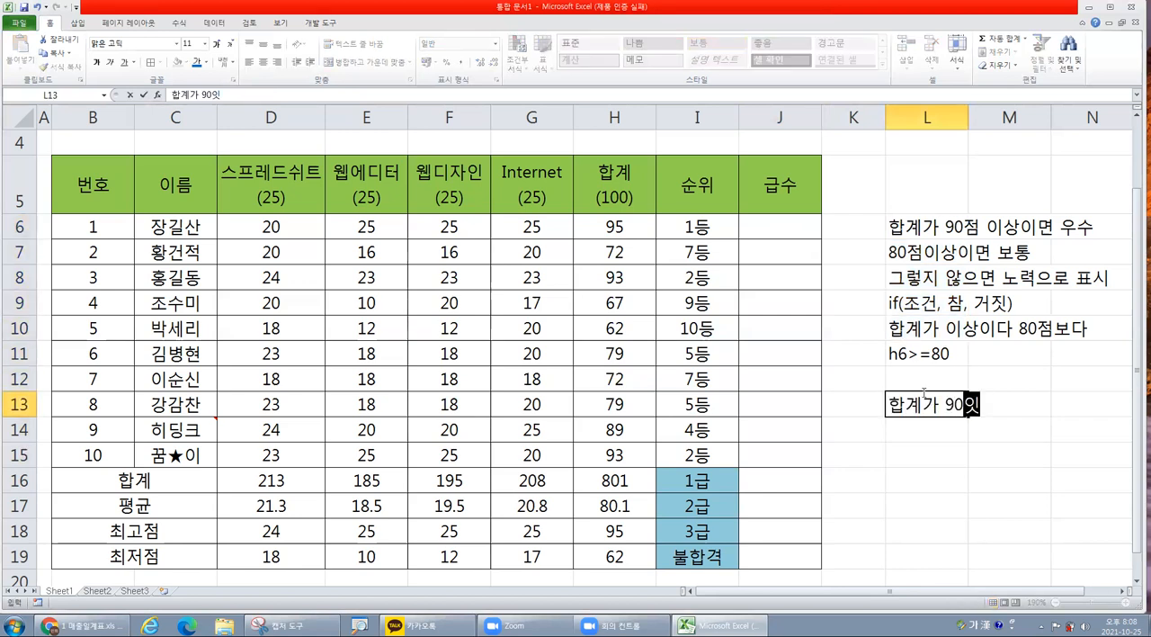
pyautogui.write('급')
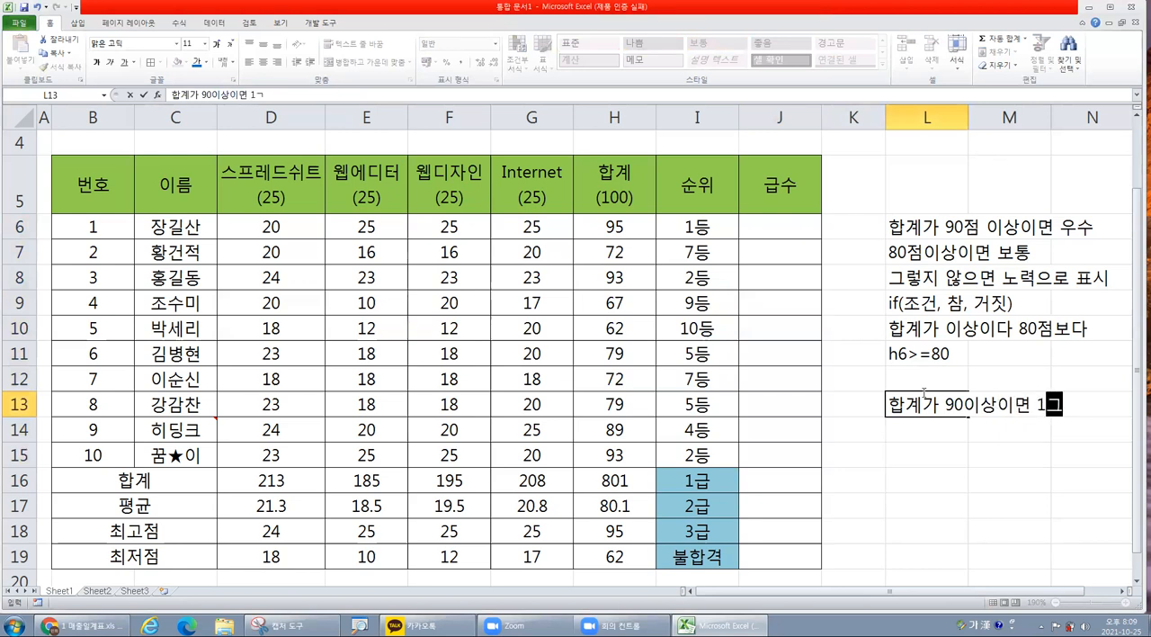
pyautogui.press('Return')
# Enter the note "합계가 80이상이면 2급" in L14.
pyautogui.write('80이상이면')
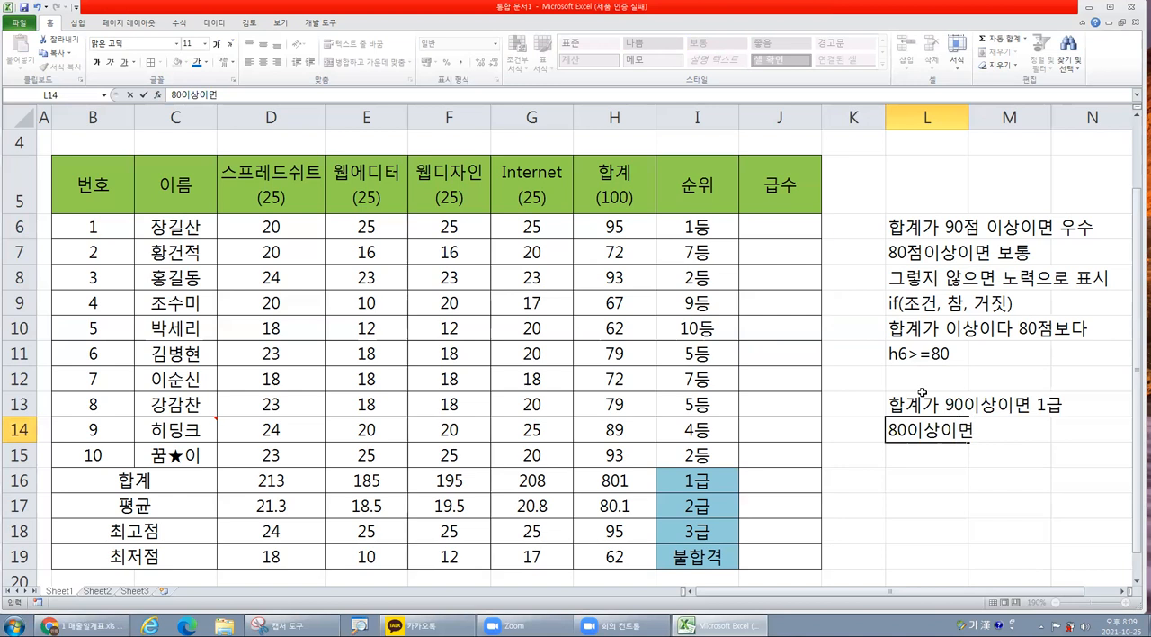
pyautogui.press('Home')
pyautogui.write('합계가')
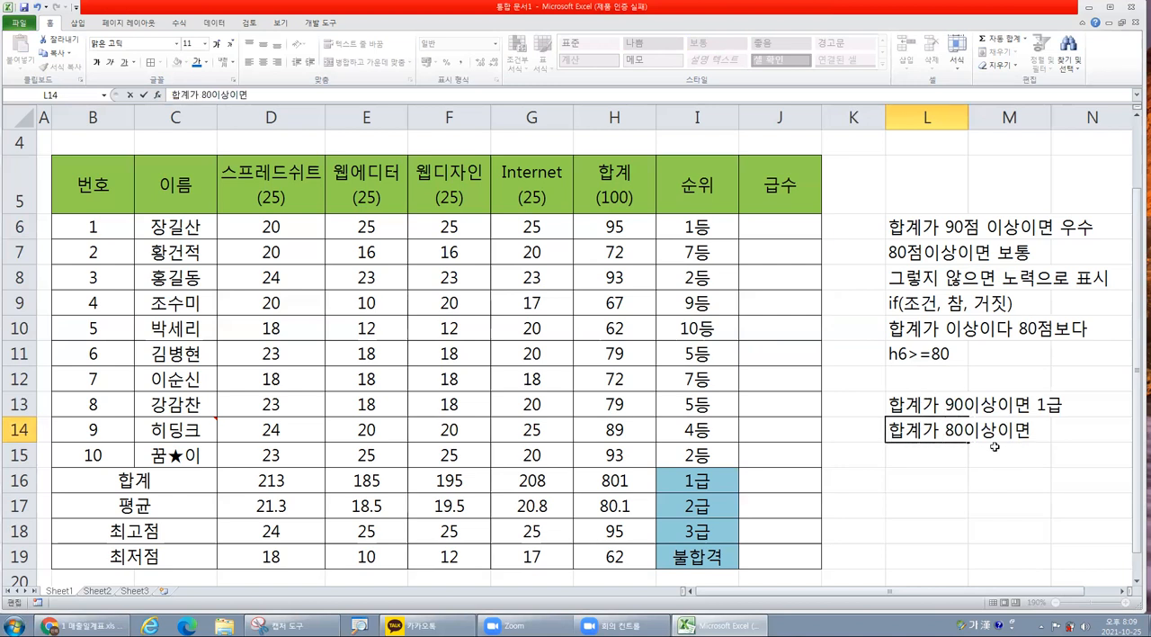
pyautogui.click(1043, 429)
pyautogui.write('2급')
pyautogui.press('Return')
# Enter the notes "합계가 70이상이면 3급" in L15 and "아니면 불합격" in L16.
pyautogui.write('하합계가')
pyautogui.write(' 70잇')
pyautogui.write('상ㅇ')
pyautogui.write('이면 3급')
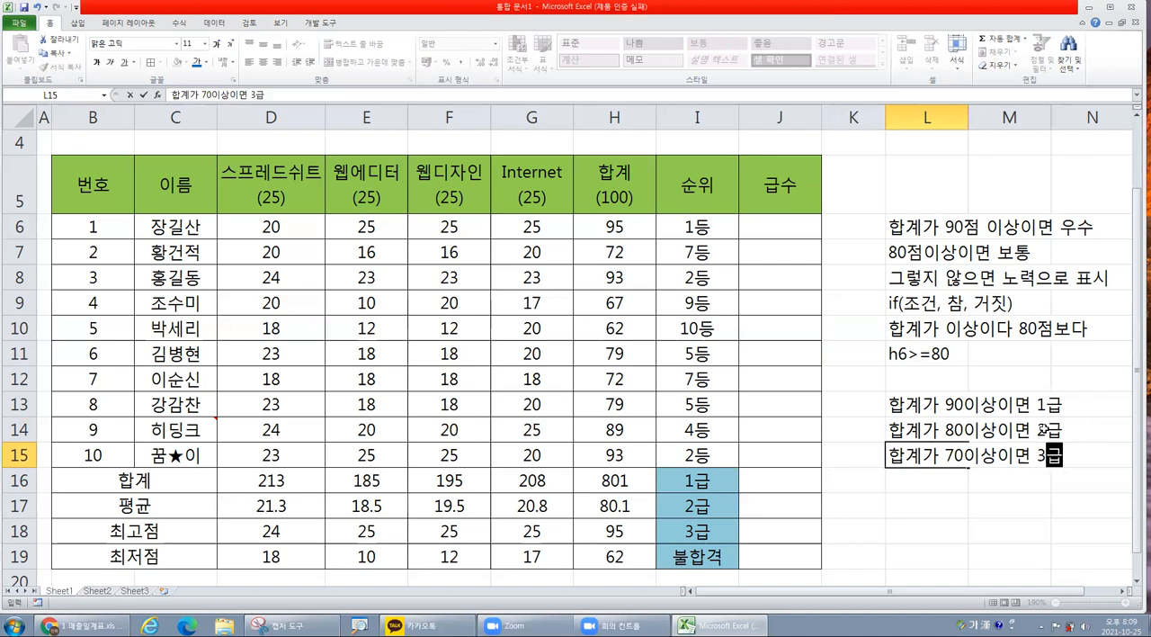
pyautogui.press('Return')
pyautogui.write('아니면 붏')
pyautogui.write('합격')
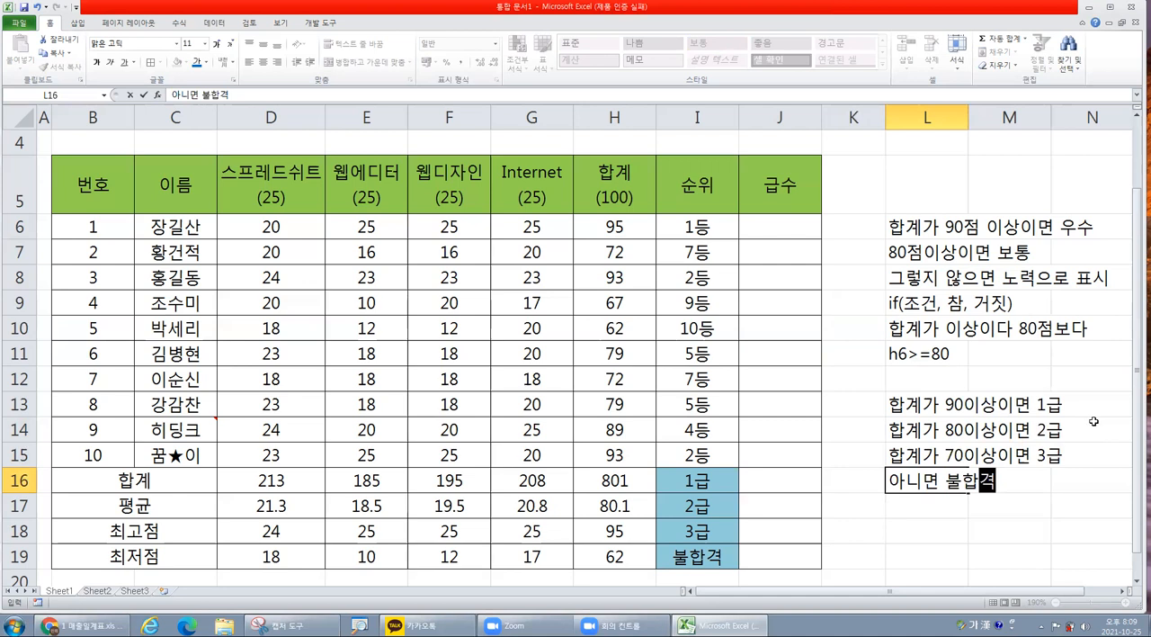
pyautogui.click(1015, 413)
# Insert a new IF function in the empty cell J6 with the logical test H6>=90.
pyautogui.click(785, 228)
pyautogui.press('ctrl')
pyautogui.press('ctrl')
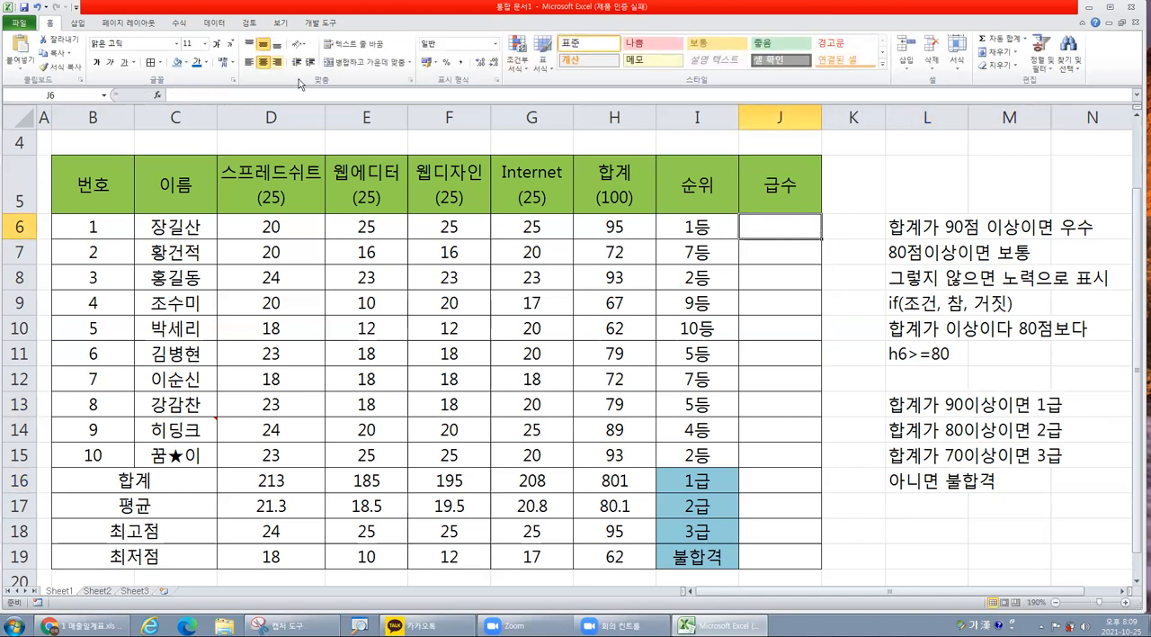
pyautogui.click(157, 96)
pyautogui.click(514, 342)
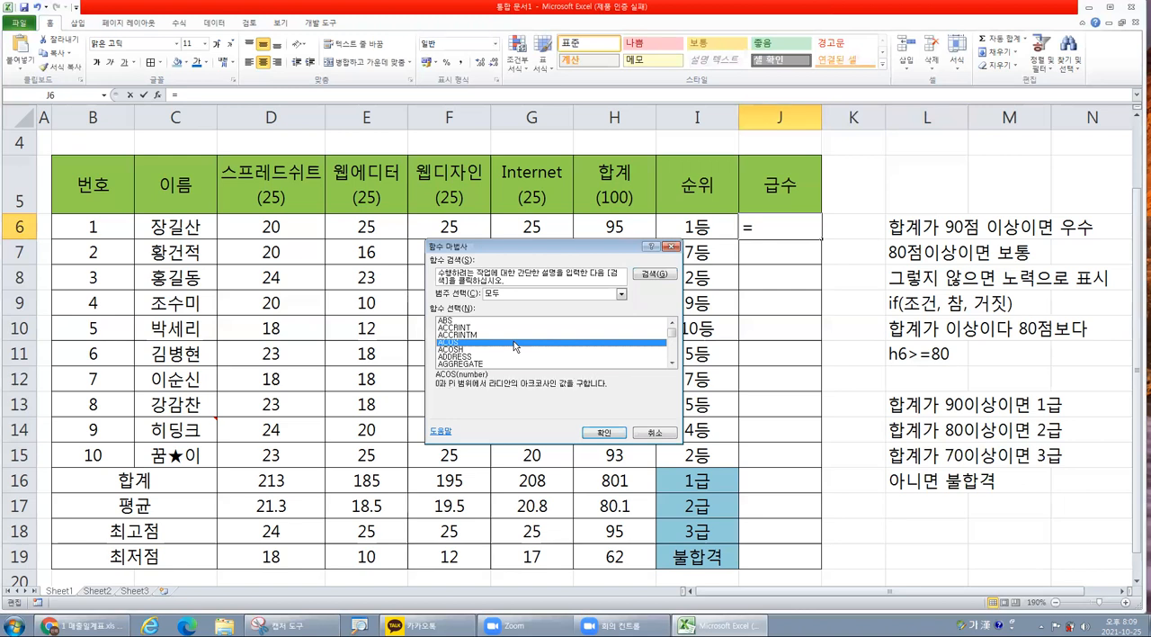
pyautogui.press('i')
pyautogui.press('Return')
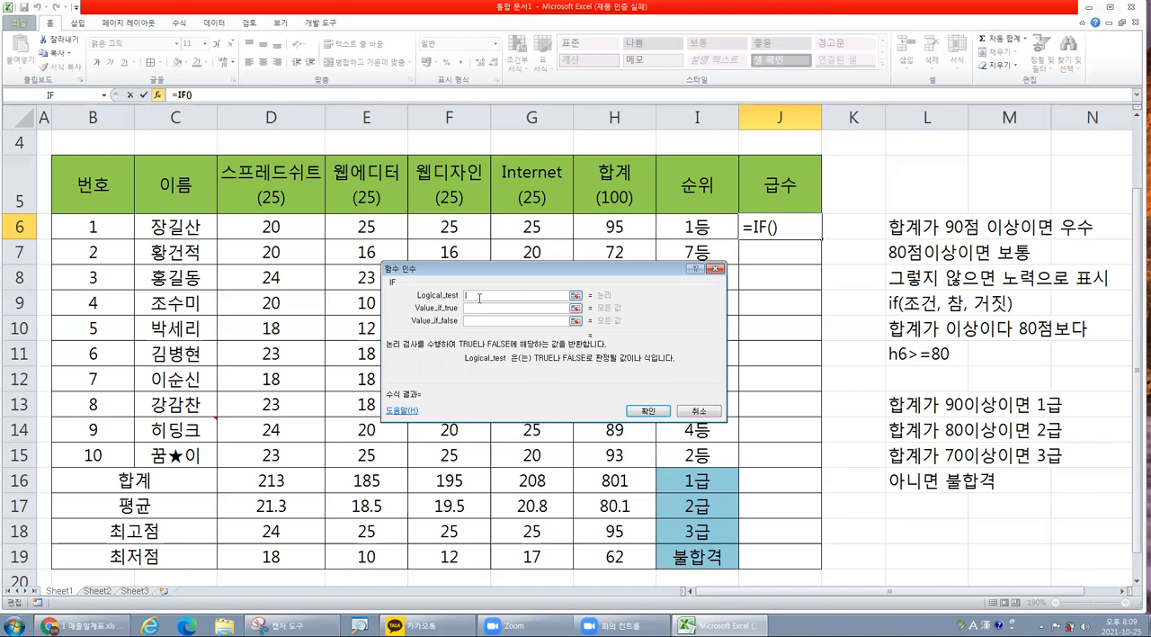
pyautogui.click(614, 221)
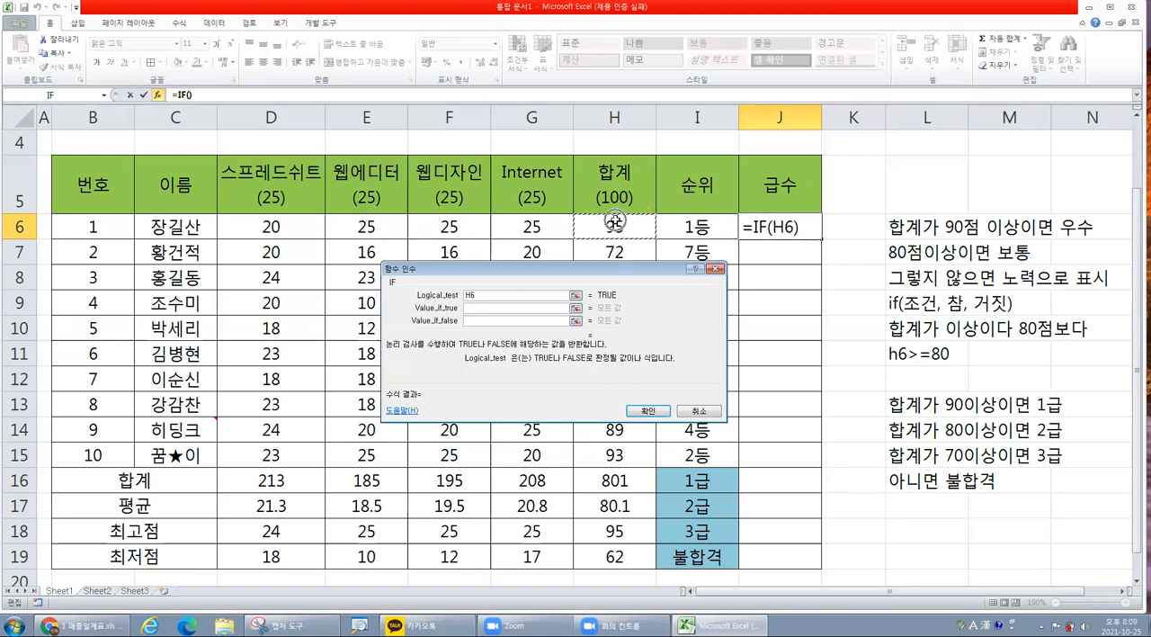
pyautogui.write('>=')
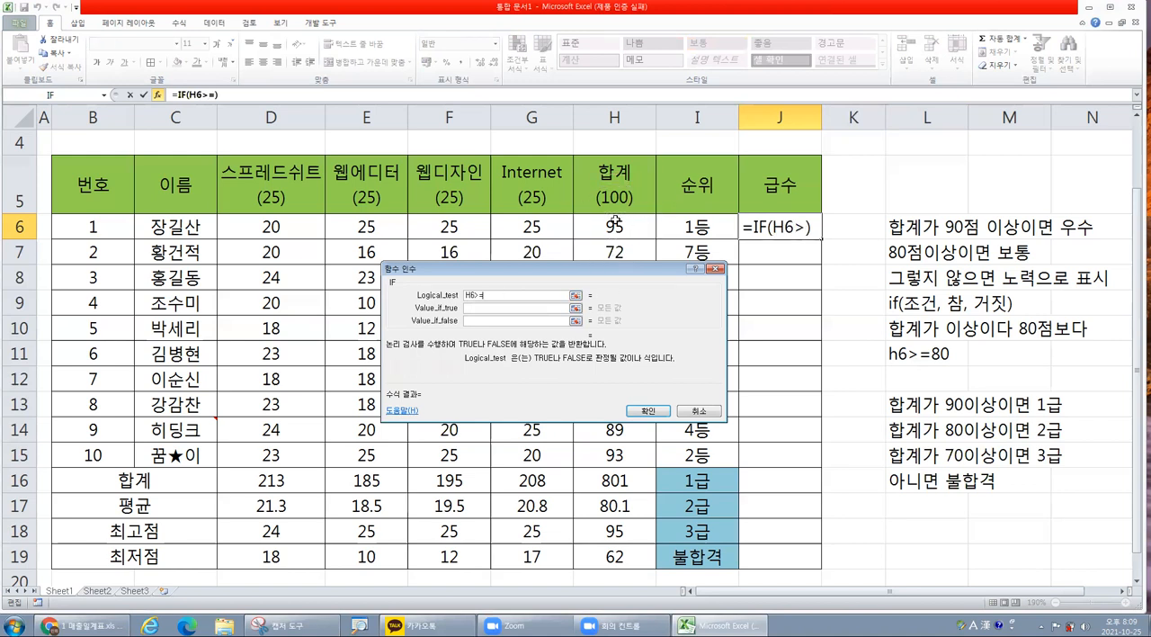
pyautogui.write('90')
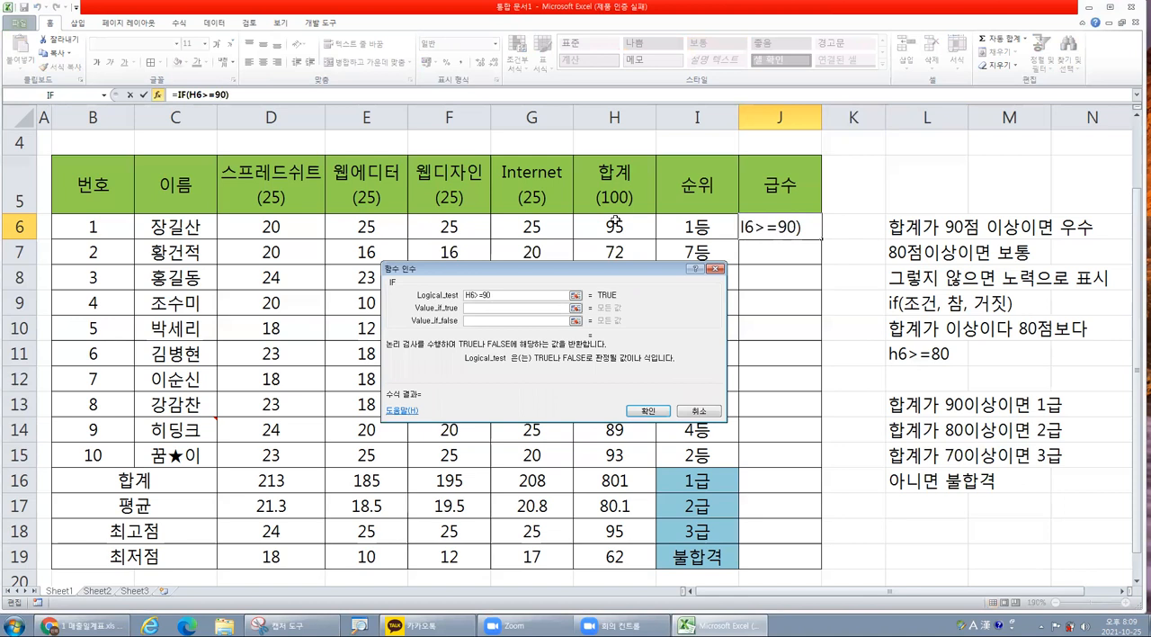
# Set the new IF function's value-if-true argument to "1급".
pyautogui.click(482, 309)
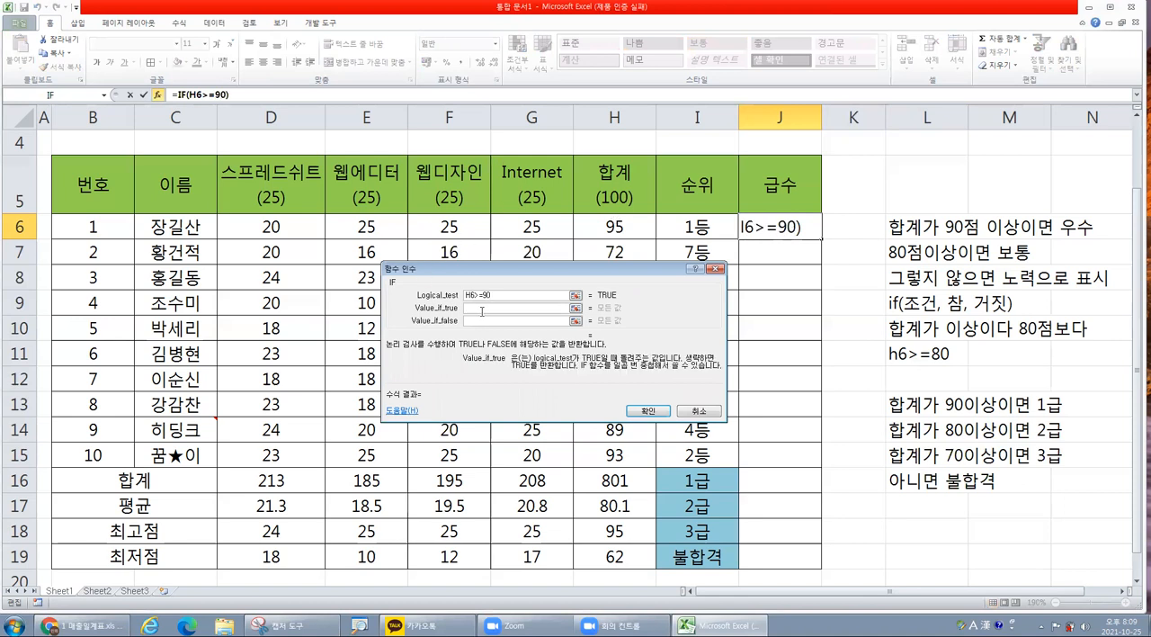
pyautogui.write('1')
pyautogui.press('Hangul')
pyautogui.write('급')
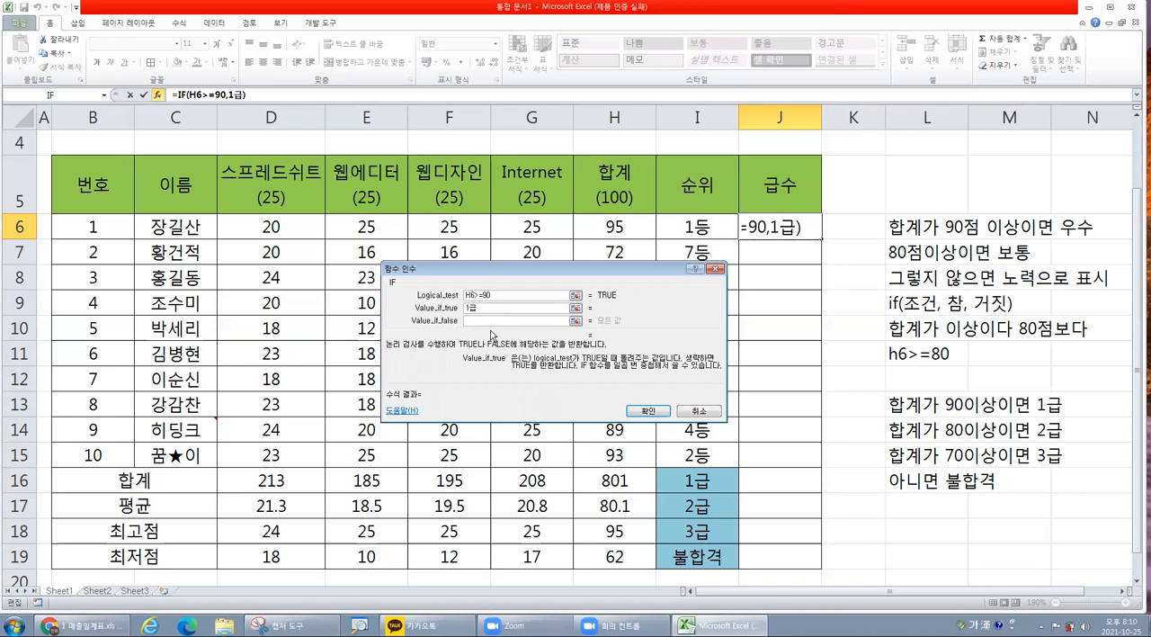
# Nest another IF function as the value-if-false argument after "1급".
pyautogui.click(490, 321)
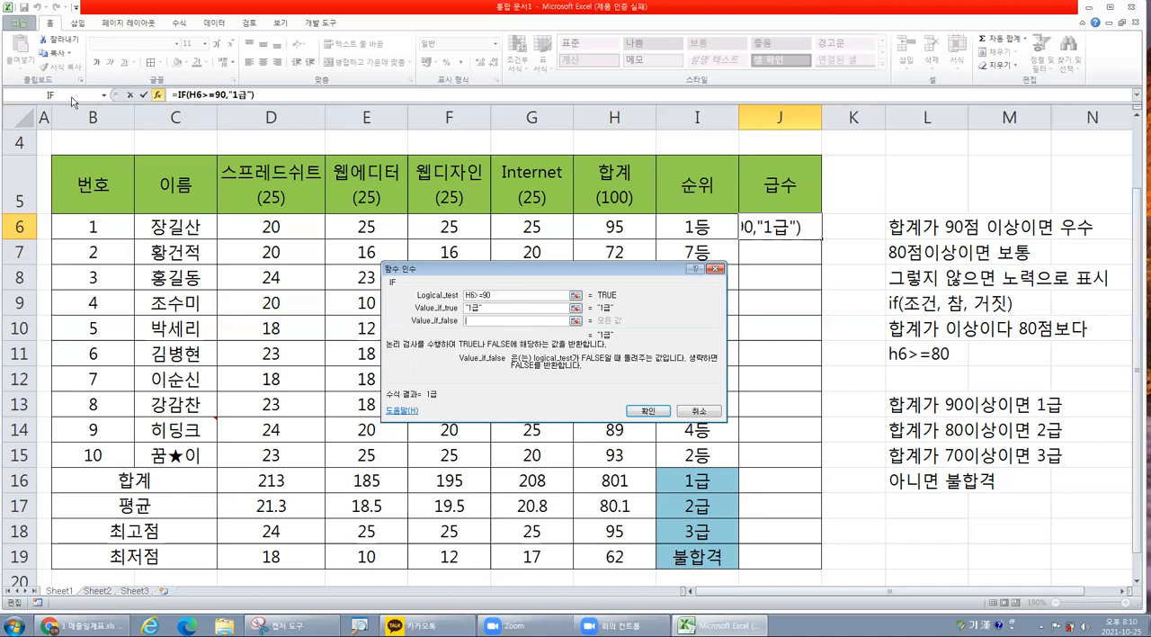
pyautogui.click(105, 97)
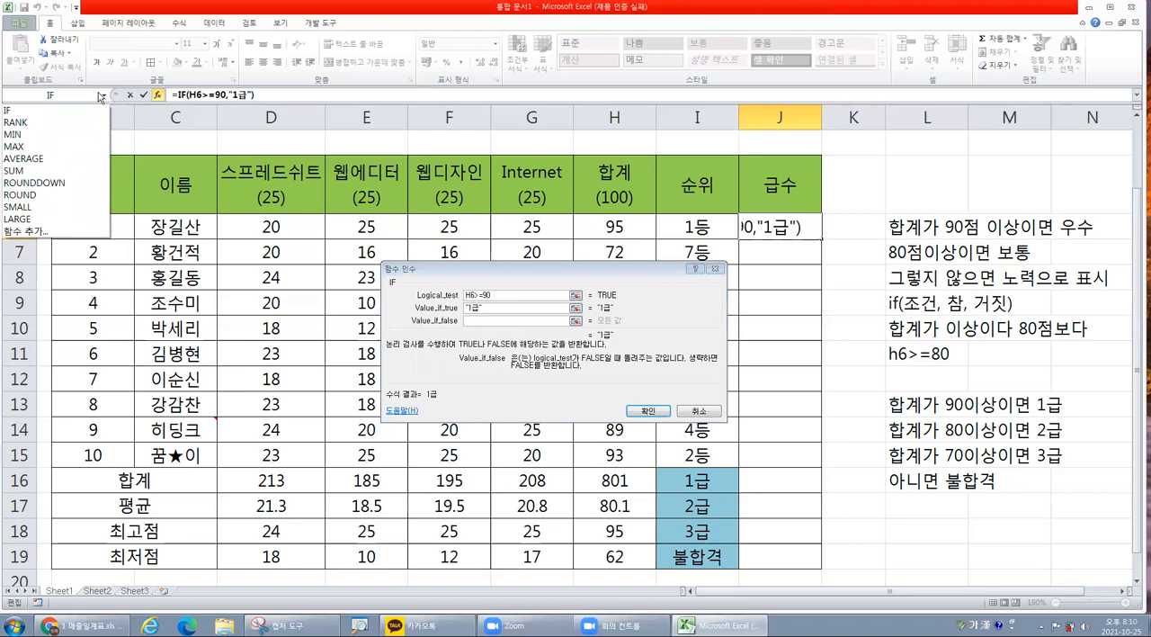
pyautogui.click(256, 96)
pyautogui.click(34, 112)
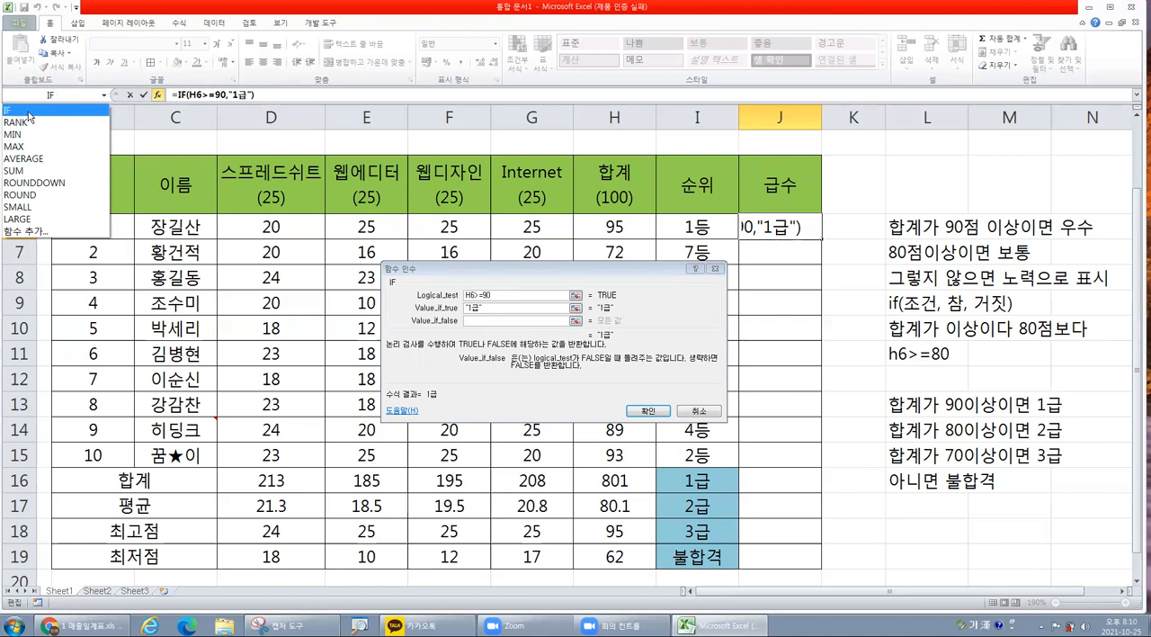
# Show the outer IF function's arguments from the formula and place the cursor in its value-if-true argument.
pyautogui.click(244, 95)
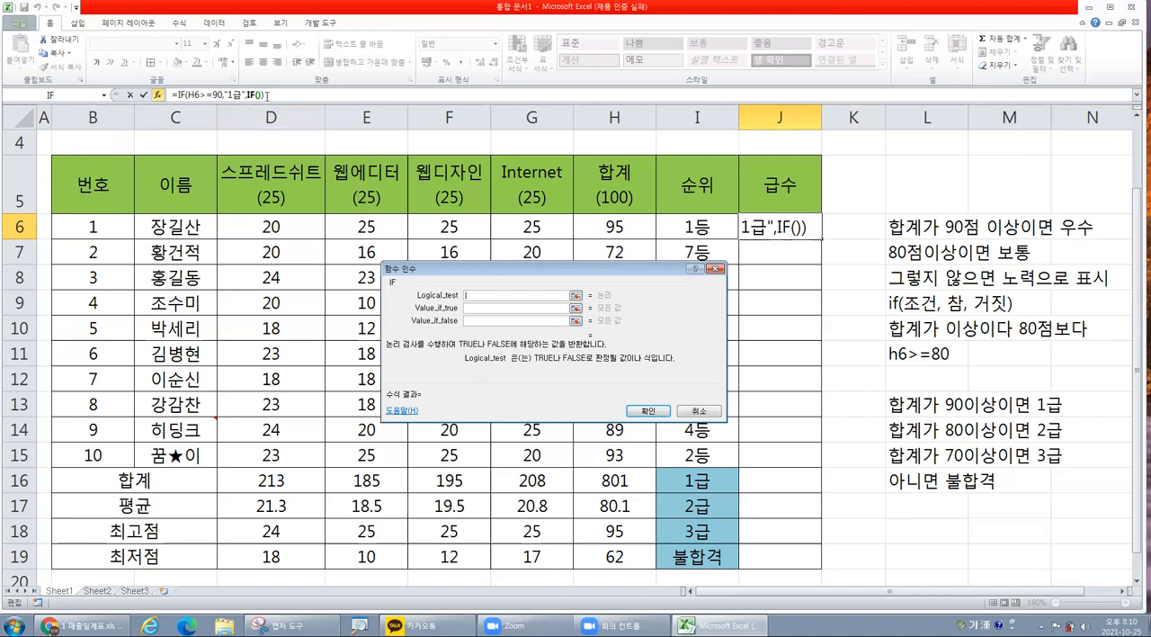
pyautogui.click(236, 94)
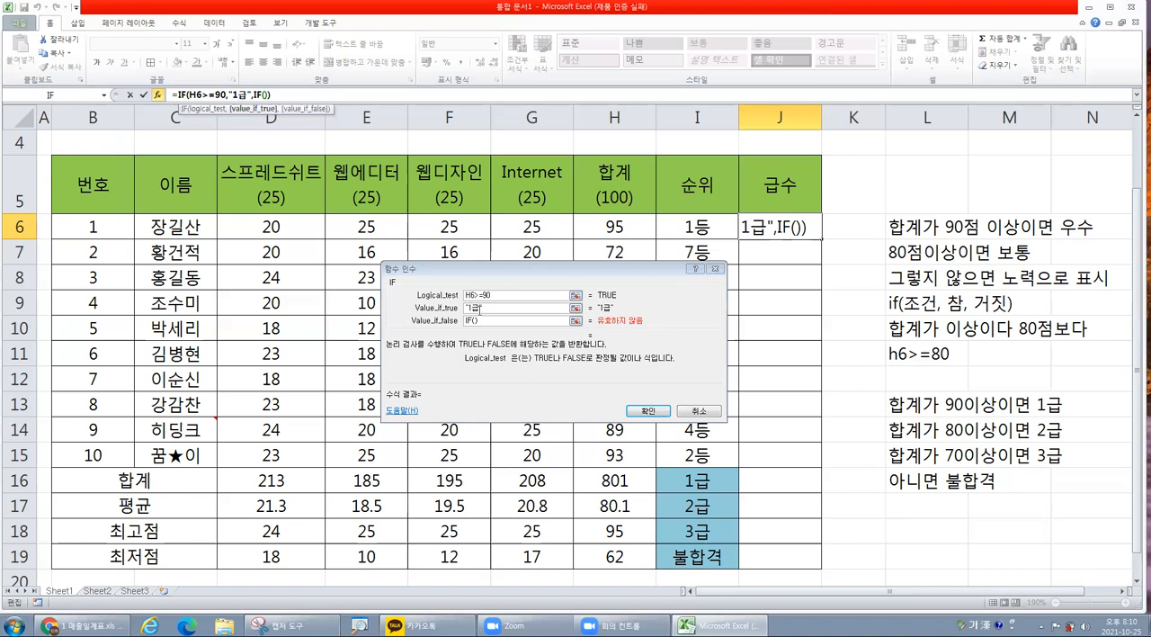
pyautogui.click(483, 308)
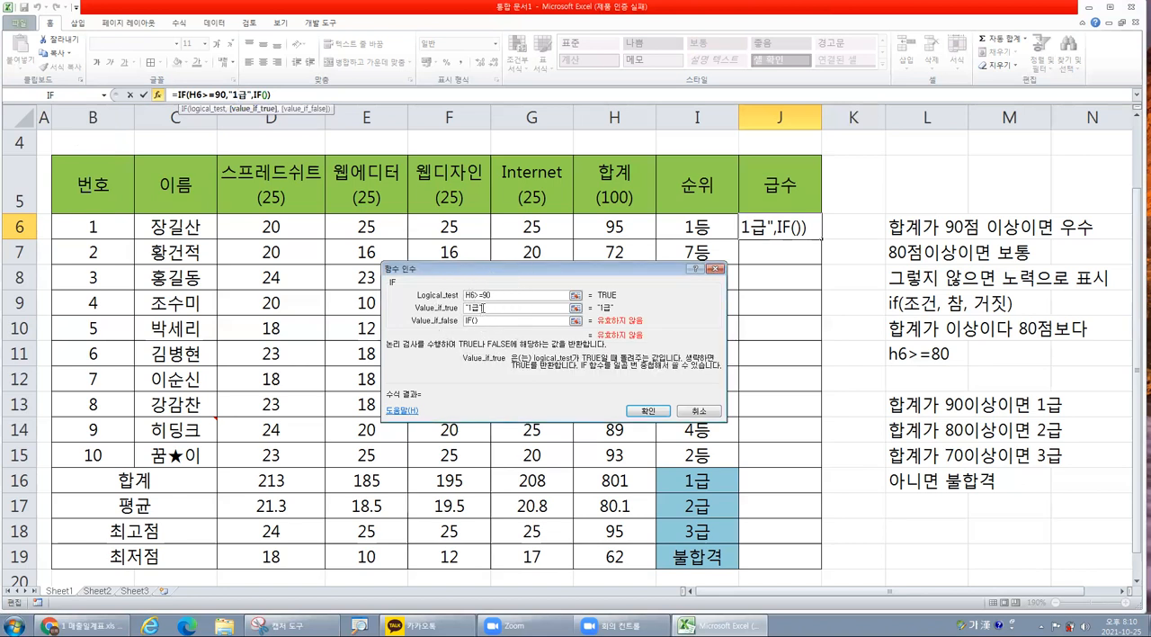
# Compare the arguments of the outer IF function and the nested IF function in the J6 formula.
pyautogui.click(483, 307)
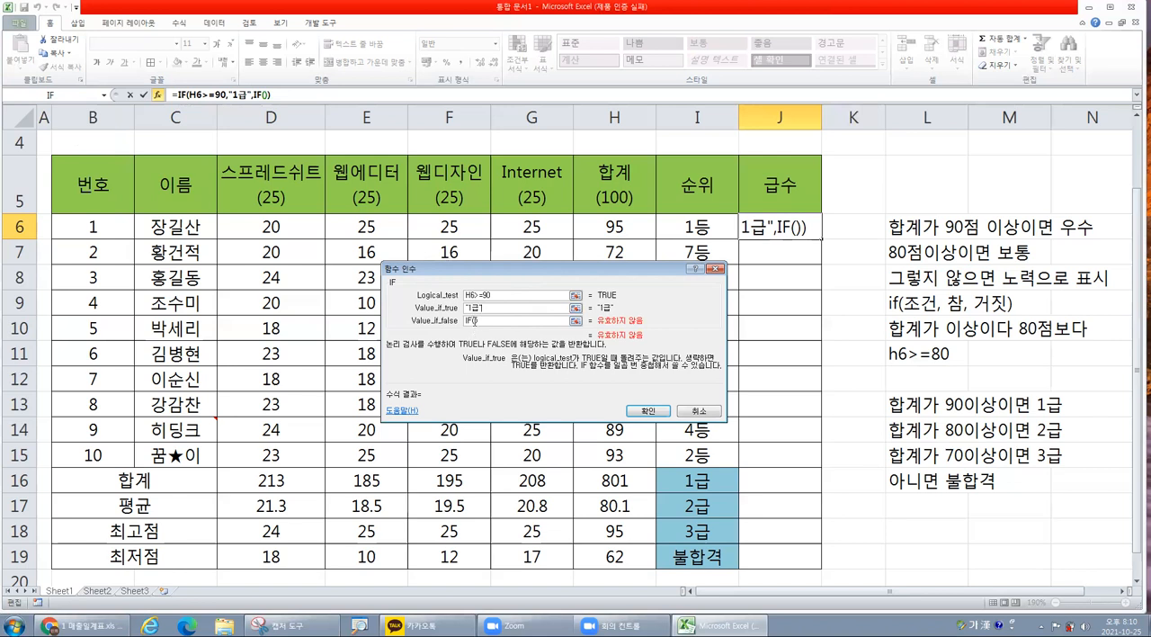
pyautogui.click(256, 94)
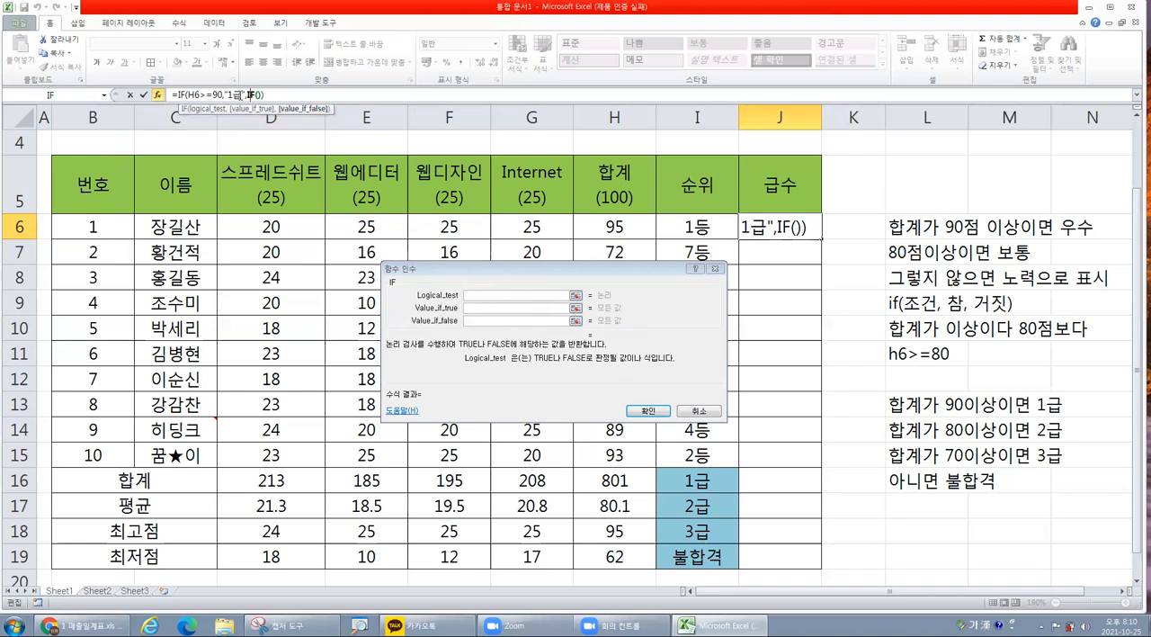
pyautogui.click(477, 295)
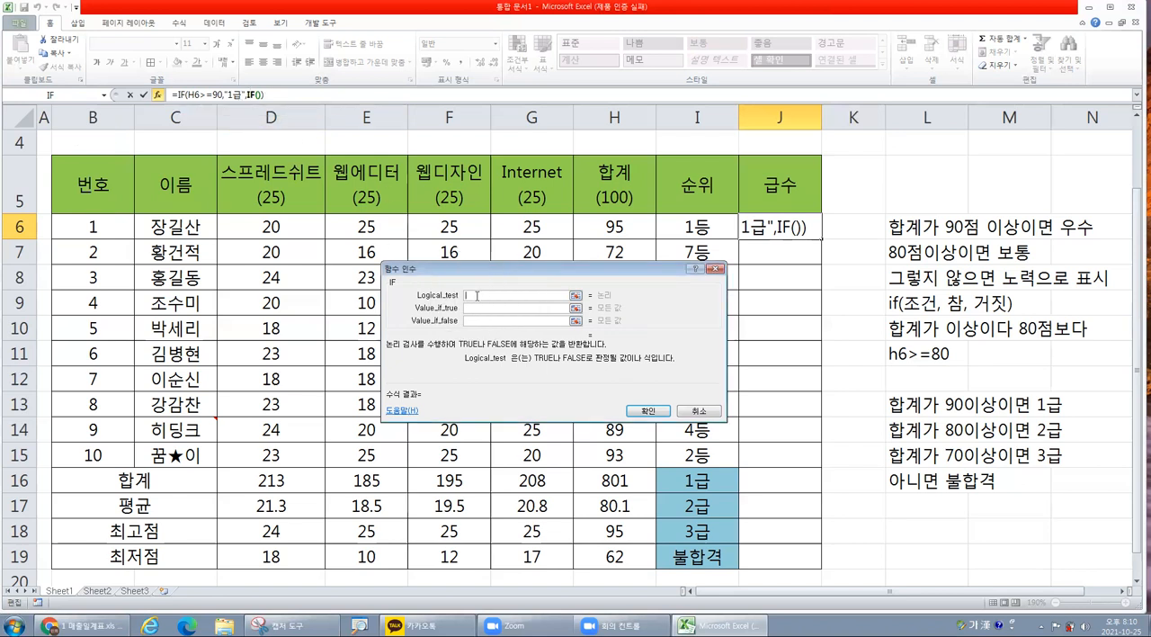
pyautogui.click(211, 94)
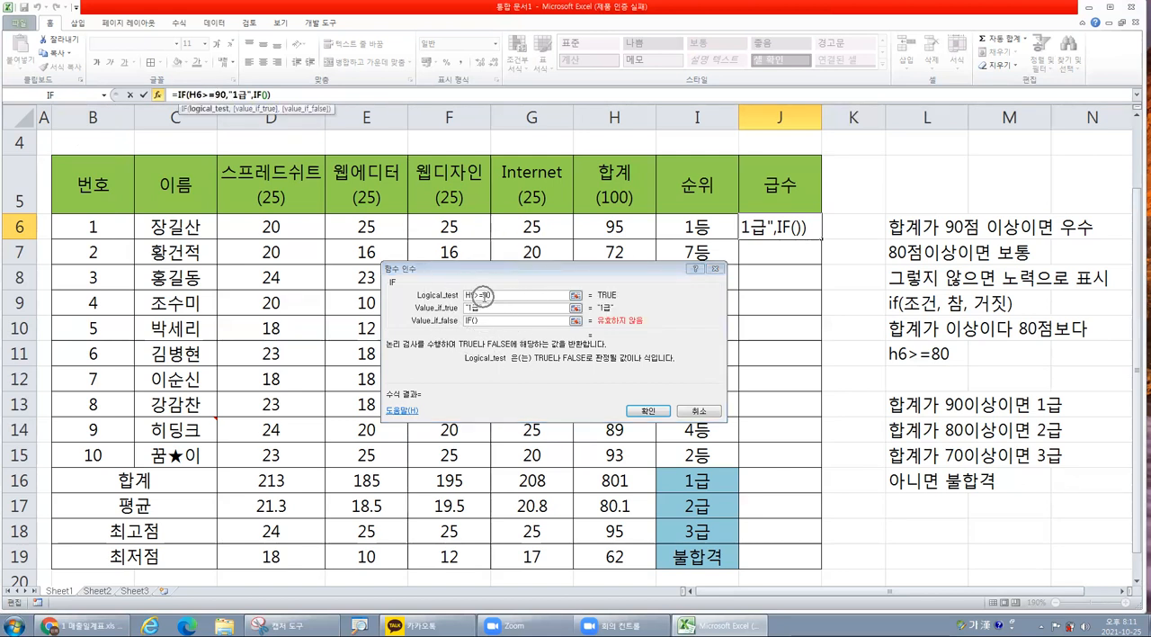
# Set the nested IF function's logical test to H6>=80 and its value-if-true argument to "2급".
pyautogui.click(256, 94)
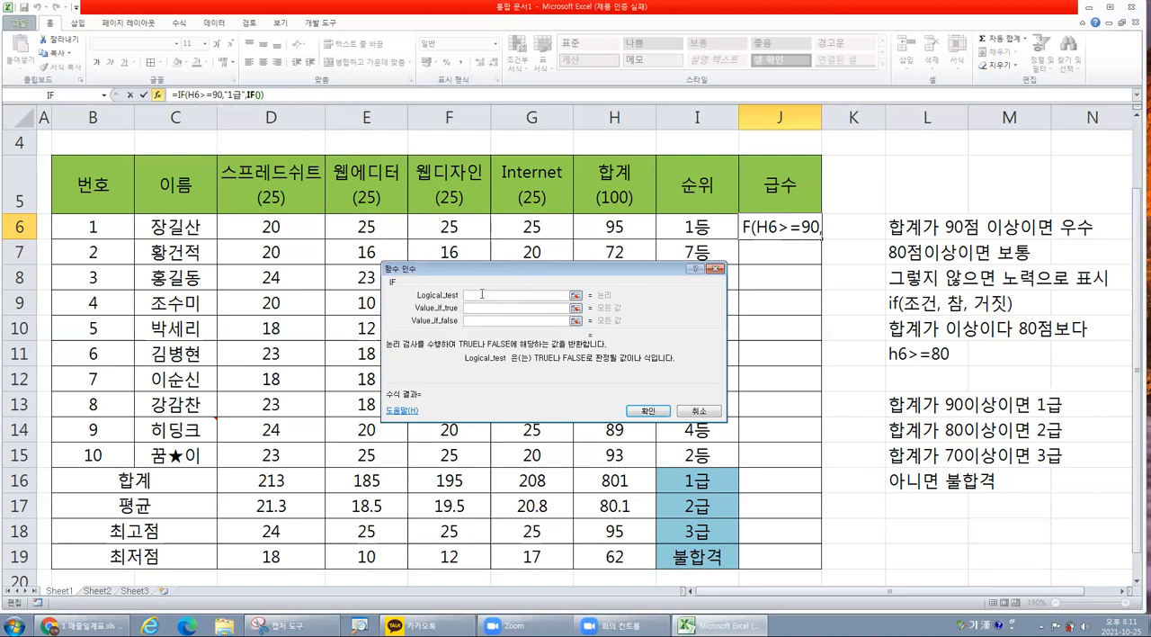
pyautogui.click(644, 226)
pyautogui.write('>')
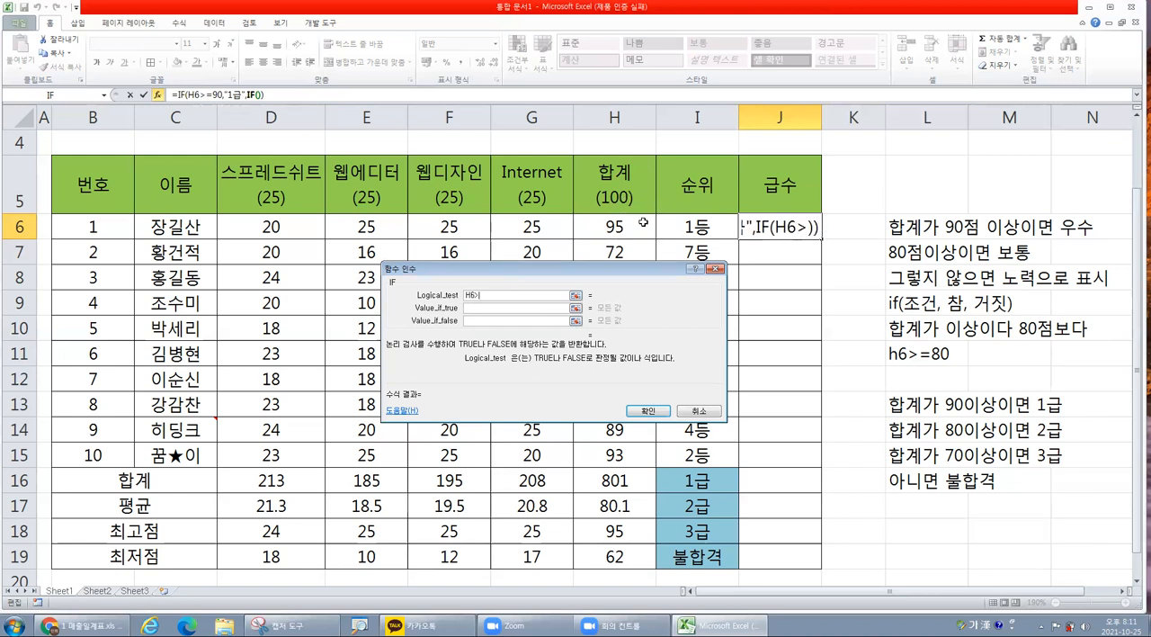
pyautogui.write('=80')
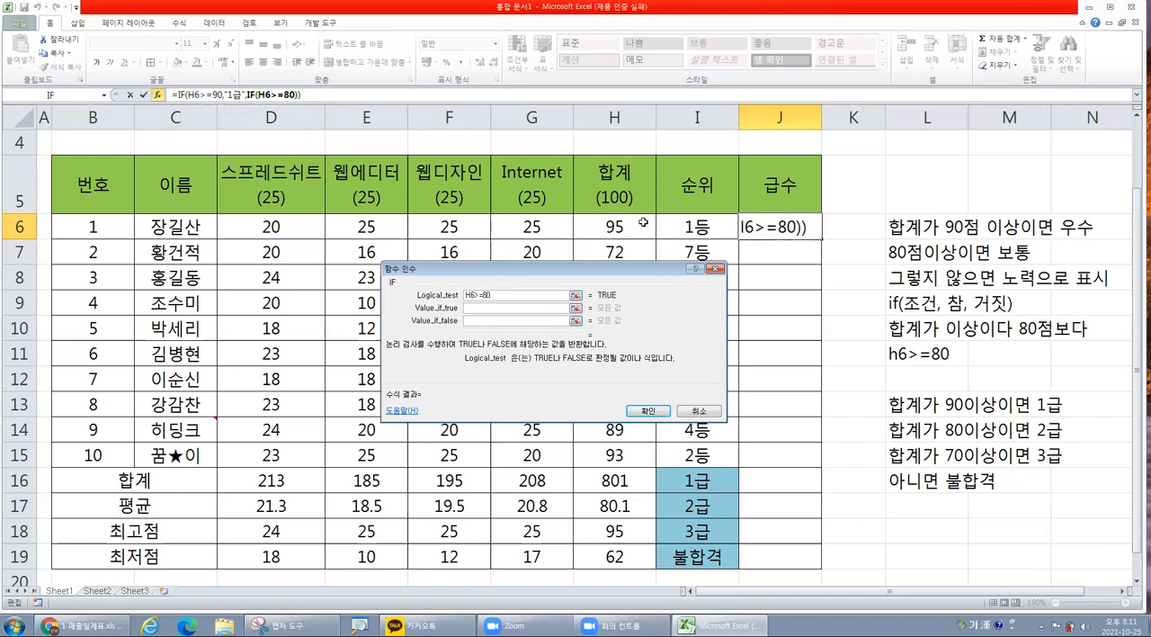
pyautogui.click(486, 308)
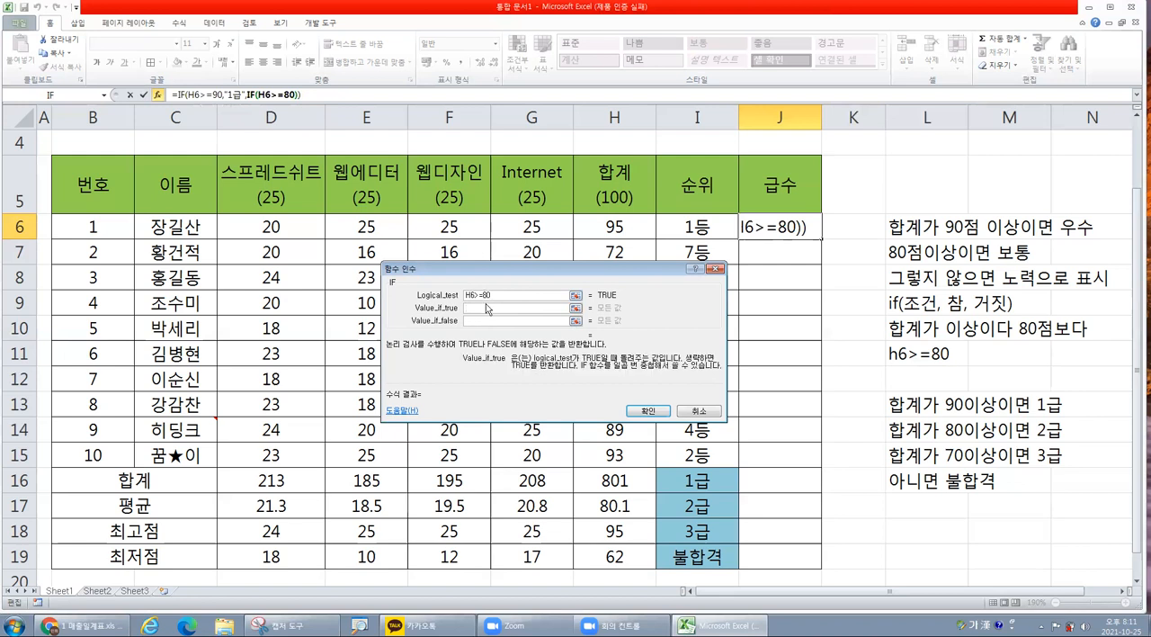
pyautogui.write('2급')
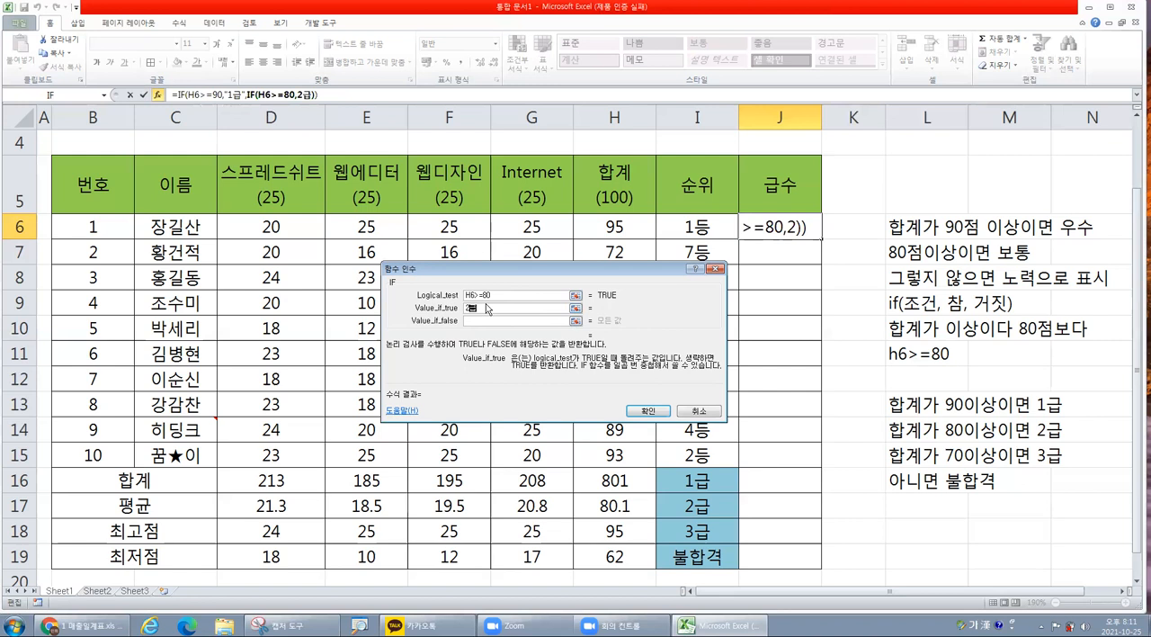
# Nest a third IF function as the value-if-false argument after "2급".
pyautogui.click(476, 321)
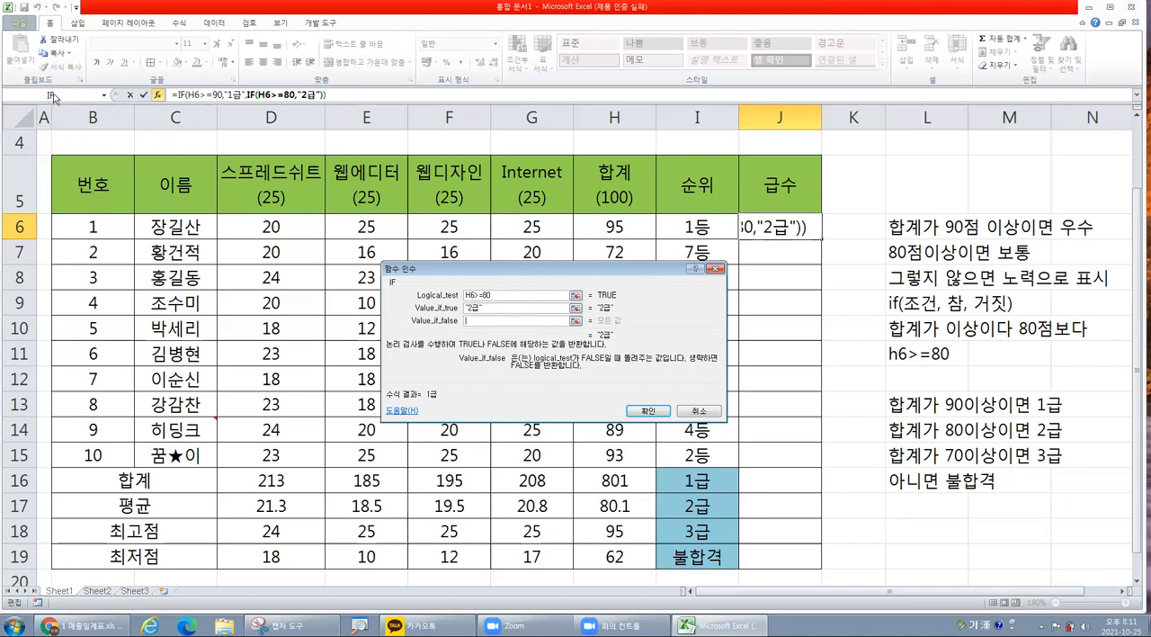
pyautogui.click(103, 93)
pyautogui.click(105, 94)
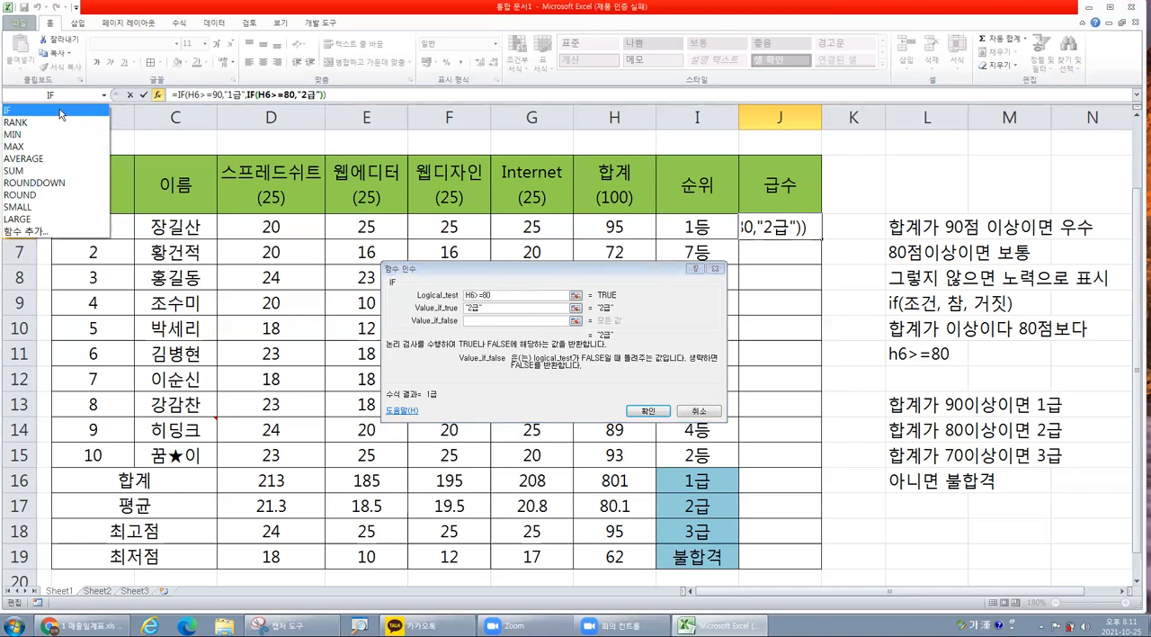
pyautogui.click(60, 109)
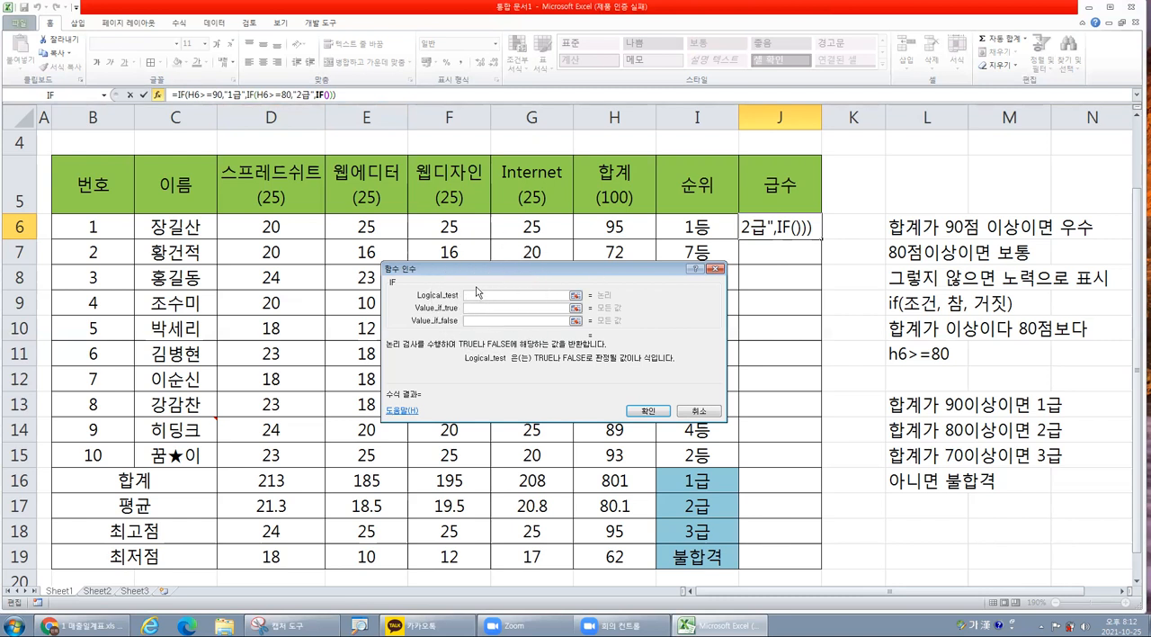
# Set the third IF function's logical test to H6>=70 and its value-if-true argument to "3급".
pyautogui.click(627, 226)
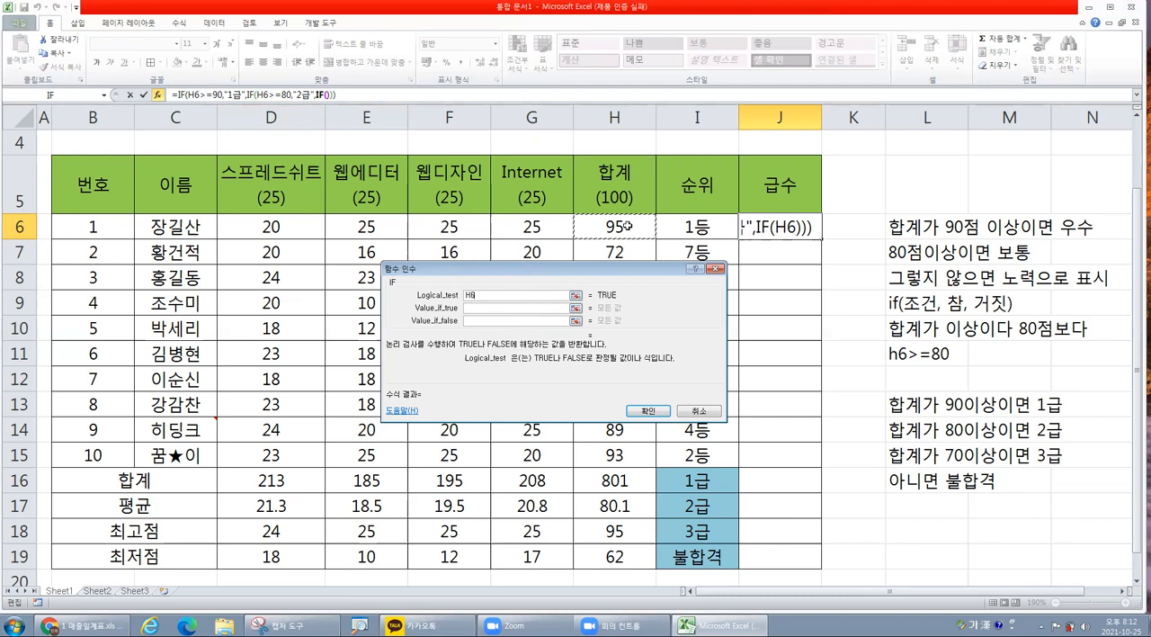
pyautogui.write('>=70')
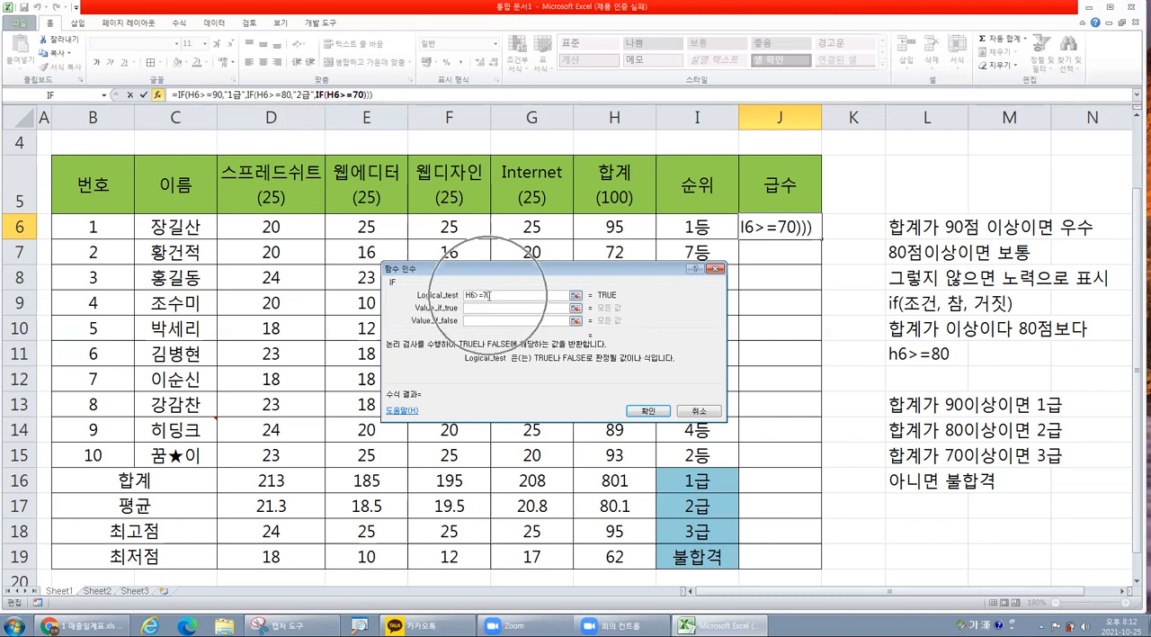
pyautogui.click(478, 309)
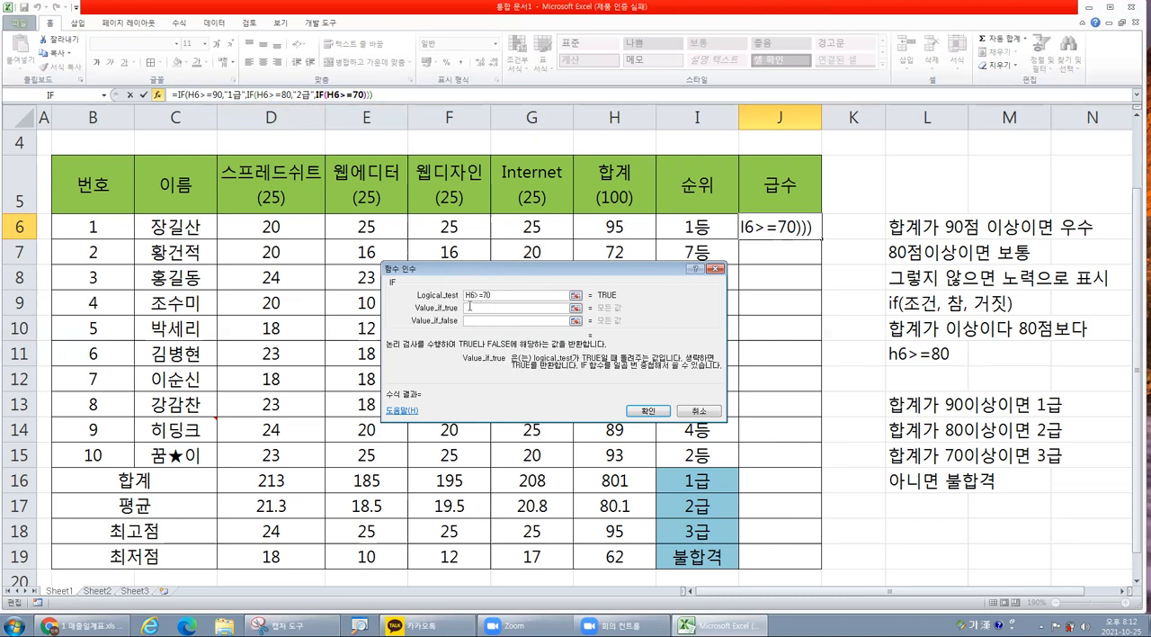
pyautogui.write('3ㄱ')
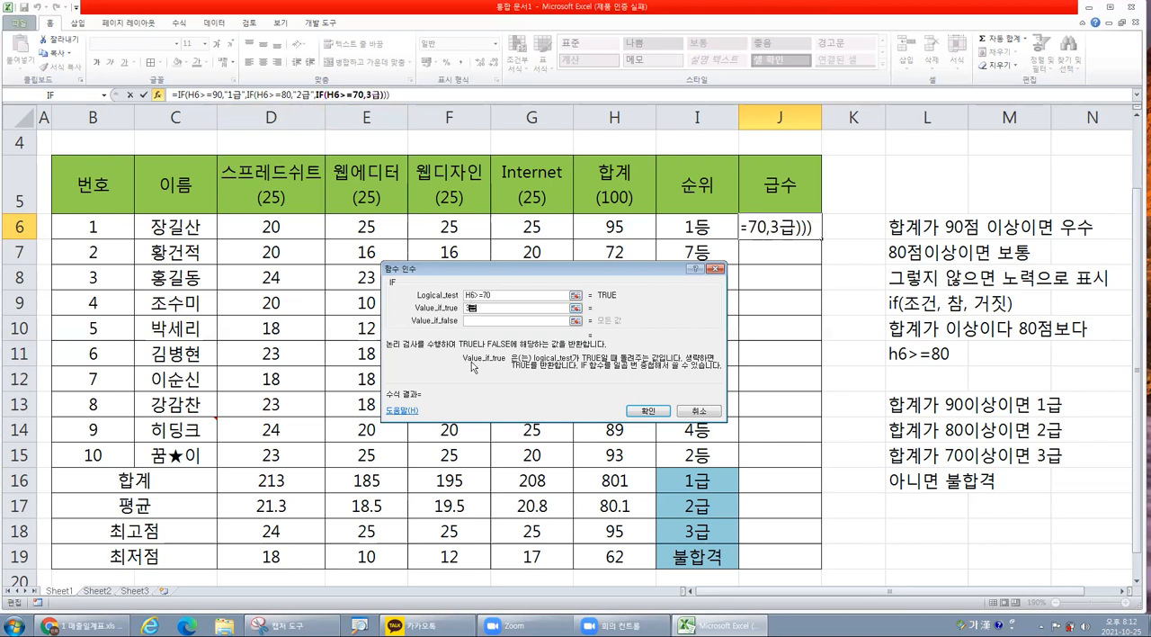
# Complete the formula with "불합격" as the third IF's value-if-false argument and fill J6 down through J15.
pyautogui.click(492, 321)
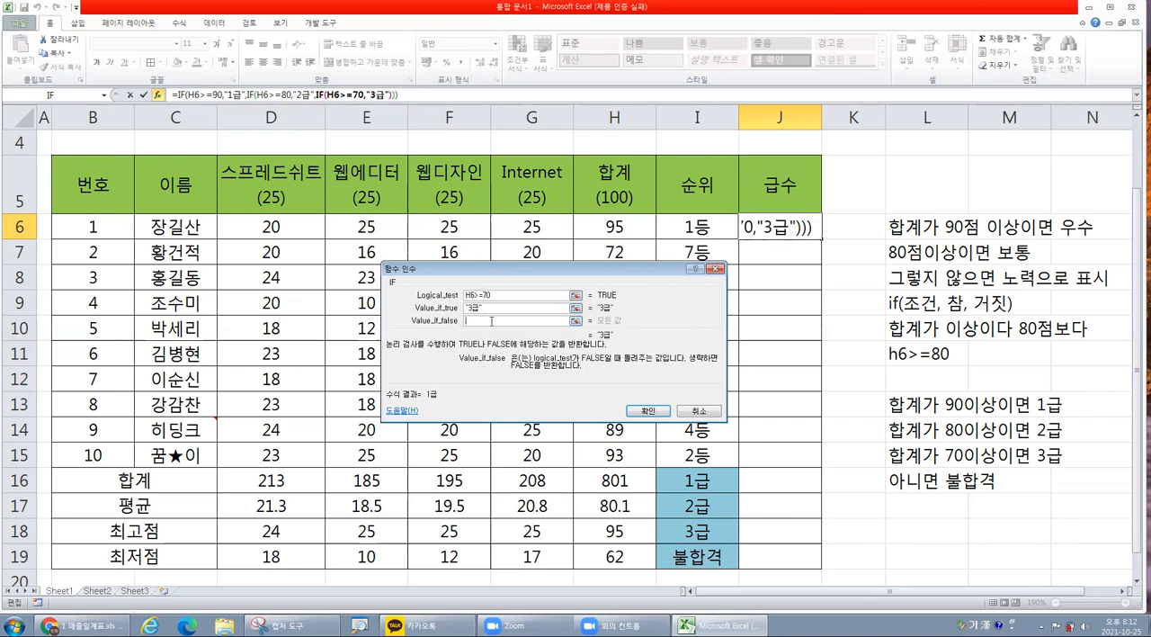
pyautogui.write('ㅂ')
pyautogui.write('불합')
pyautogui.write('격')
pyautogui.click(647, 410)
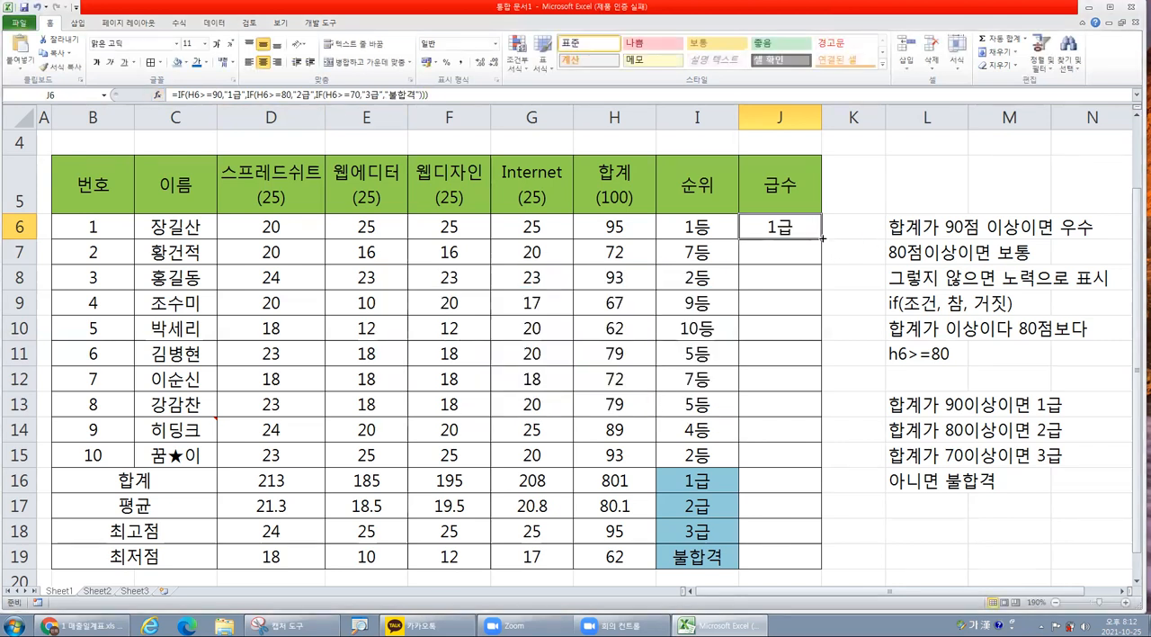
pyautogui.moveTo(821, 238); pyautogui.dragTo(792, 463)
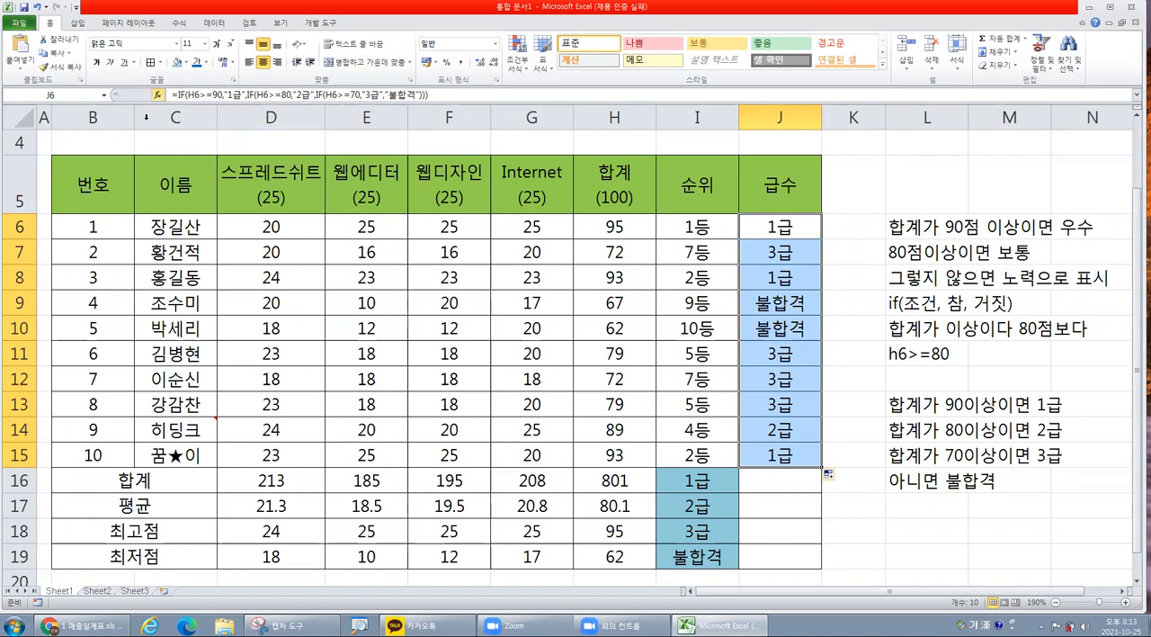
# Examine each condition and result of the nested IF formula in J6, leaving the formula unedited.
pyautogui.click(193, 94)
pyautogui.doubleClick(193, 94)
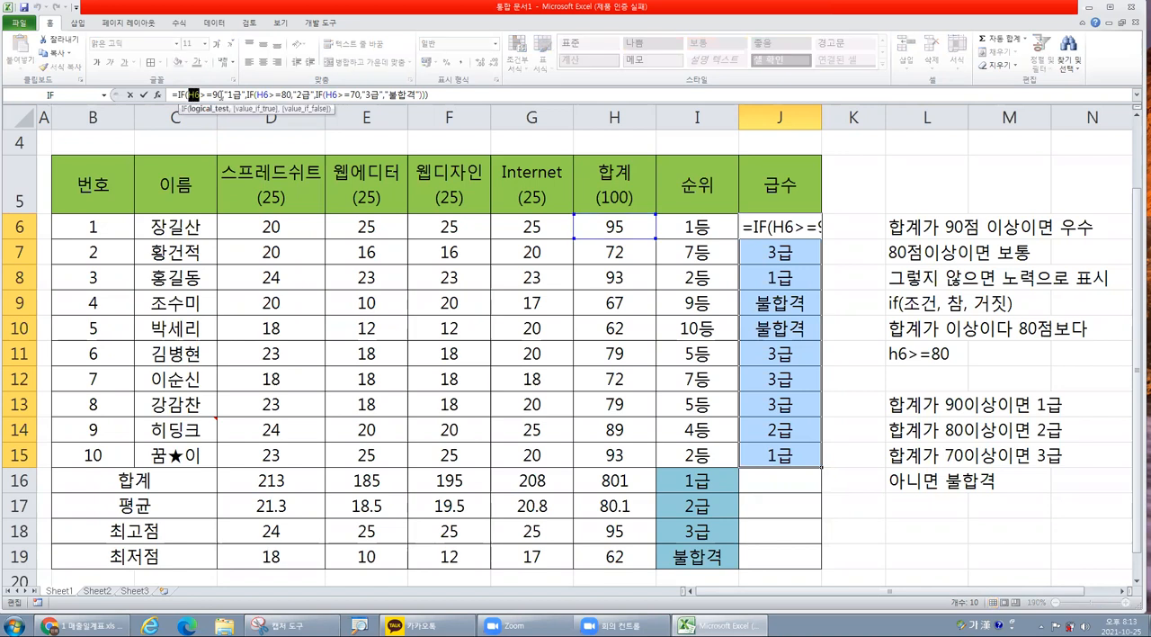
pyautogui.doubleClick(216, 94)
pyautogui.doubleClick(236, 95)
pyautogui.doubleClick(261, 94)
pyautogui.moveTo(291, 94); pyautogui.dragTo(274, 96)
pyautogui.doubleClick(306, 95)
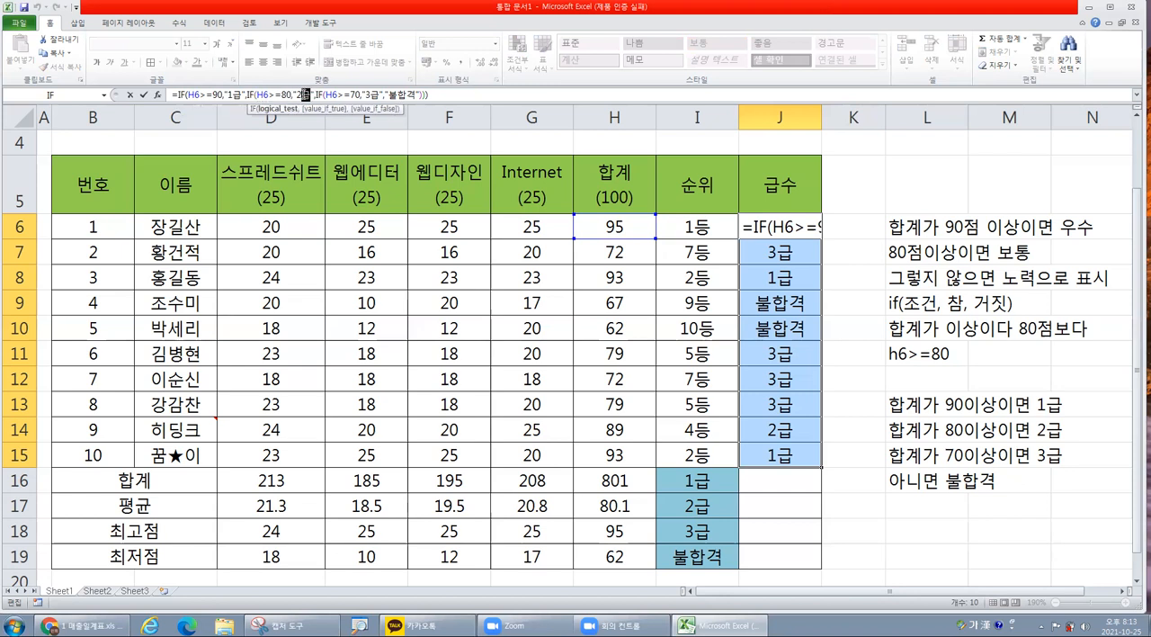
pyautogui.doubleClick(335, 95)
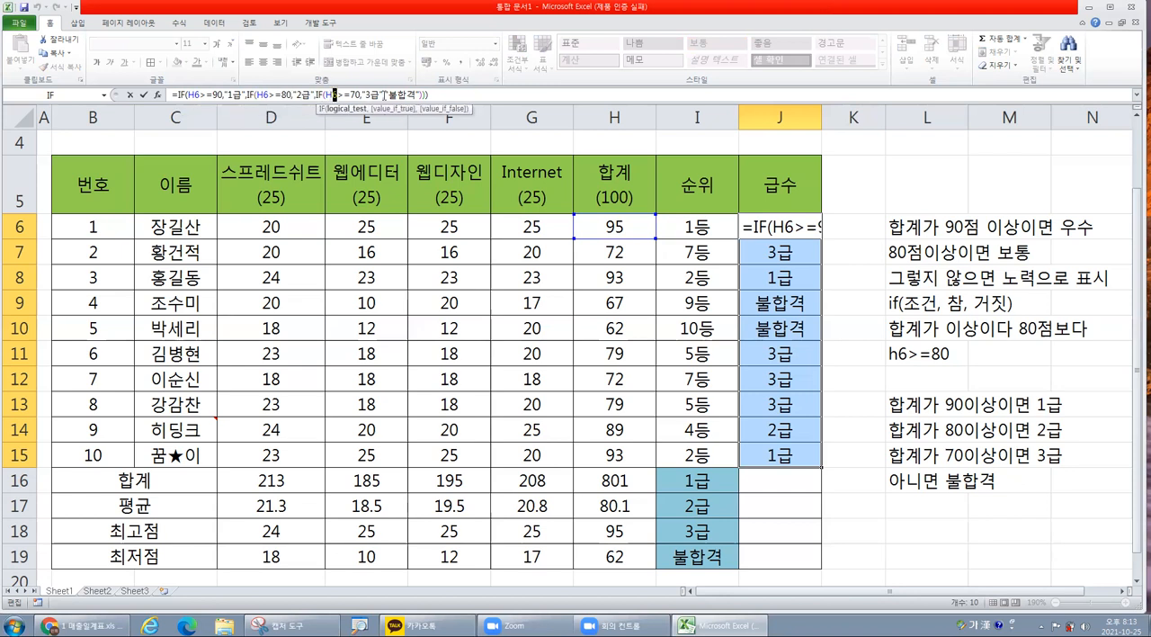
pyautogui.doubleClick(354, 95)
pyautogui.doubleClick(364, 94)
pyautogui.doubleClick(396, 95)
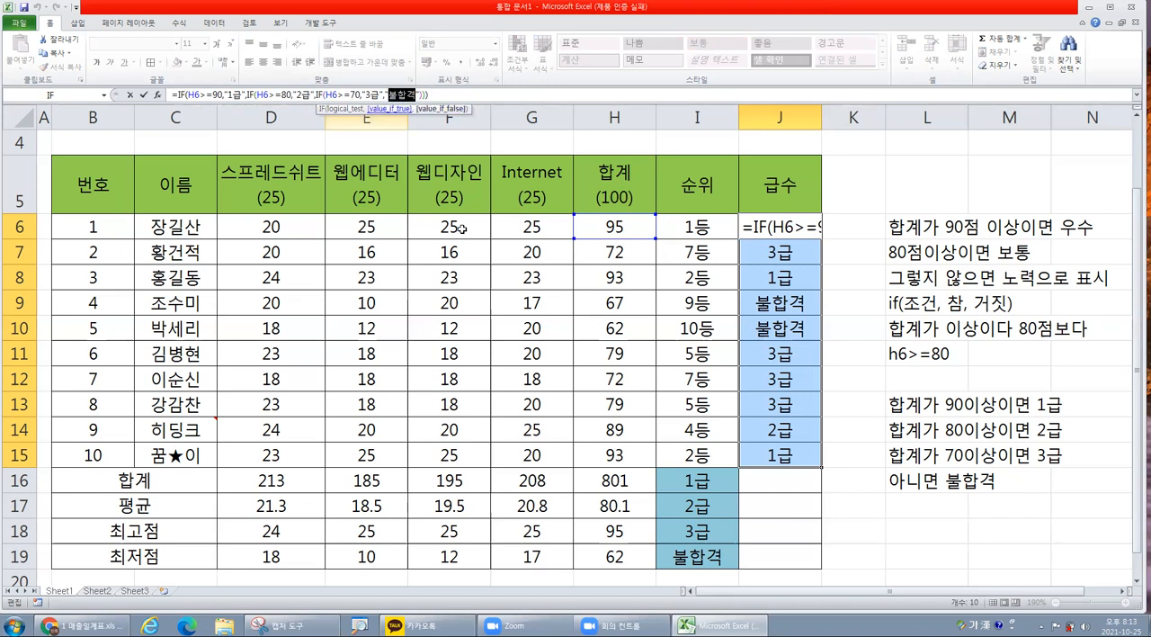
pyautogui.click(663, 325)
pyautogui.click(676, 305)
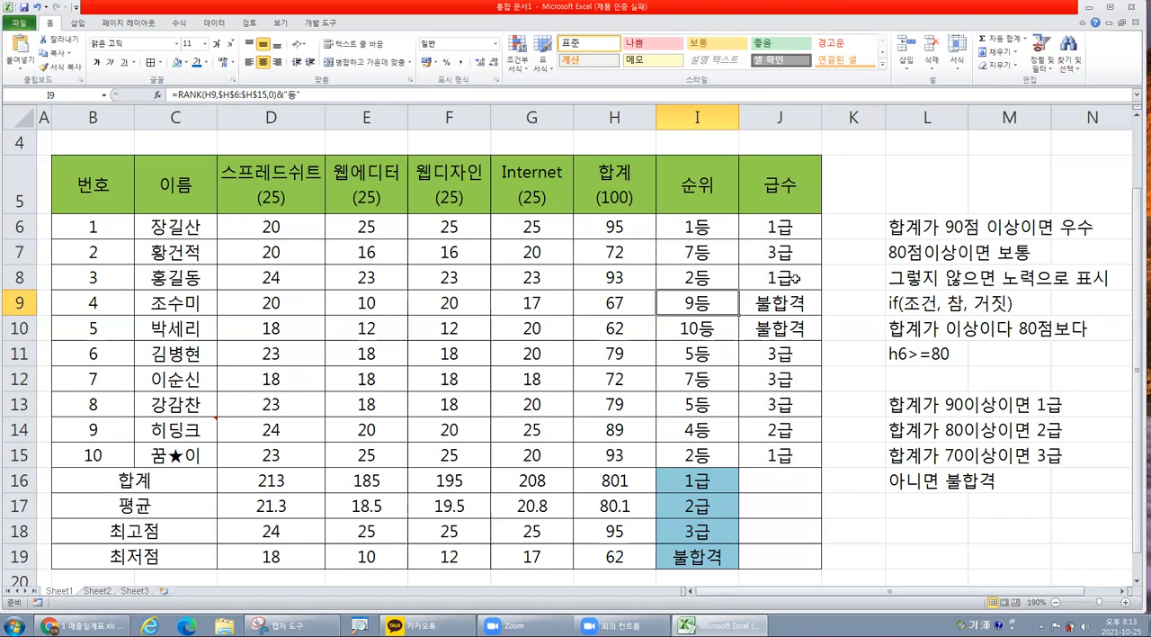
# Examine the grades in J6:J15 and the empty cells J16:J19 beside the 1급, 2급, 3급 and 불합격 labels.
pyautogui.moveTo(789, 226); pyautogui.dragTo(788, 450)
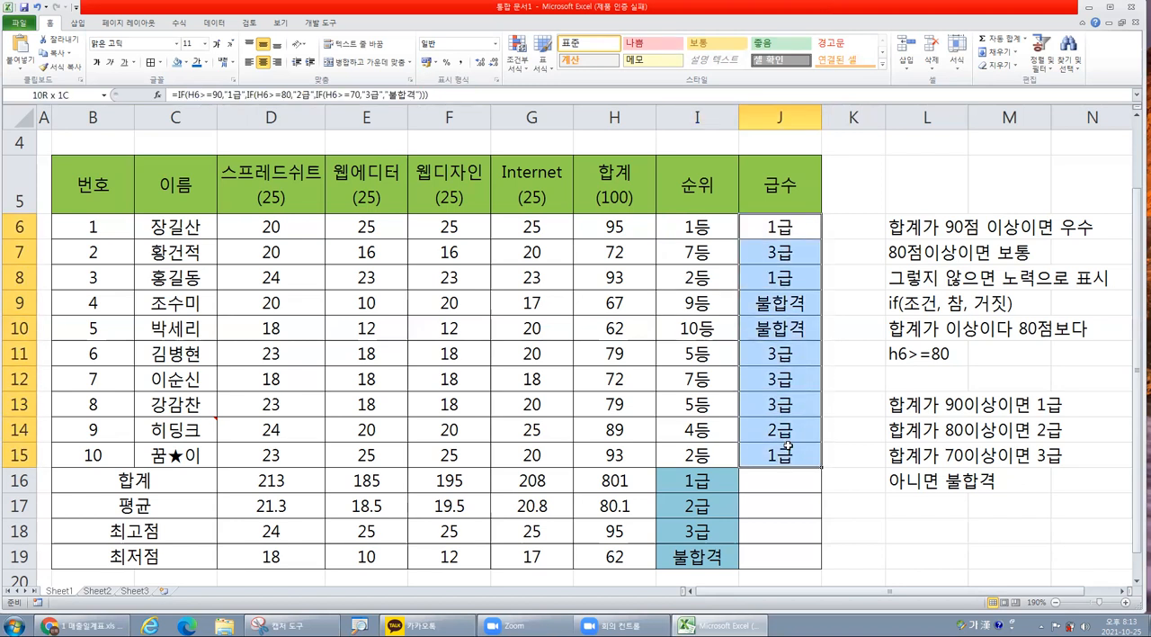
pyautogui.click(800, 331)
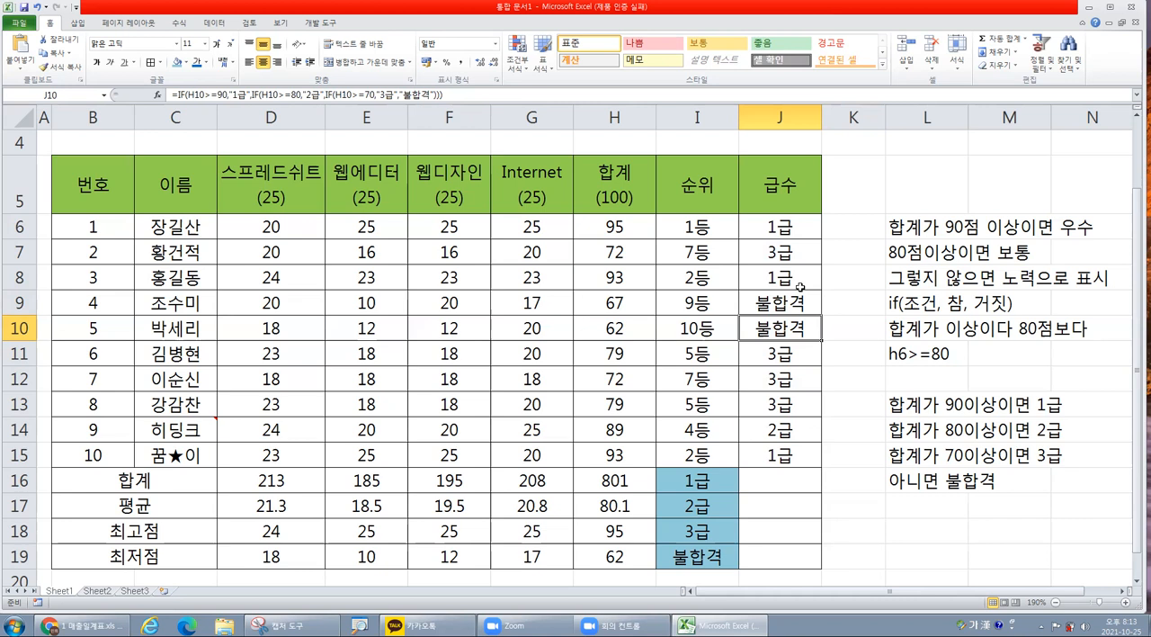
pyautogui.click(777, 483)
pyautogui.click(775, 508)
pyautogui.click(770, 530)
pyautogui.click(771, 559)
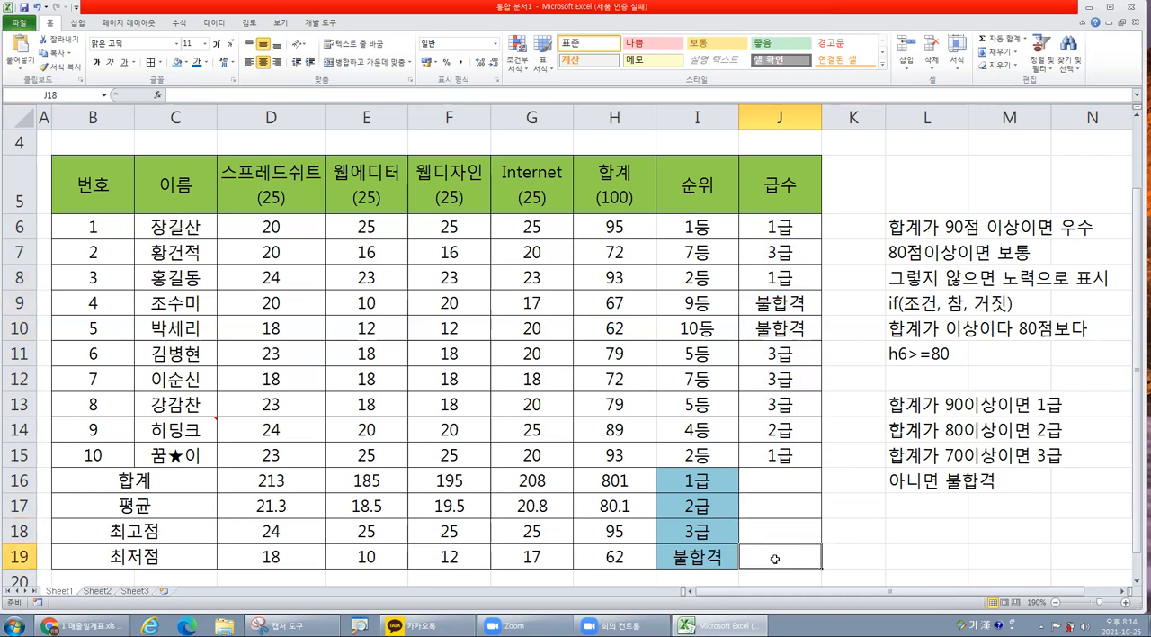
pyautogui.moveTo(791, 485); pyautogui.dragTo(796, 557)
pyautogui.click(798, 483)
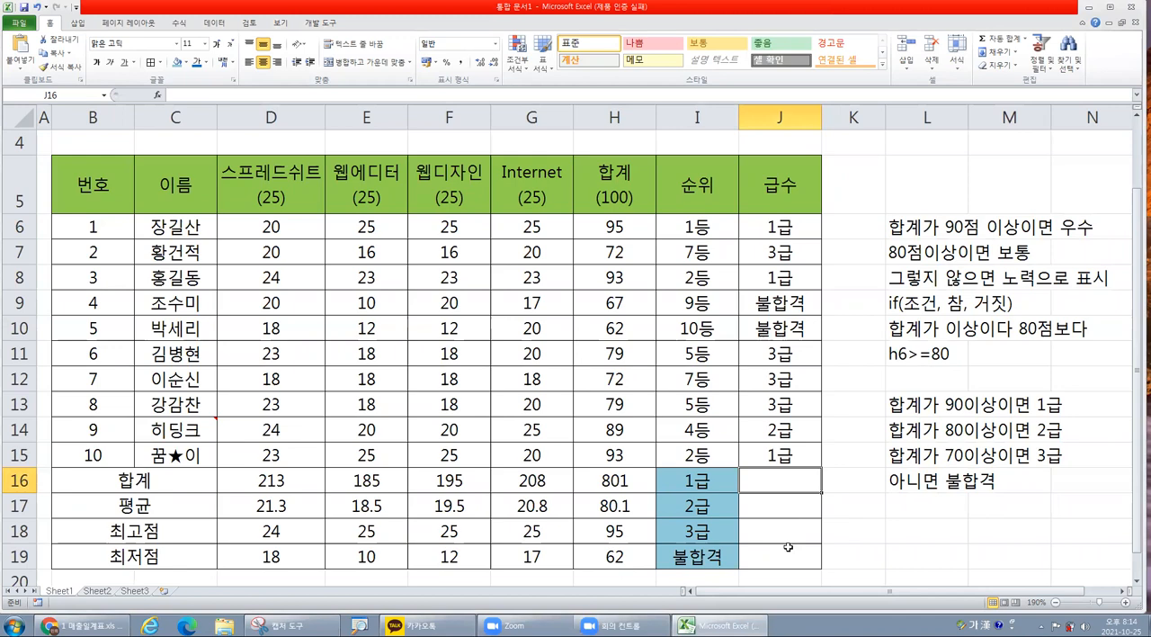
pyautogui.moveTo(780, 480); pyautogui.dragTo(788, 547)
pyautogui.scroll(-1, 790, 511)
pyautogui.scroll(1, 818, 421)
pyautogui.moveTo(765, 225); pyautogui.dragTo(776, 469)
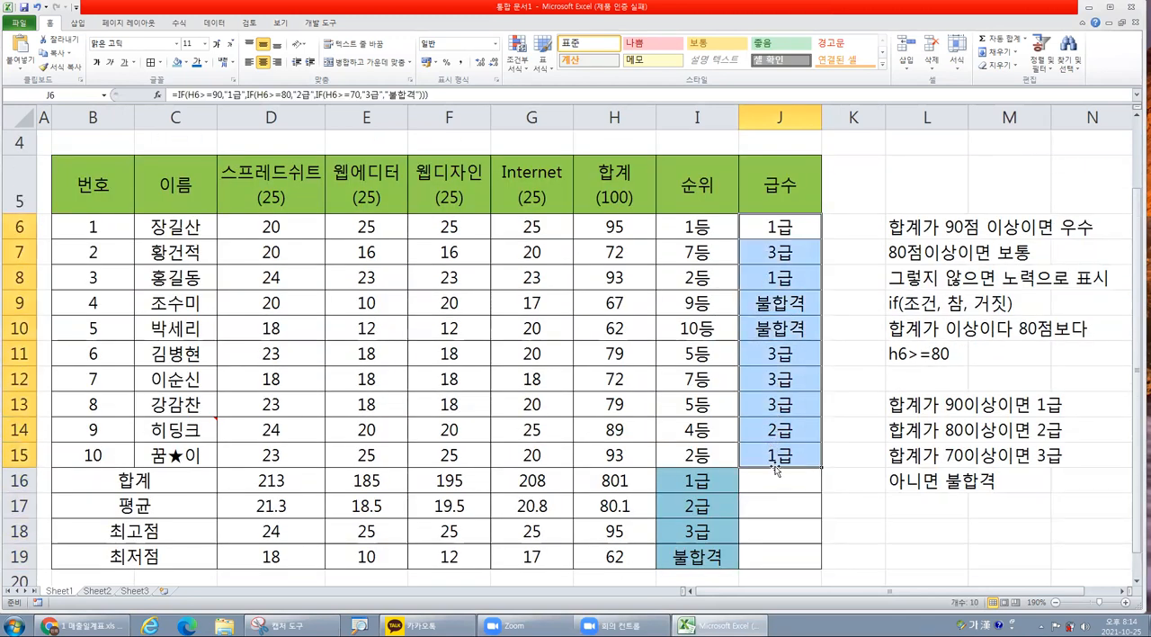
pyautogui.click(770, 478)
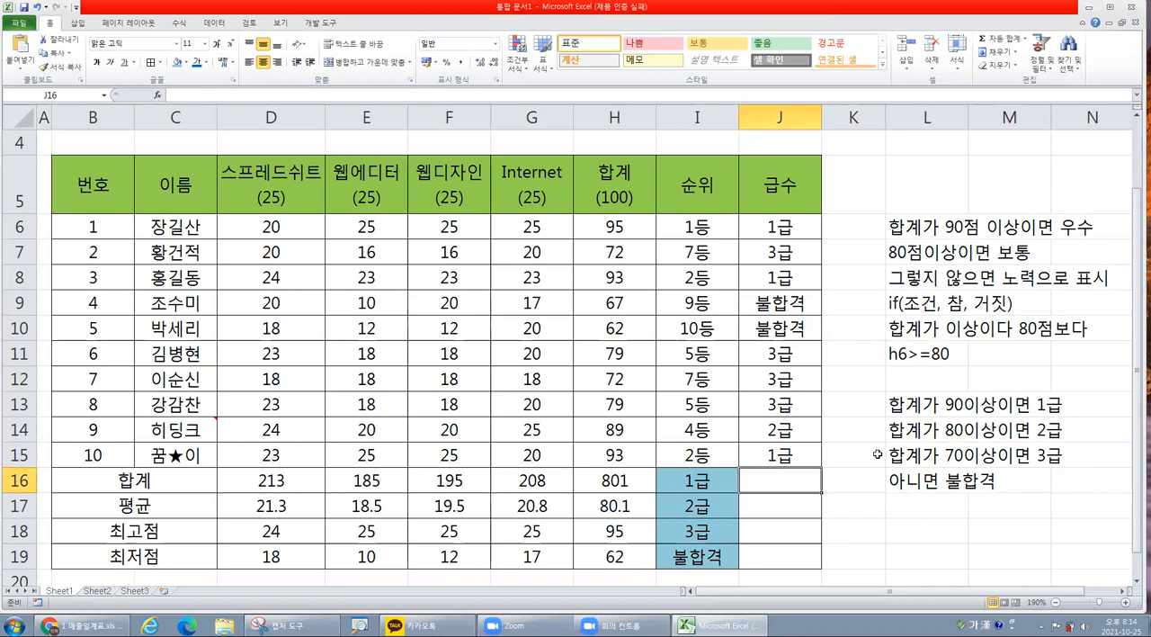
# Clear the grading notes from cells L5:L16.
pyautogui.click(919, 532)
pyautogui.moveTo(893, 207); pyautogui.dragTo(925, 490)
pyautogui.press('Delete')
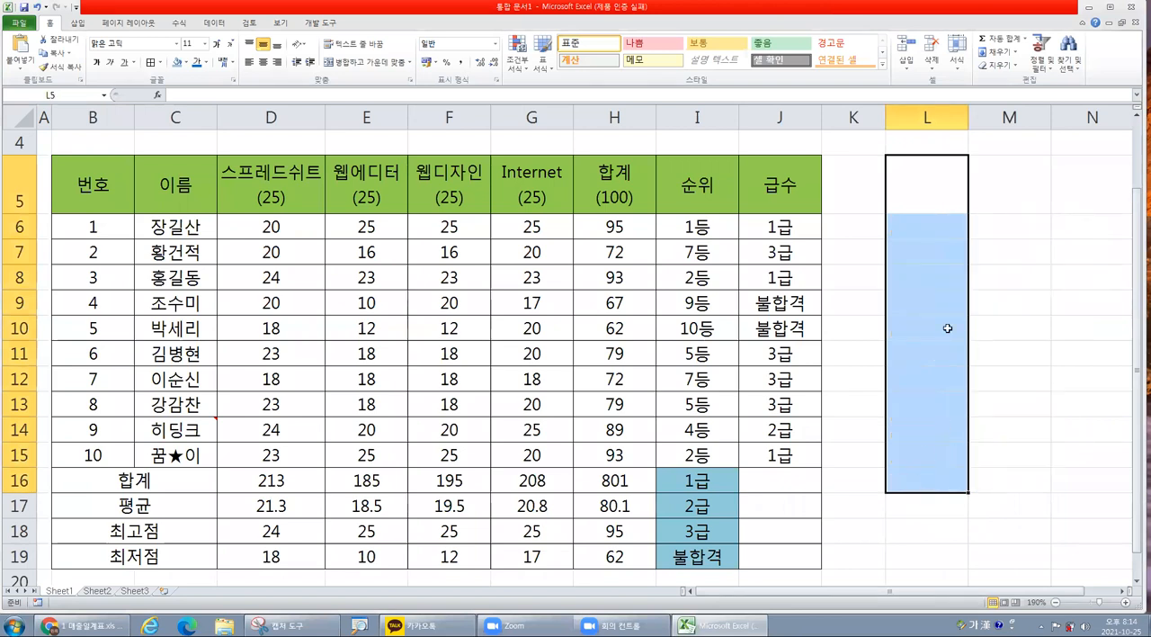
# Enter the note "조건에 만족하는 개수" in cell L6.
pyautogui.click(919, 230)
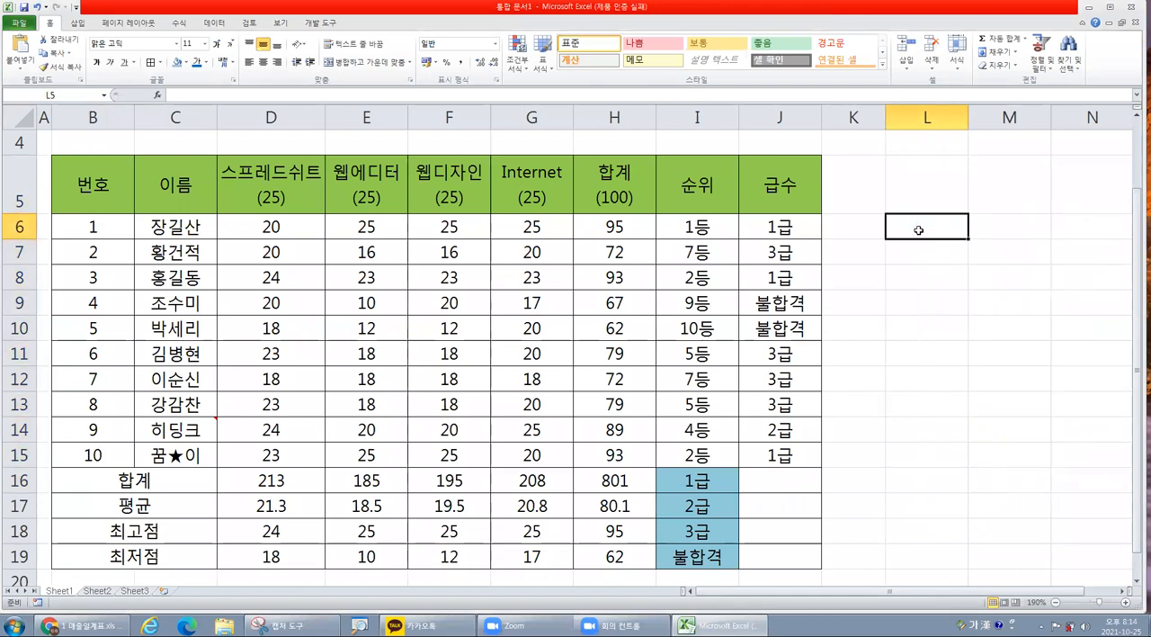
pyautogui.write('조건에 ㅏㄴ')
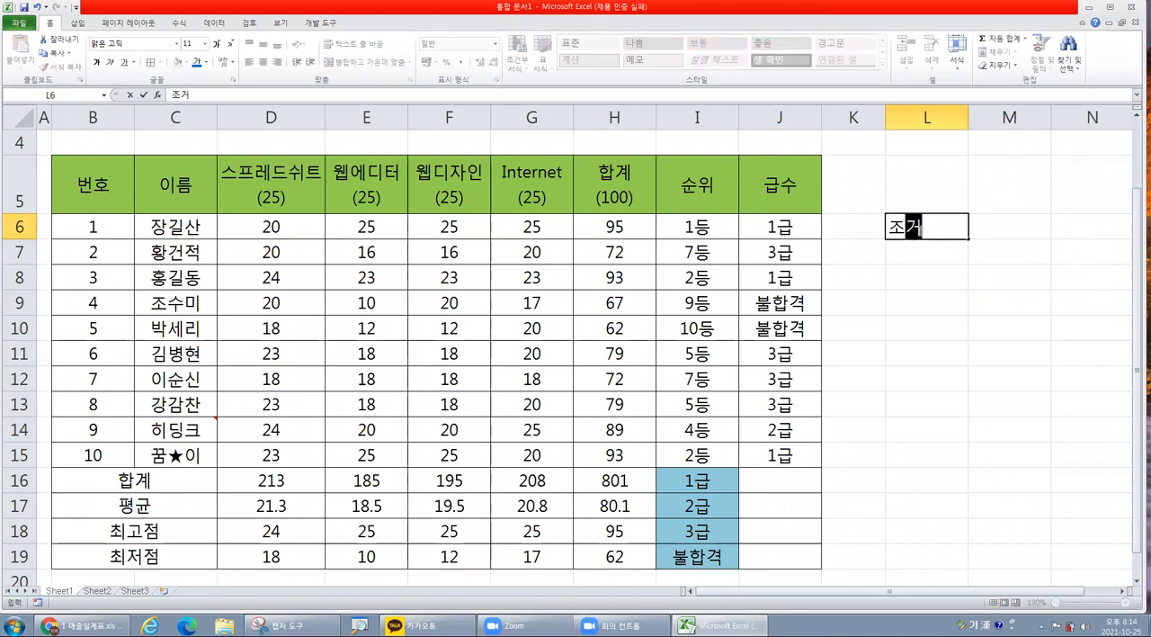
pyautogui.press('BackSpace')
pyautogui.press('BackSpace')
pyautogui.write('만족하는 ')
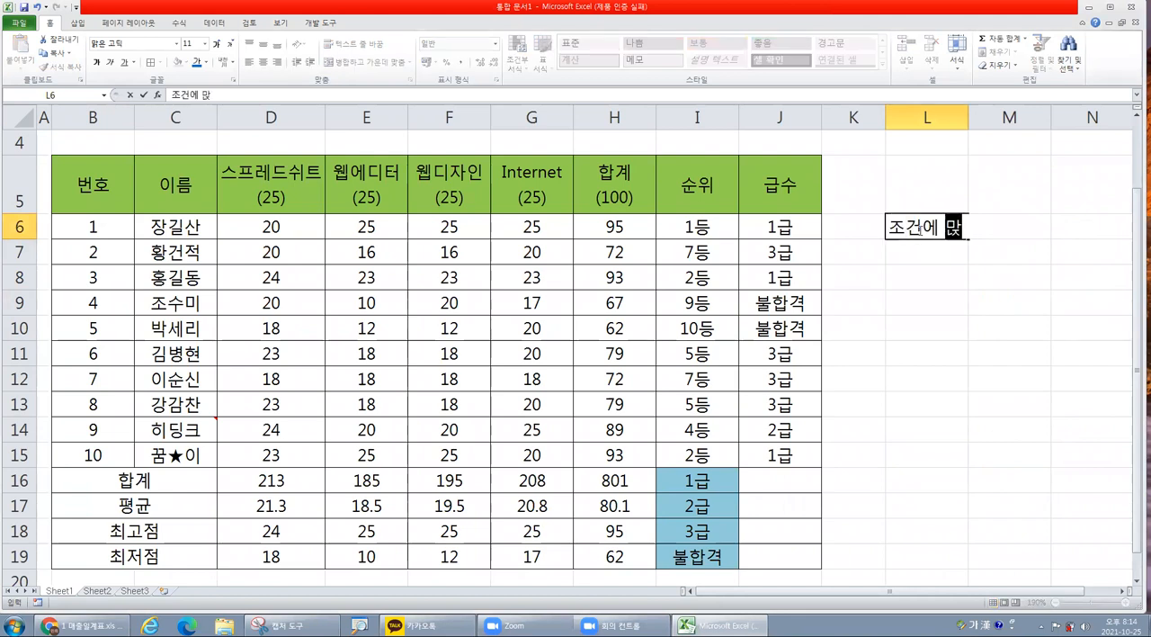
pyautogui.write('갯수')
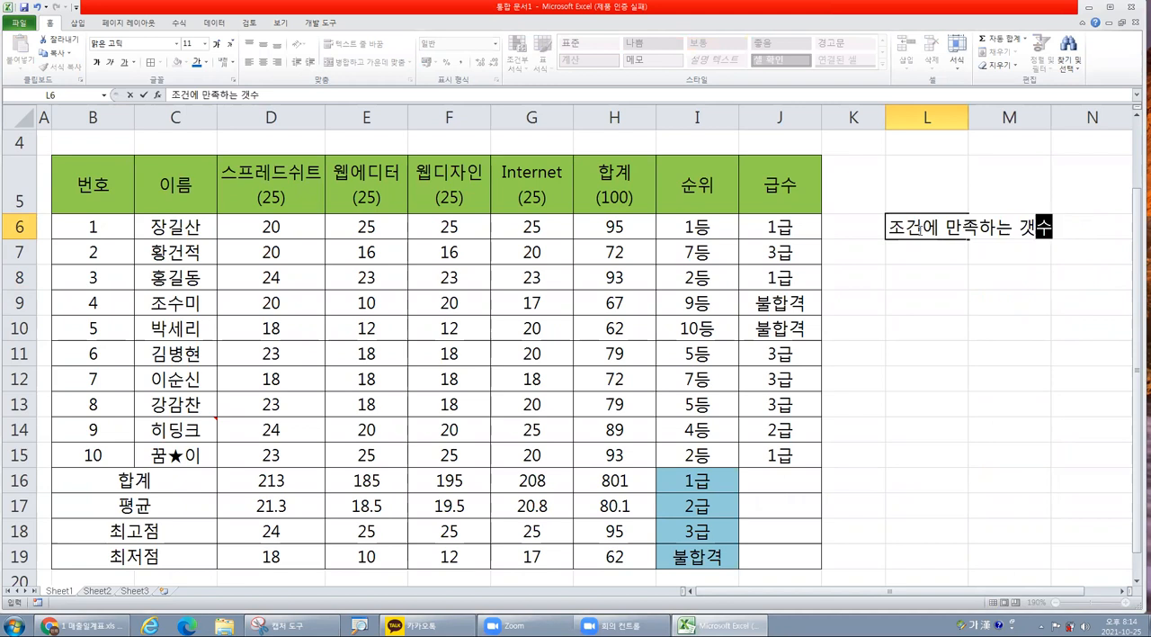
pyautogui.moveTo(771, 218); pyautogui.dragTo(779, 455)
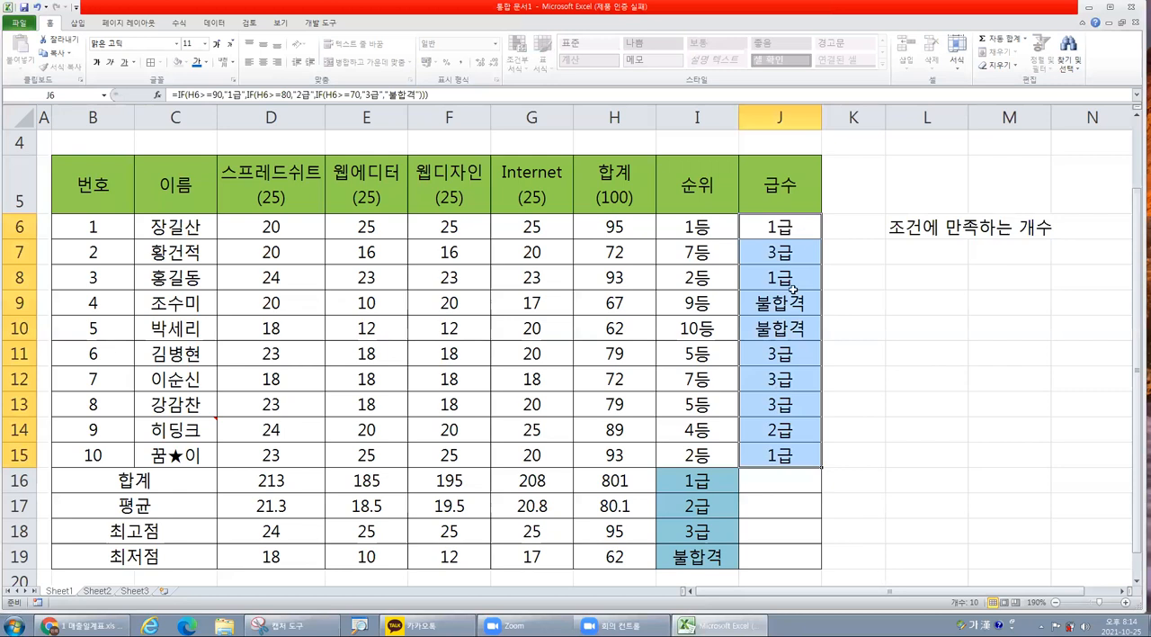
# Write the syntax note "countif(범위, 조건)" in cell L7.
pyautogui.click(920, 250)
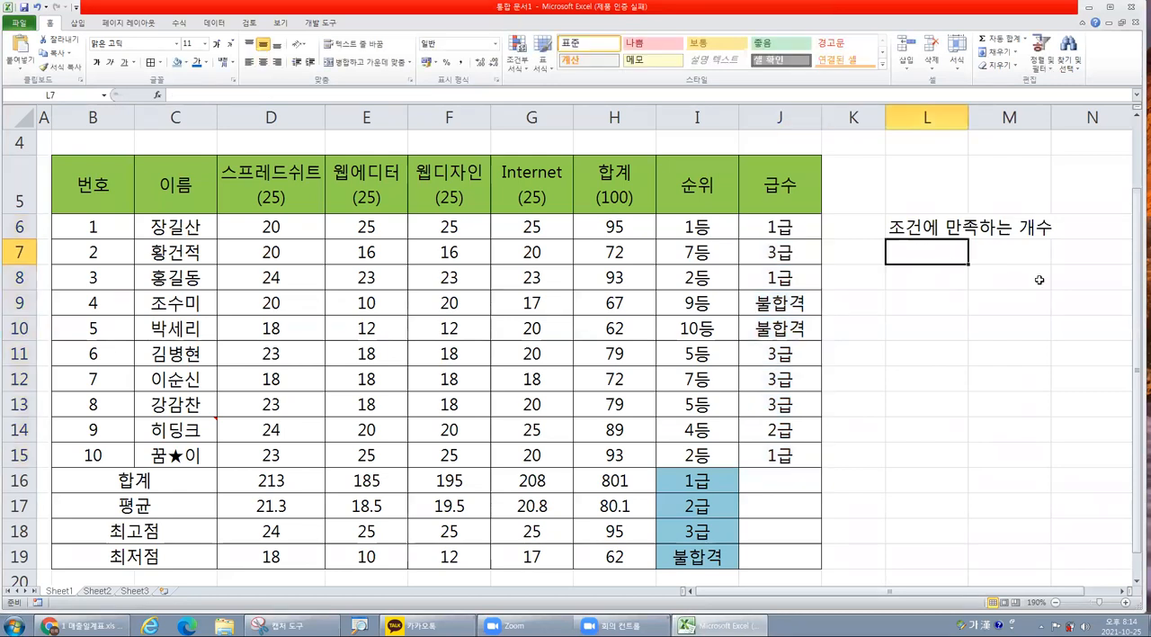
pyautogui.write('countif')
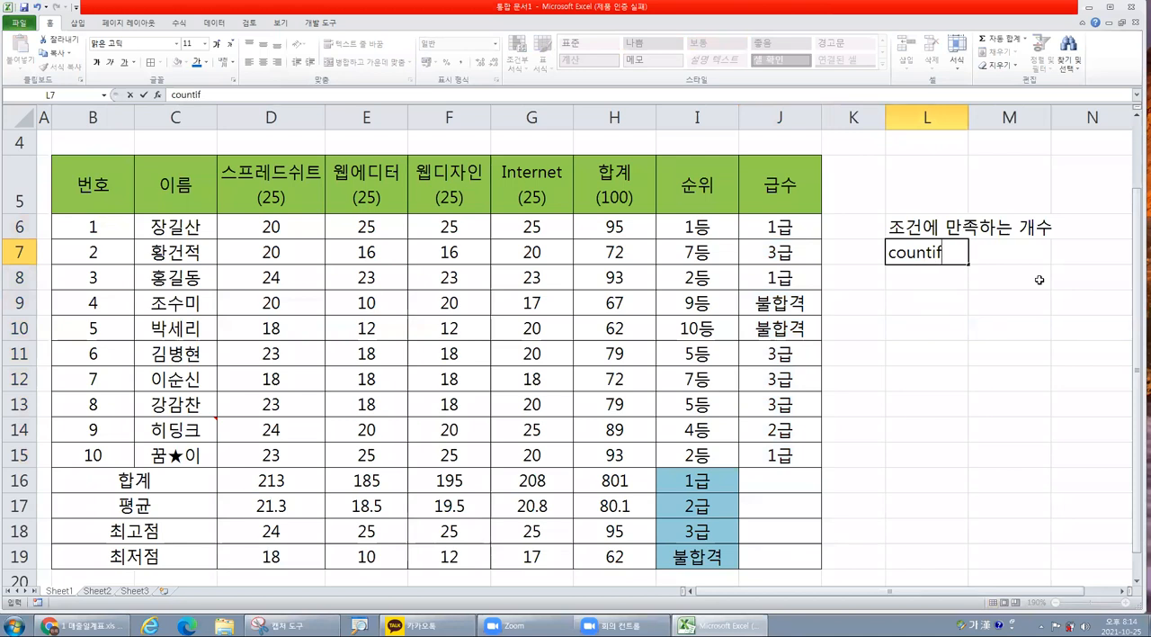
pyautogui.write('(범')
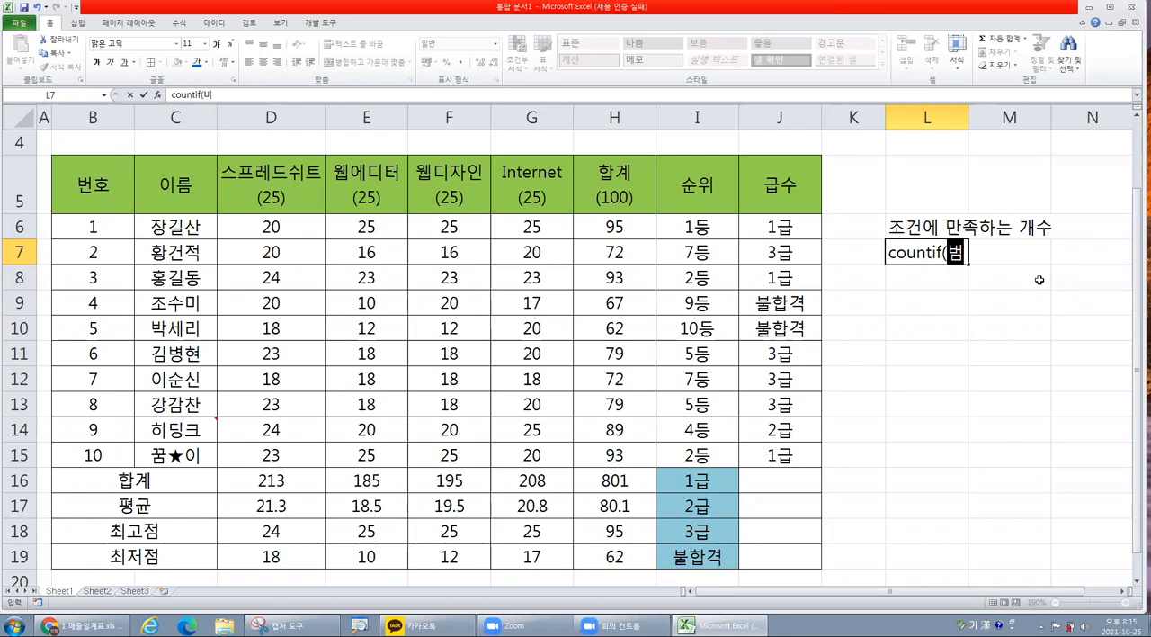
pyautogui.write('위, 조')
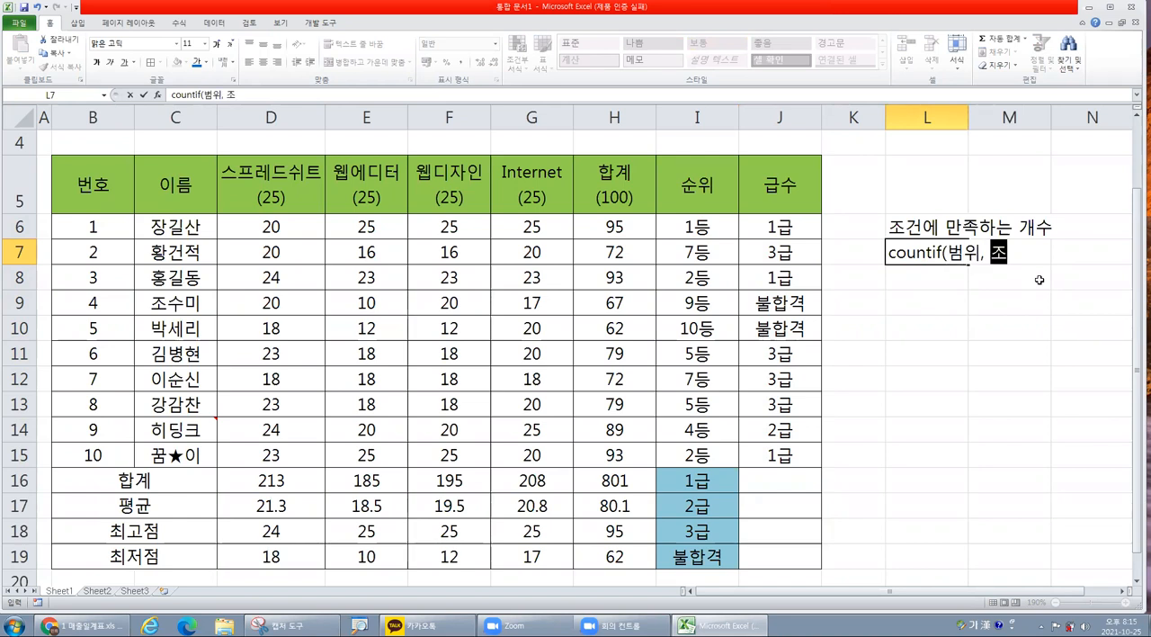
pyautogui.write('건)')
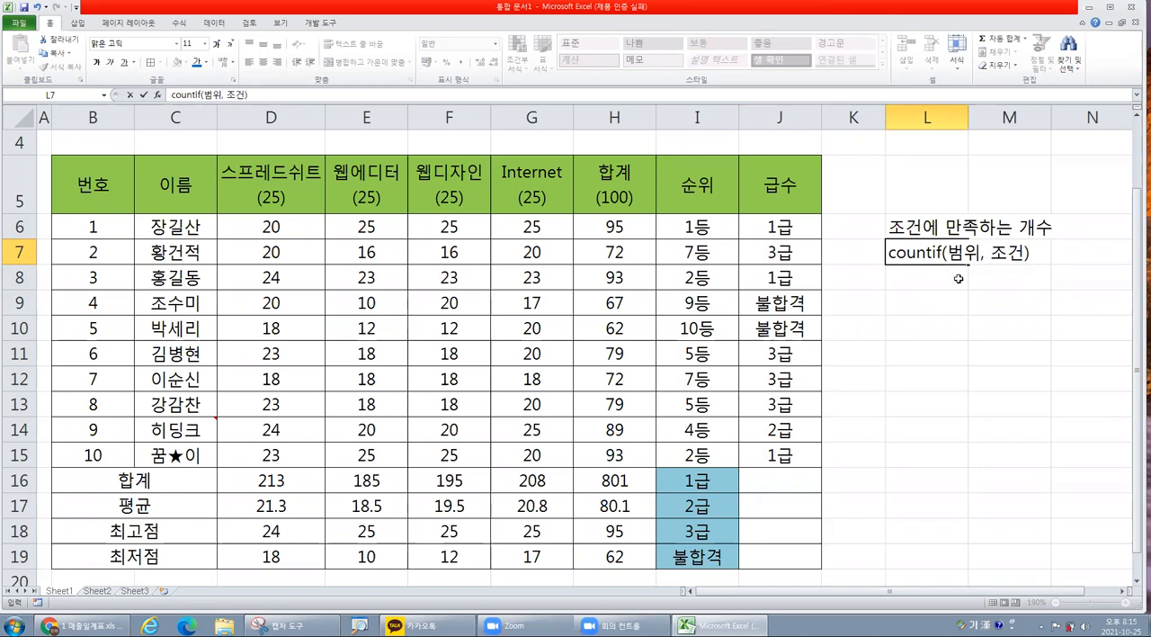
pyautogui.click(946, 293)
# Examine the condition labels in I16:I19 and the grade range J6:J15 that serve as the COUNTIF arguments.
pyautogui.click(725, 478)
pyautogui.click(706, 512)
pyautogui.click(701, 533)
pyautogui.click(709, 554)
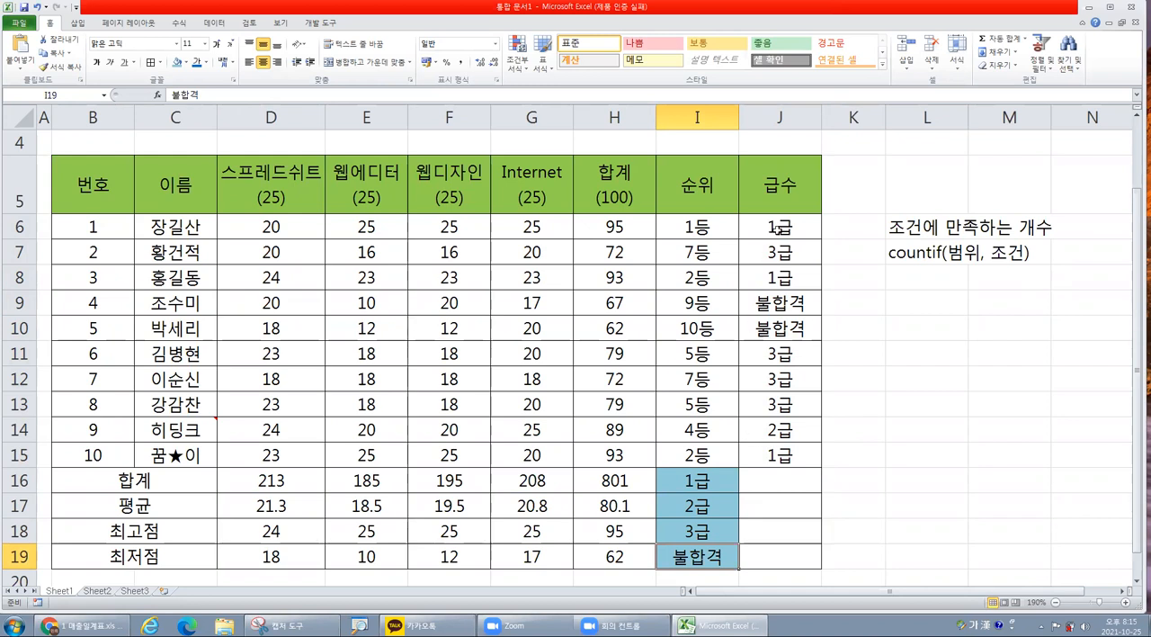
pyautogui.moveTo(773, 236); pyautogui.dragTo(787, 446)
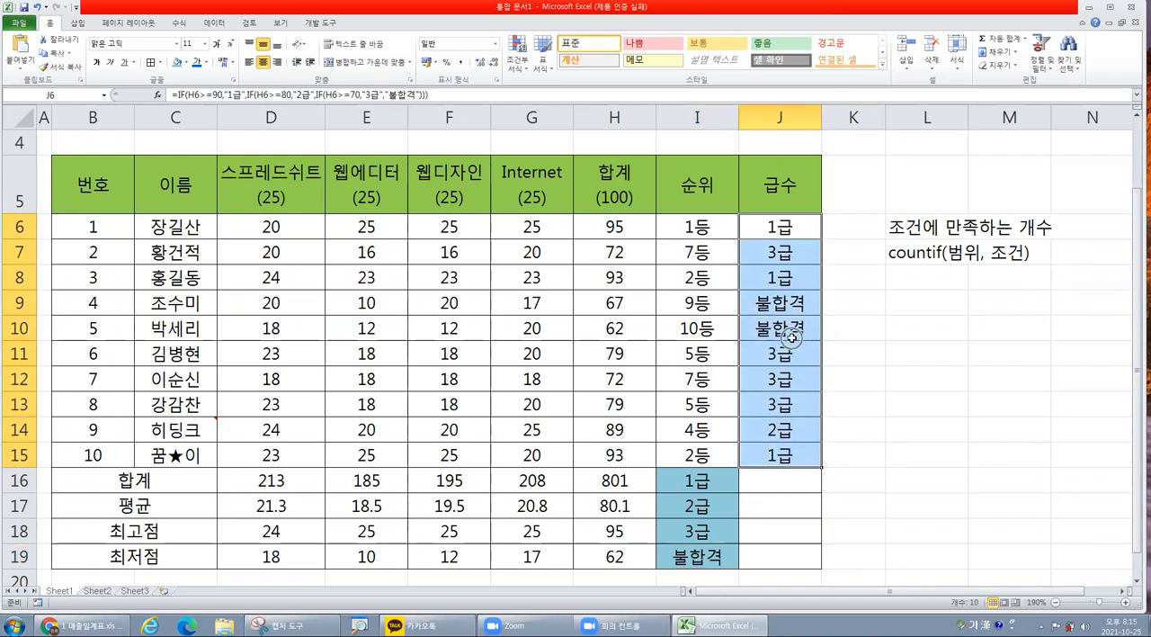
pyautogui.moveTo(803, 222); pyautogui.dragTo(793, 302)
pyautogui.moveTo(779, 436); pyautogui.dragTo(779, 454)
pyautogui.moveTo(697, 482); pyautogui.dragTo(694, 555)
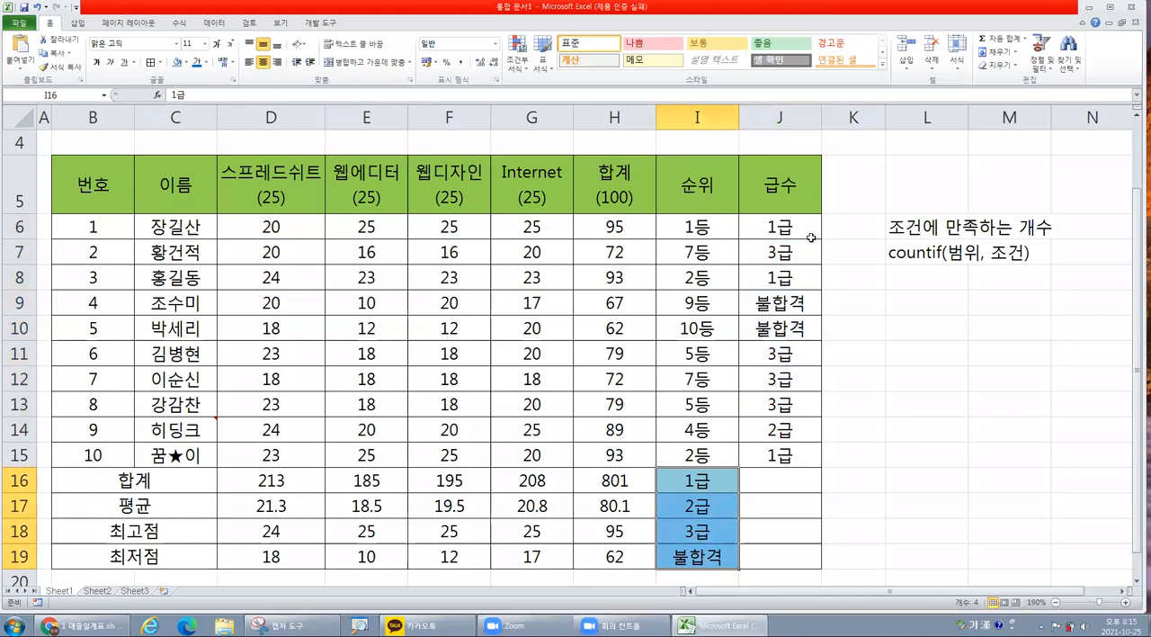
# Insert the COUNTIF function from the full function list into cell J16, keeping its arguments dialog clear of column J.
pyautogui.click(772, 484)
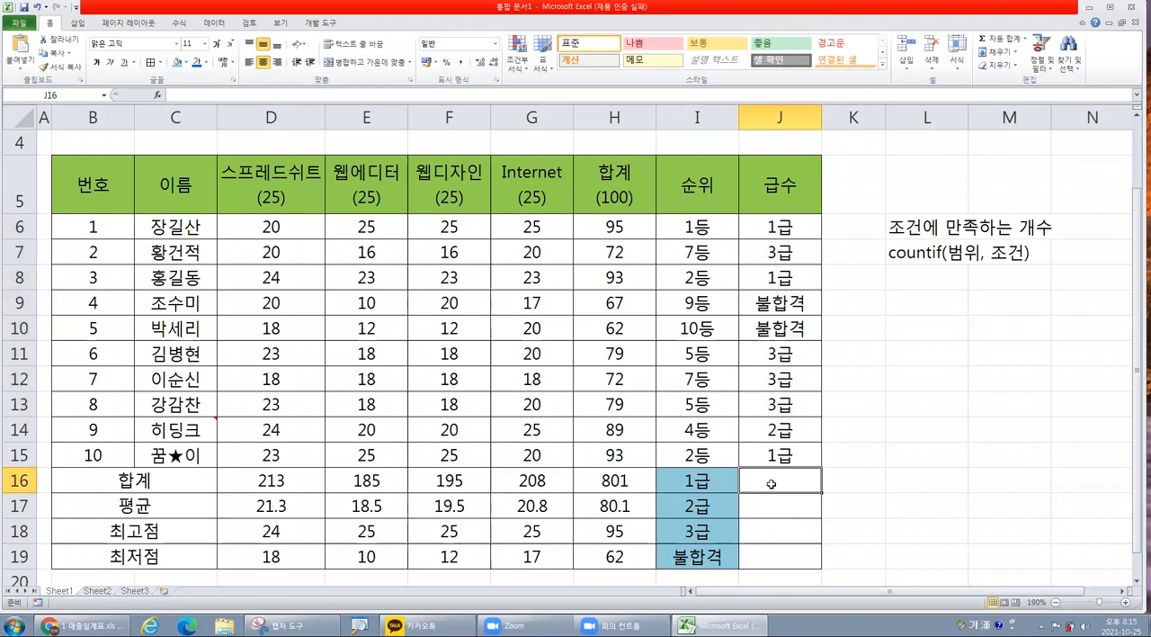
pyautogui.click(159, 95)
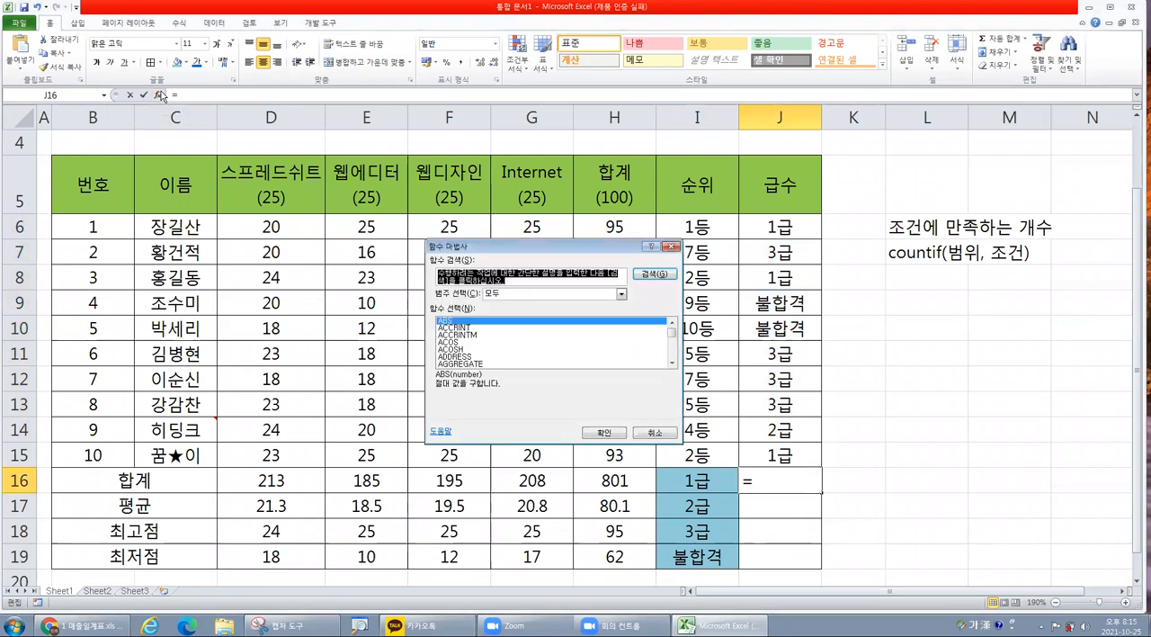
pyautogui.click(490, 343)
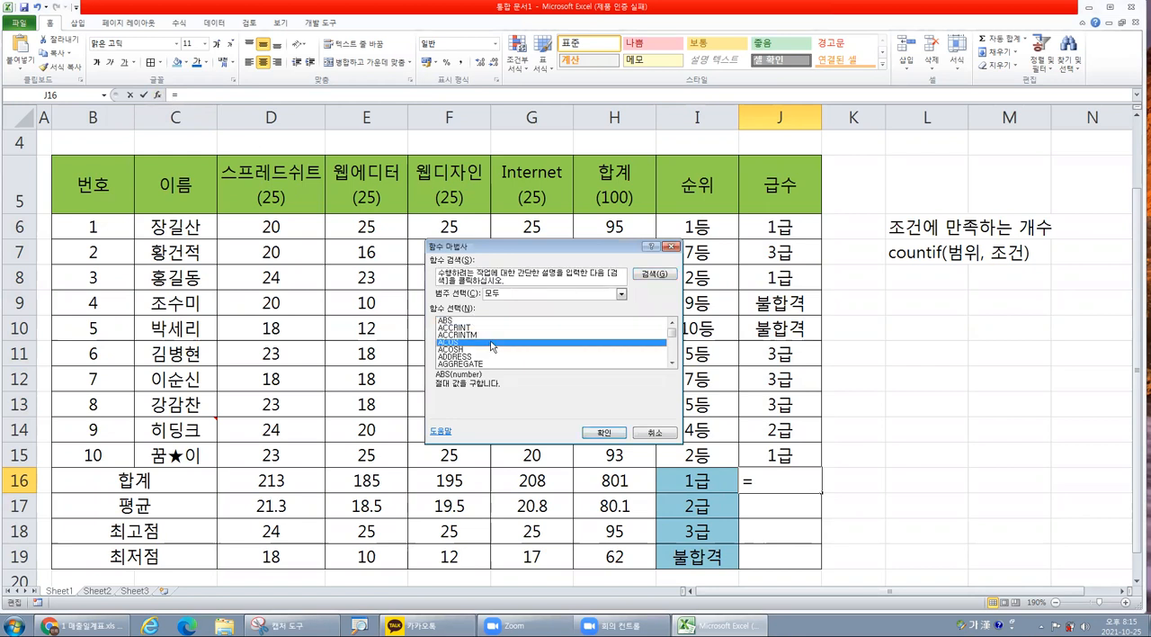
pyautogui.press('c')
pyautogui.press('o')
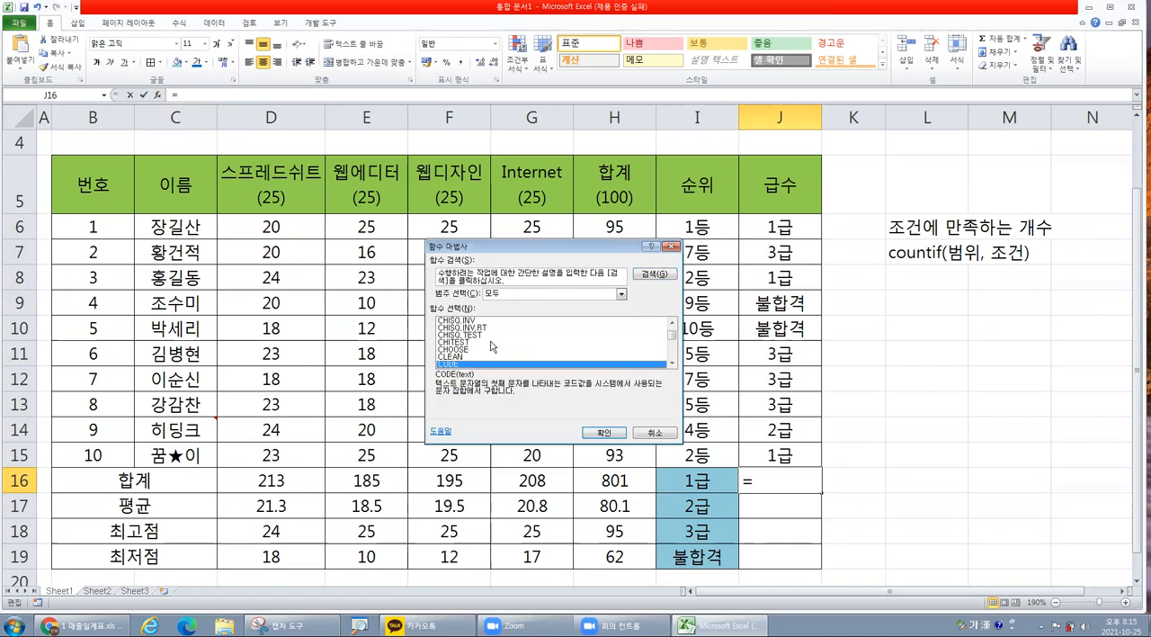
pyautogui.scroll(-4, 495, 344)
pyautogui.scroll(-1, 500, 344)
pyautogui.scroll(-1, 498, 343)
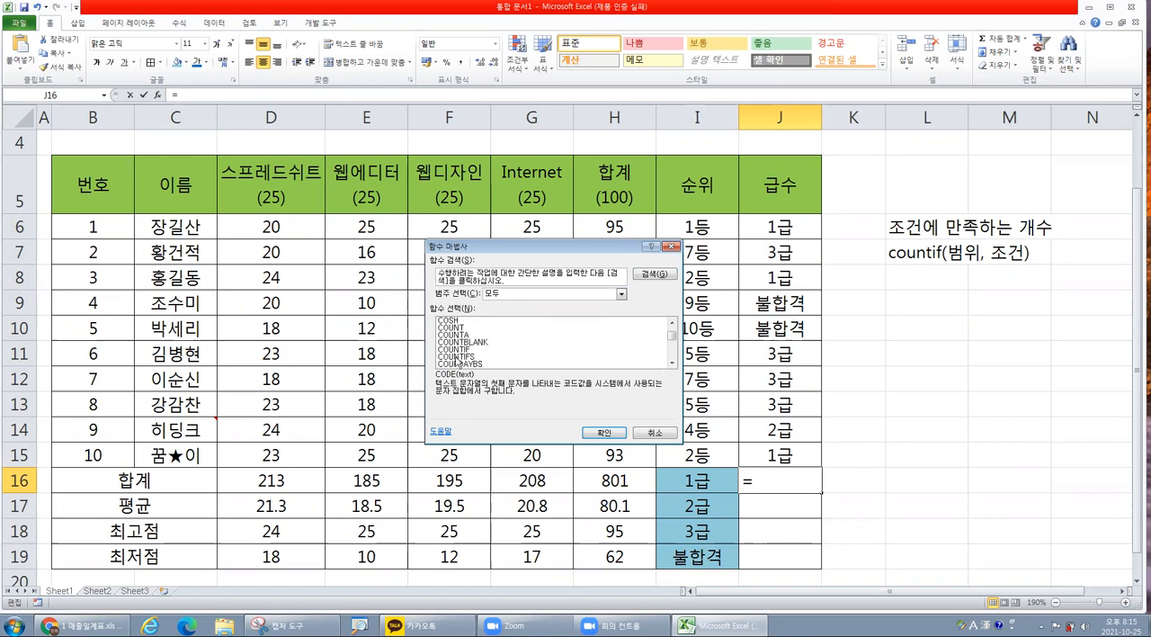
pyautogui.click(459, 350)
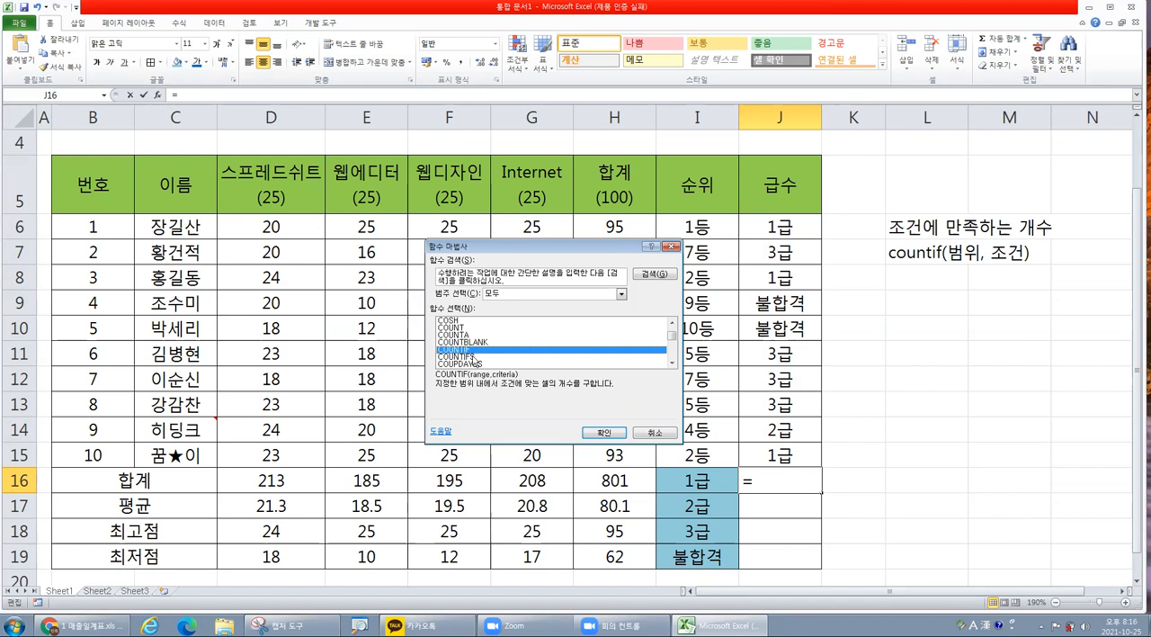
pyautogui.click(605, 433)
pyautogui.moveTo(574, 285); pyautogui.dragTo(516, 301)
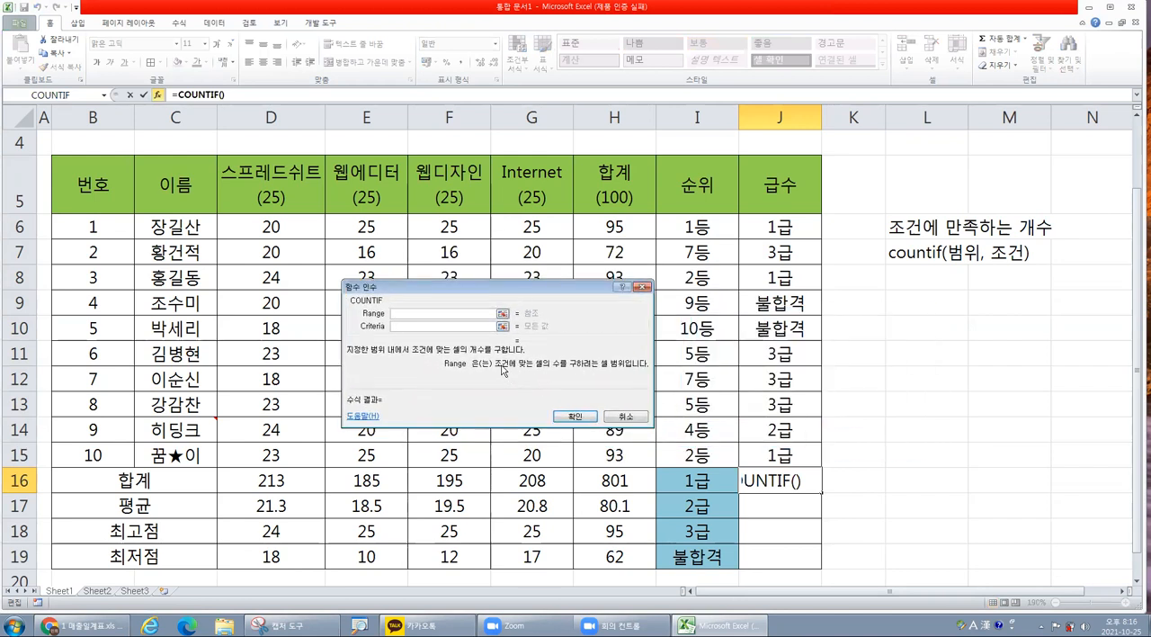
# Set the COUNTIF range to J6:J15 and the criteria to I16, and confirm the formula in J16.
pyautogui.press('ctrl')
pyautogui.moveTo(791, 227); pyautogui.dragTo(779, 454)
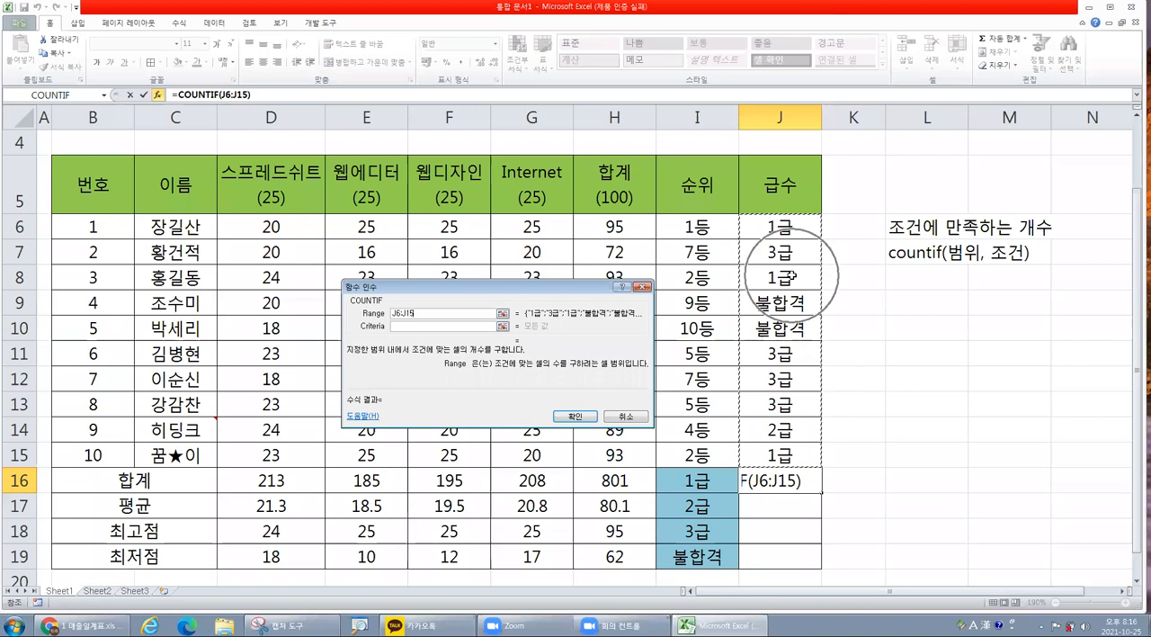
pyautogui.click(404, 327)
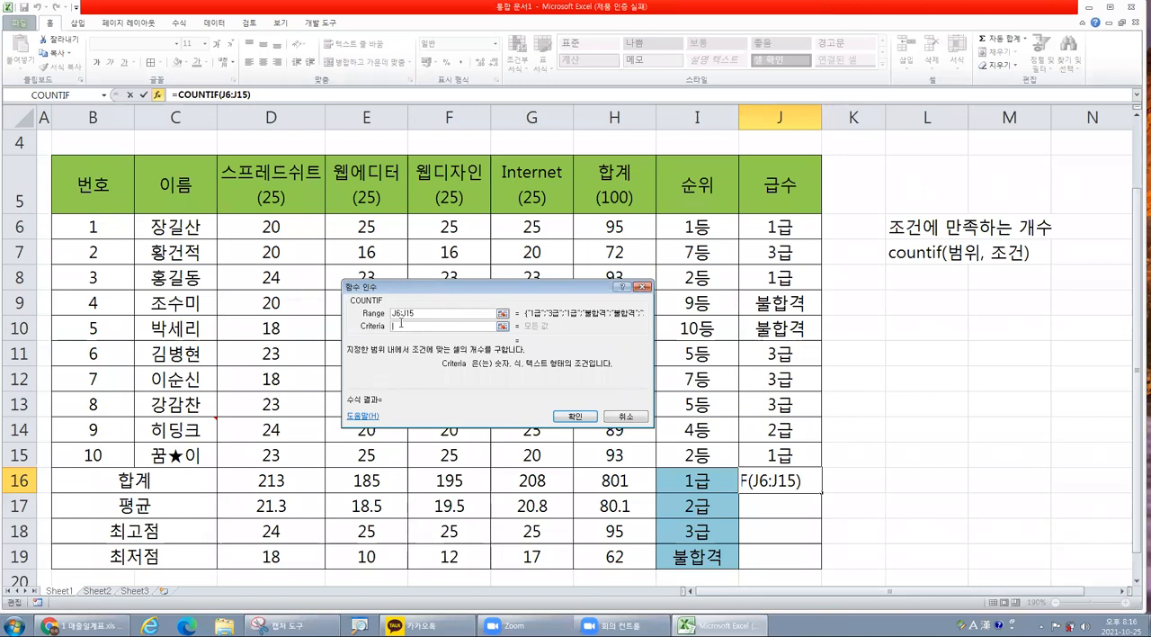
pyautogui.click(709, 483)
pyautogui.click(786, 453)
pyautogui.click(780, 227)
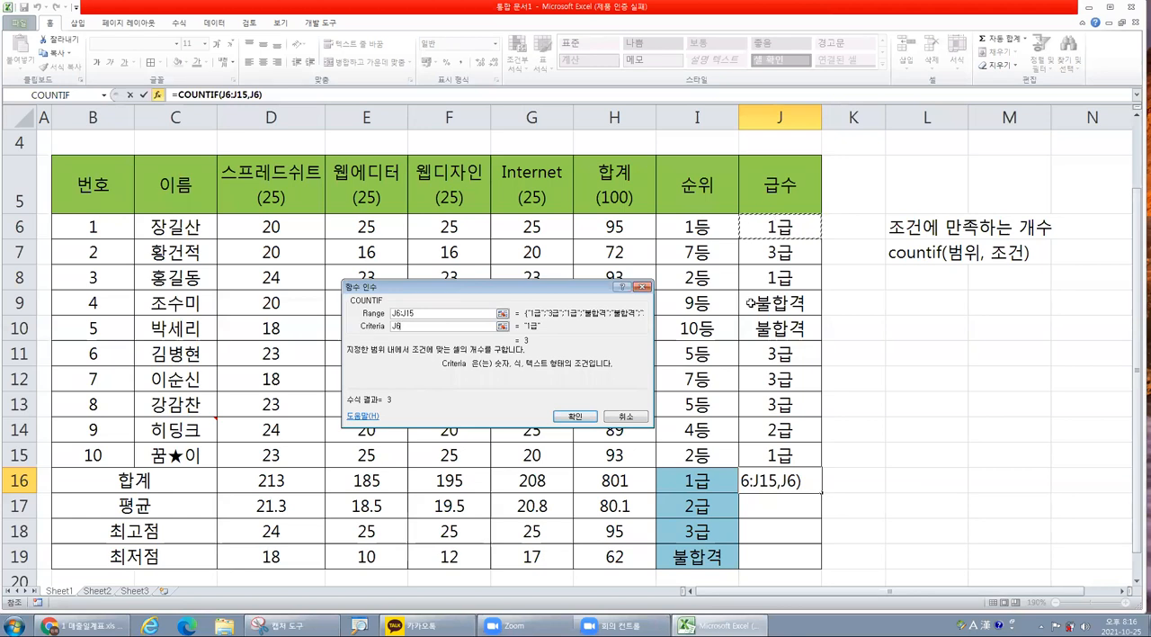
pyautogui.click(704, 482)
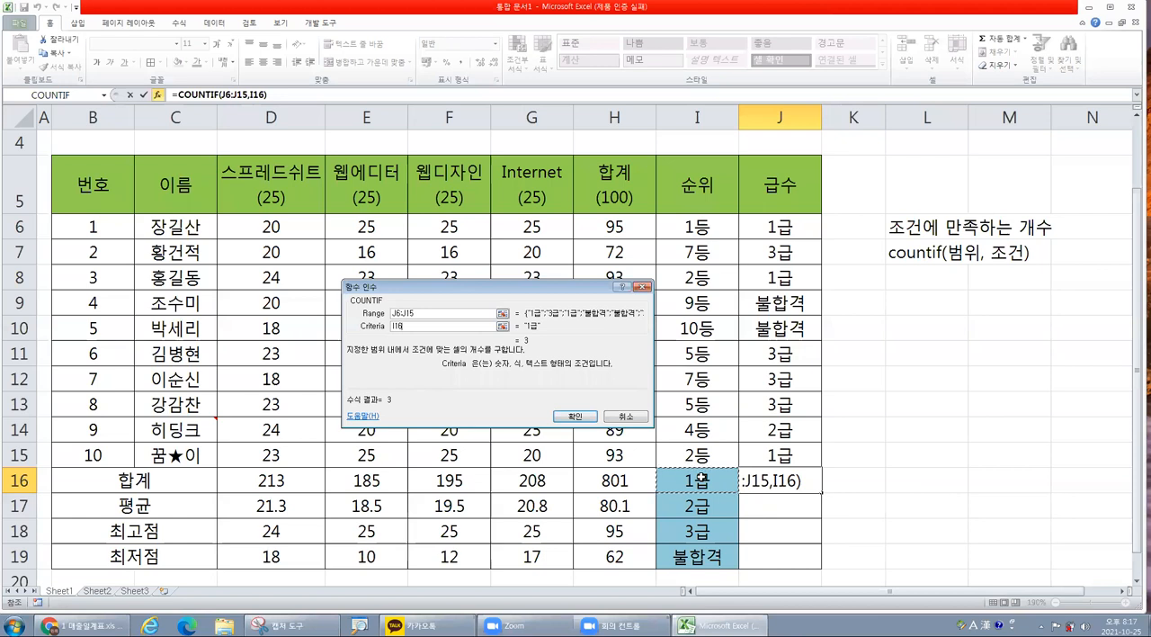
pyautogui.click(574, 416)
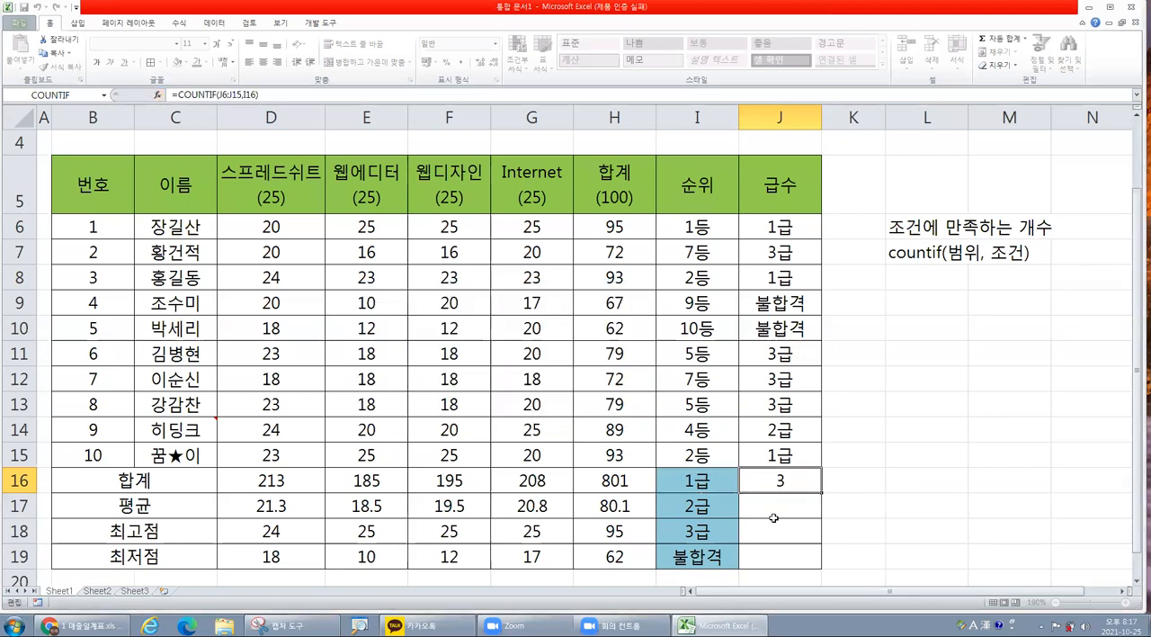
# Check the 1급 entries in J6, J8 and J15, and review J6:J15 and I17 as the range and condition for 2급.
pyautogui.click(774, 227)
pyautogui.click(788, 276)
pyautogui.click(774, 455)
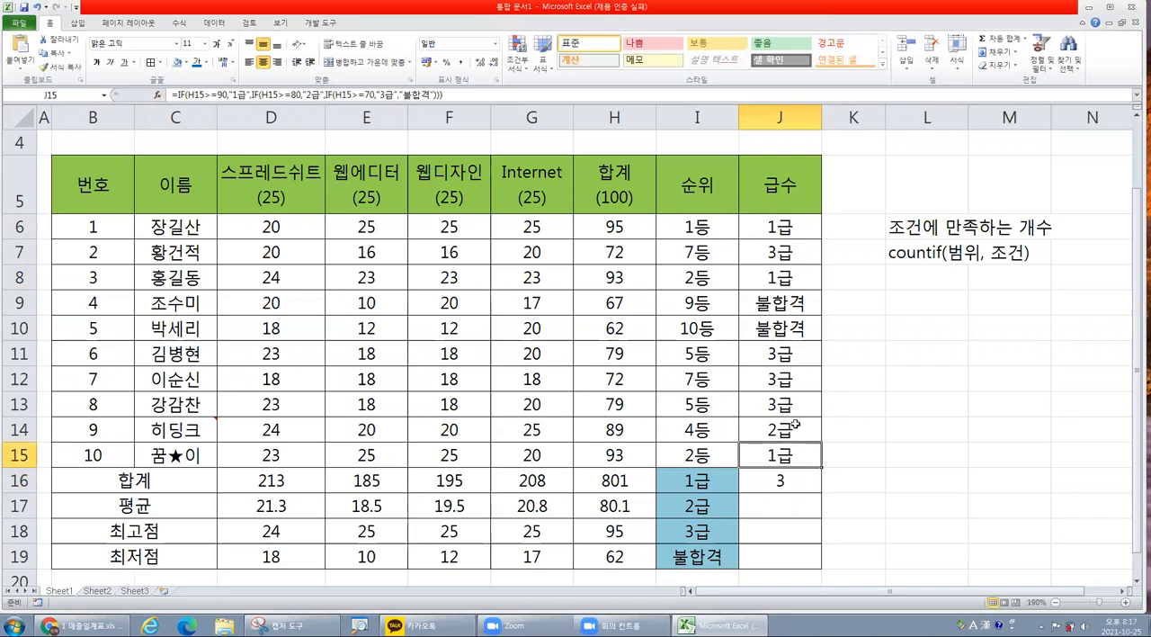
pyautogui.click(766, 508)
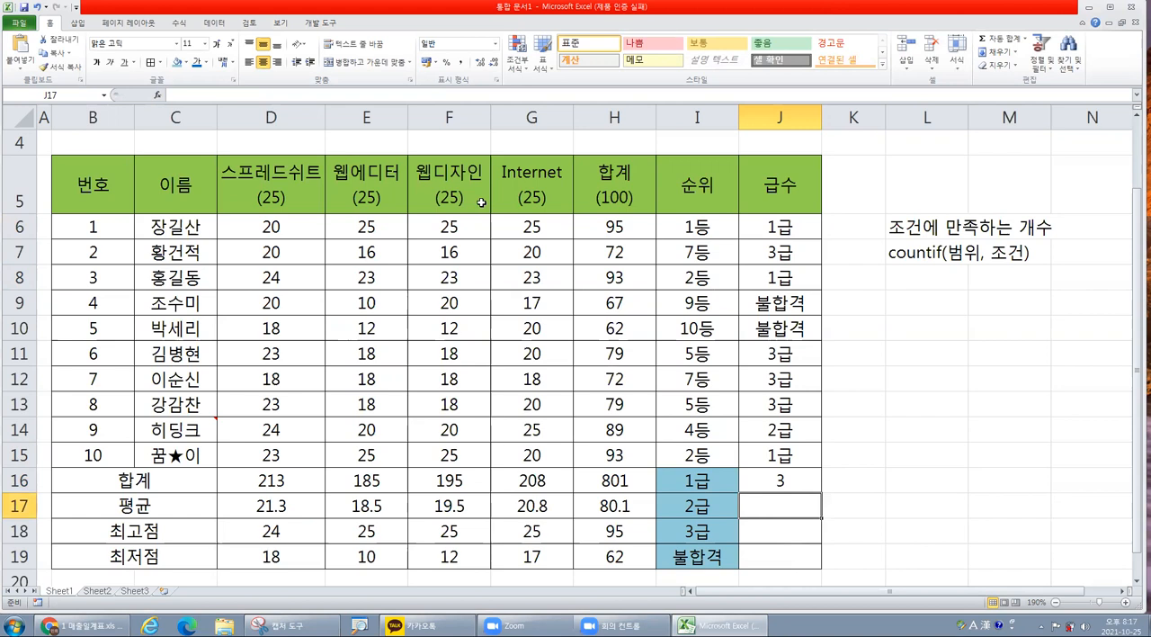
pyautogui.moveTo(755, 220); pyautogui.dragTo(776, 456)
pyautogui.click(696, 509)
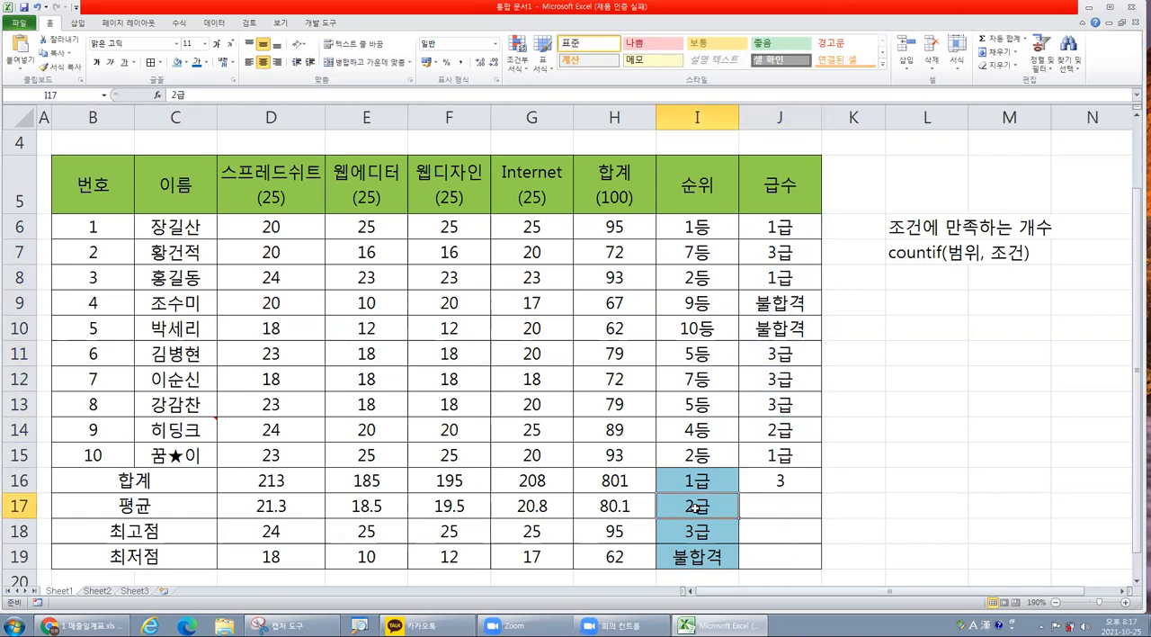
# Insert the COUNTIF function into cell J17 from the recently used functions category (최근에 사용한 함수).
pyautogui.click(792, 505)
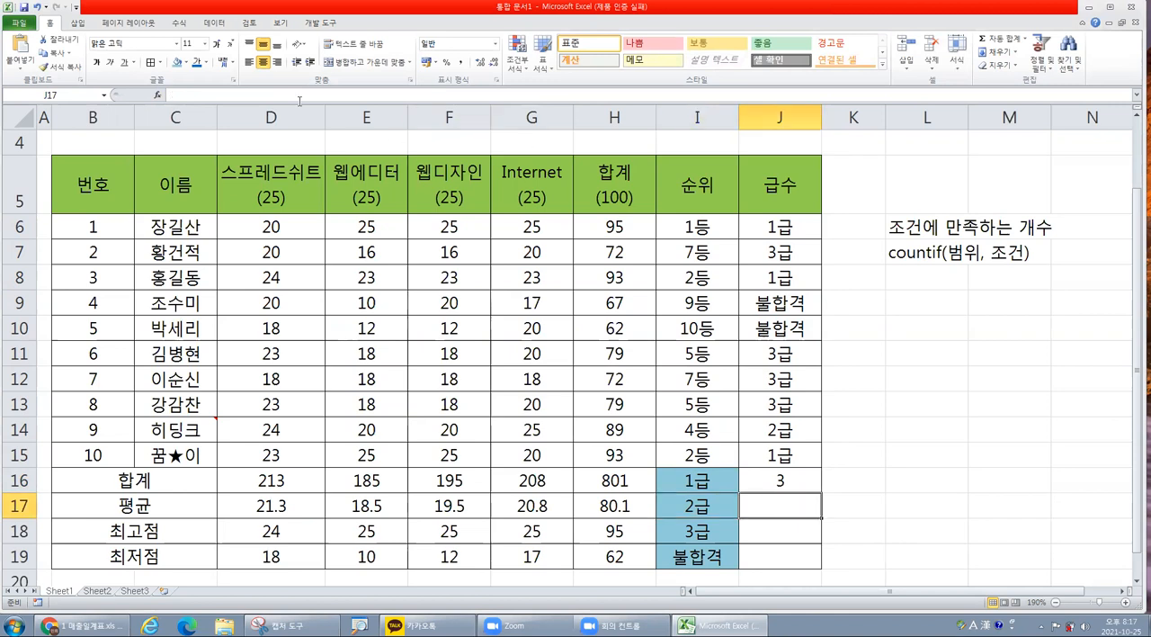
pyautogui.click(154, 93)
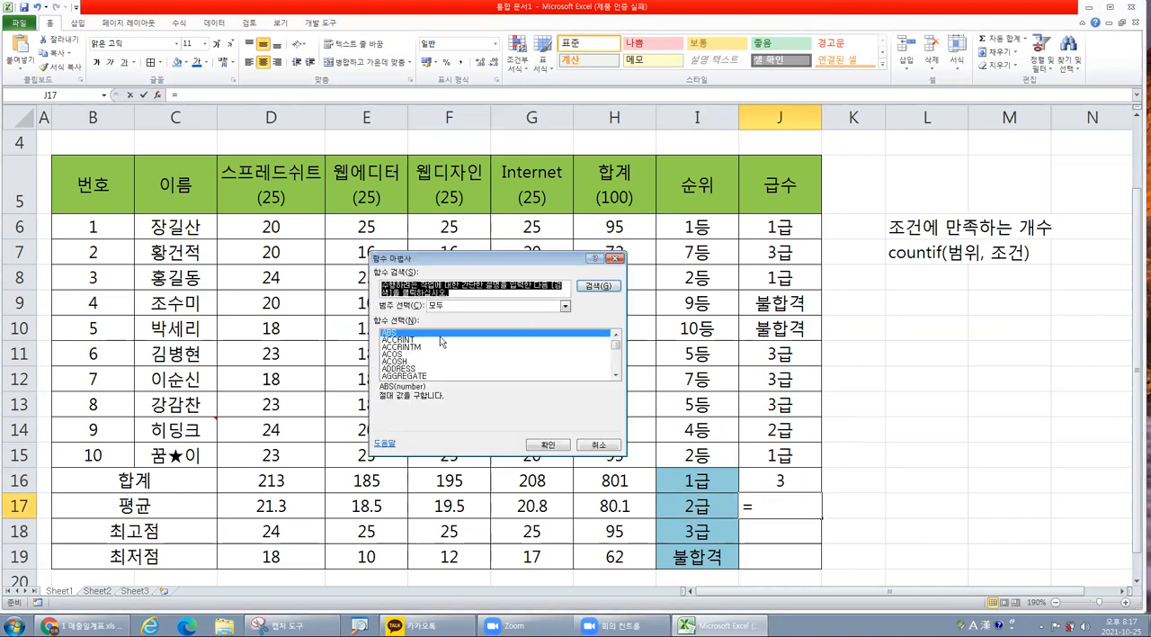
pyautogui.click(460, 362)
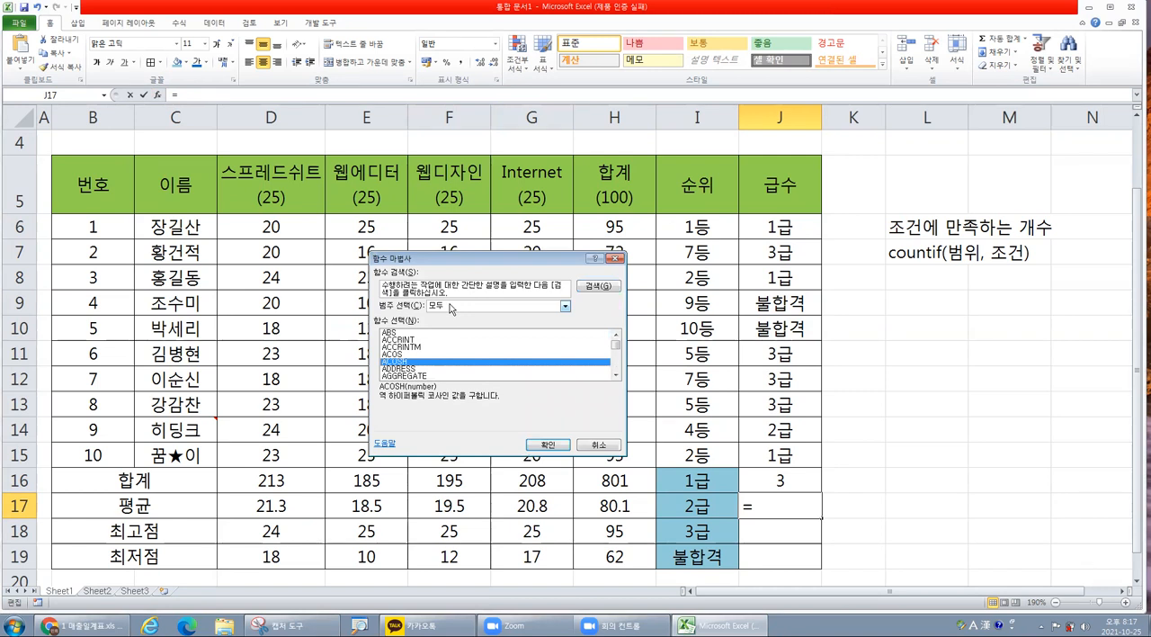
pyautogui.click(463, 306)
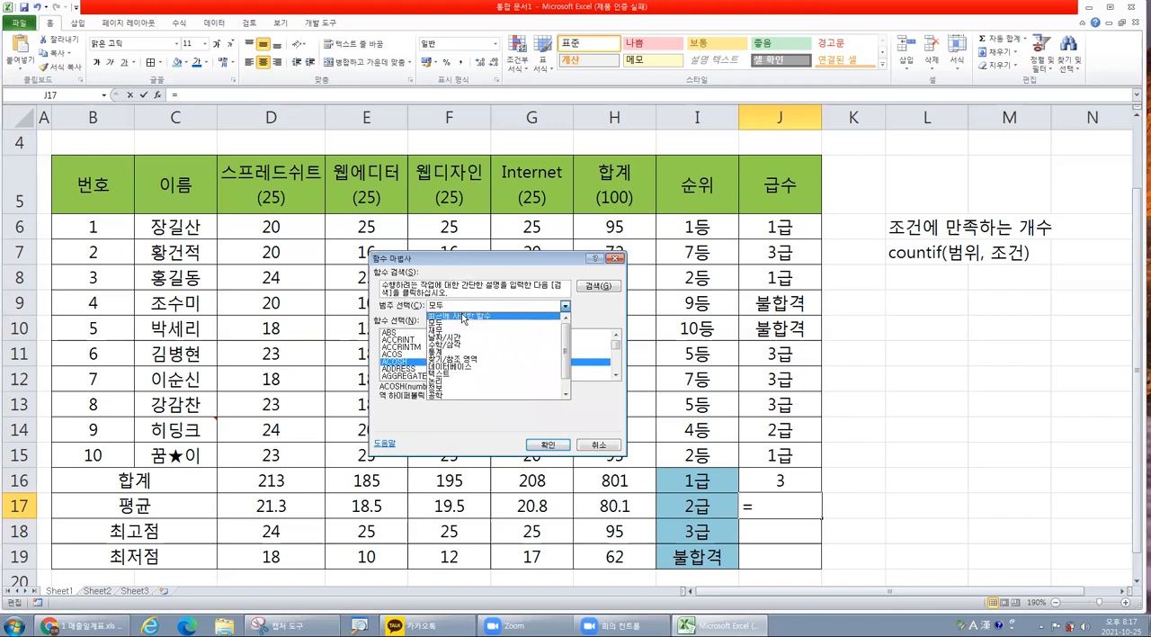
pyautogui.click(463, 317)
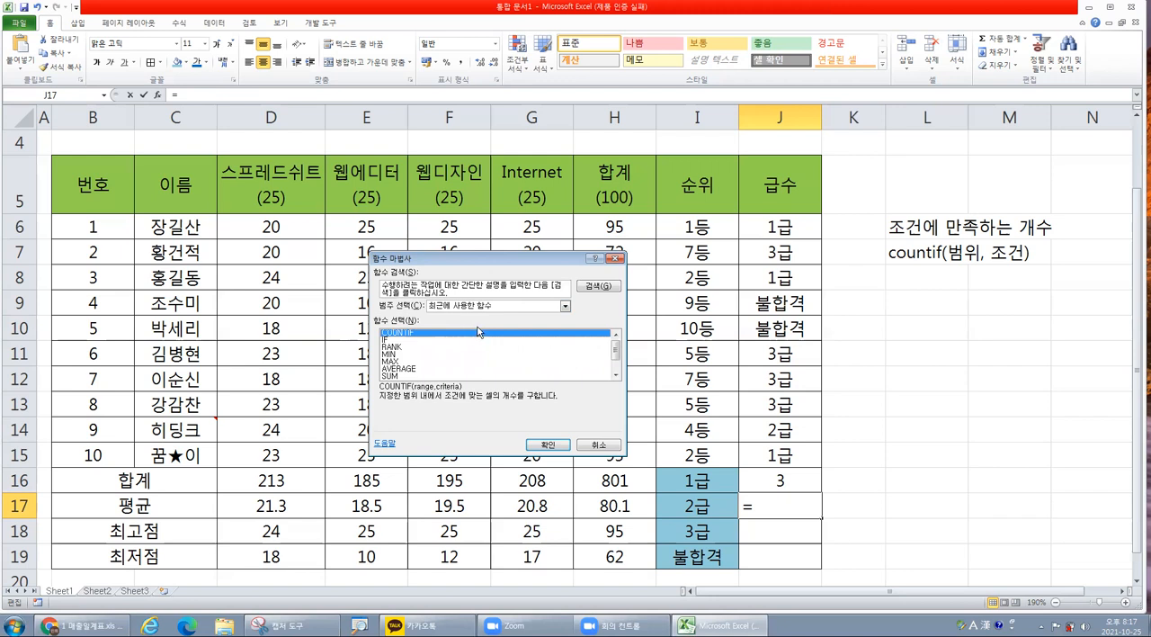
pyautogui.doubleClick(434, 334)
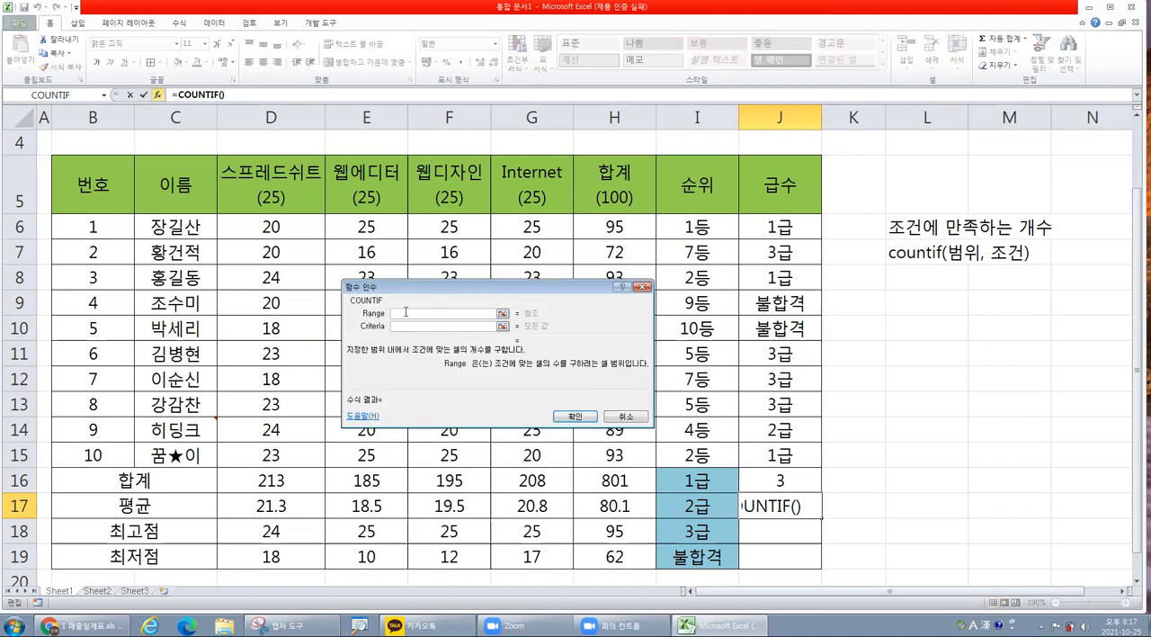
# Set the COUNTIF range to J6:J15 and the criteria to I17, and confirm the formula in J17.
pyautogui.moveTo(779, 227); pyautogui.dragTo(779, 455)
pyautogui.click(453, 329)
pyautogui.click(710, 507)
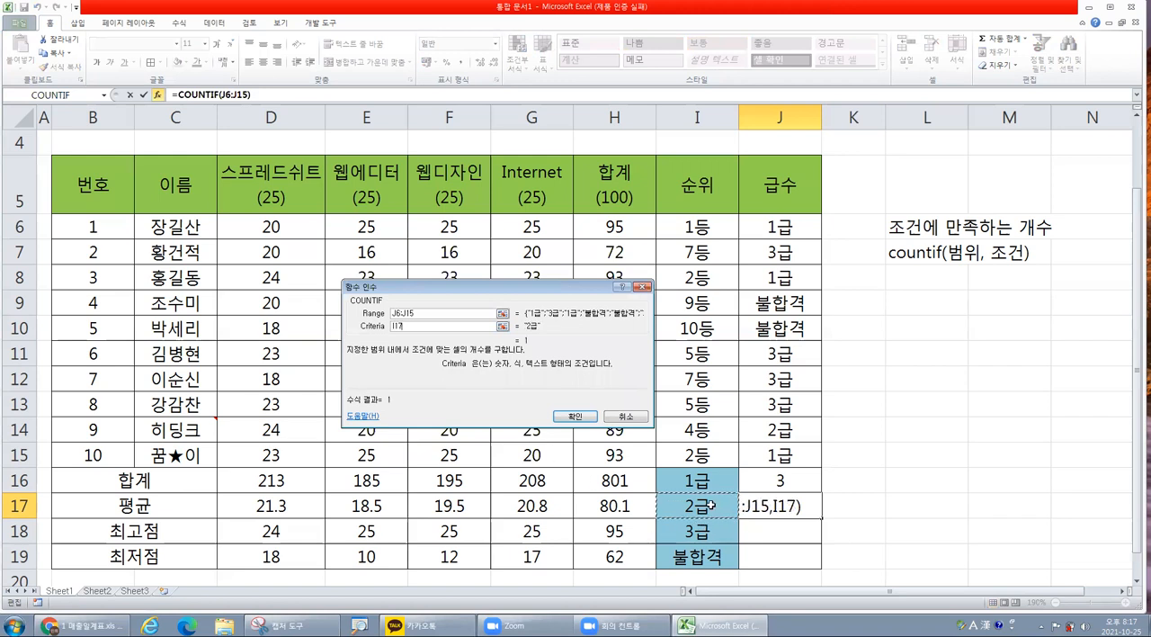
pyautogui.click(589, 418)
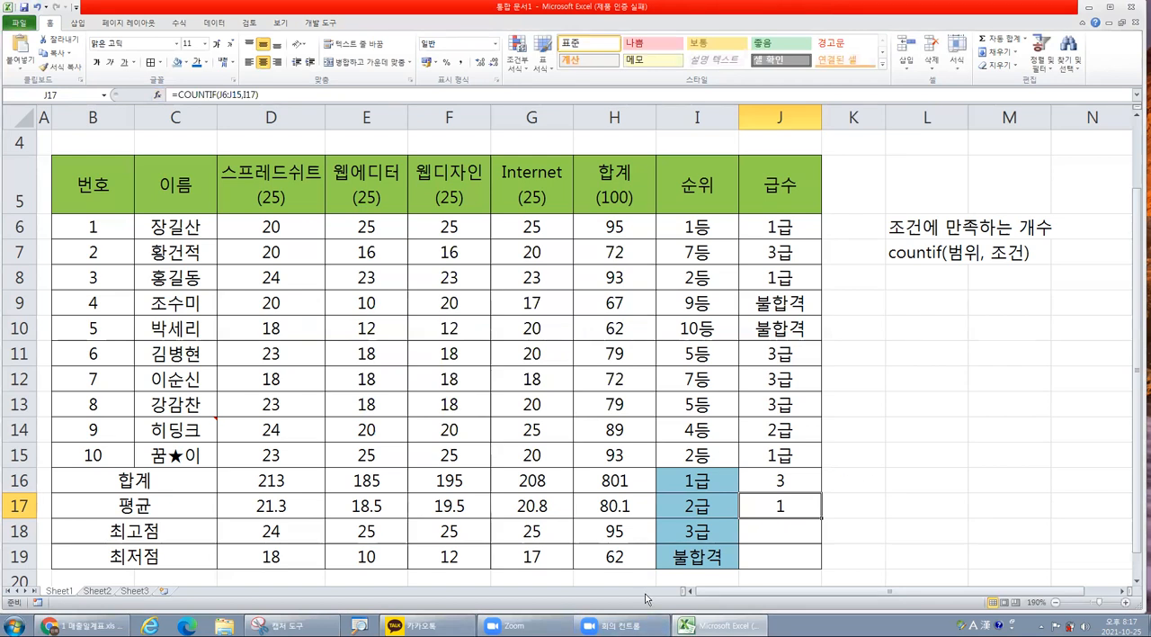
# Review J6:J15 as the shared range for the 3급 and 불합격 counts, and the count cells J16:J19.
pyautogui.click(768, 533)
pyautogui.moveTo(779, 227); pyautogui.dragTo(779, 457)
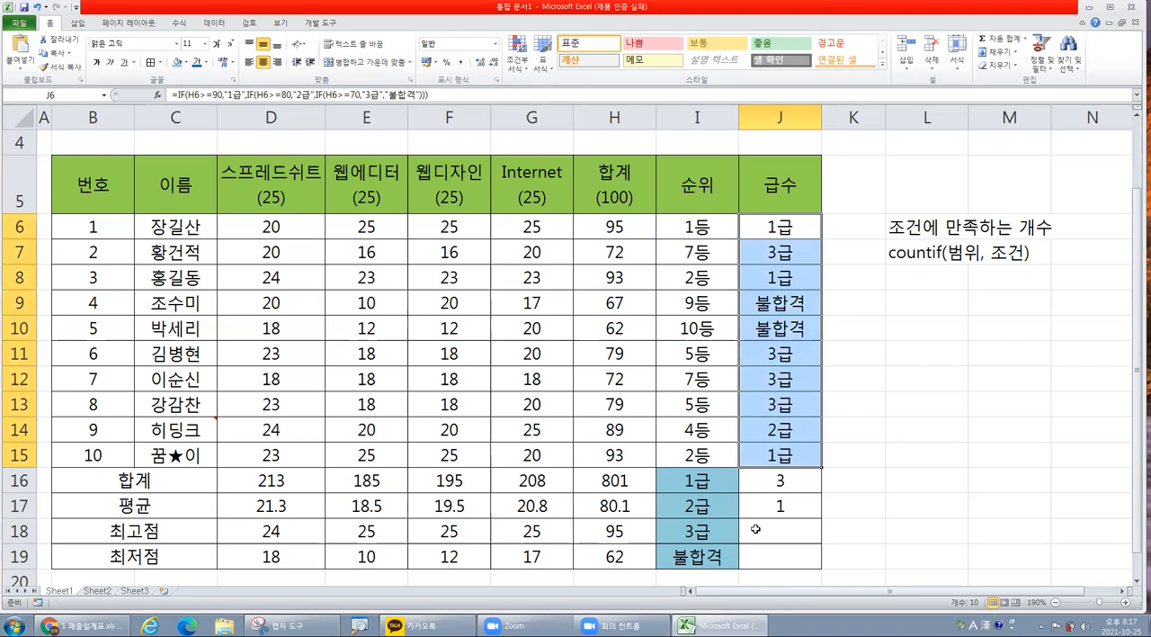
pyautogui.click(760, 530)
pyautogui.click(770, 557)
pyautogui.moveTo(779, 227); pyautogui.dragTo(779, 457)
pyautogui.click(783, 480)
pyautogui.moveTo(783, 481); pyautogui.dragTo(793, 552)
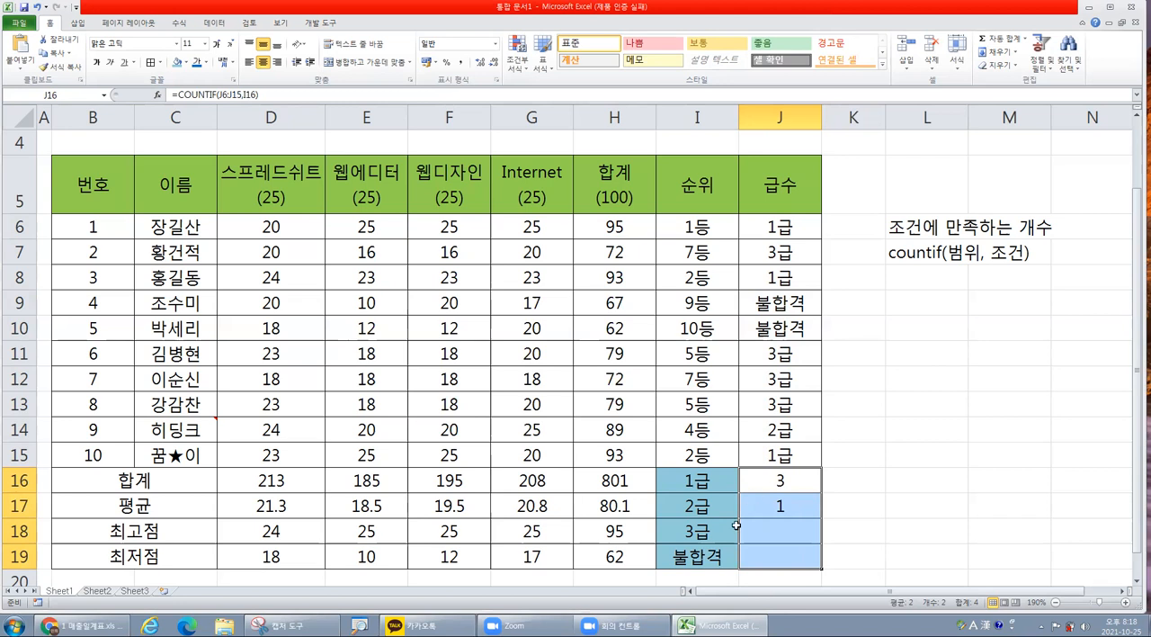
# Clear the COUNTIF formula from cell J17.
pyautogui.click(780, 506)
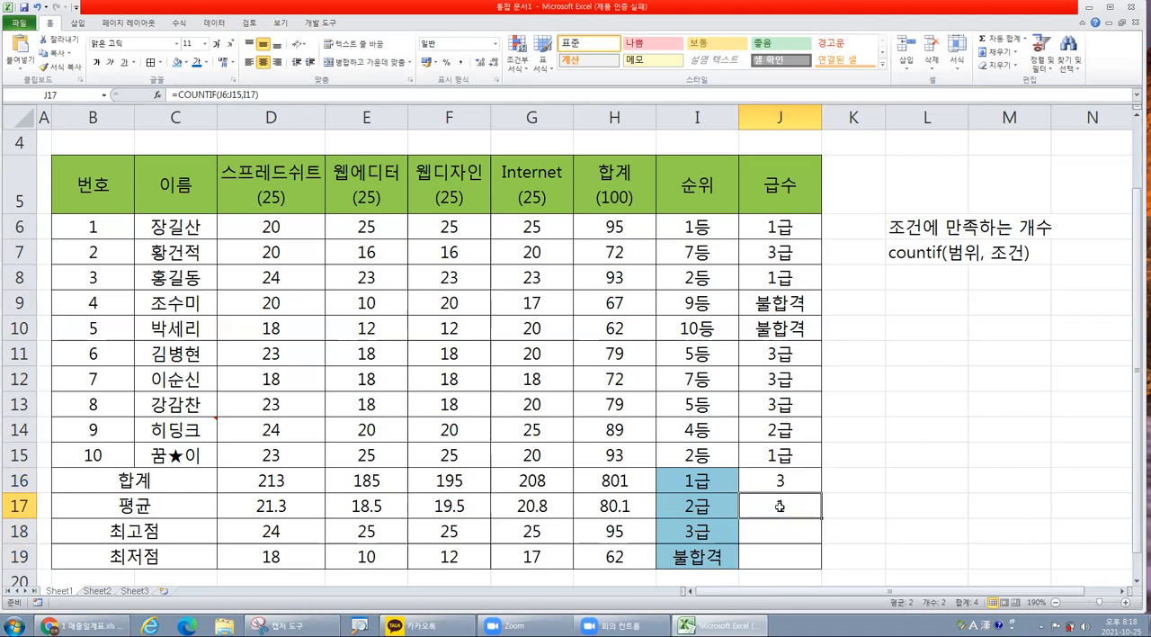
pyautogui.press('Delete')
# Make the COUNTIF range in J16 absolute as $J$6:$J$15, keeping I16 relative, and confirm the arguments.
pyautogui.click(783, 485)
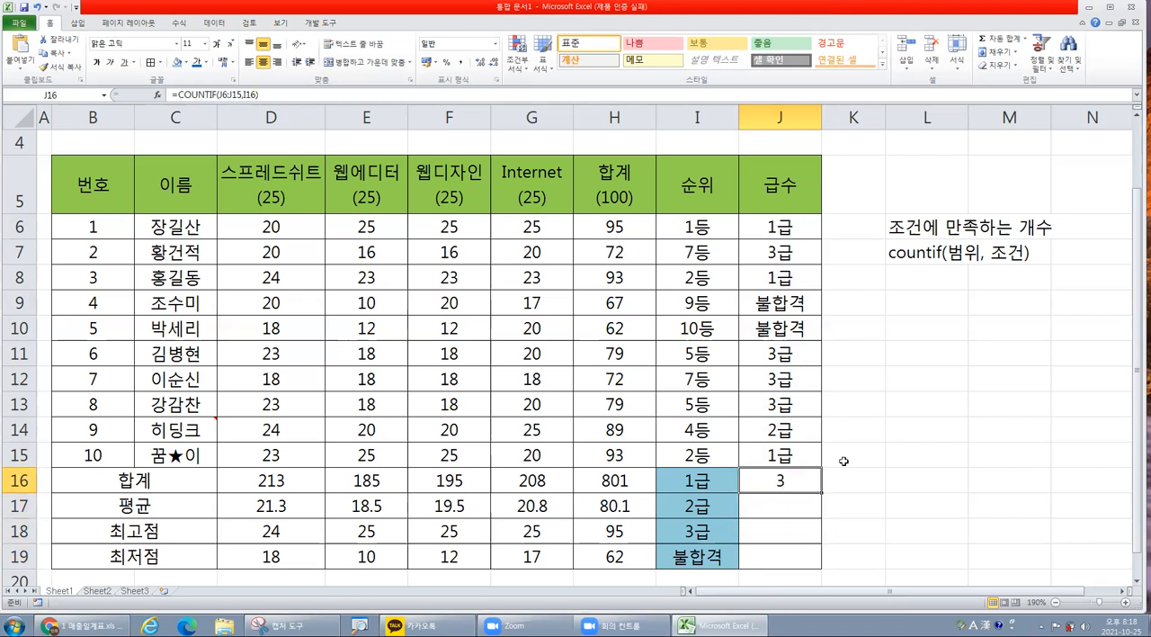
pyautogui.click(205, 94)
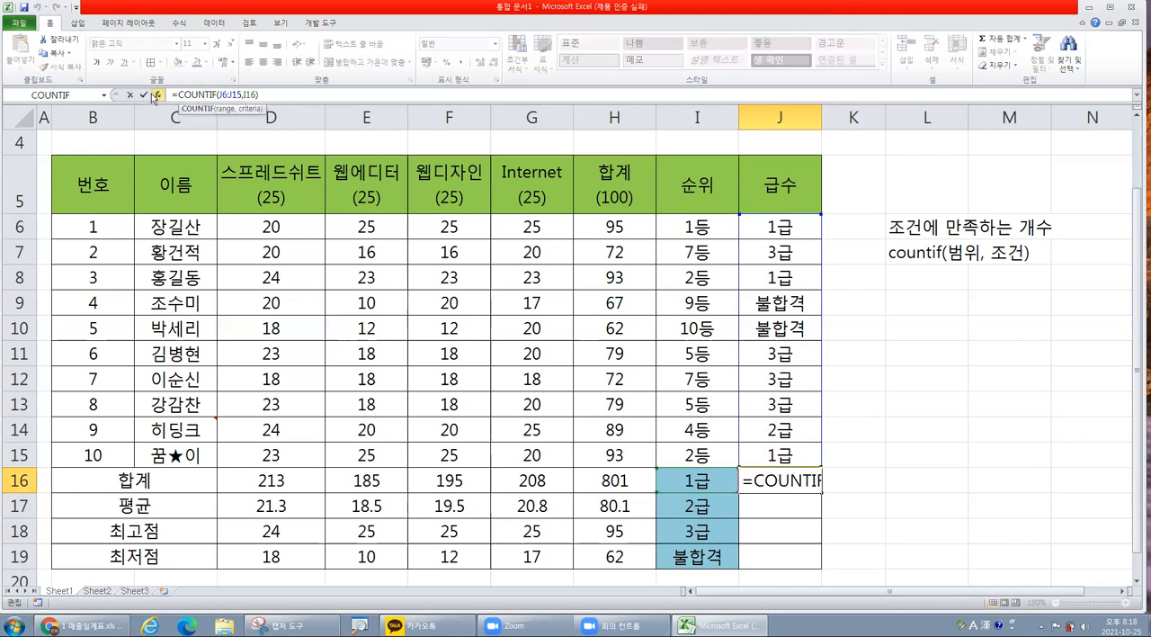
pyautogui.click(157, 95)
pyautogui.moveTo(539, 380); pyautogui.dragTo(514, 341)
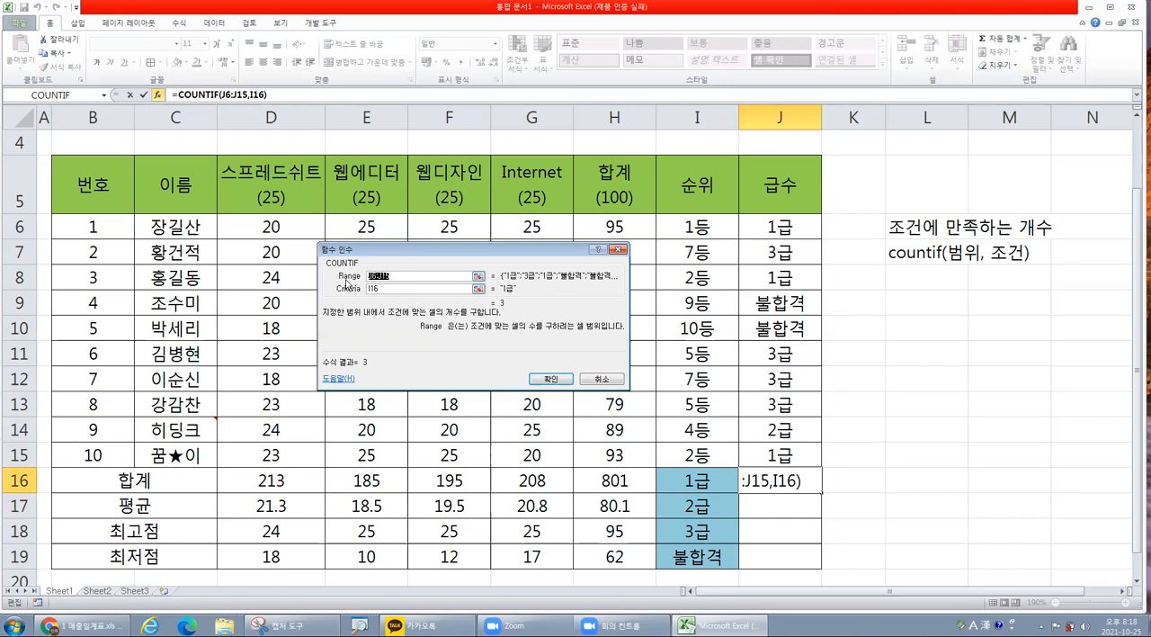
pyautogui.press('Tab')
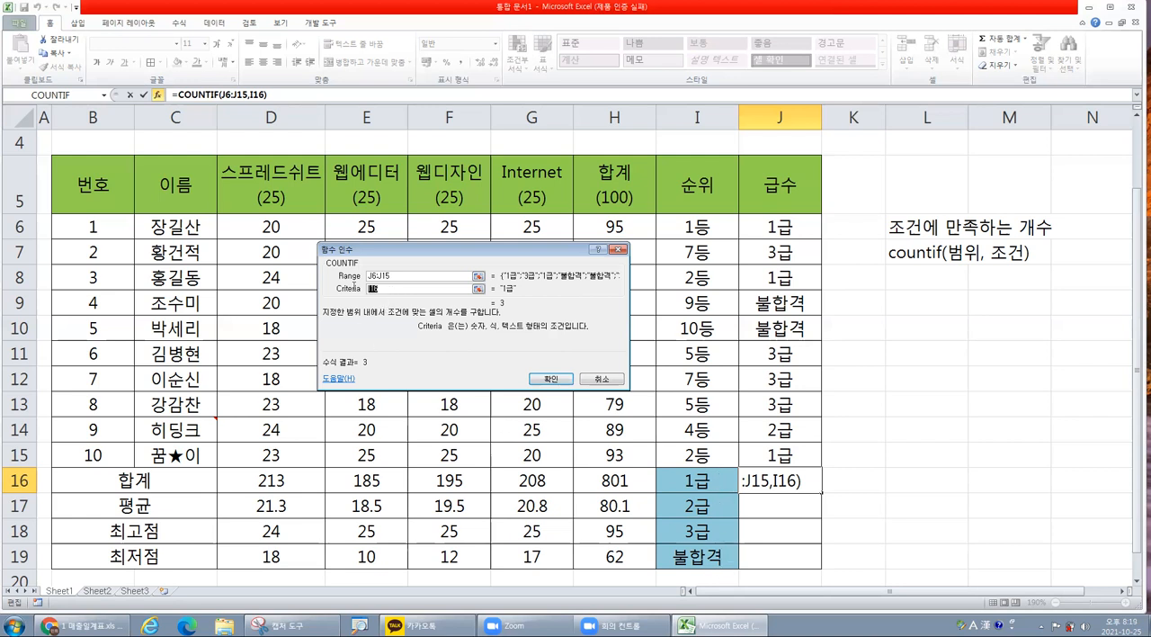
pyautogui.moveTo(409, 275); pyautogui.dragTo(359, 279)
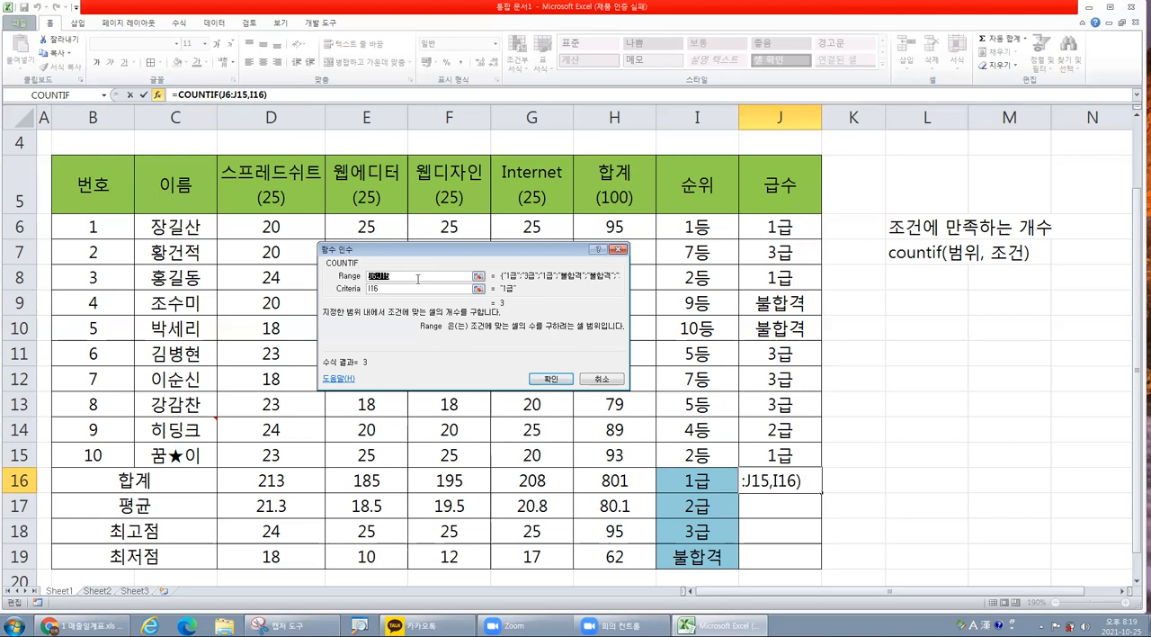
pyautogui.click(406, 278)
pyautogui.doubleClick(417, 273)
pyautogui.press('F4')
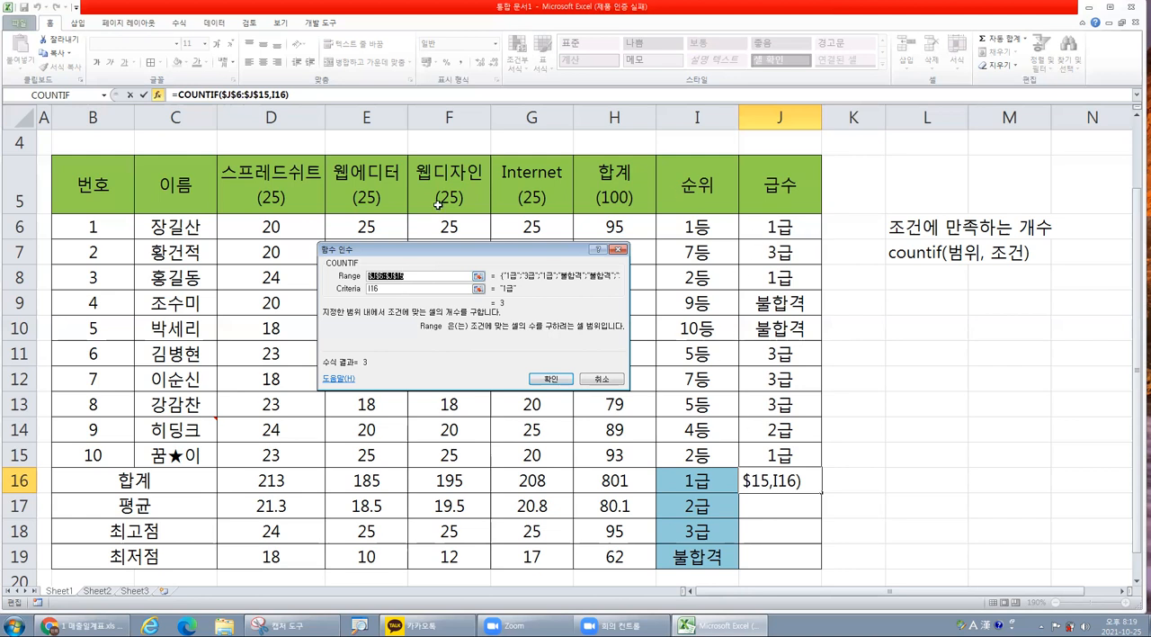
pyautogui.doubleClick(384, 289)
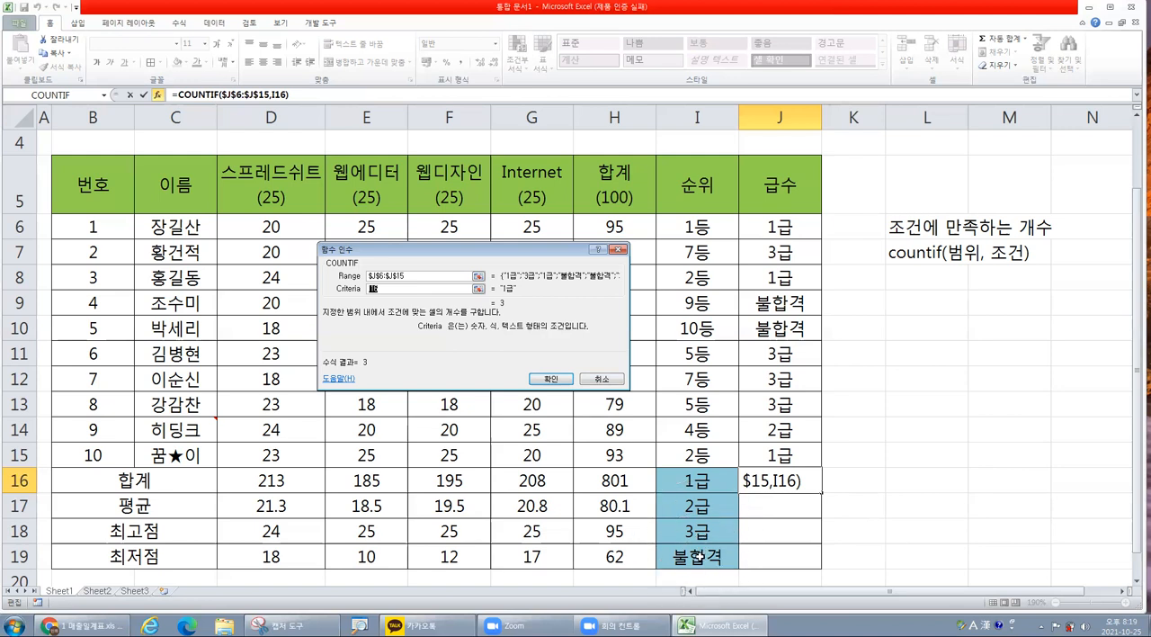
pyautogui.click(419, 276)
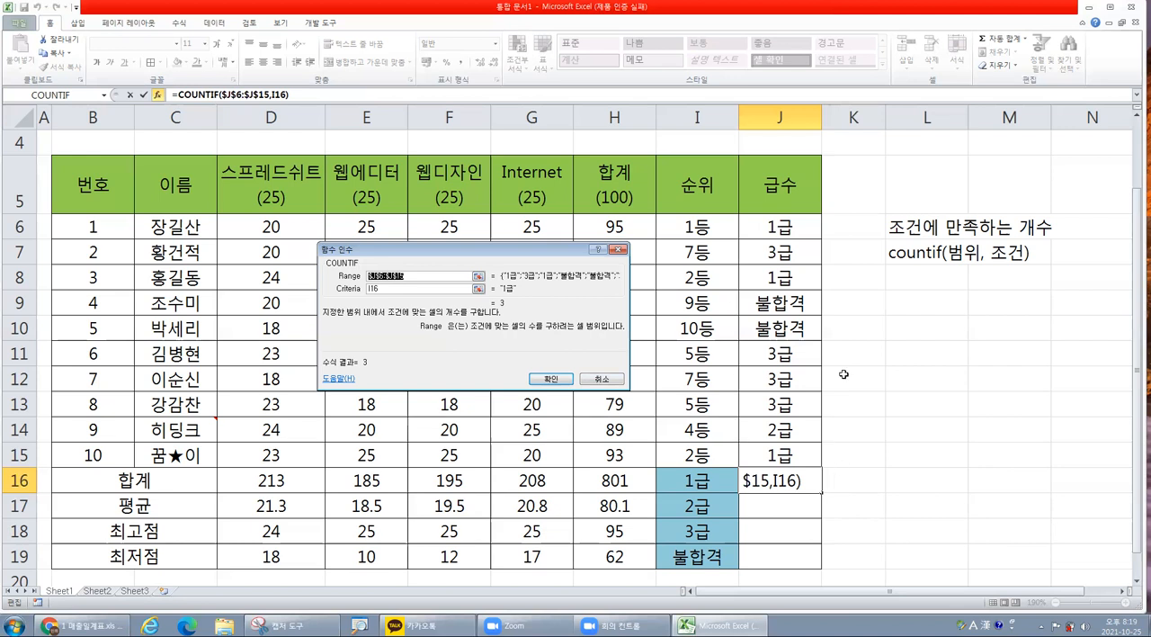
pyautogui.click(550, 382)
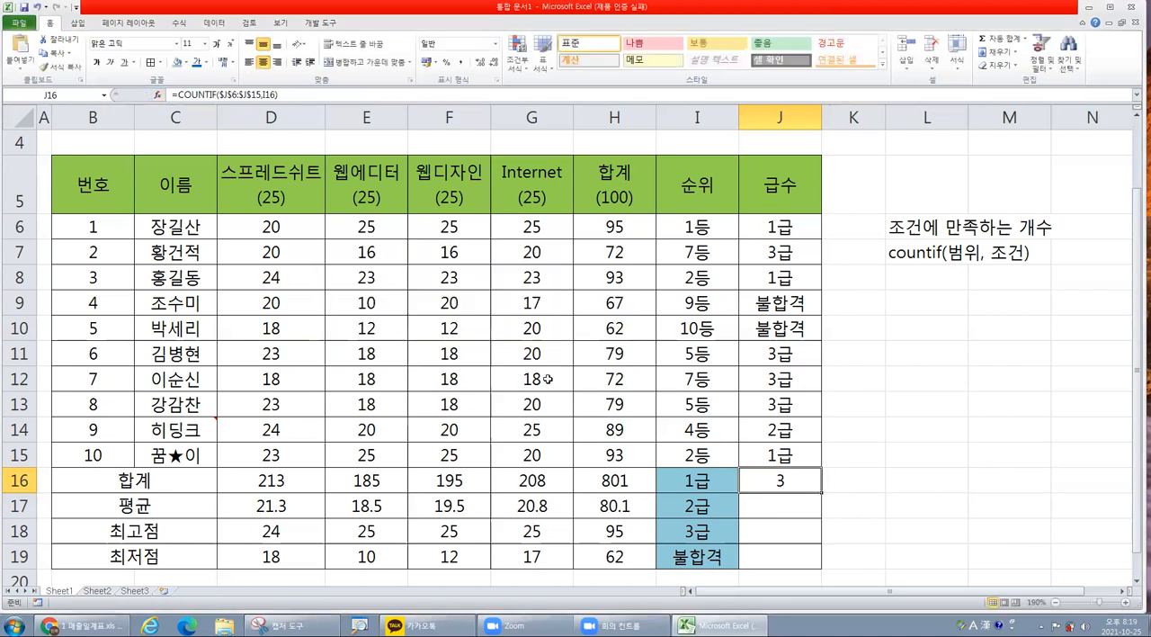
# Fill the COUNTIF formula from J16 down to J19 and check the formula in each of the four cells.
pyautogui.moveTo(822, 493); pyautogui.dragTo(824, 568)
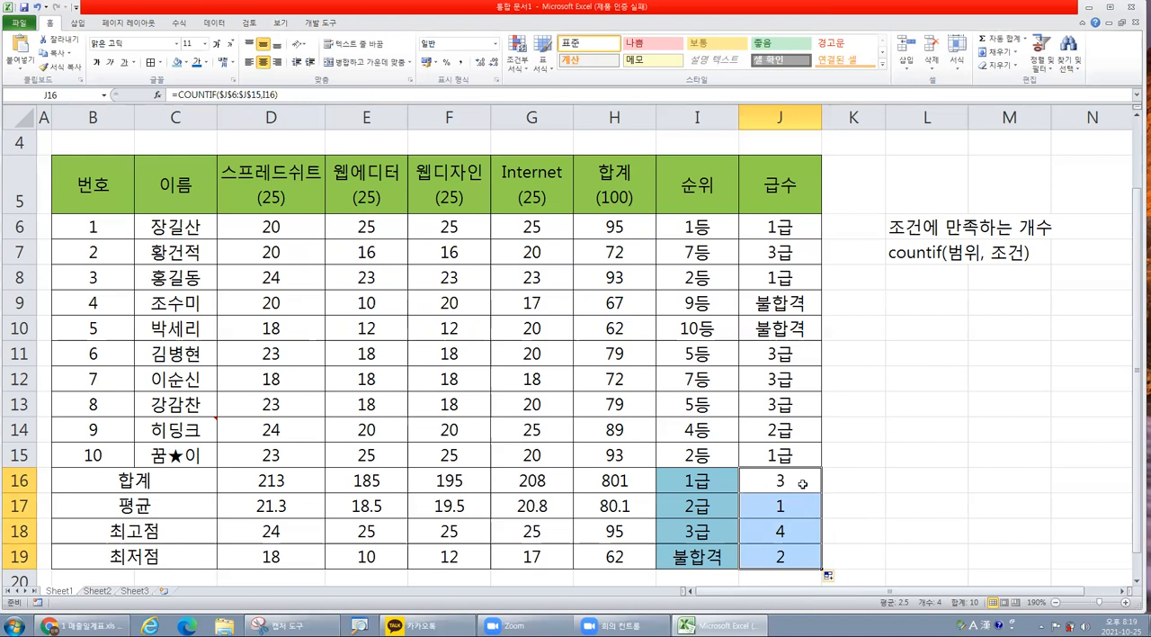
pyautogui.click(802, 483)
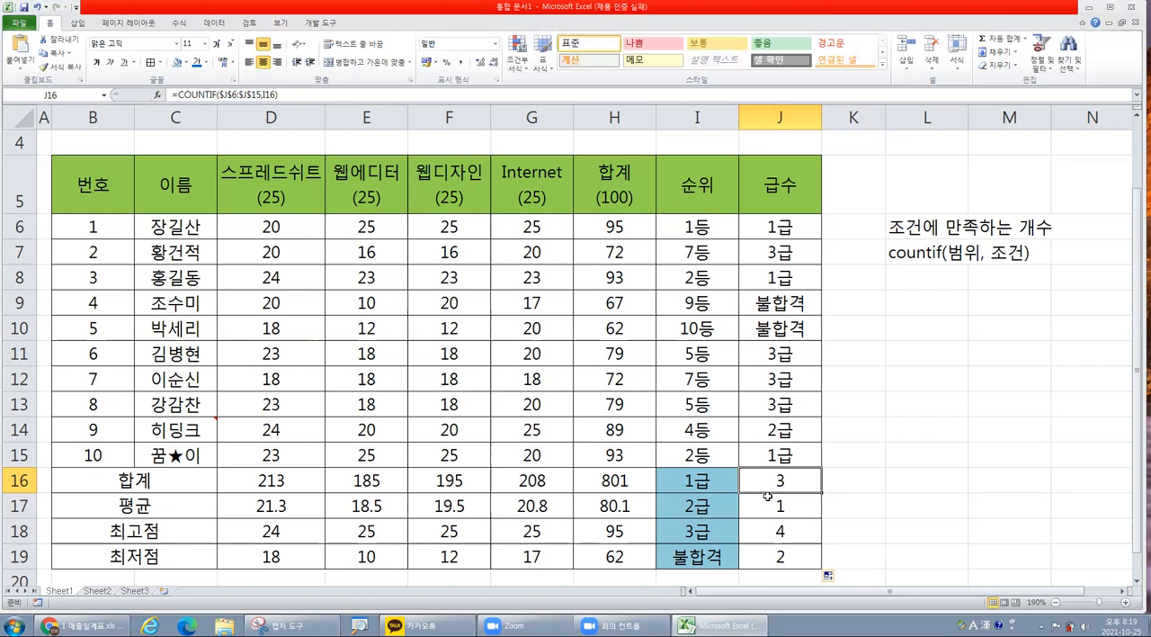
pyautogui.click(797, 504)
pyautogui.click(800, 533)
pyautogui.click(802, 553)
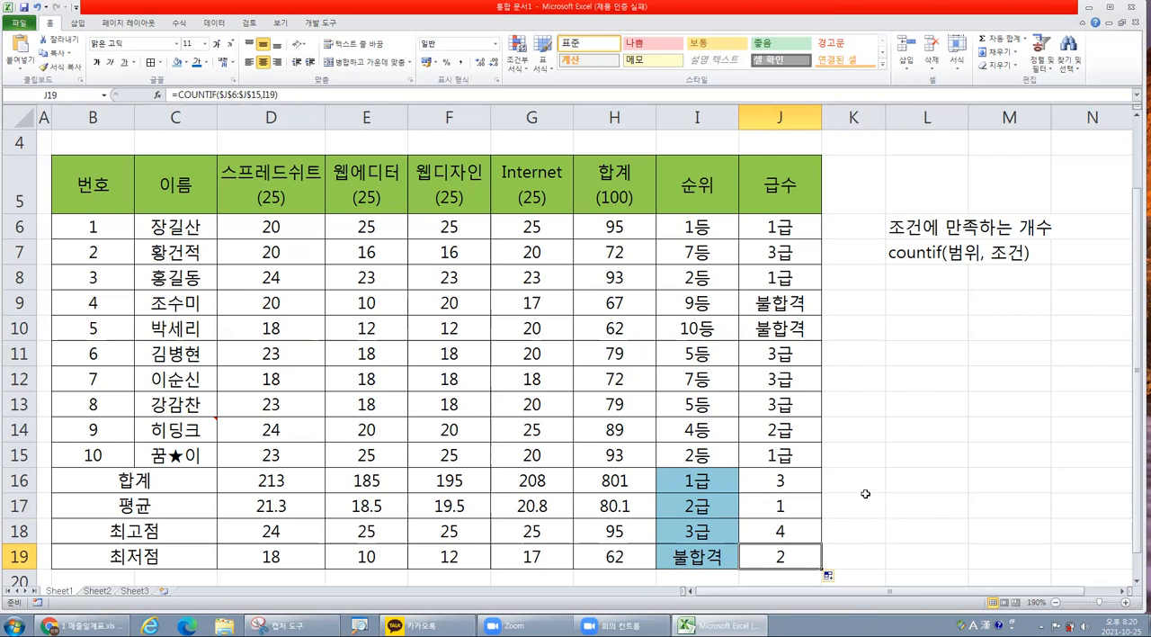
# Review the grade range J6:J15, the condition labels I16:I19, the formula in J16 and the COUNTIF syntax note in L7.
pyautogui.moveTo(775, 236); pyautogui.dragTo(773, 454)
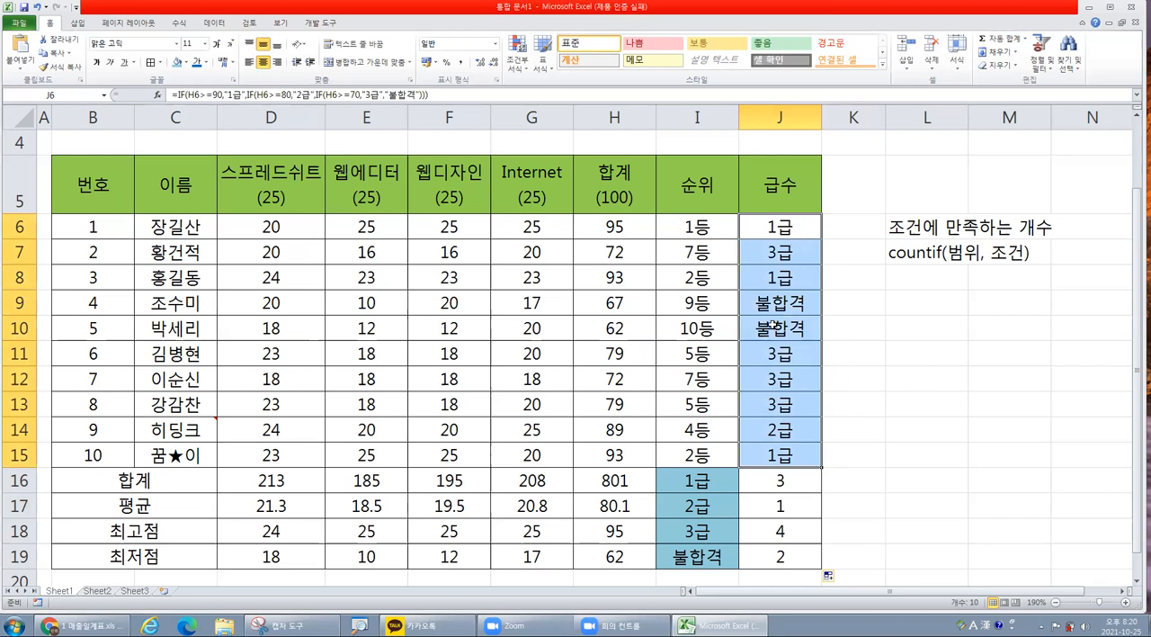
pyautogui.click(698, 482)
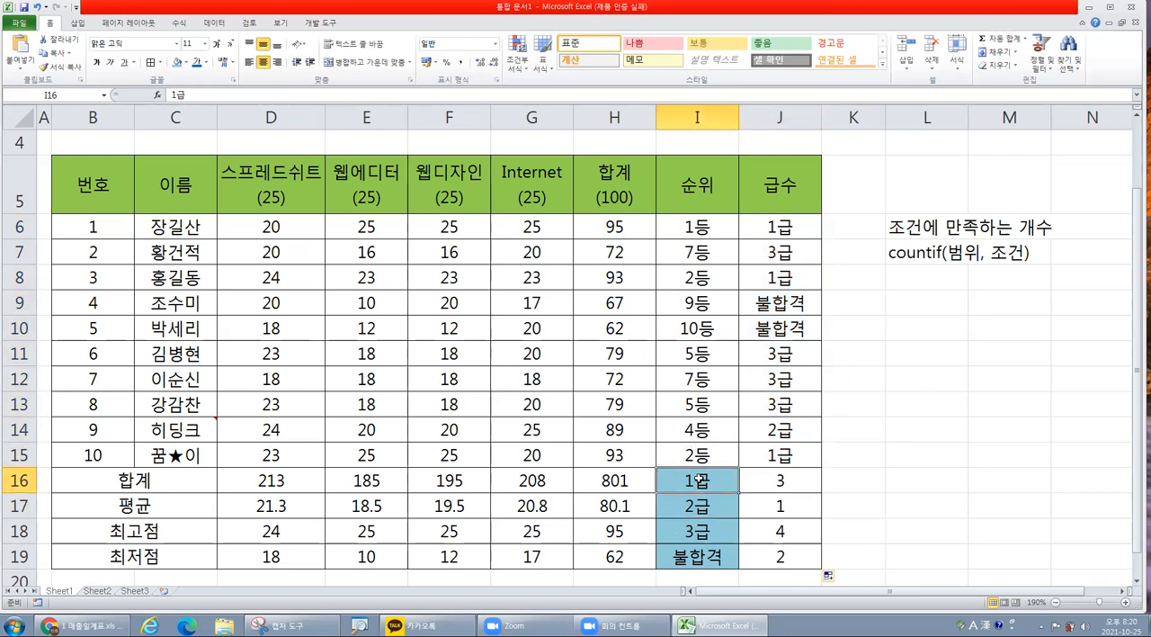
pyautogui.press('Return')
pyautogui.press('Return')
pyautogui.press('Return')
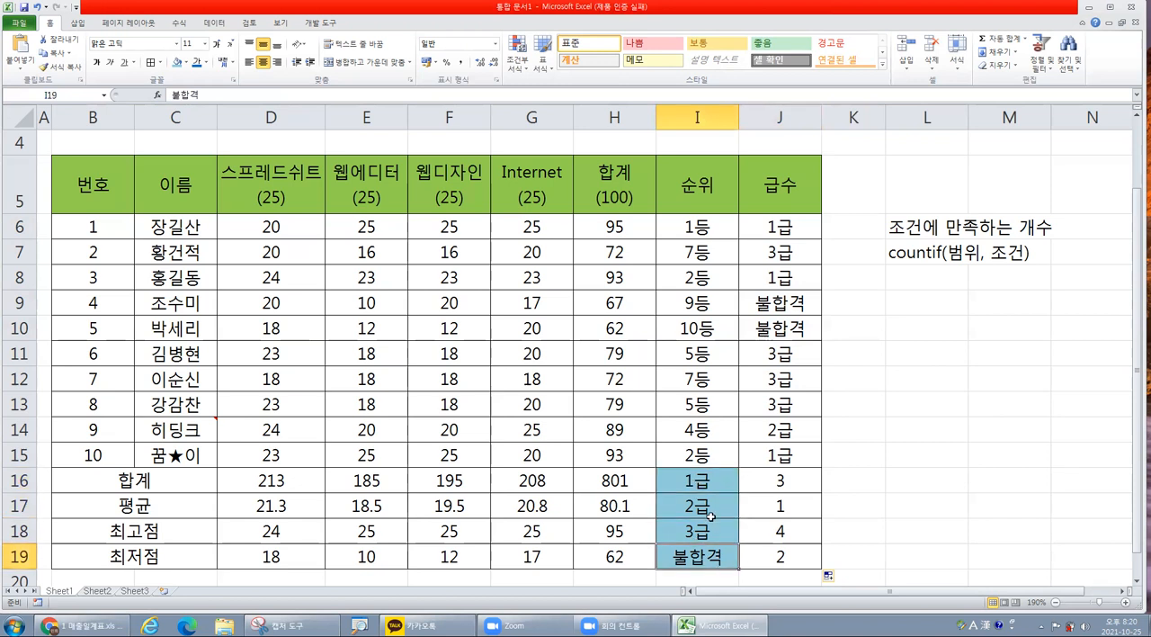
pyautogui.click(789, 479)
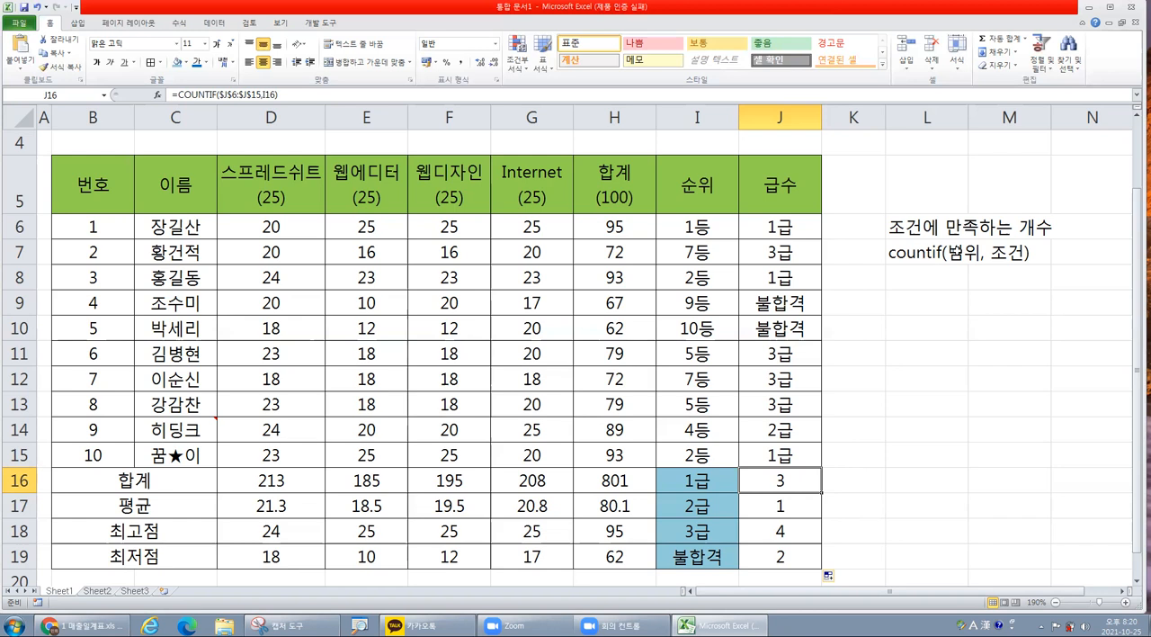
pyautogui.click(942, 255)
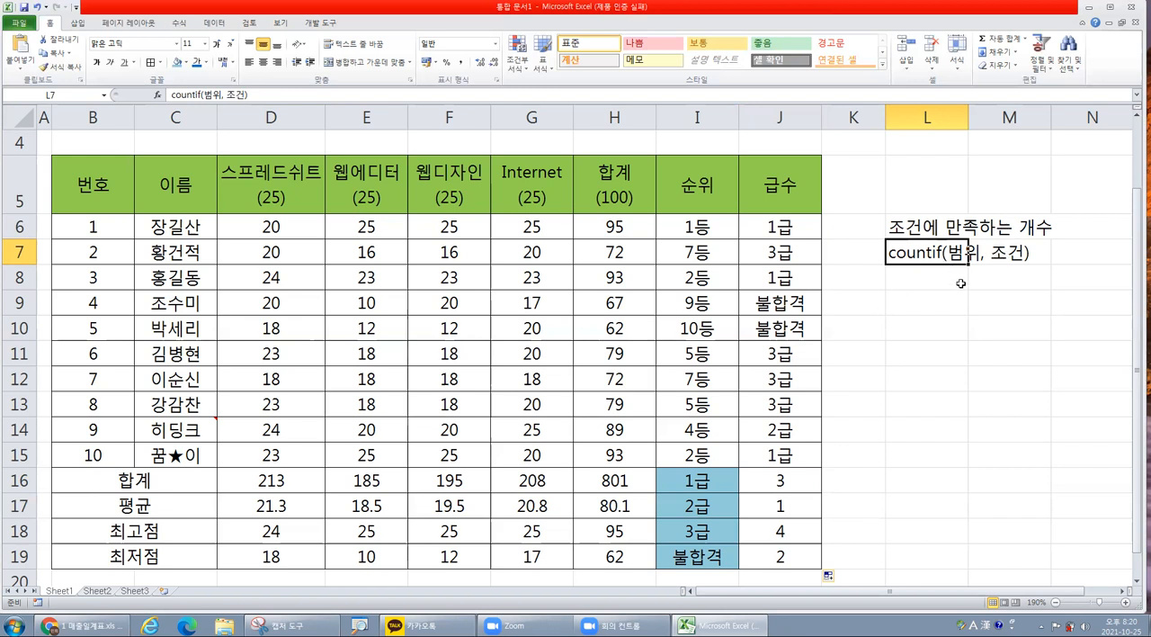
# Examine the range and criteria in the COUNTIF arguments of J16, and close them without changes.
pyautogui.click(748, 486)
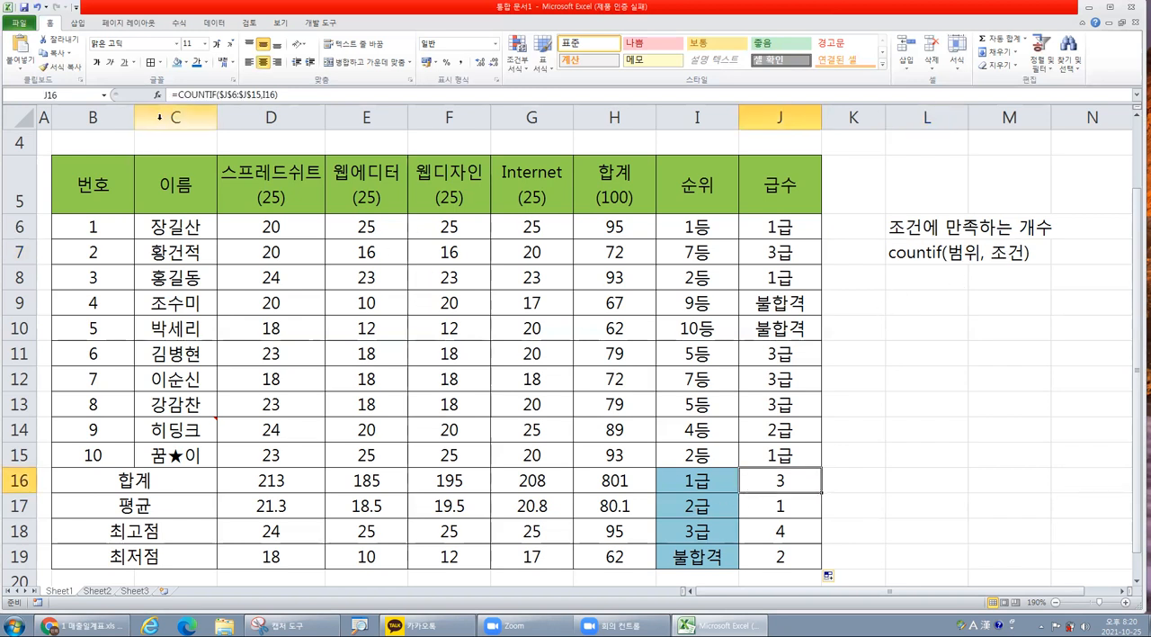
pyautogui.click(158, 95)
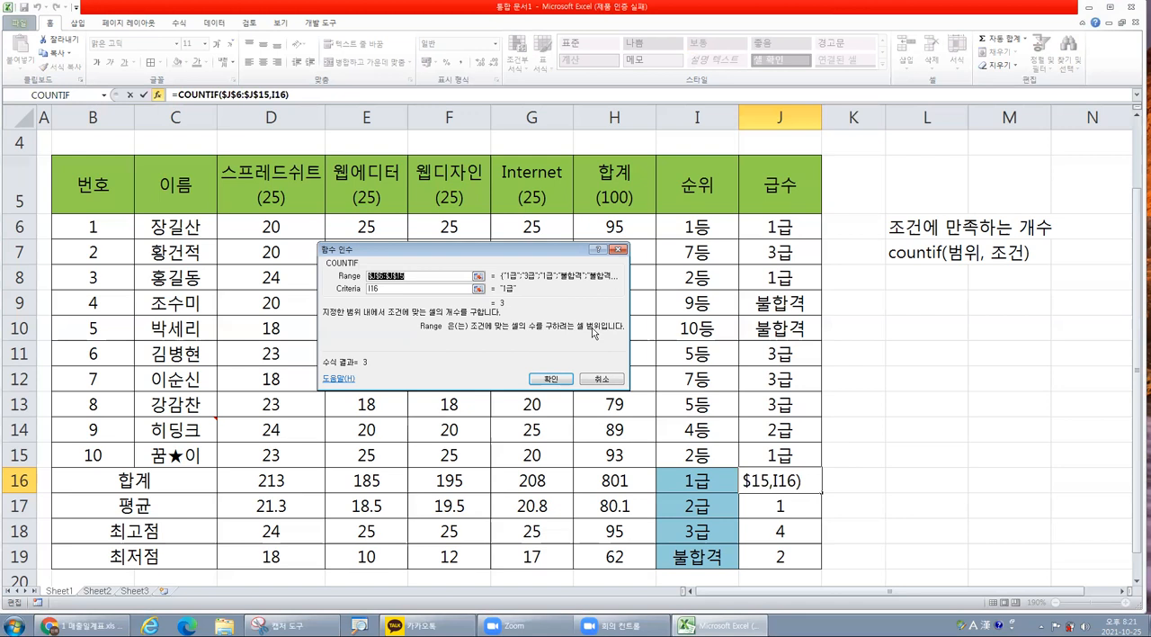
pyautogui.click(378, 290)
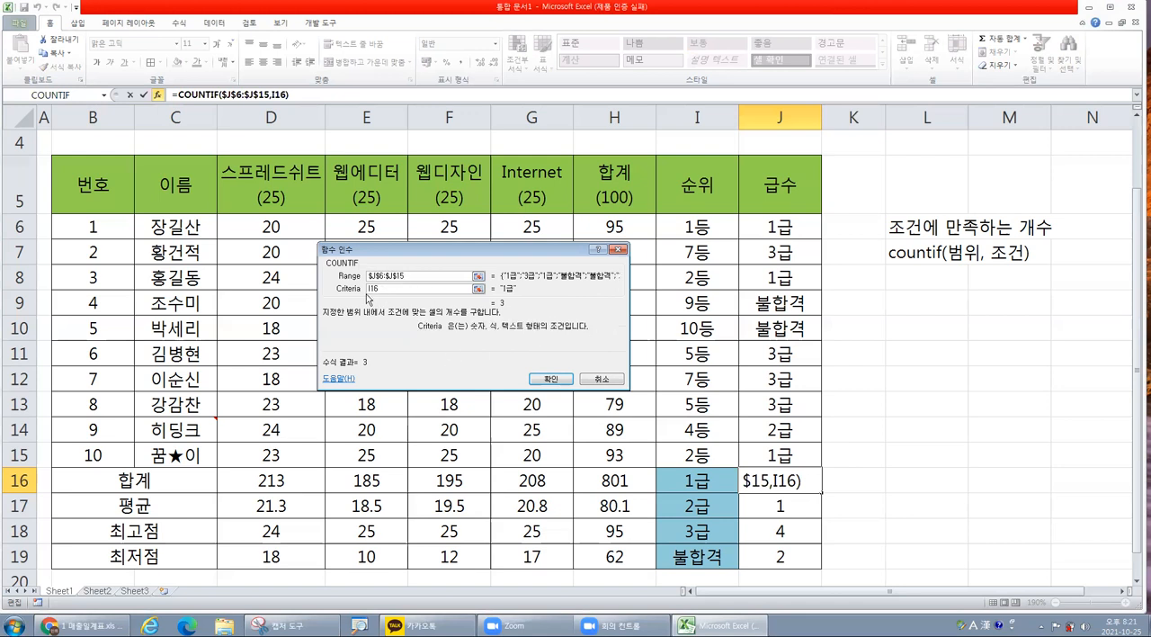
pyautogui.press('ctrl')
pyautogui.press('ctrl')
pyautogui.click(595, 381)
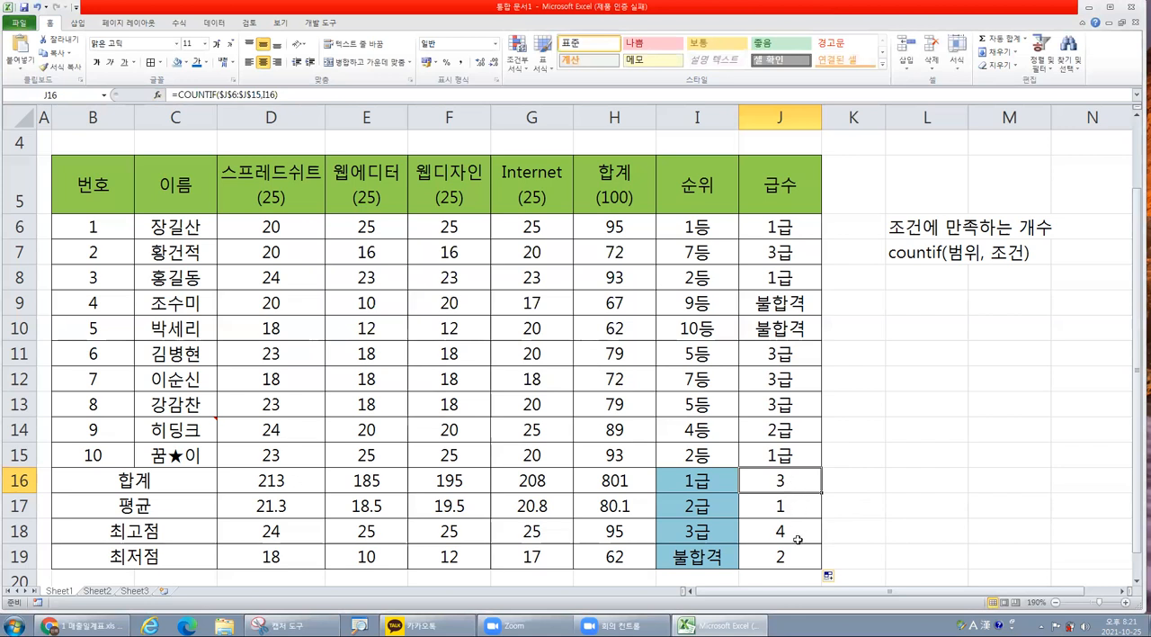
# Try the custom number format G/표준명 on the counts in J16:J19 and undo it.
pyautogui.moveTo(788, 484); pyautogui.dragTo(788, 556)
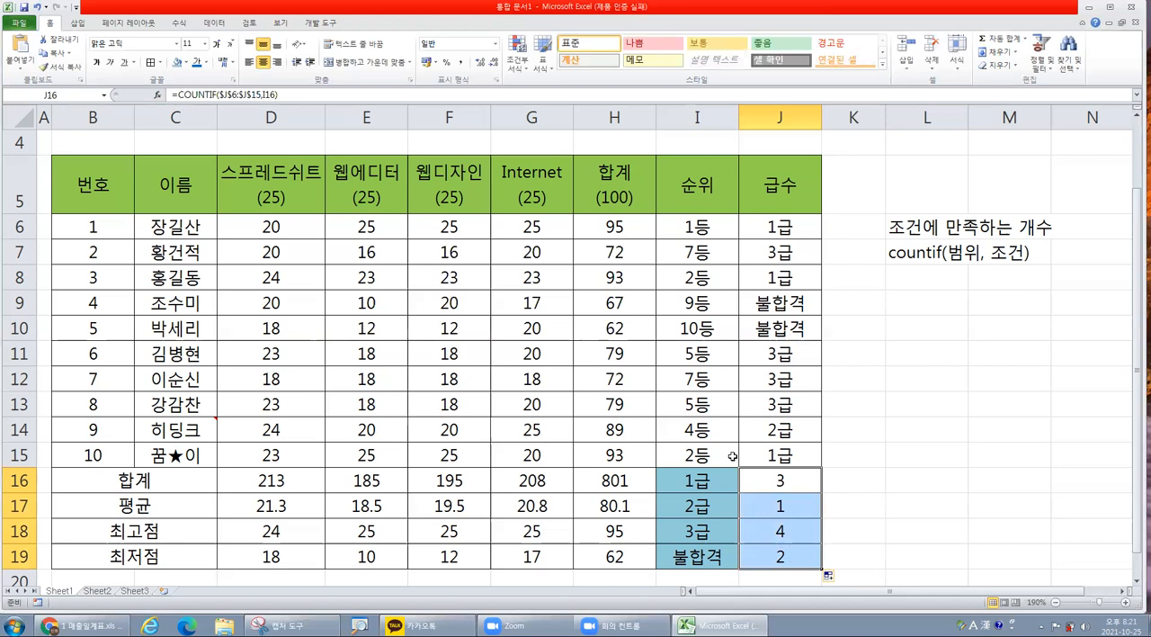
pyautogui.rightClick(797, 513)
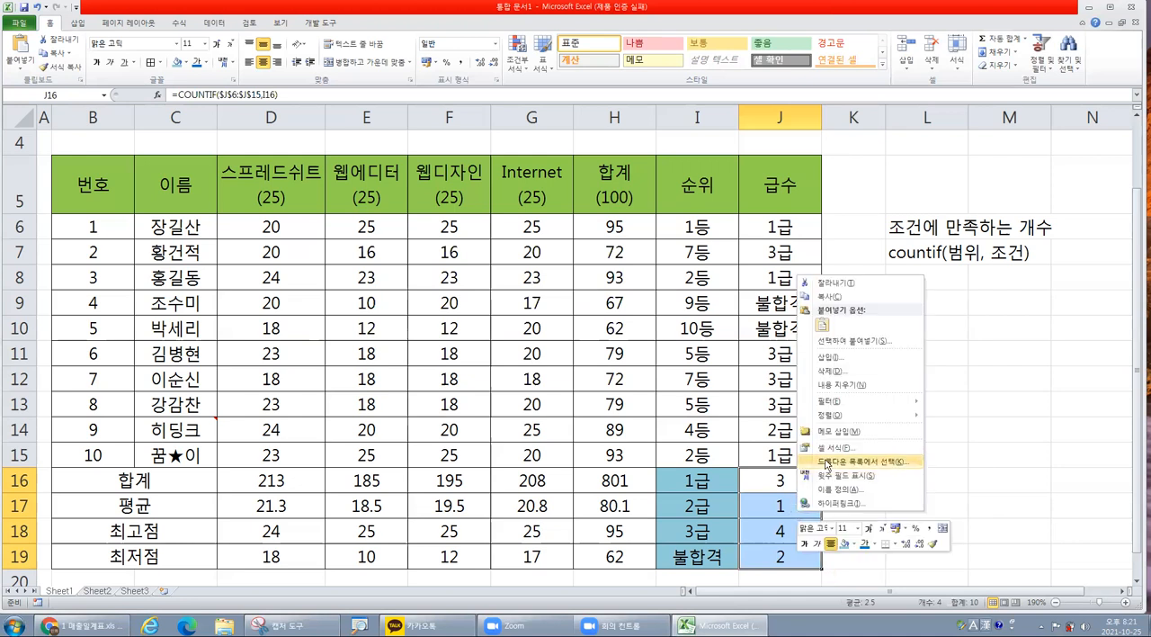
pyautogui.click(833, 455)
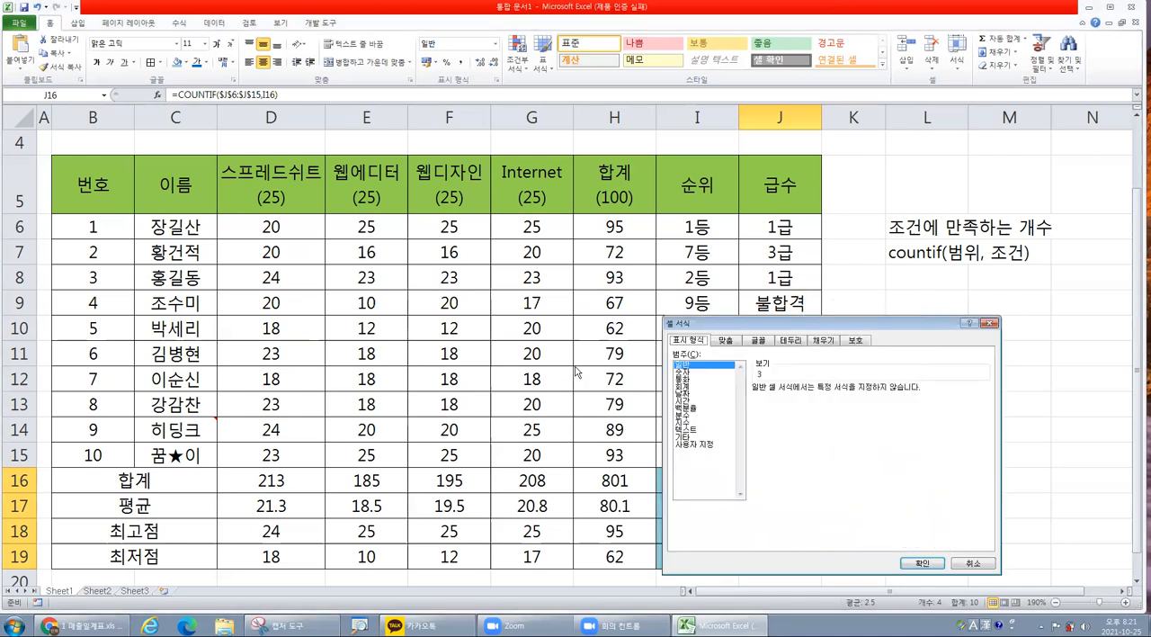
pyautogui.click(697, 444)
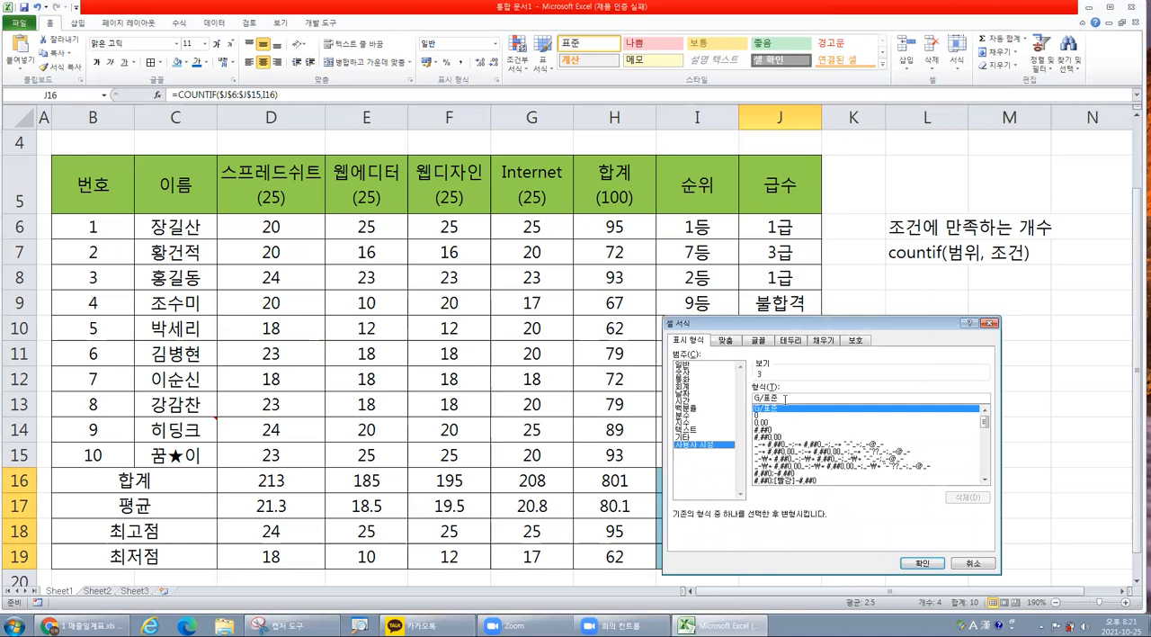
pyautogui.write('a')
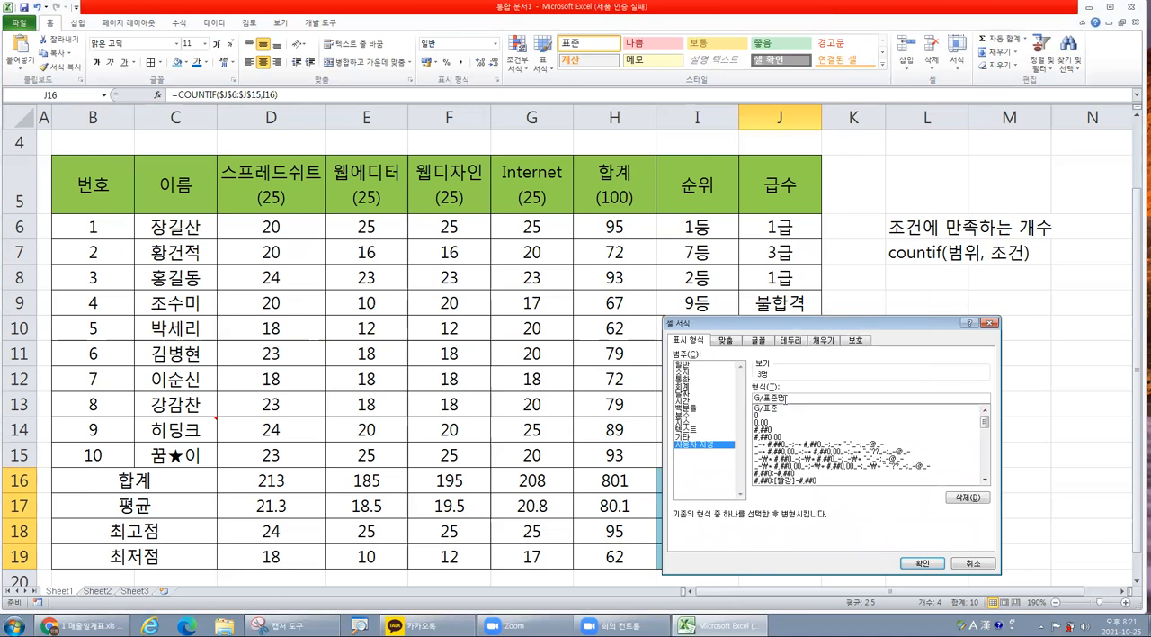
pyautogui.press('Return')
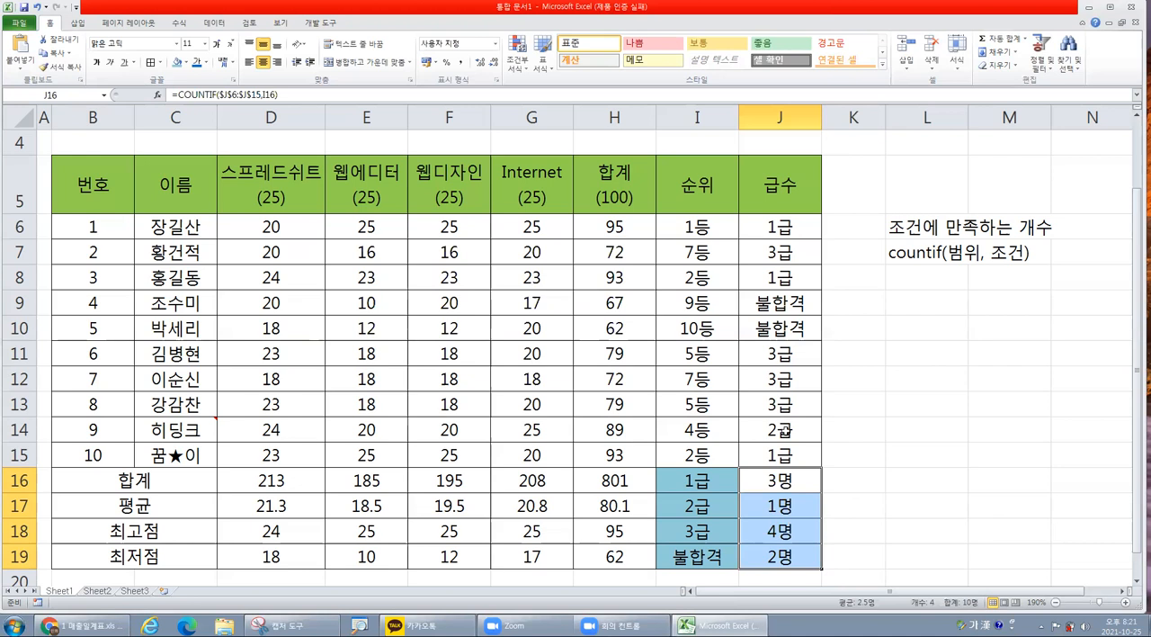
pyautogui.hotkey('ctrl', 'z')
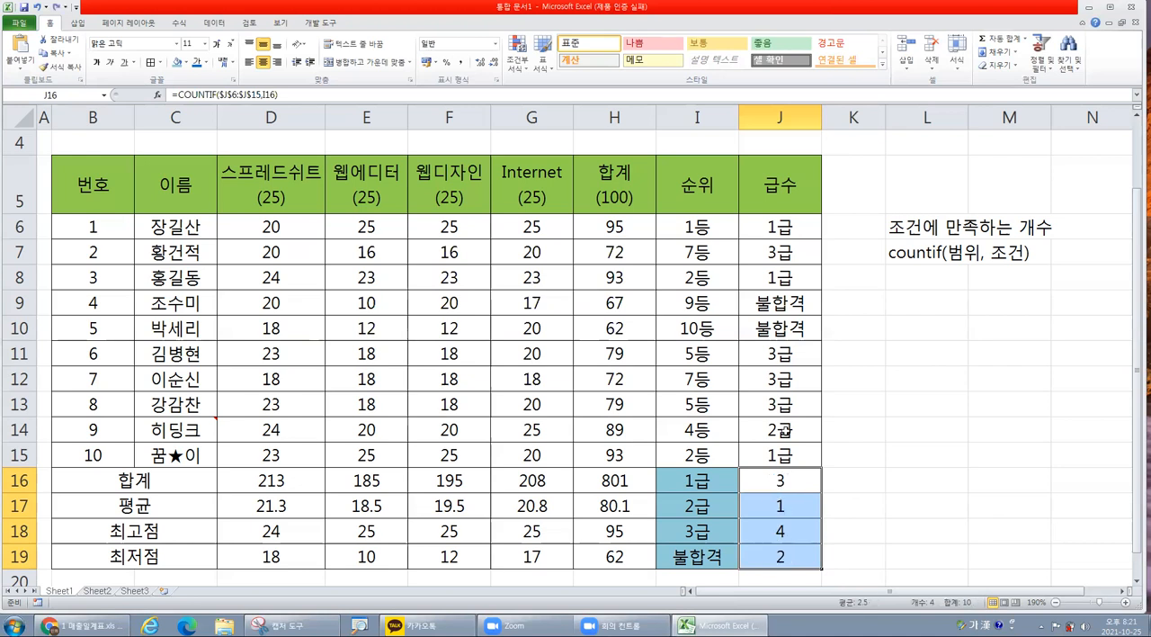
# Append &"명" to the COUNTIF formula in J16 and fill it down to J19.
pyautogui.click(778, 480)
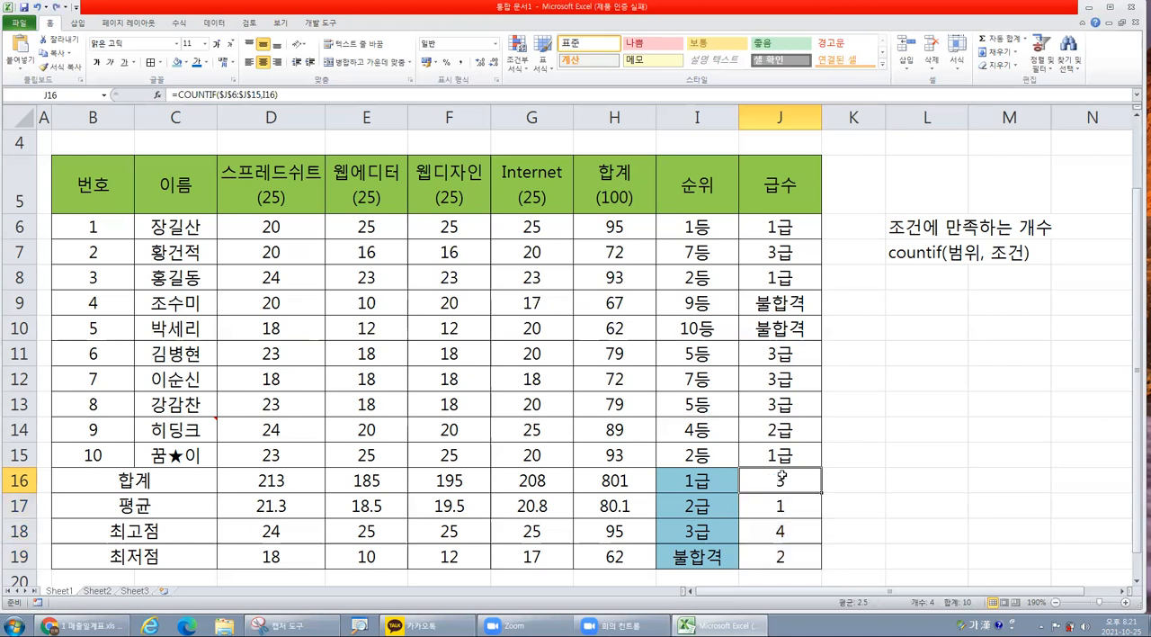
pyautogui.click(299, 91)
pyautogui.click(299, 90)
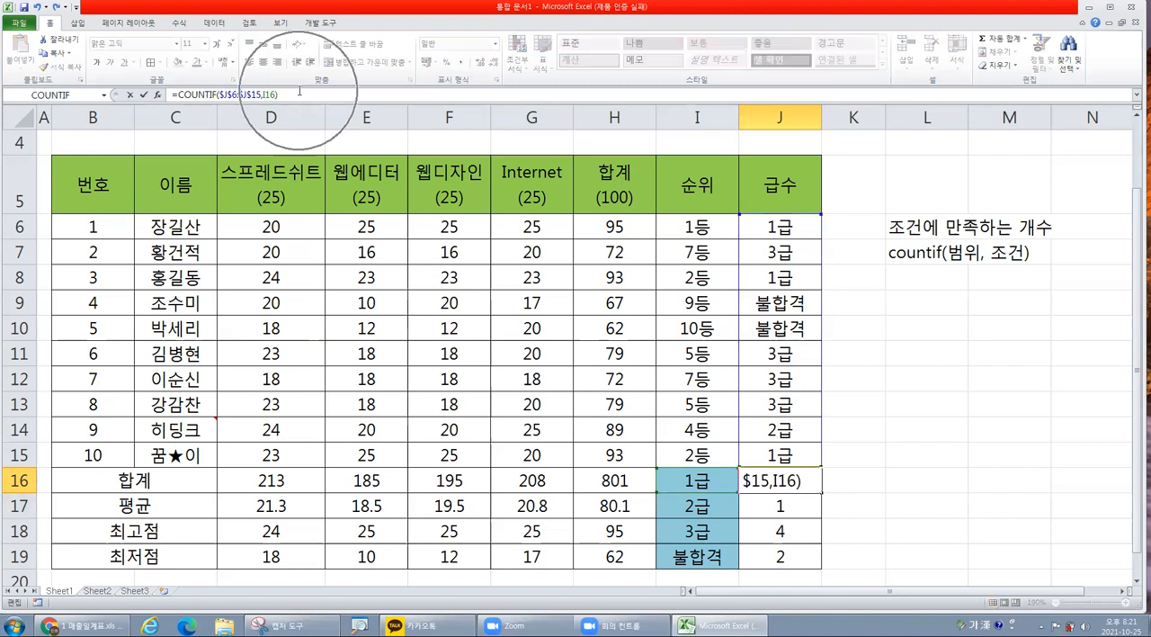
pyautogui.click(797, 480)
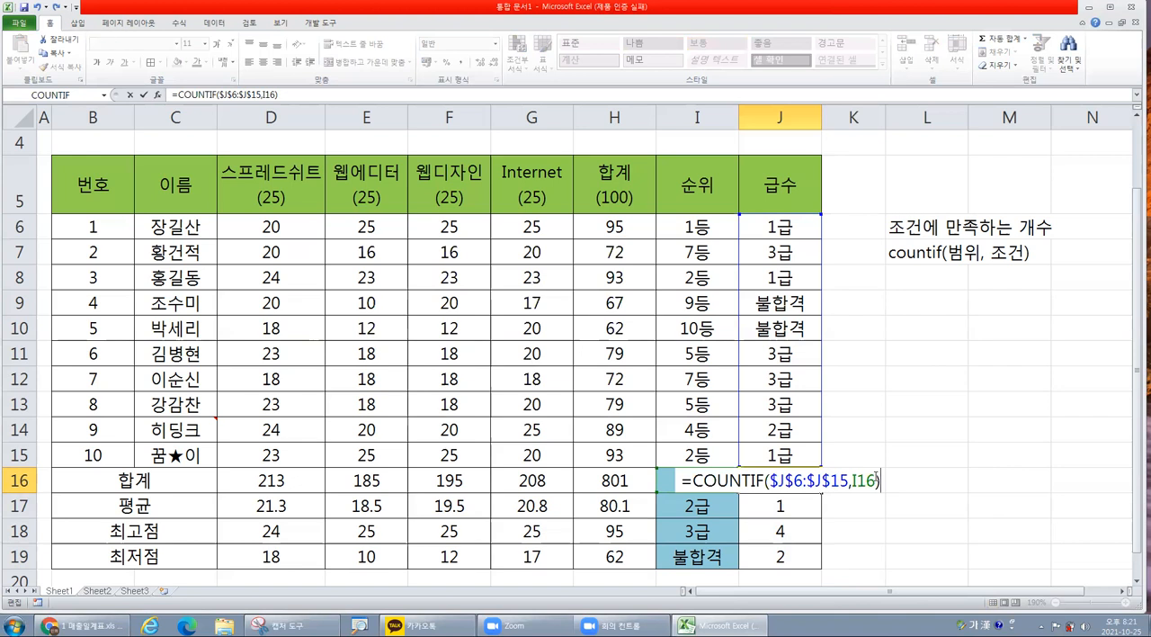
pyautogui.write('&"')
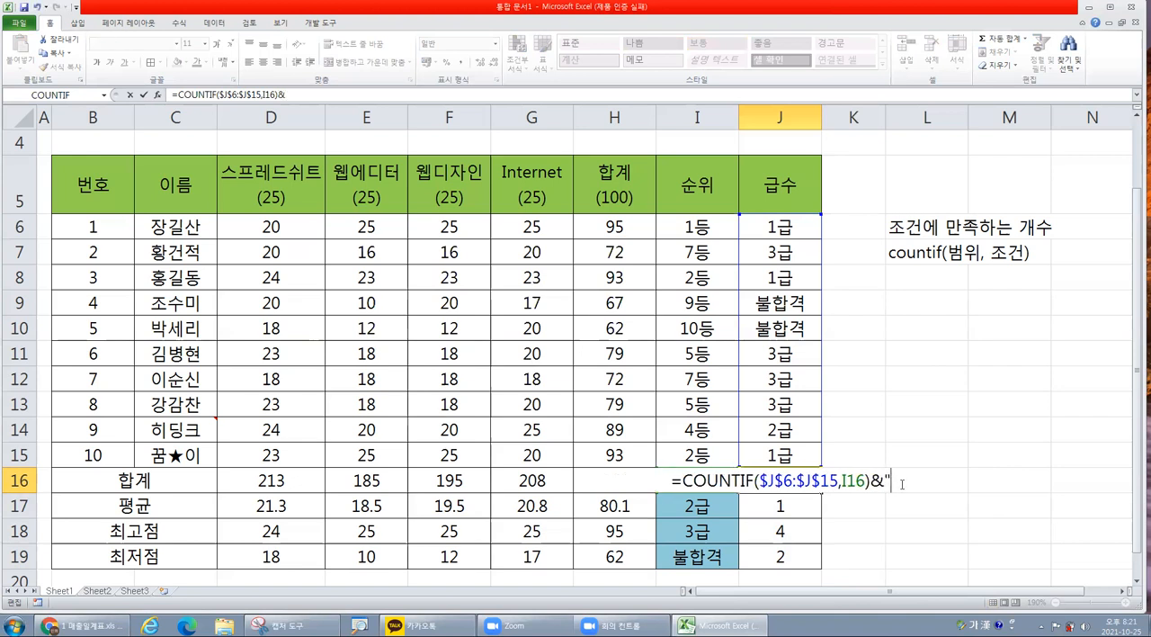
pyautogui.write('명"')
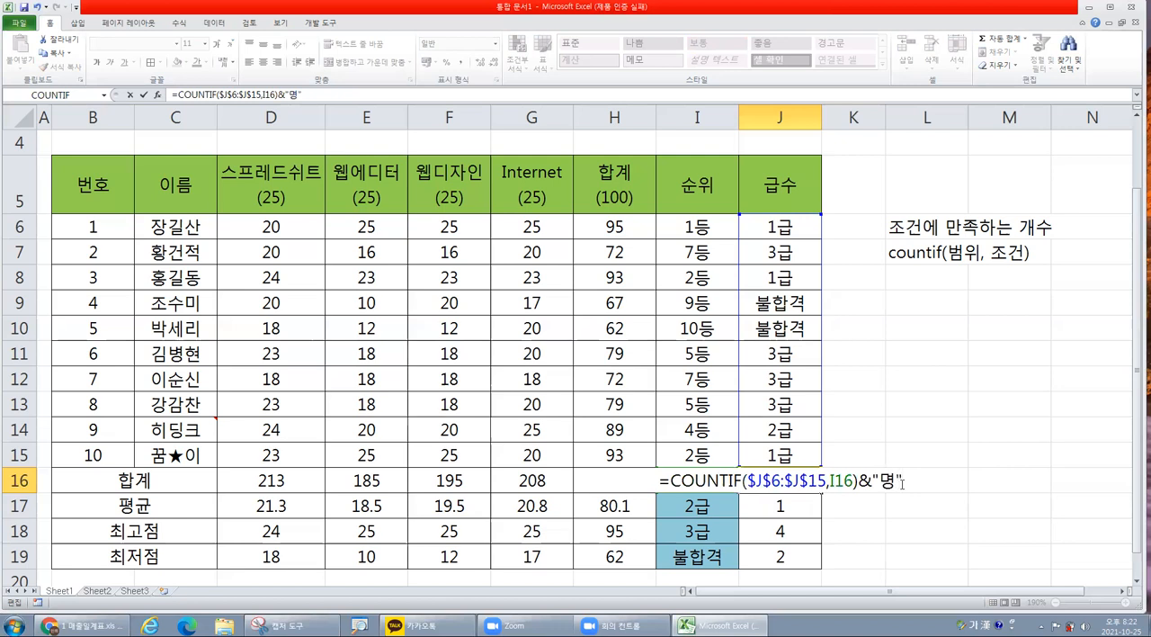
pyautogui.press('Return')
pyautogui.press('Up')
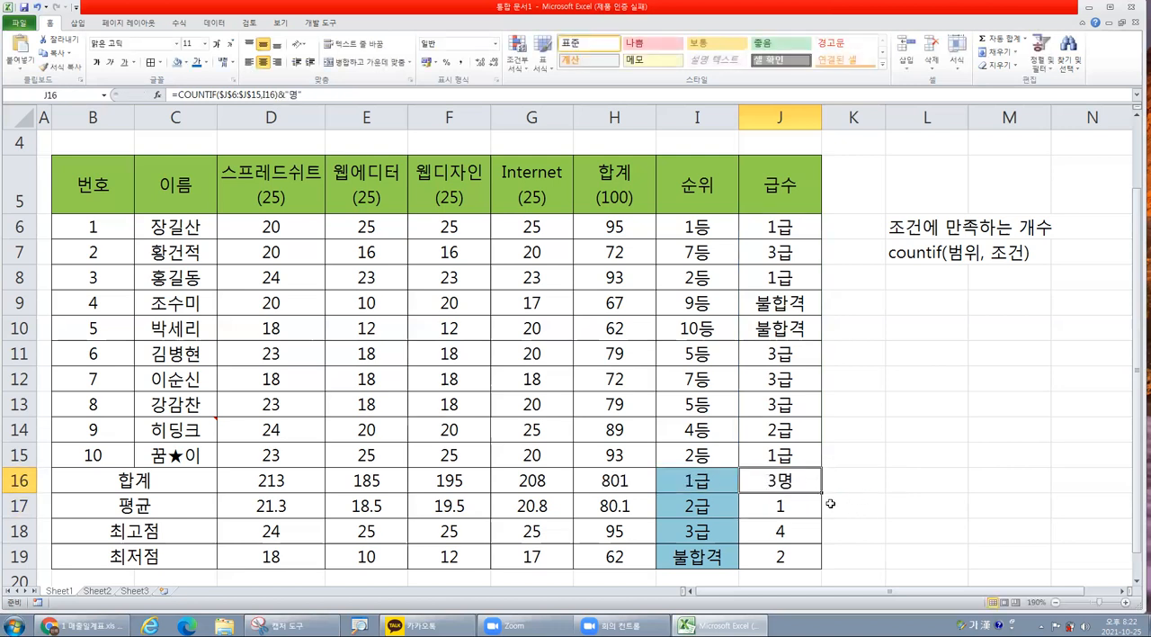
pyautogui.moveTo(820, 492); pyautogui.dragTo(825, 558)
pyautogui.click(820, 483)
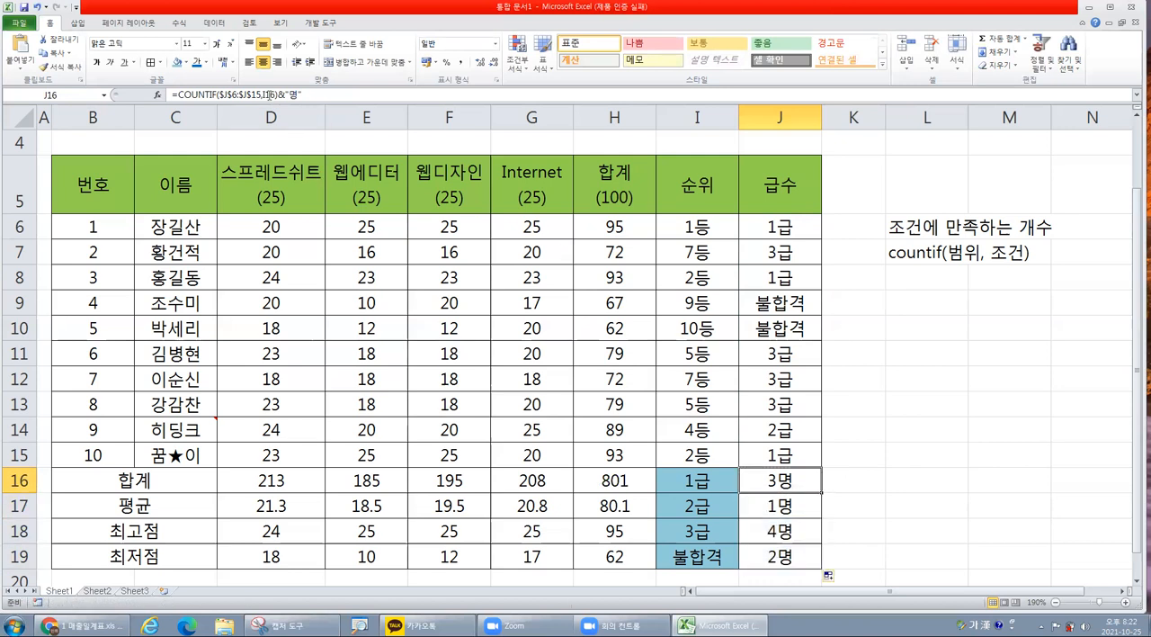
# Insert "총10명중"& before COUNTIF in the J16 formula, and autofit column J to the longer text.
pyautogui.moveTo(278, 94); pyautogui.dragTo(285, 94)
pyautogui.click(790, 481)
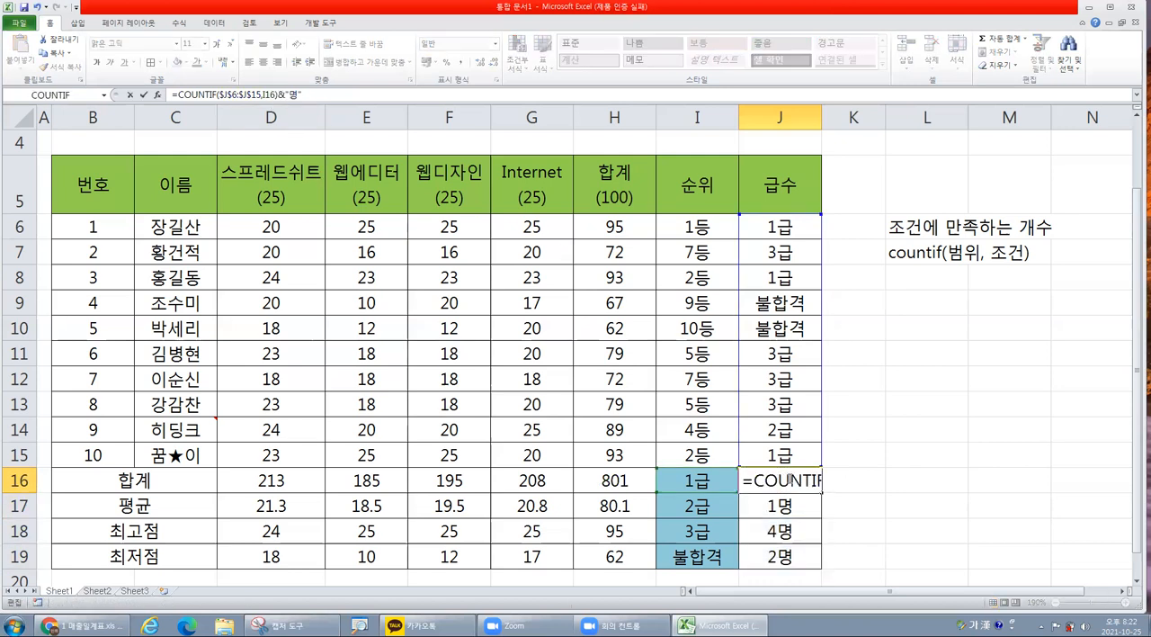
pyautogui.doubleClick(865, 486)
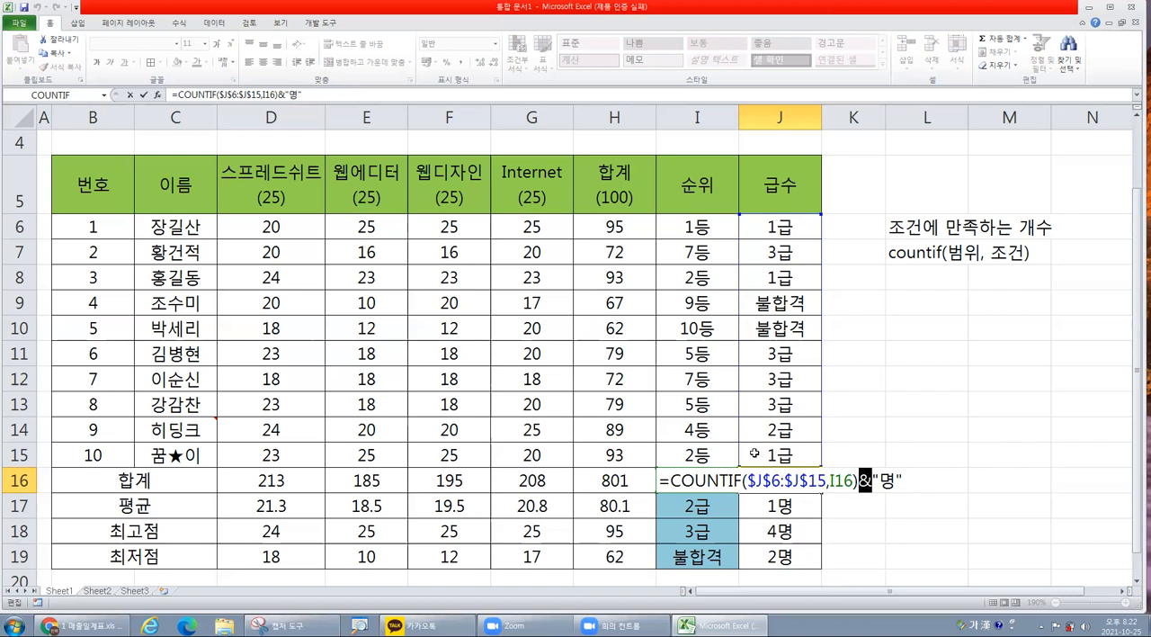
pyautogui.click(671, 480)
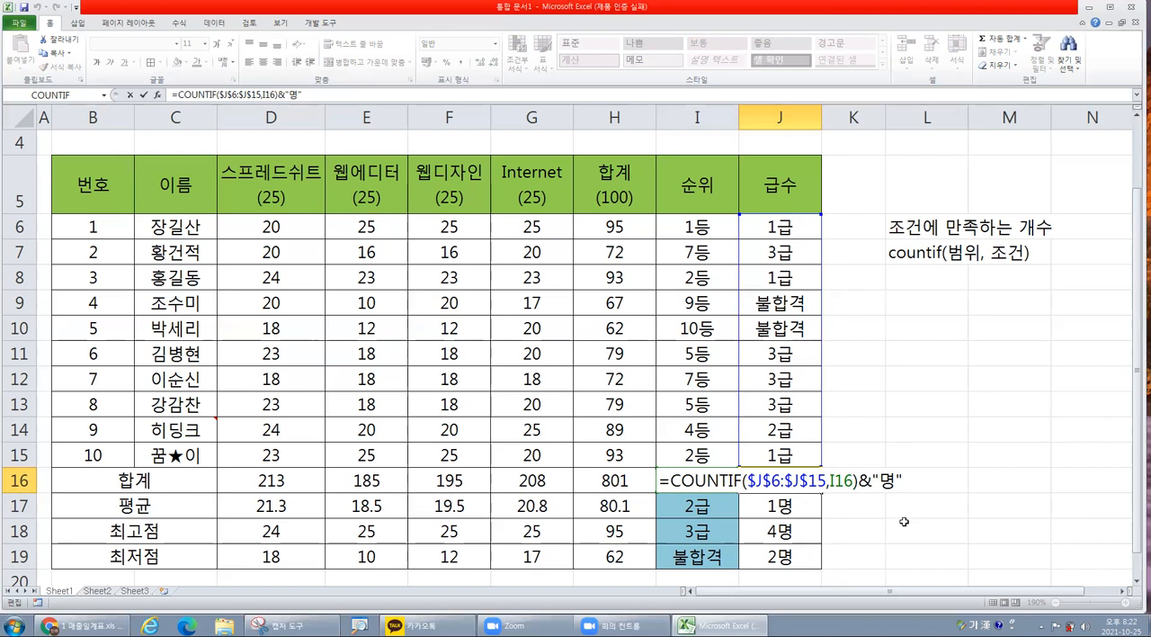
pyautogui.write('"총')
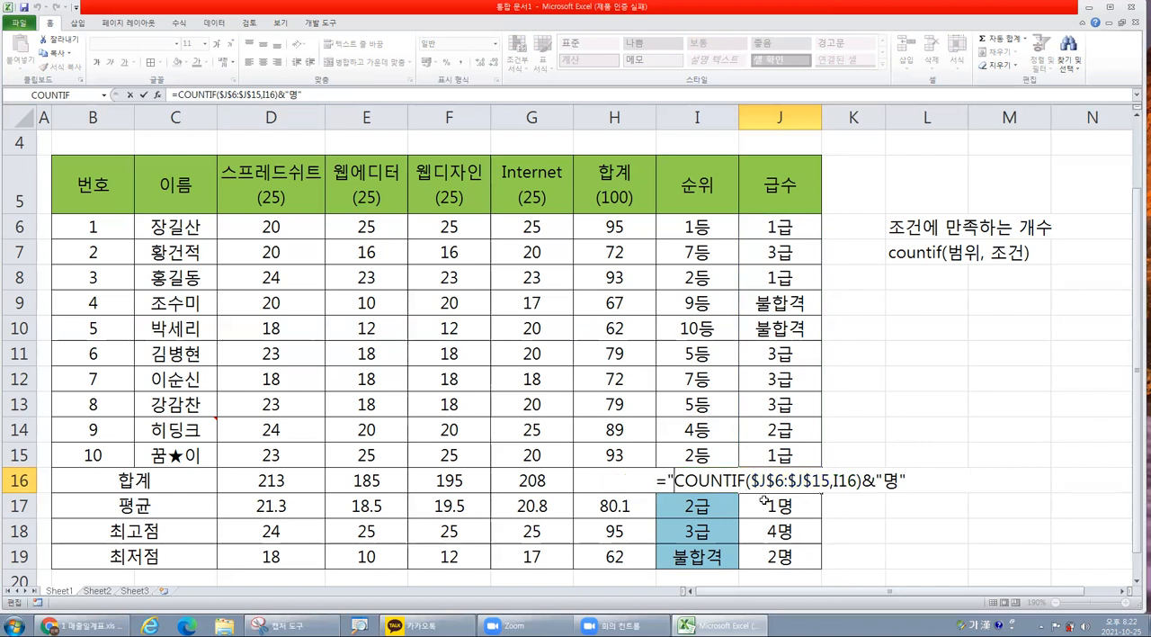
pyautogui.write('10명중')
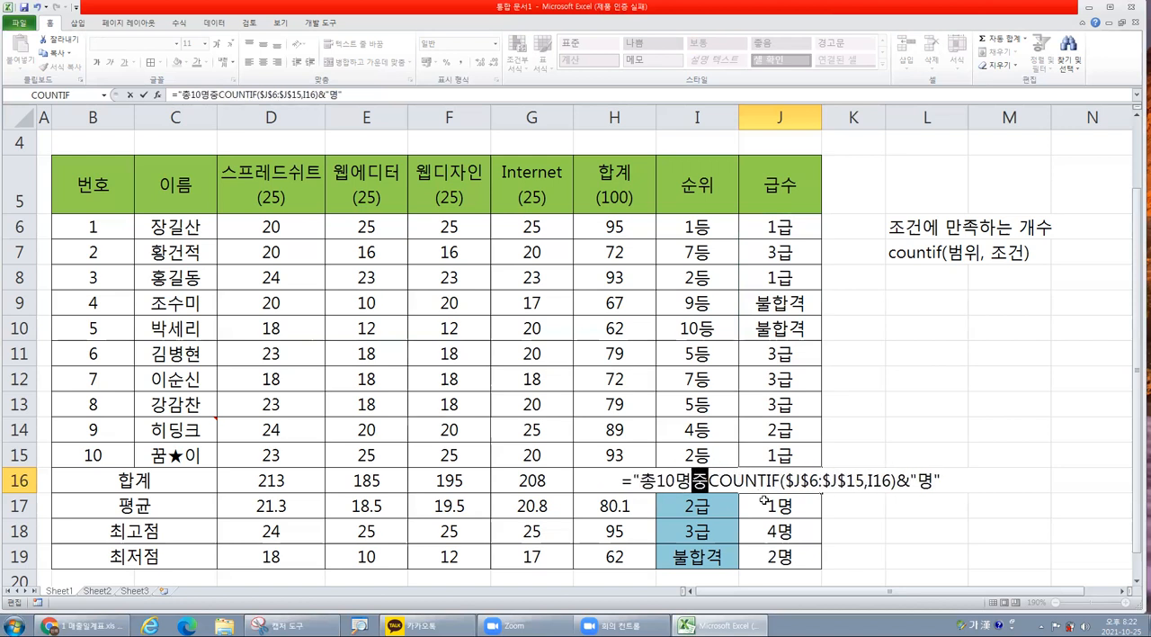
pyautogui.write('"')
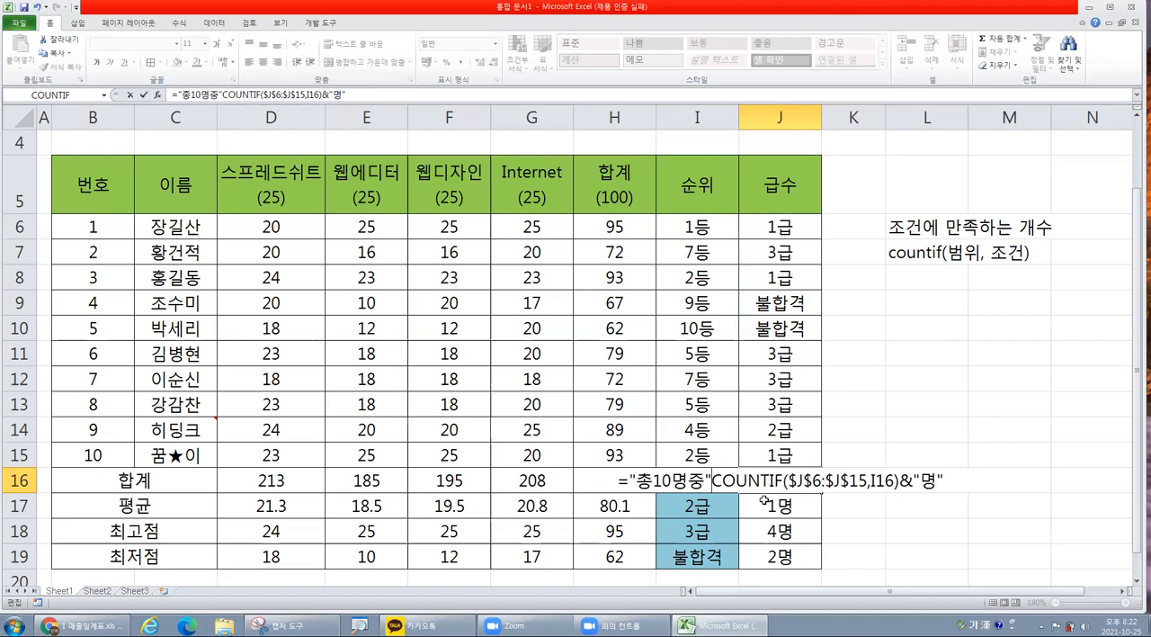
pyautogui.write('&')
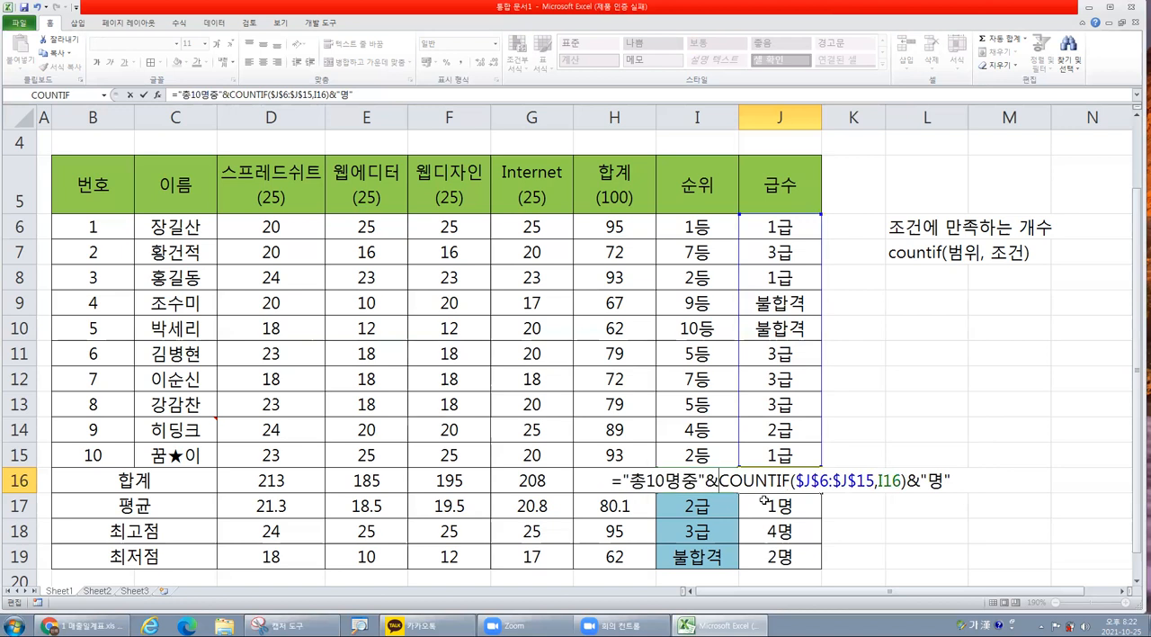
pyautogui.moveTo(706, 481); pyautogui.dragTo(630, 480)
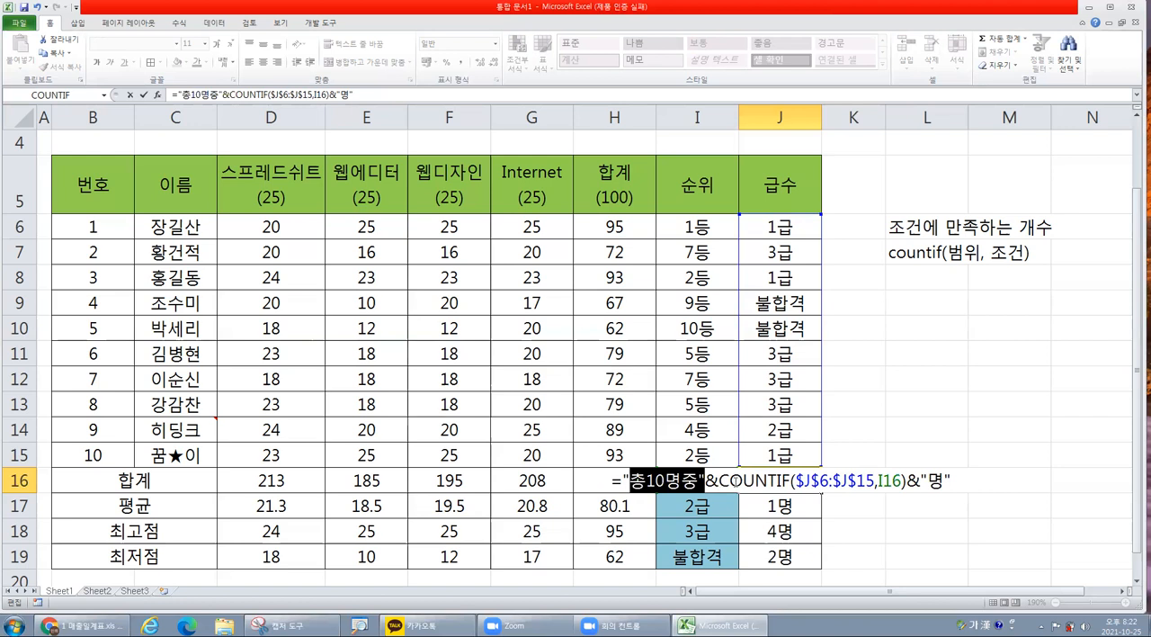
pyautogui.click(938, 479)
pyautogui.press('Return')
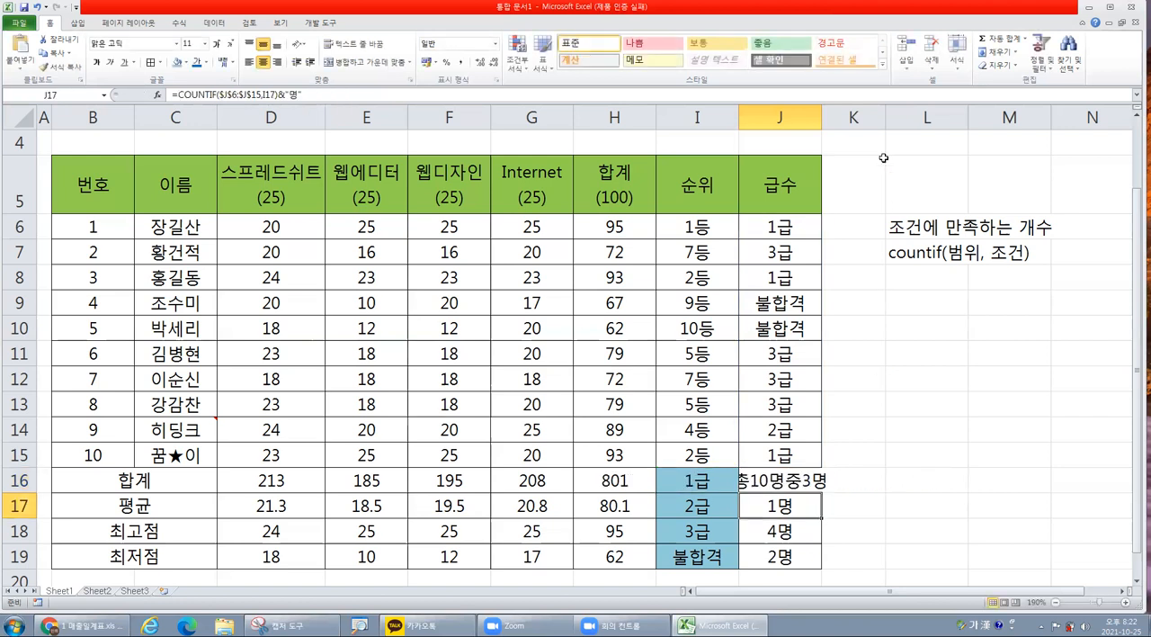
pyautogui.doubleClick(821, 118)
# Review the & operator joining text and function in the J16 formula, and the RANK formula in I6.
pyautogui.click(804, 476)
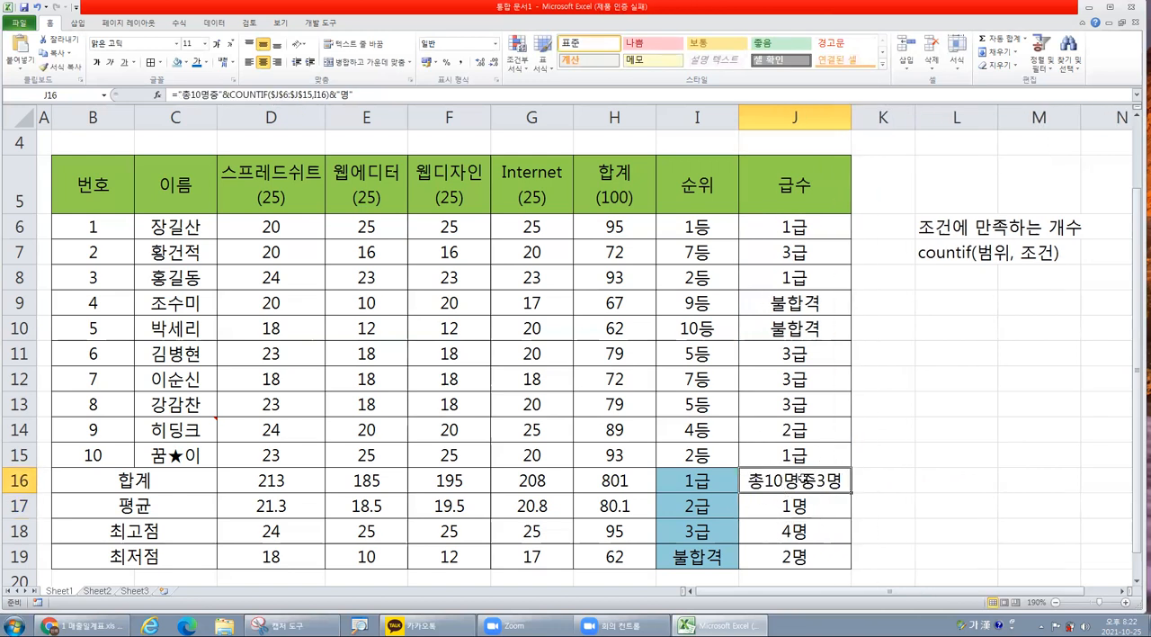
pyautogui.click(226, 94)
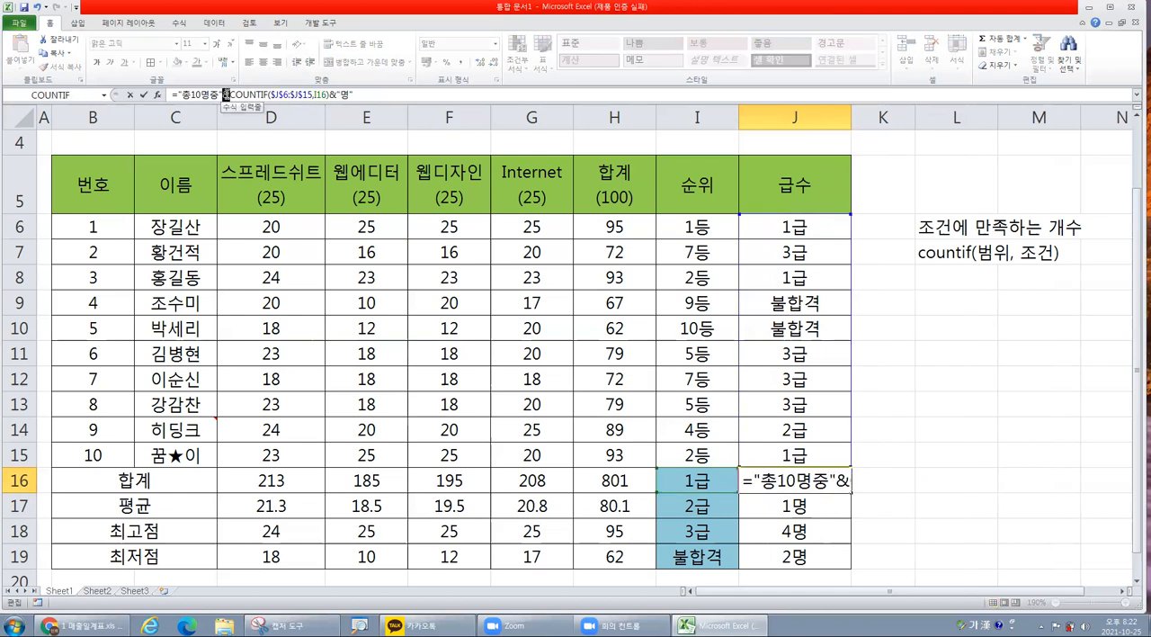
pyautogui.press('Escape')
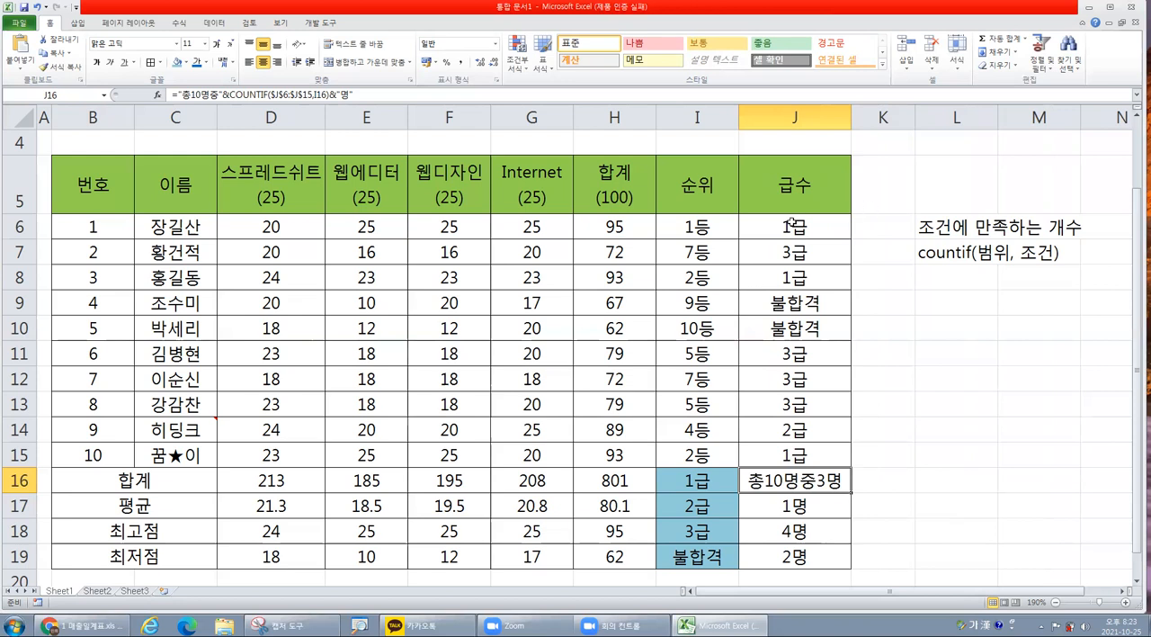
pyautogui.click(692, 226)
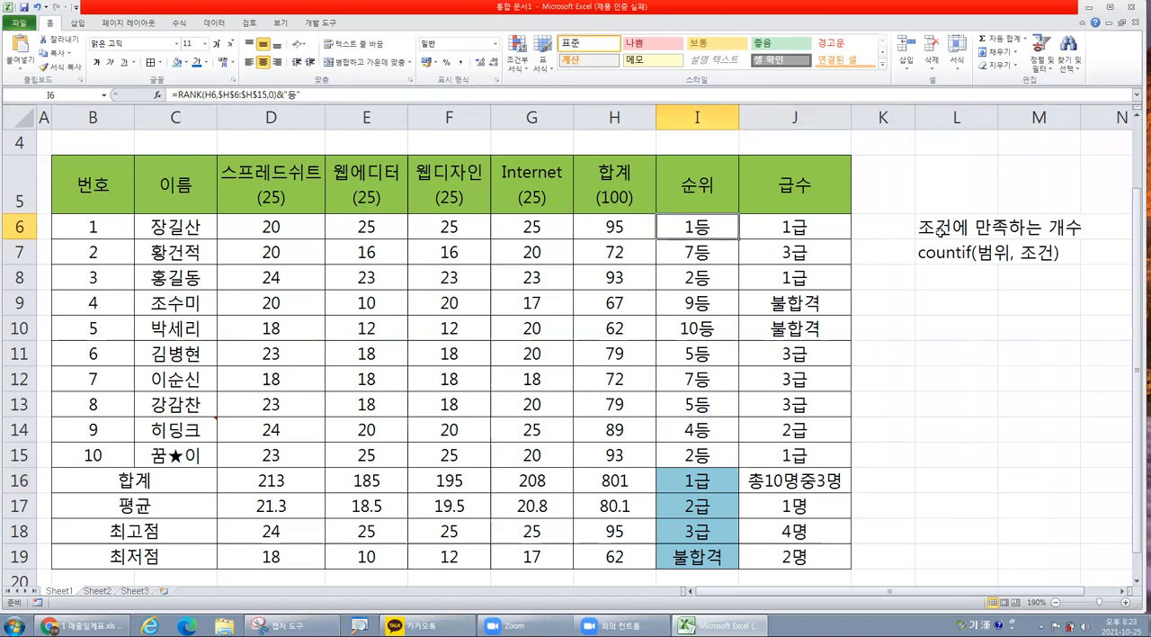
# Delete the COUNTIF explanation notes in L6:L7.
pyautogui.moveTo(941, 227); pyautogui.dragTo(952, 244)
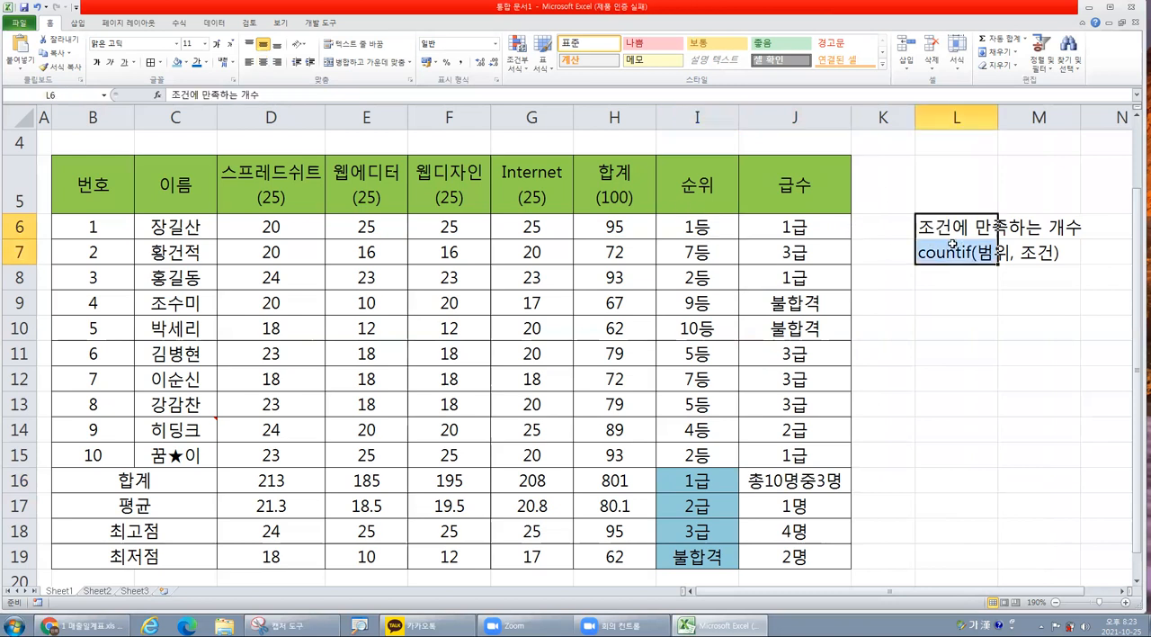
pyautogui.press('Delete')
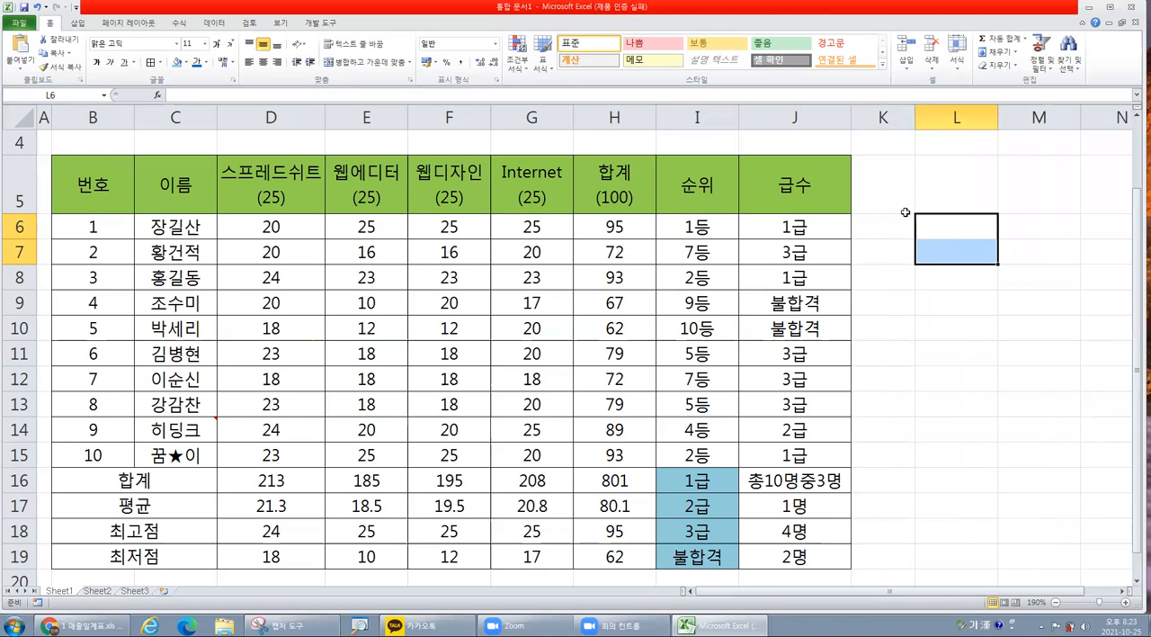
# Enter the header 상금수여 in K5 and widen column K so it fits on one line.
pyautogui.click(880, 195)
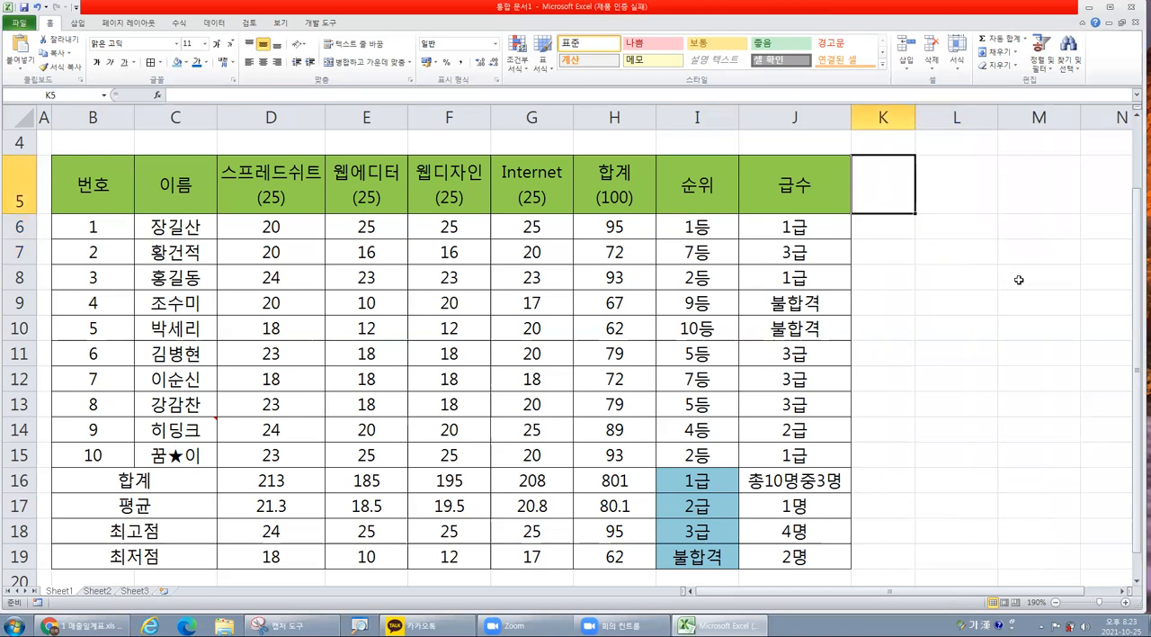
pyautogui.write('평가')
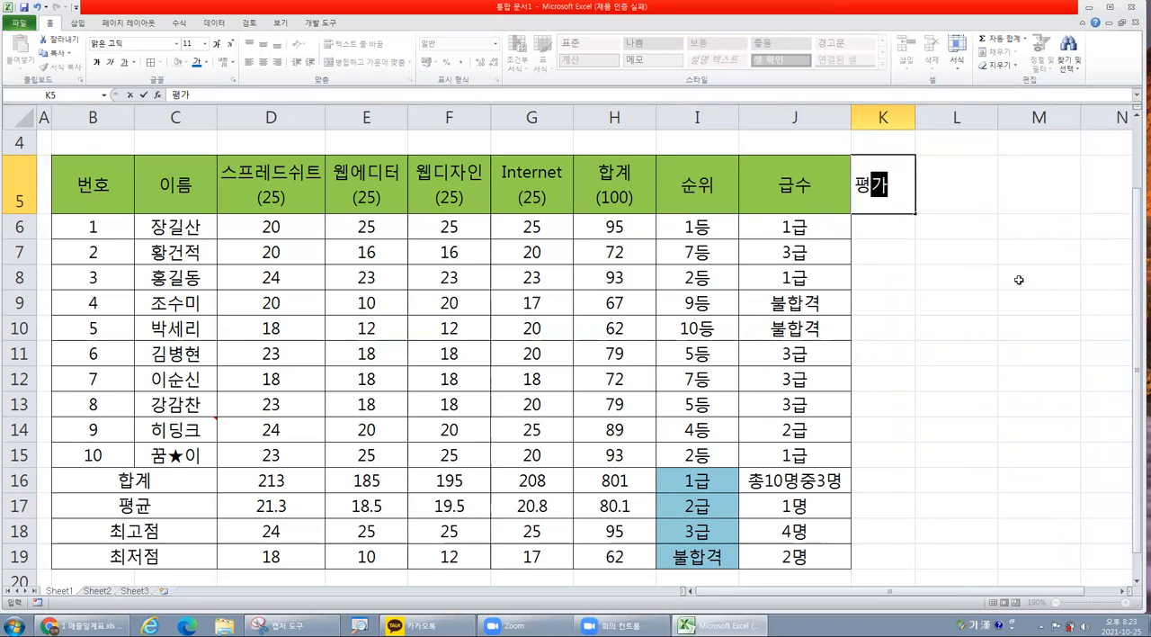
pyautogui.press('BackSpace')
pyautogui.press('BackSpace')
pyautogui.write('상금')
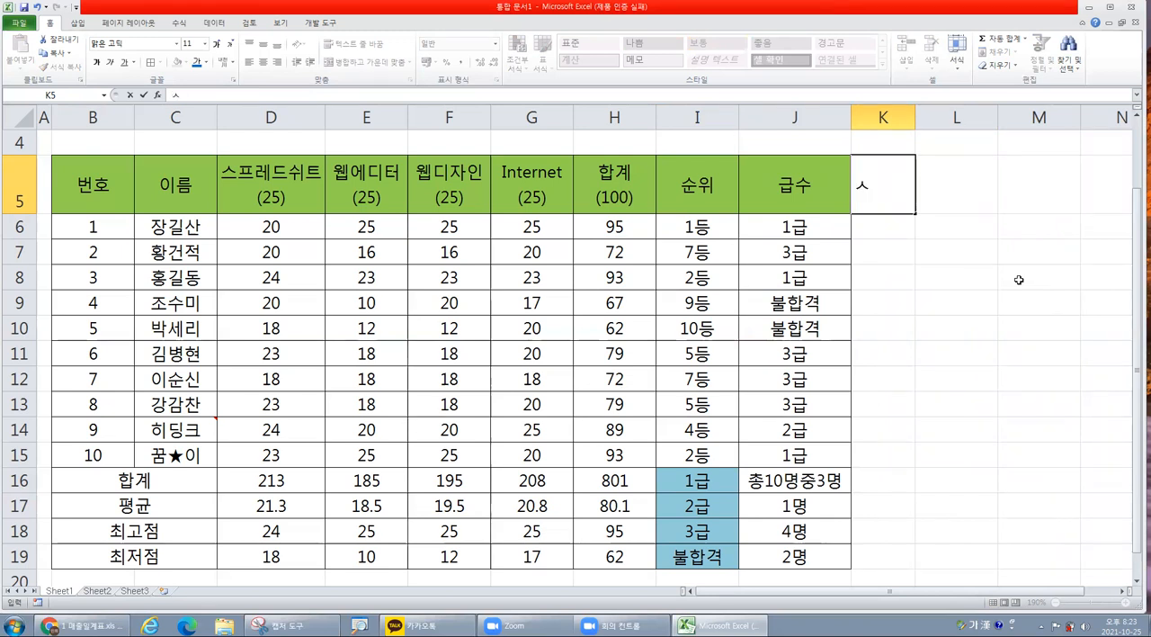
pyautogui.write('수여')
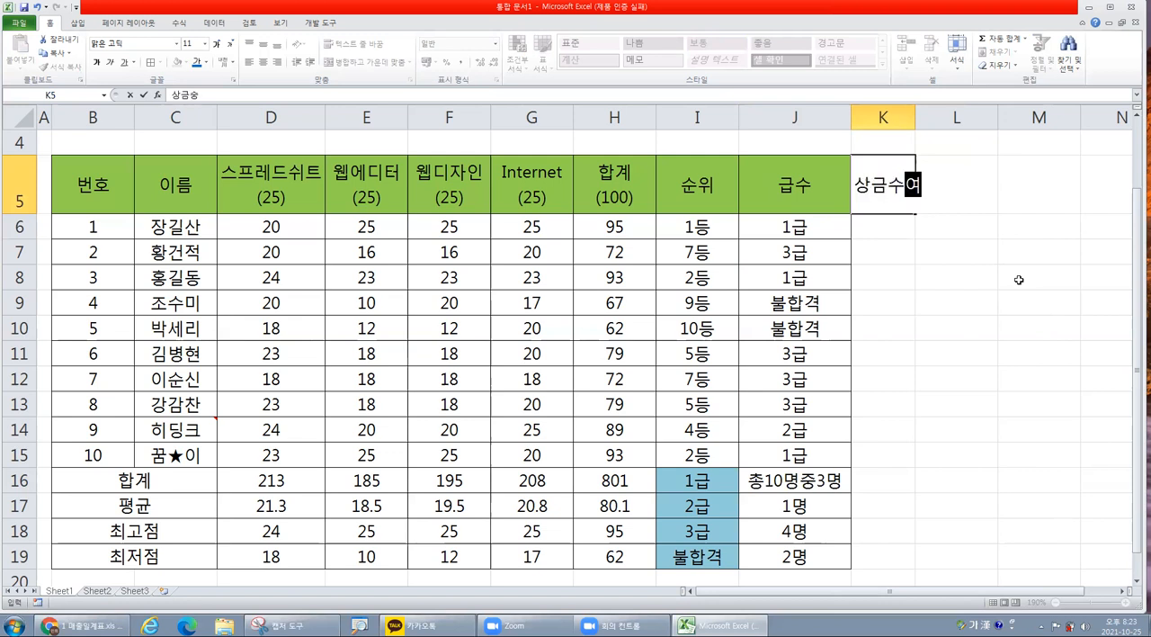
pyautogui.click(927, 273)
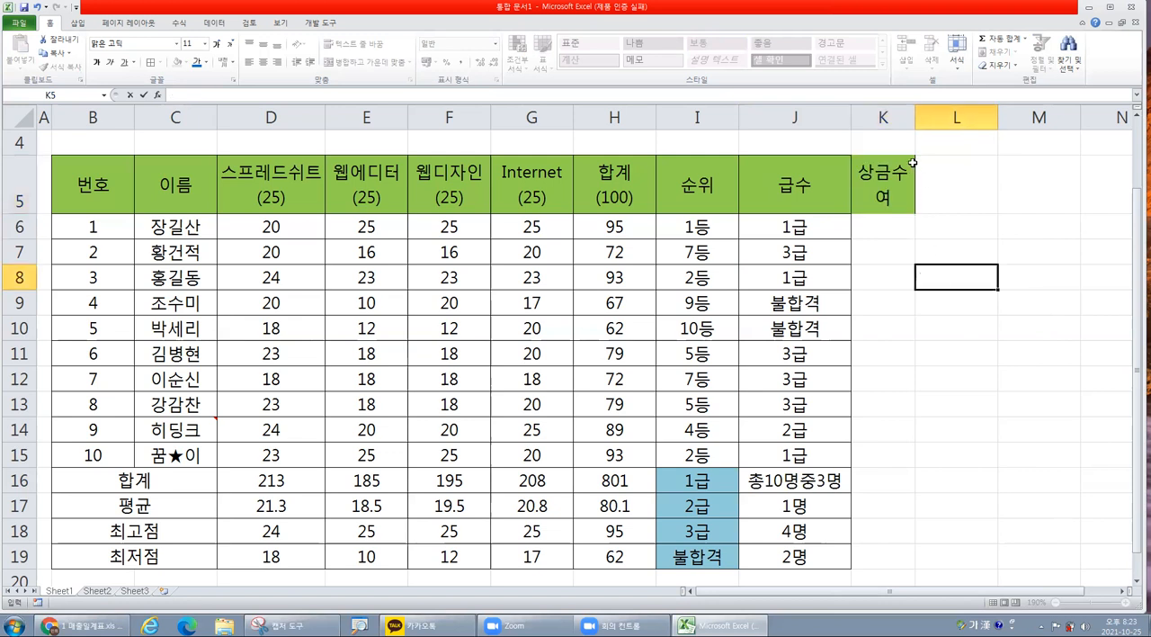
pyautogui.moveTo(886, 117); pyautogui.dragTo(932, 120)
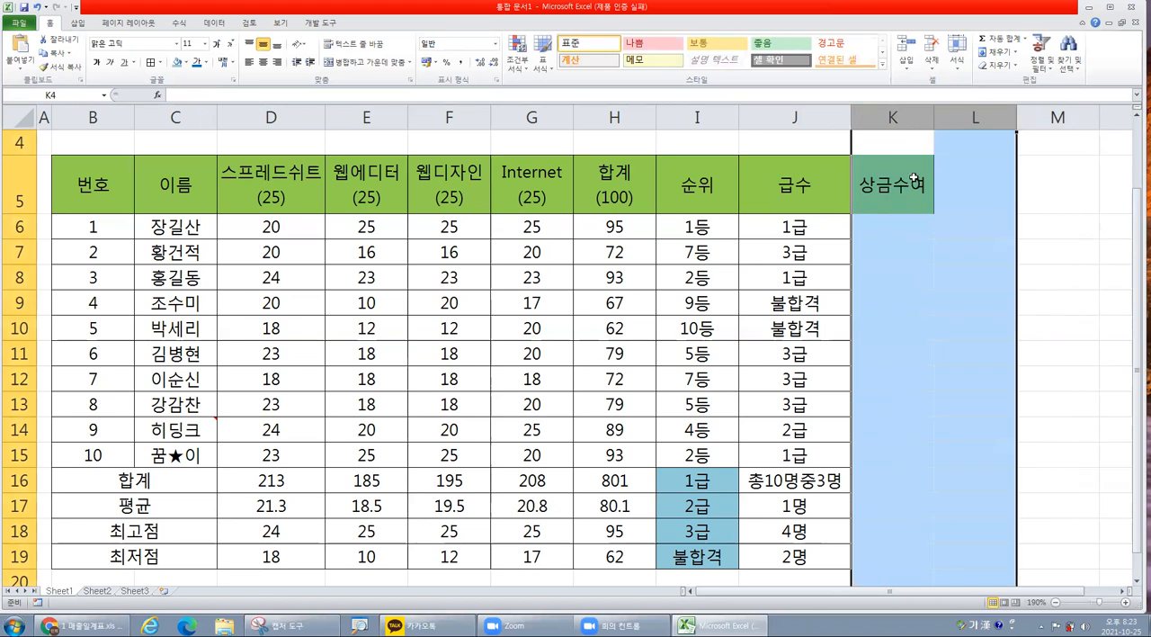
pyautogui.click(913, 184)
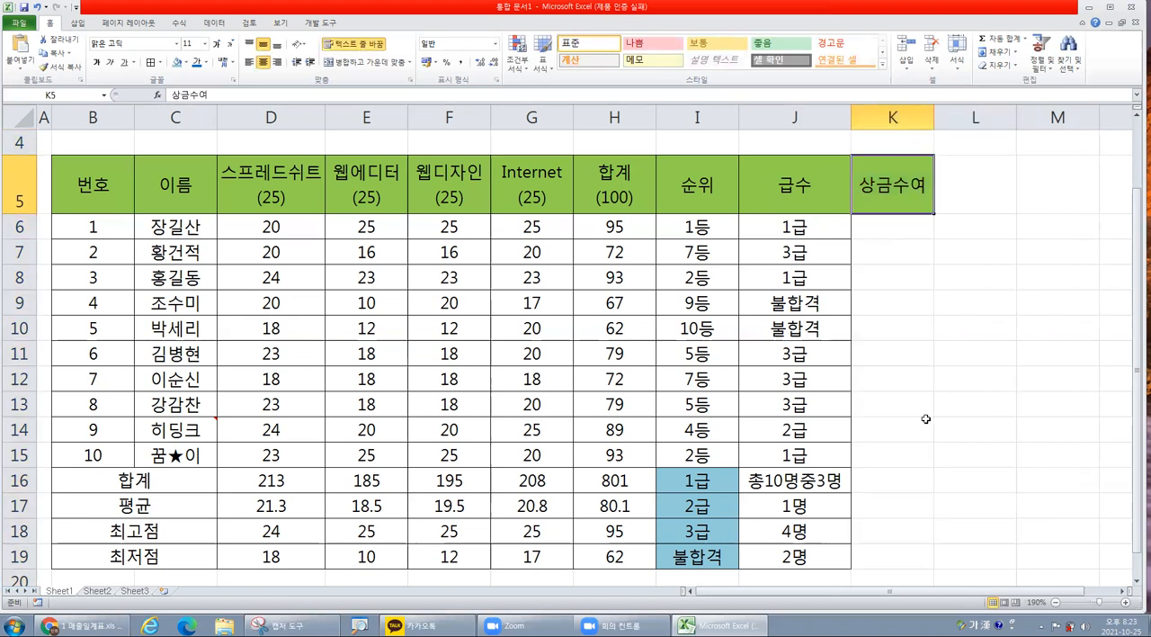
# Enter the task note "순위가 3등안에 든 사람에게 상금 수여라고 입력해라." in L10.
pyautogui.click(991, 333)
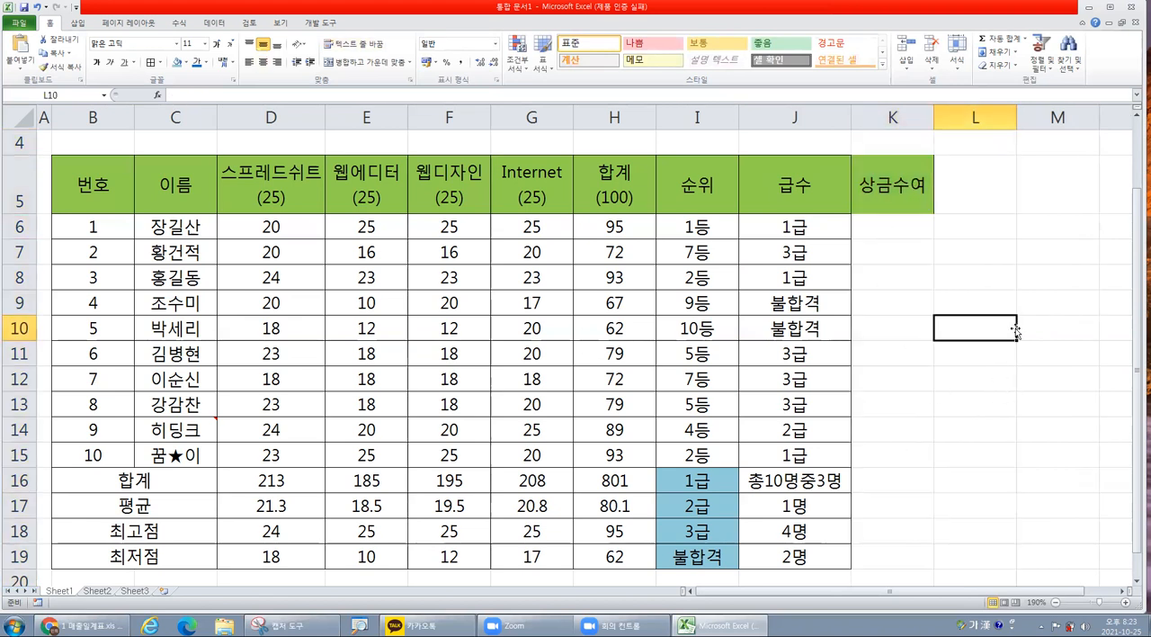
pyautogui.write('순위가 3등안에 든 사람에게 상금 수여라고 입력해라.')
pyautogui.press('Return')
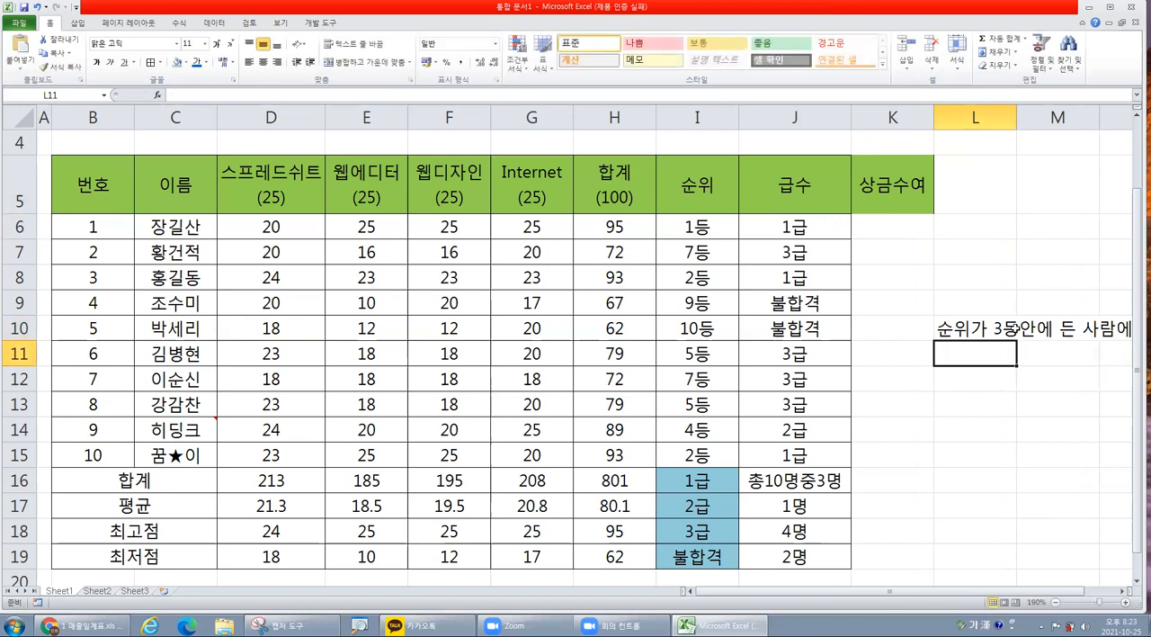
# Turn on text wrapping for the task note in L10.
pyautogui.click(998, 324)
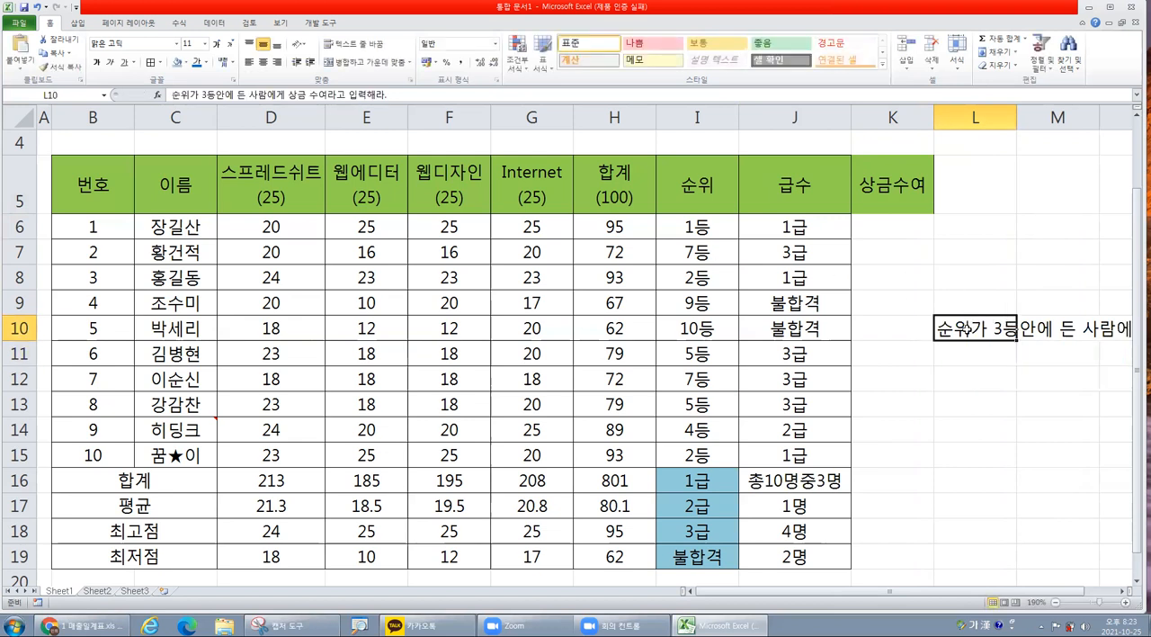
pyautogui.rightClick(968, 329)
pyautogui.click(1012, 509)
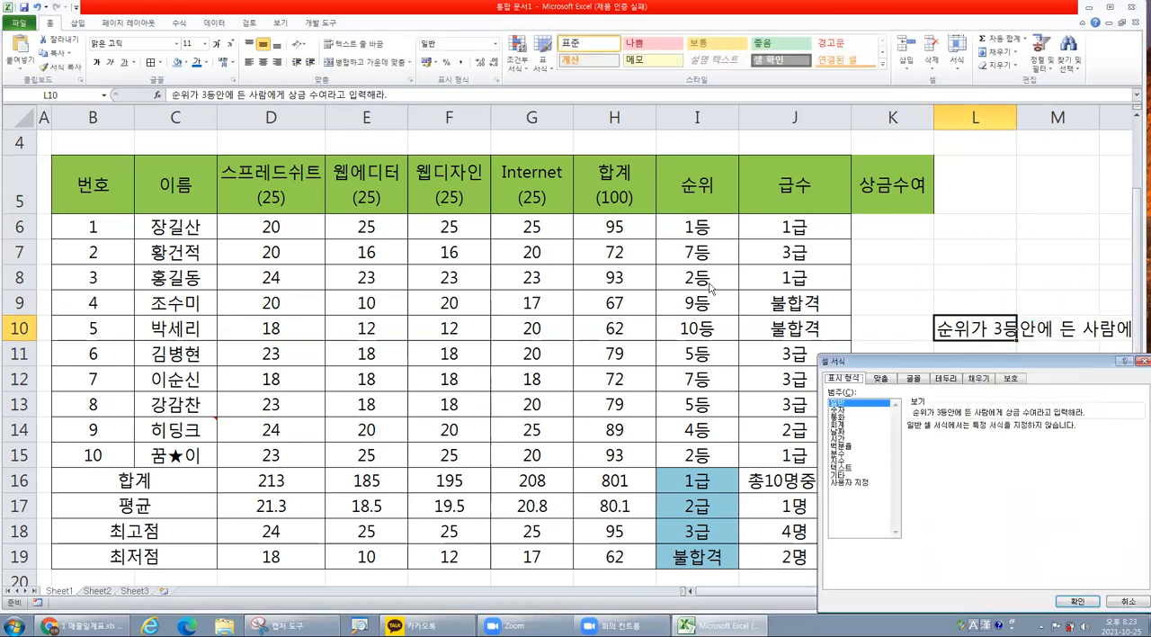
pyautogui.click(885, 477)
pyautogui.click(1078, 601)
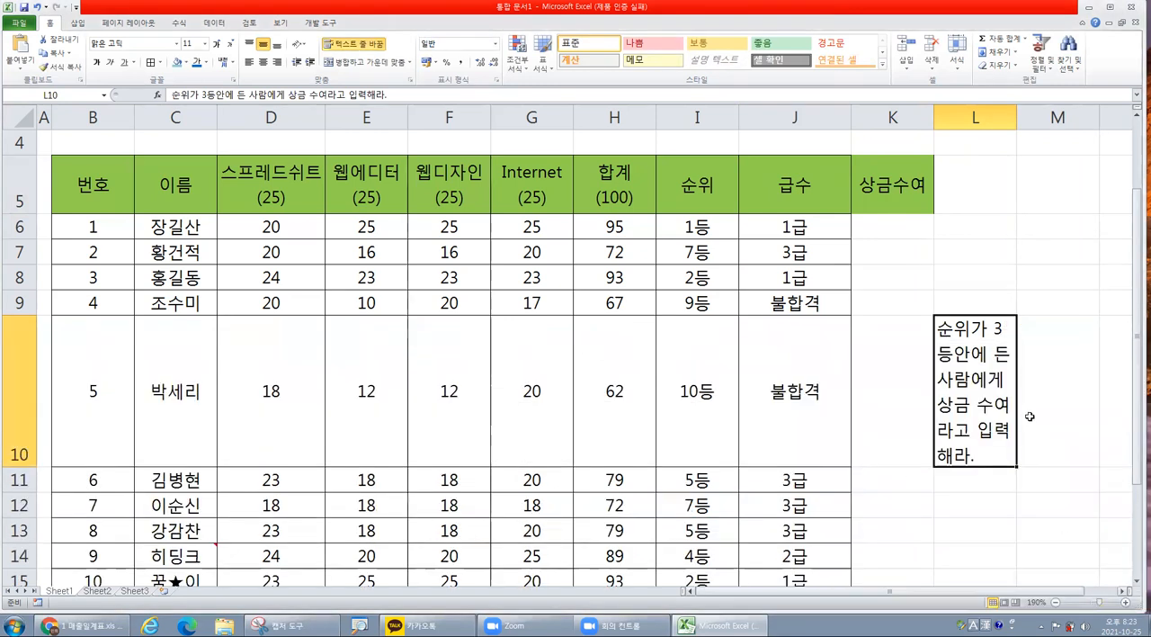
# Shorten the task note in L10 so that it ends with 상금 수여라고 입력.
pyautogui.click(1042, 385)
pyautogui.click(984, 363)
pyautogui.doubleClick(990, 458)
pyautogui.press('BackSpace')
pyautogui.press('BackSpace')
pyautogui.press('BackSpace')
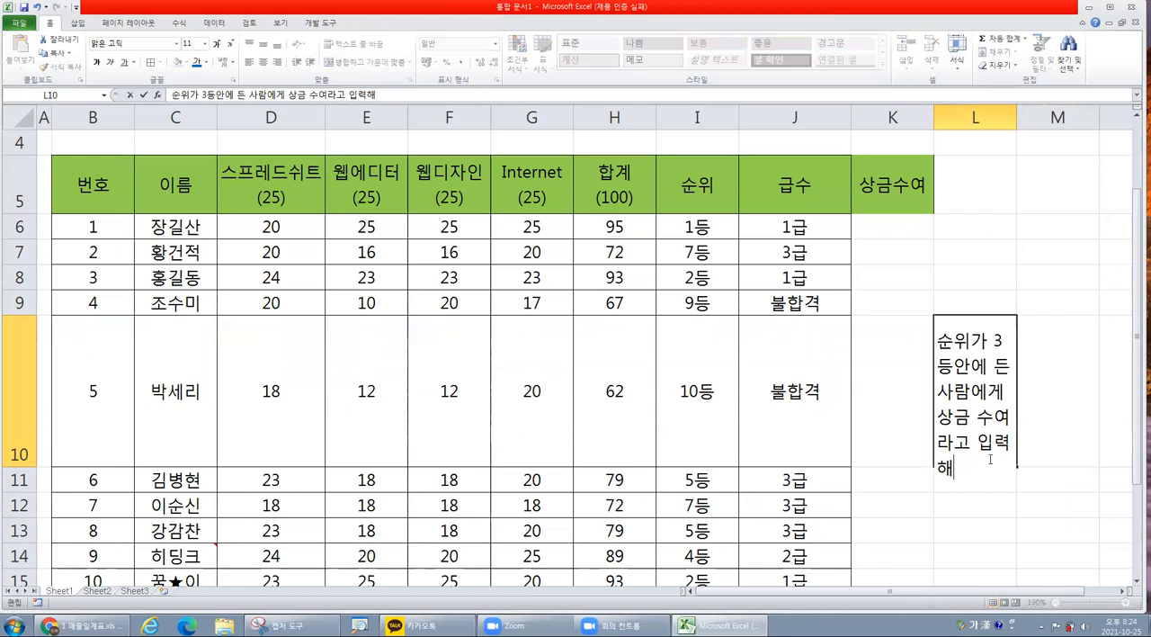
pyautogui.click(1033, 488)
pyautogui.click(960, 362)
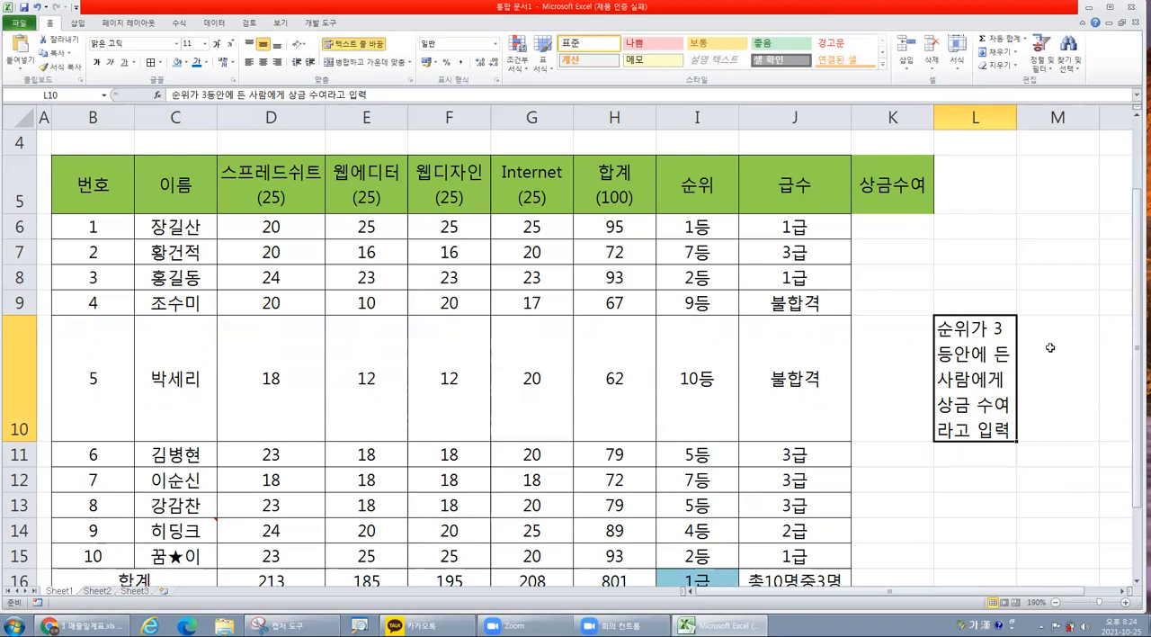
# Add borders to the 상금수여 cells K6:K15 and move the task note from L10 to M5.
pyautogui.click(872, 218)
pyautogui.moveTo(872, 219); pyautogui.dragTo(890, 554)
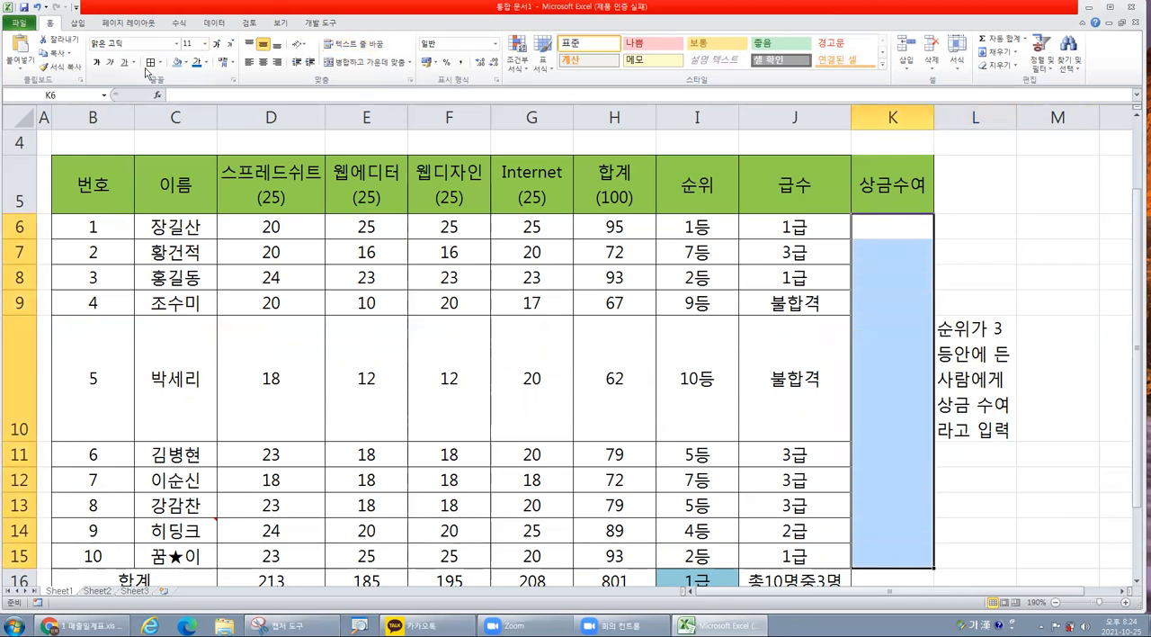
pyautogui.click(981, 336)
pyautogui.moveTo(985, 318); pyautogui.dragTo(1030, 207)
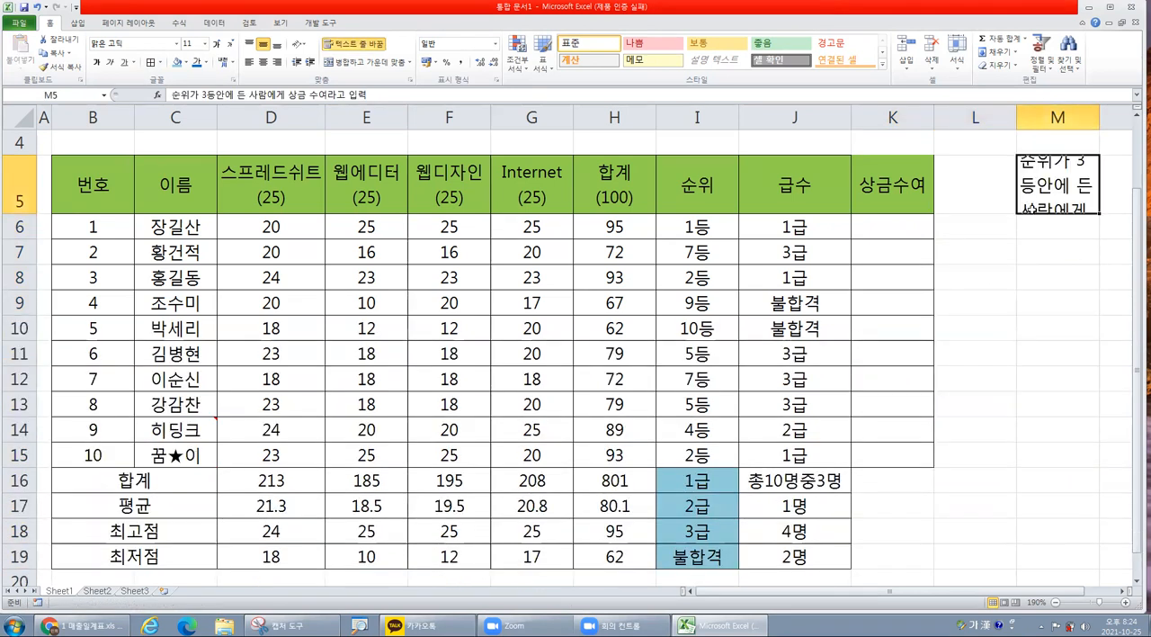
pyautogui.click(1009, 259)
pyautogui.click(1080, 190)
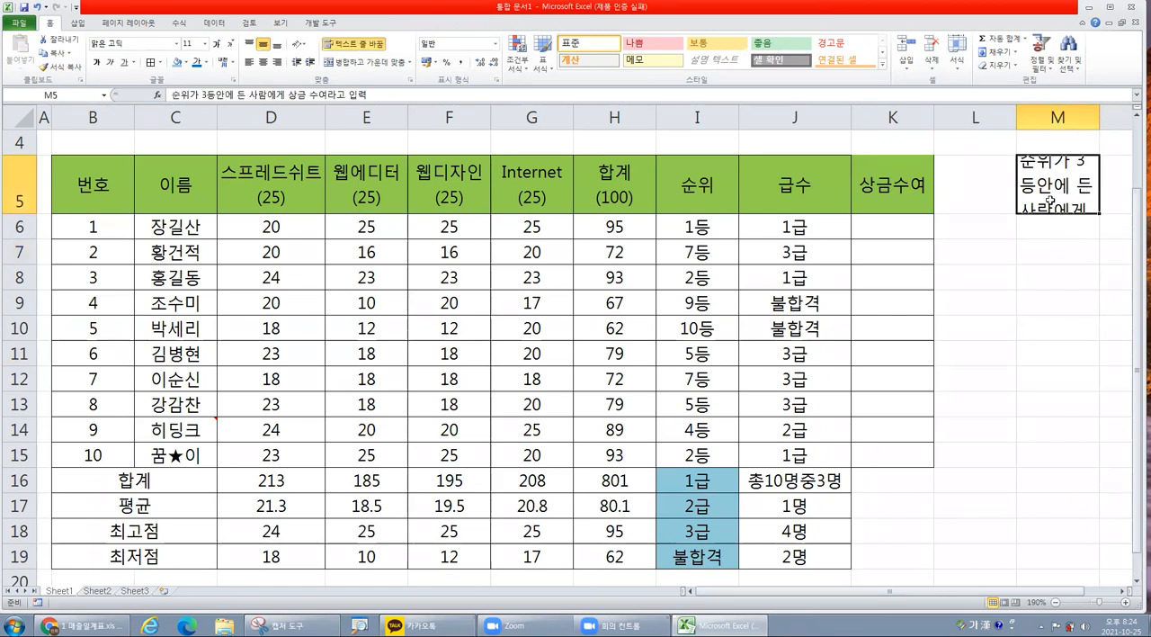
pyautogui.click(890, 229)
pyautogui.click(1066, 191)
pyautogui.click(1030, 223)
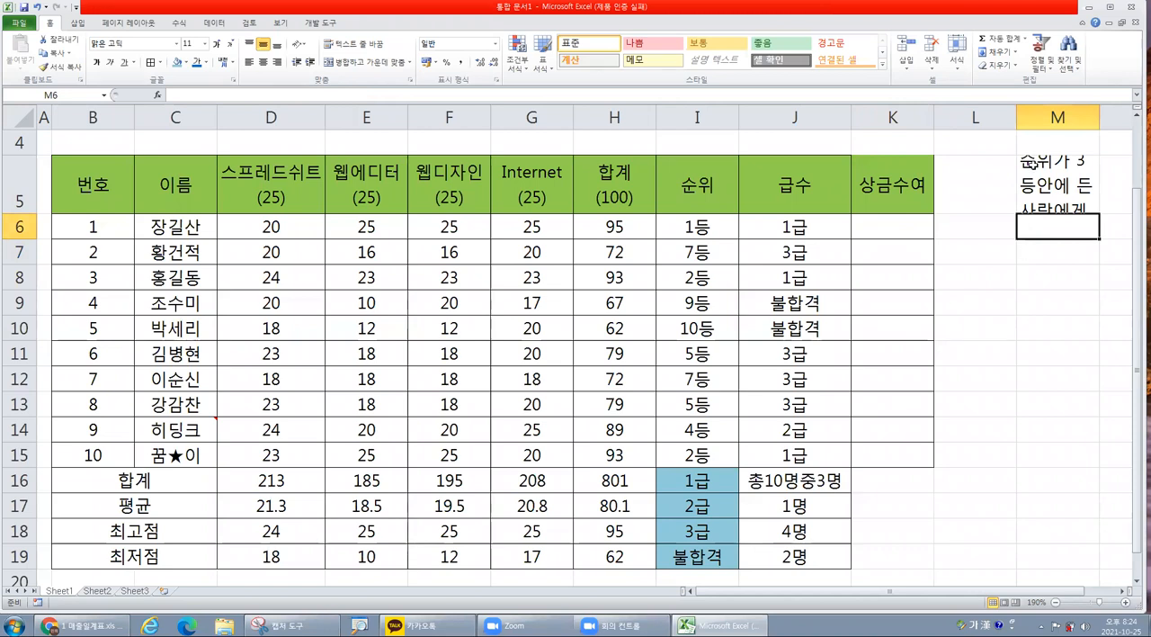
# Narrow the empty column L and widen column M to give the task note more room.
pyautogui.moveTo(1016, 116); pyautogui.dragTo(970, 116)
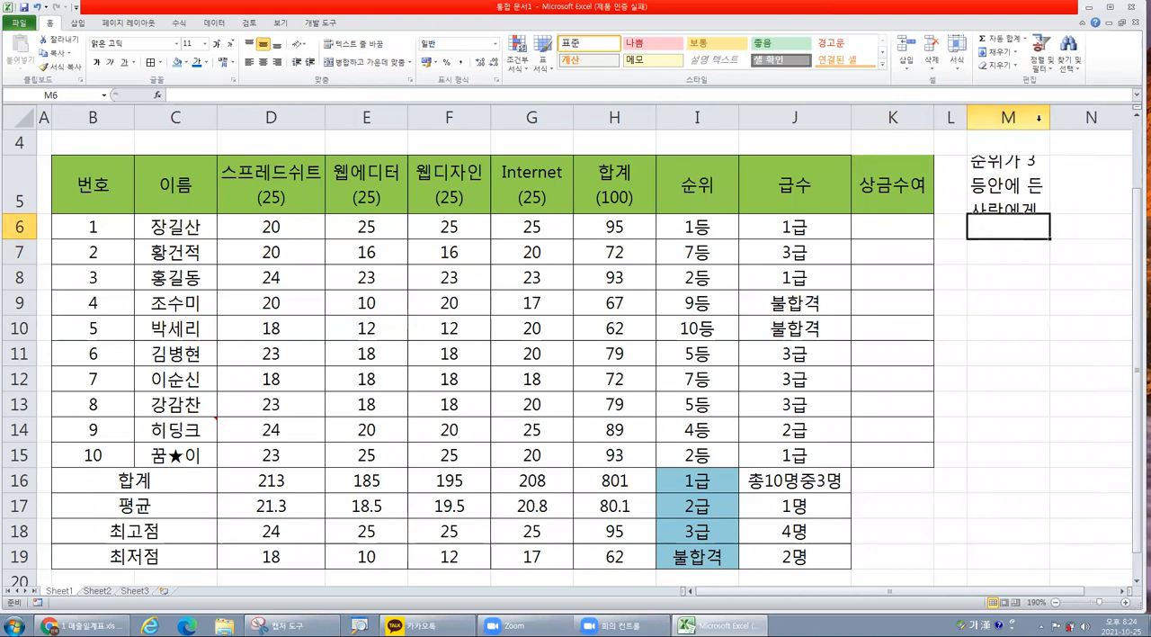
pyautogui.moveTo(1049, 117); pyautogui.dragTo(1119, 118)
pyautogui.click(1061, 268)
# Enter the function hint "rank, if" in M7 below the task note.
pyautogui.click(1016, 250)
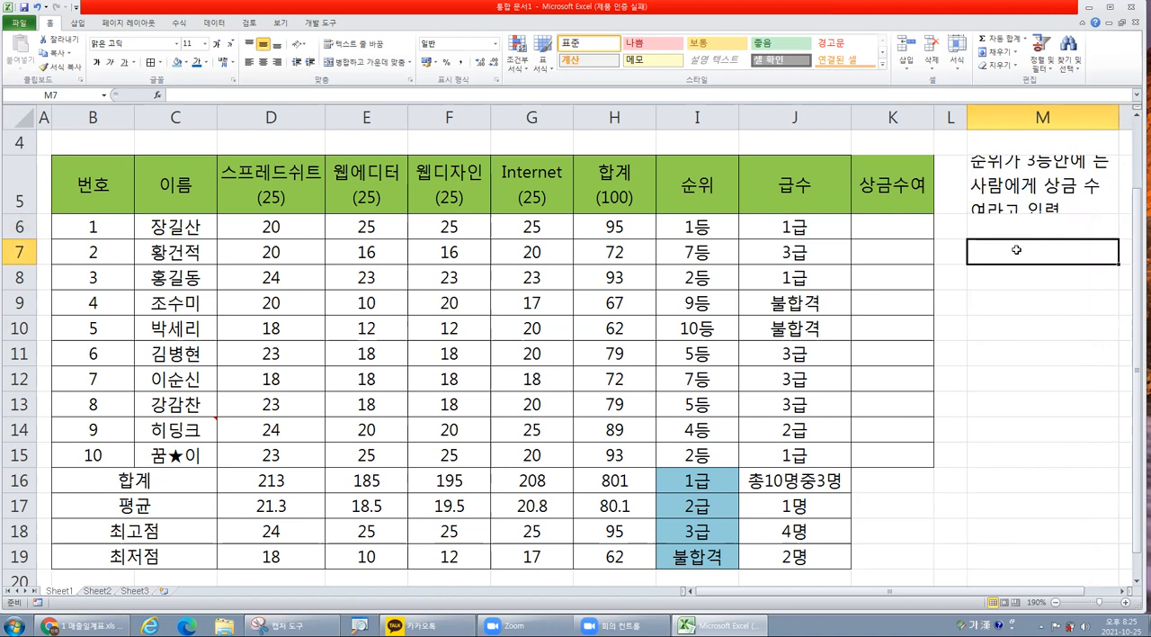
pyautogui.write('ㄱ')
pyautogui.press('BackSpace')
pyautogui.press('Hangul')
pyautogui.write('rank,')
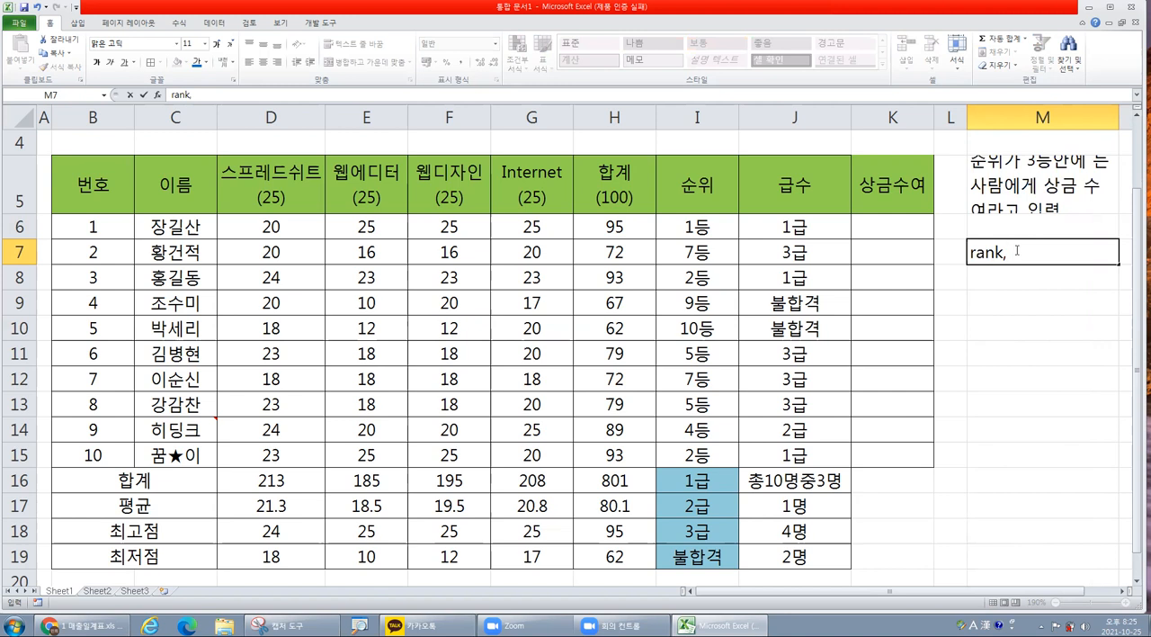
pyautogui.write('if')
pyautogui.click(1004, 304)
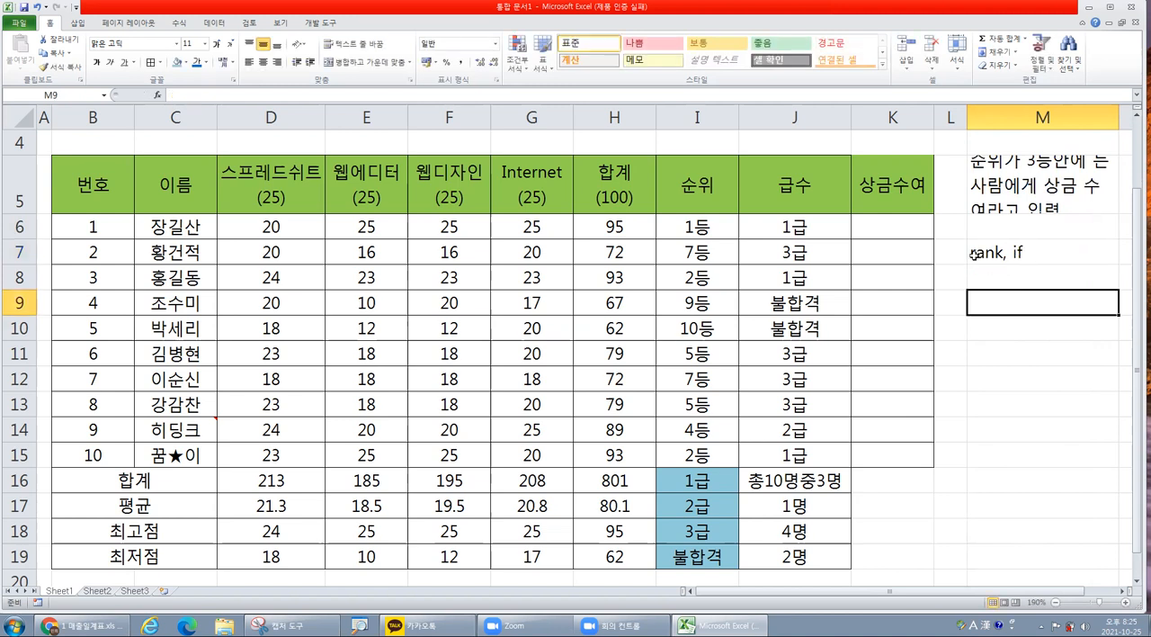
pyautogui.click(1024, 251)
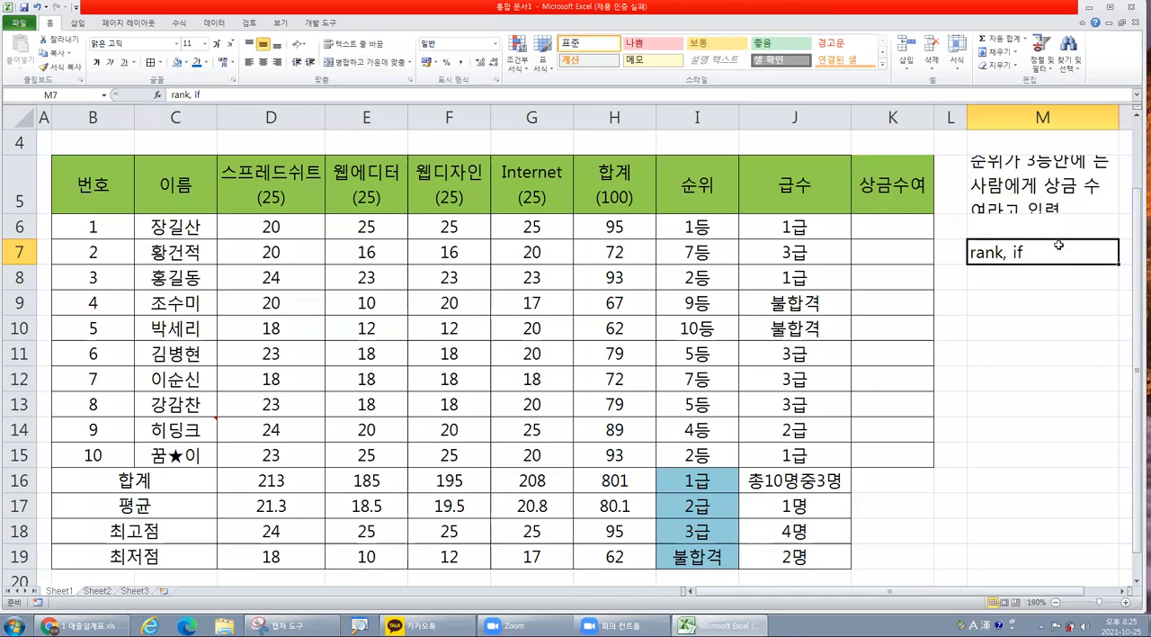
# Insert an IF function in K6 and keep its arguments dialog open with the logical test ready for input.
pyautogui.click(894, 227)
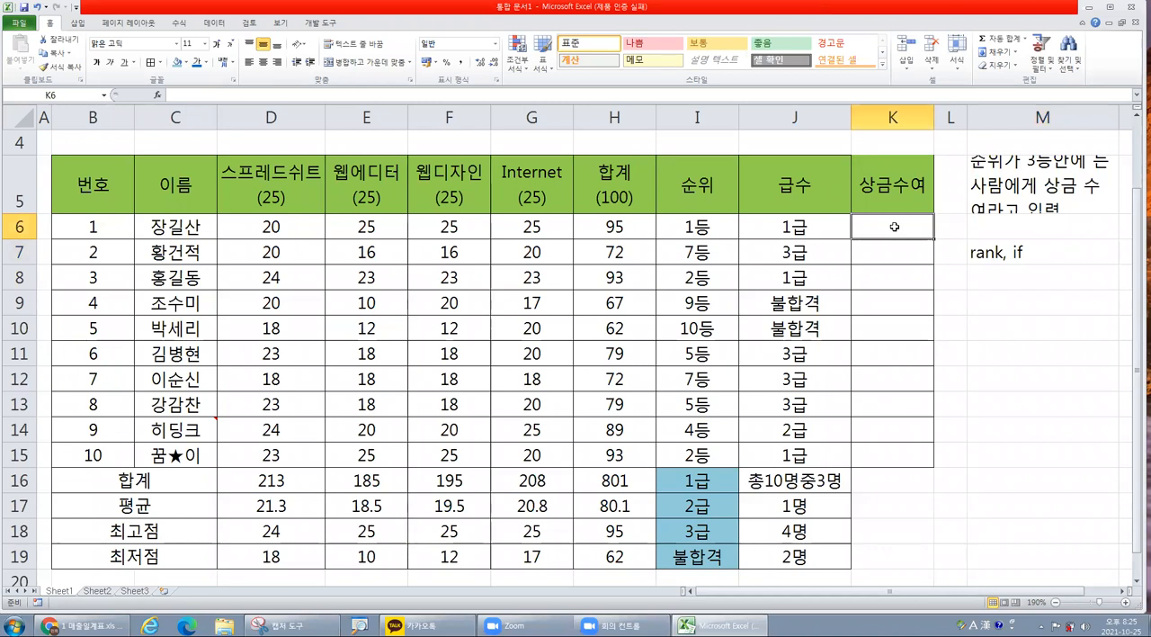
pyautogui.click(159, 96)
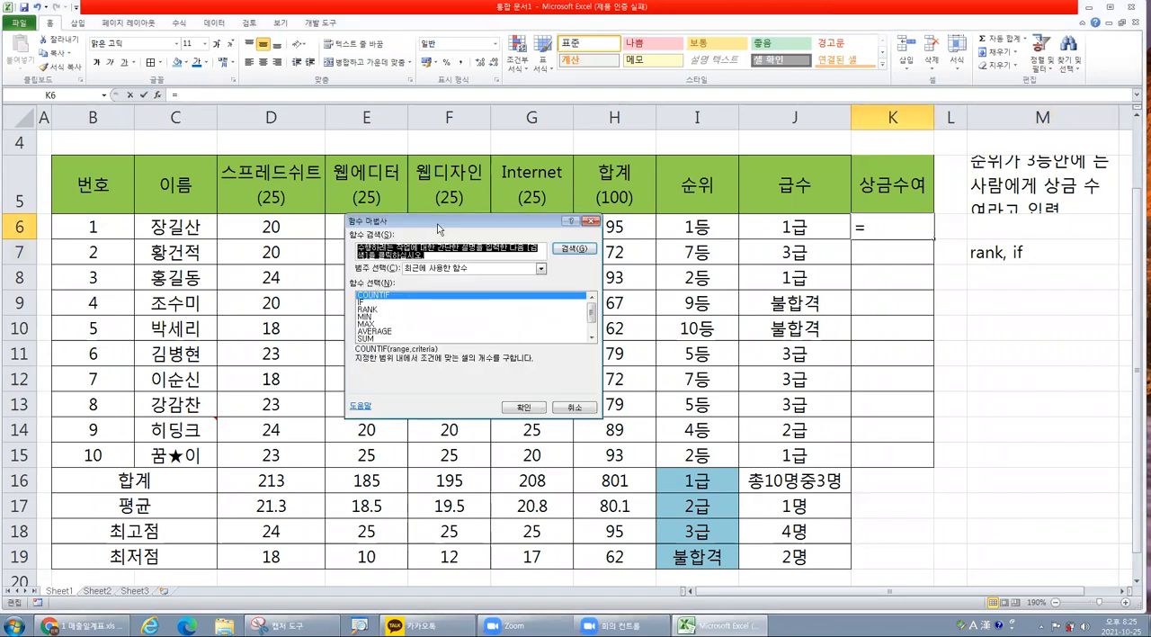
pyautogui.moveTo(440, 224); pyautogui.dragTo(482, 251)
pyautogui.doubleClick(410, 331)
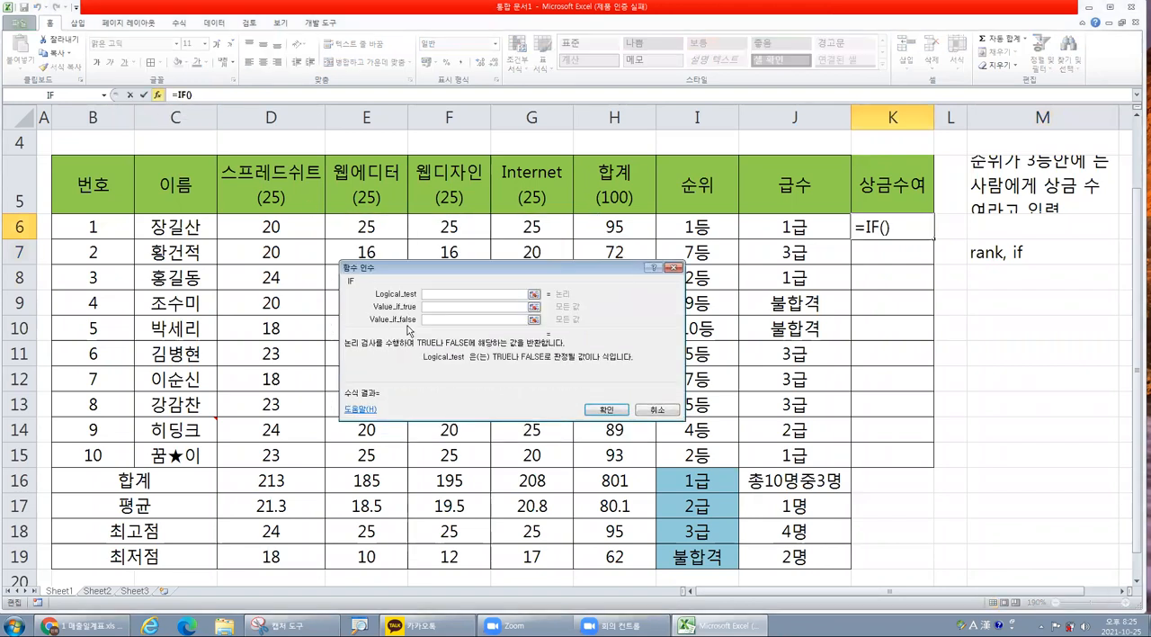
pyautogui.moveTo(600, 331); pyautogui.dragTo(703, 350)
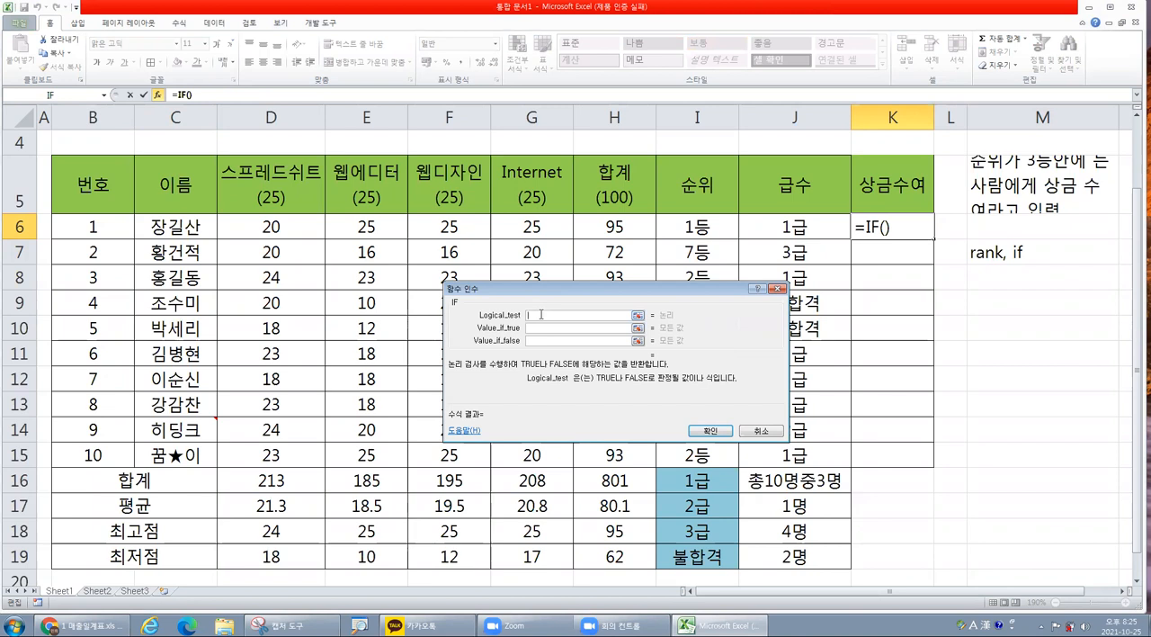
pyautogui.press('ctrl')
# Nest a RANK function inside the logical test of K6's IF and move its dialog clear of the 합계 column.
pyautogui.click(104, 95)
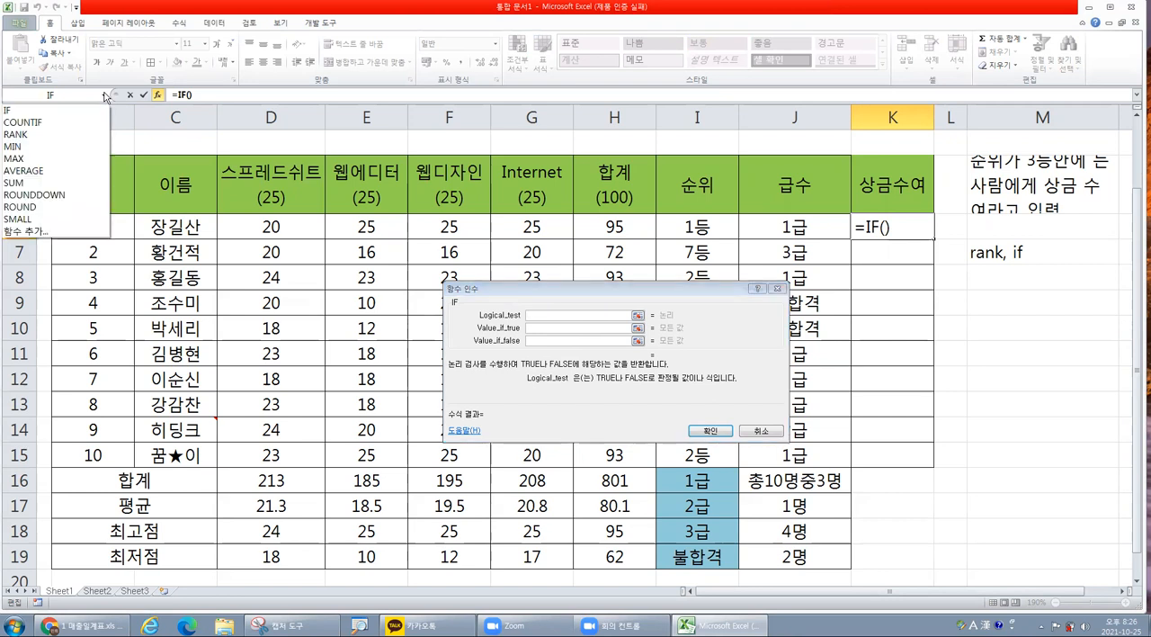
pyautogui.click(48, 135)
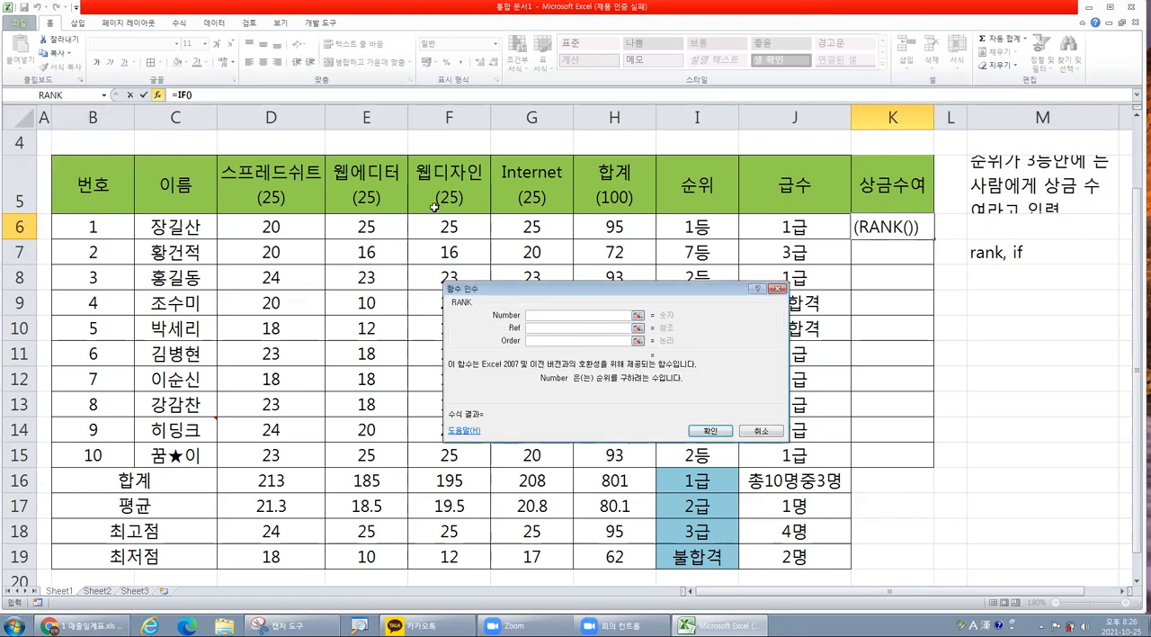
pyautogui.moveTo(530, 296); pyautogui.dragTo(528, 291)
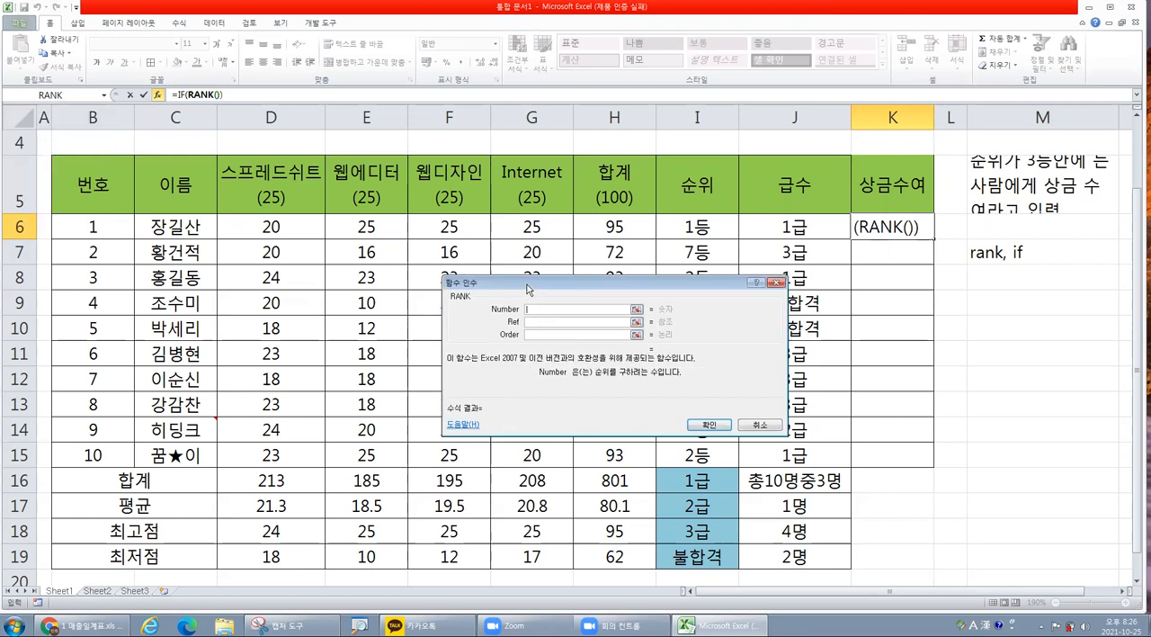
pyautogui.click(196, 96)
pyautogui.moveTo(655, 287); pyautogui.dragTo(970, 278)
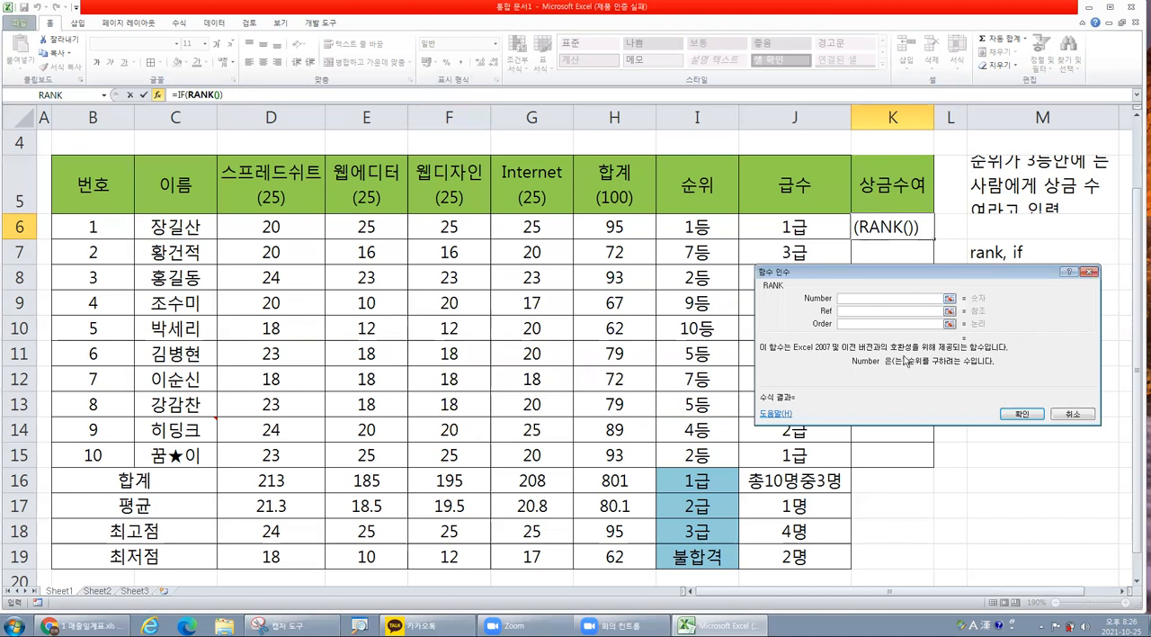
# Set the RANK arguments to Number H6, Ref $H$6:$H$15 as an absolute range, and Order 0.
pyautogui.click(619, 226)
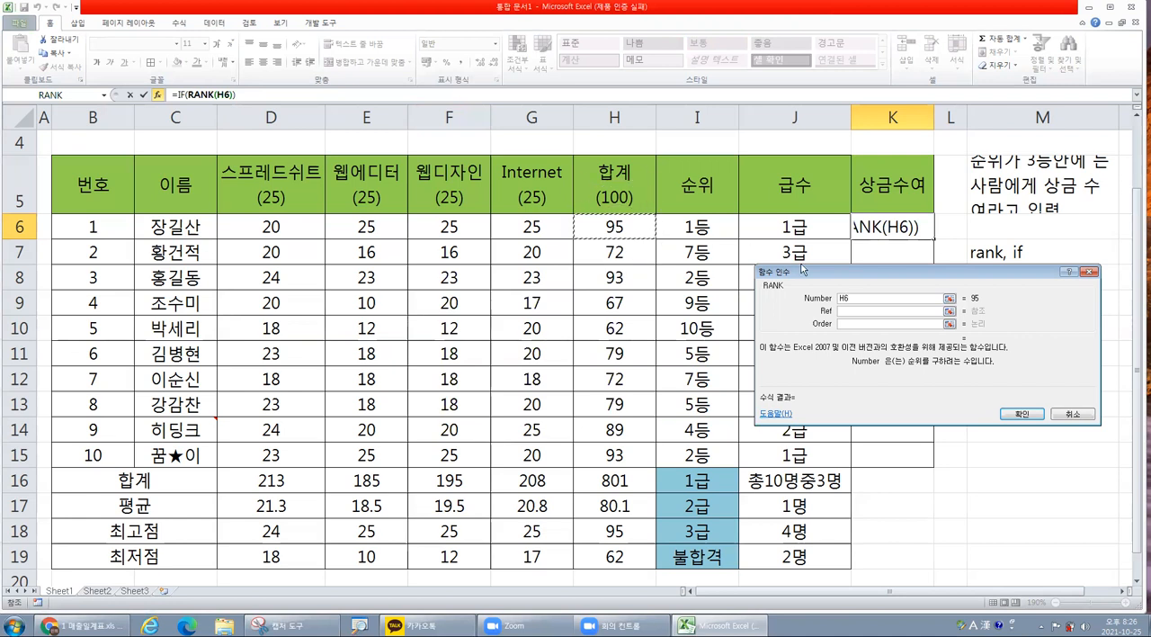
pyautogui.click(855, 311)
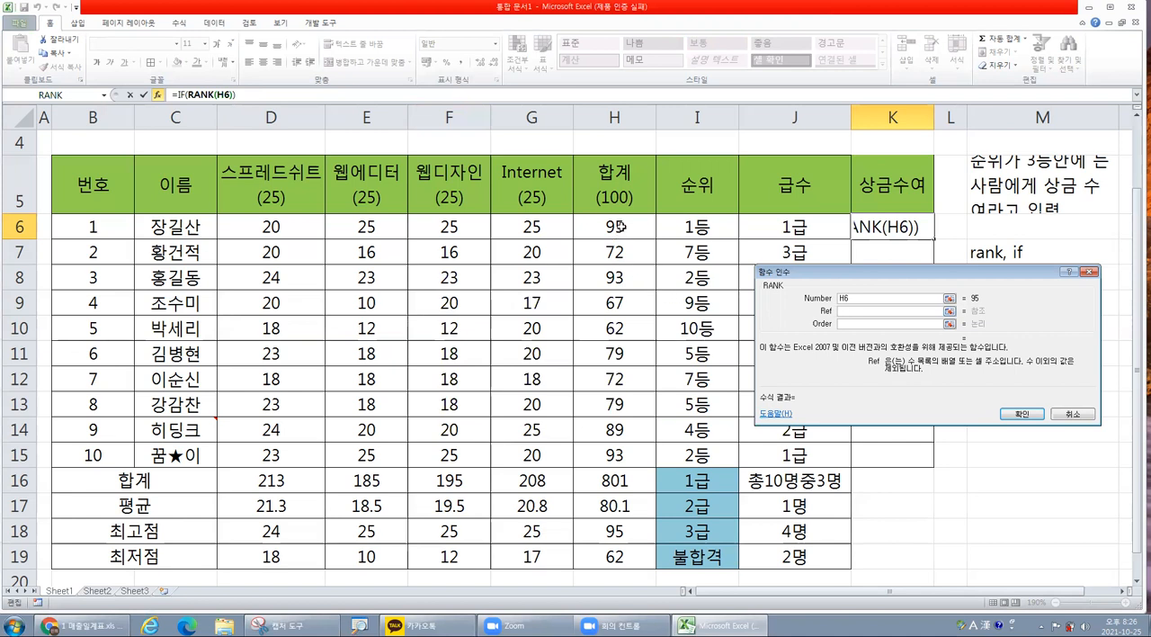
pyautogui.moveTo(623, 227); pyautogui.dragTo(614, 456)
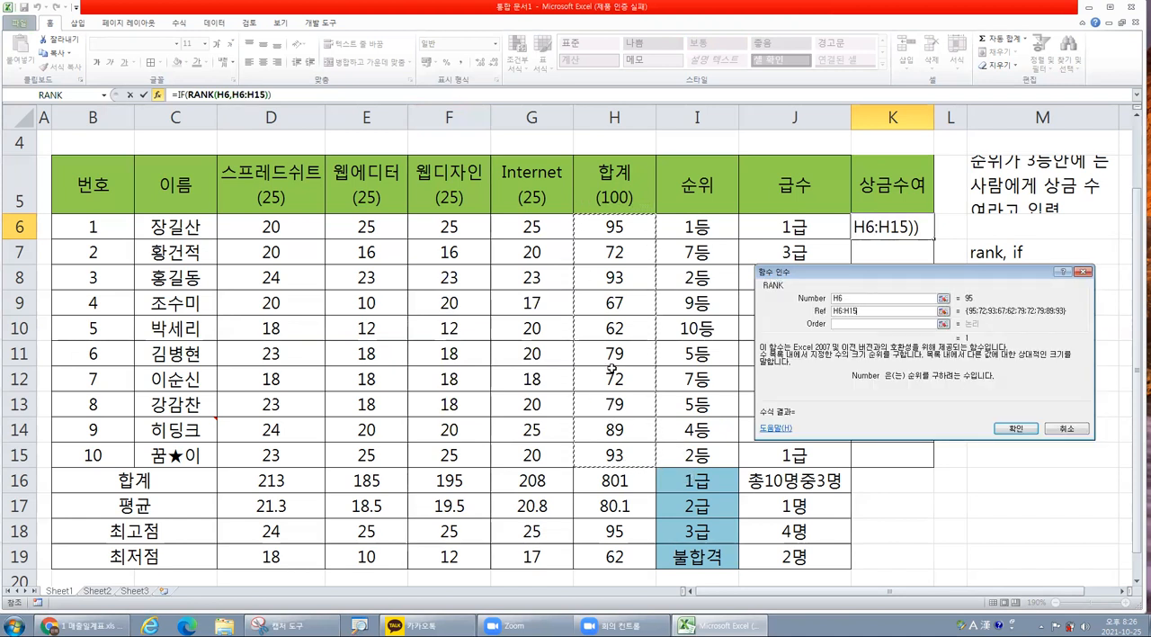
pyautogui.press('F4')
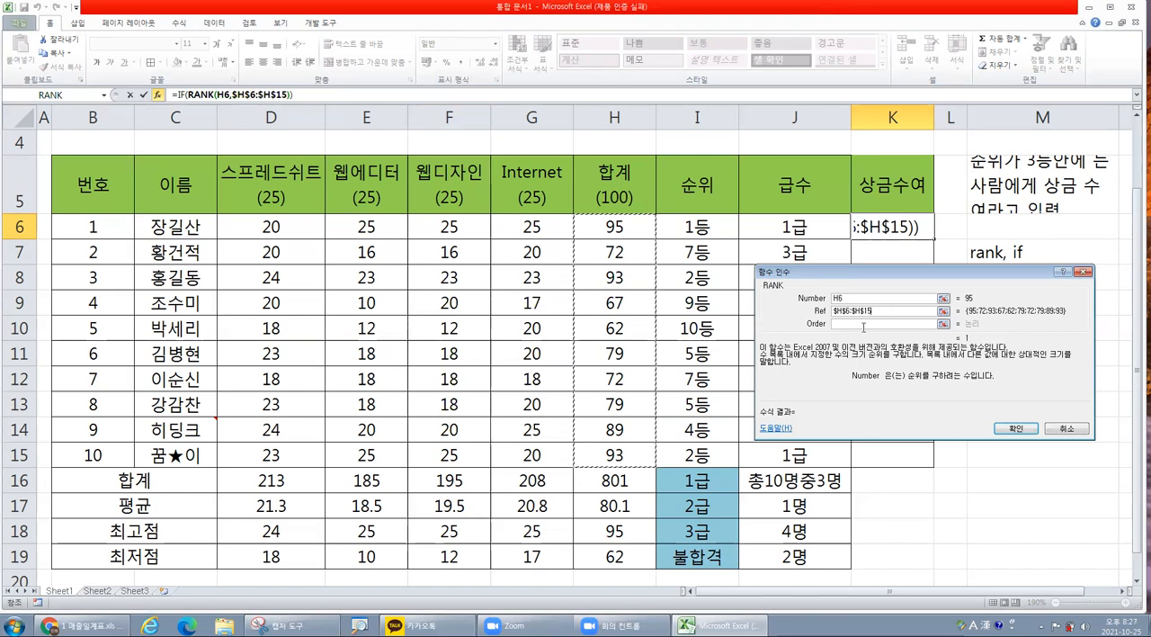
pyautogui.click(863, 324)
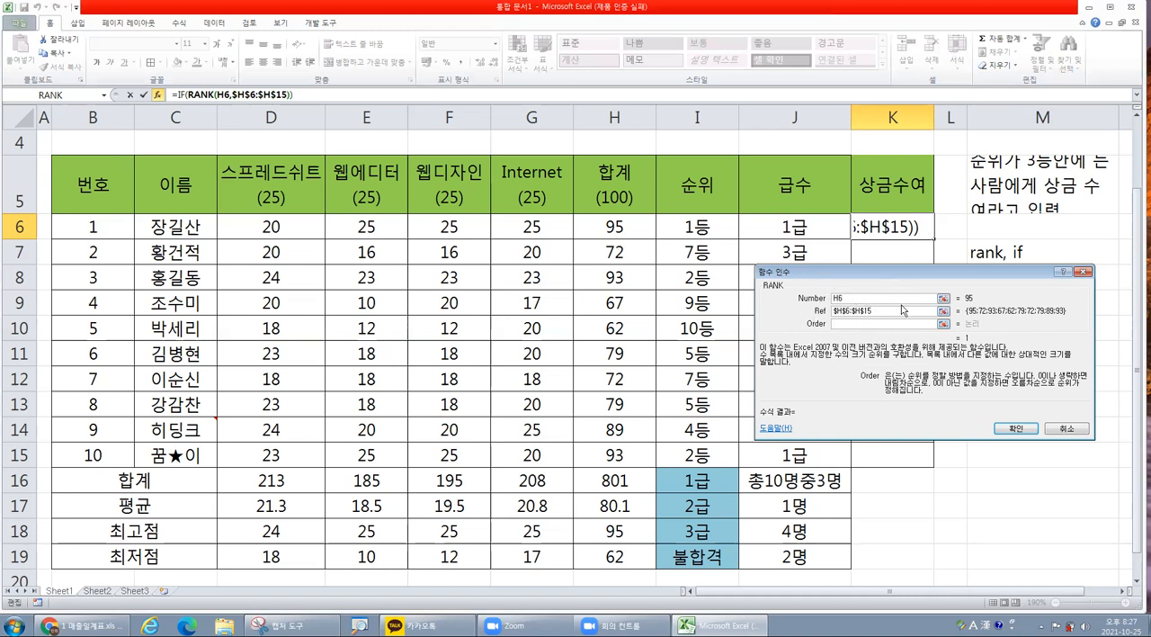
pyautogui.moveTo(894, 270); pyautogui.dragTo(675, 278)
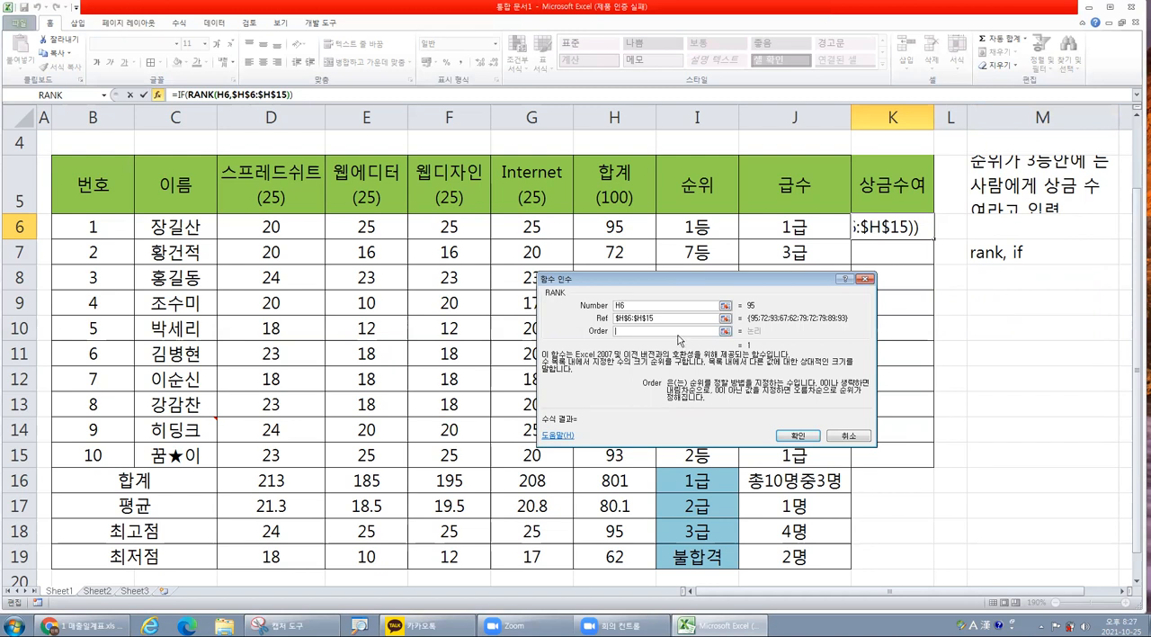
pyautogui.write('0')
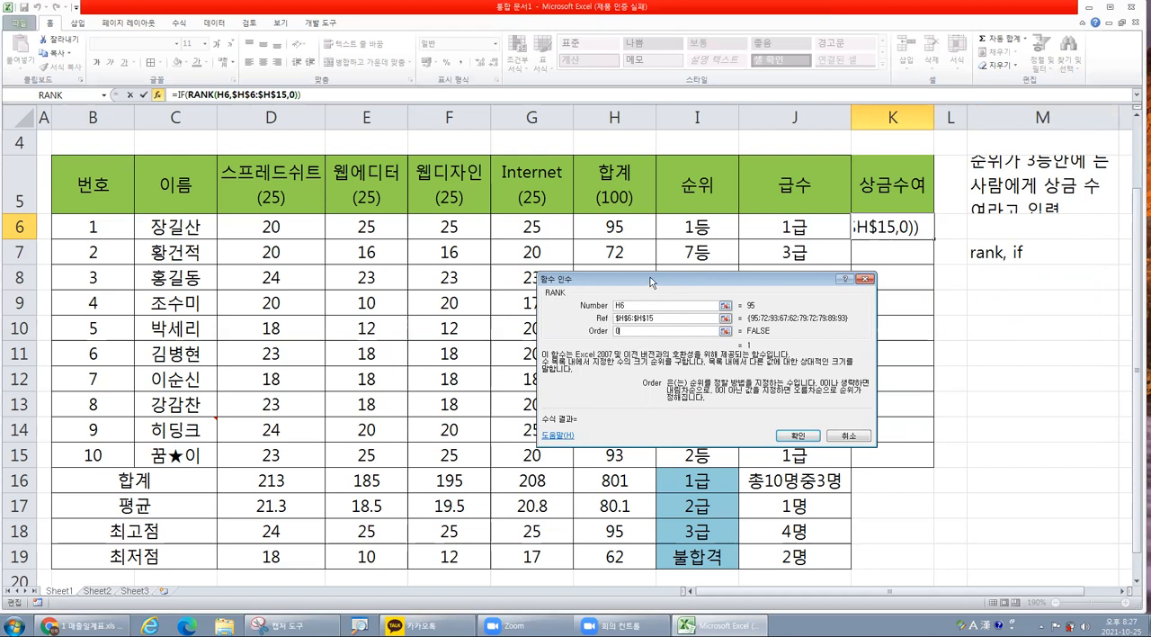
pyautogui.moveTo(650, 282); pyautogui.dragTo(644, 278)
pyautogui.click(796, 438)
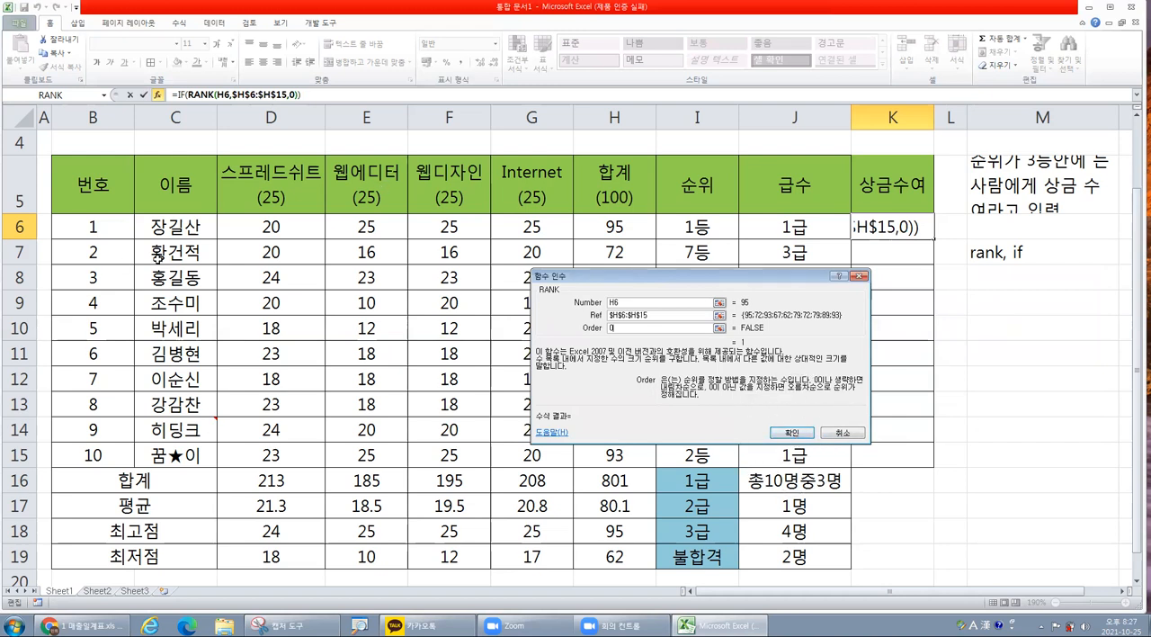
# Return from the nested RANK arguments to the outer IF arguments of the K6 formula.
pyautogui.click(179, 93)
pyautogui.write('IF')
pyautogui.moveTo(601, 279); pyautogui.dragTo(595, 276)
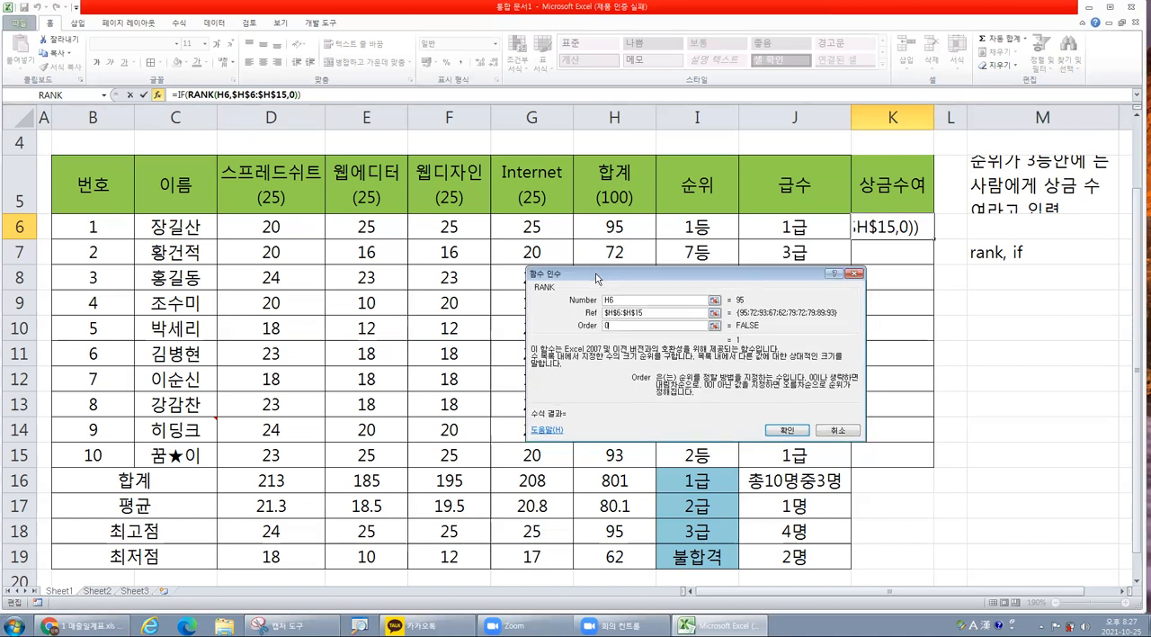
pyautogui.click(181, 94)
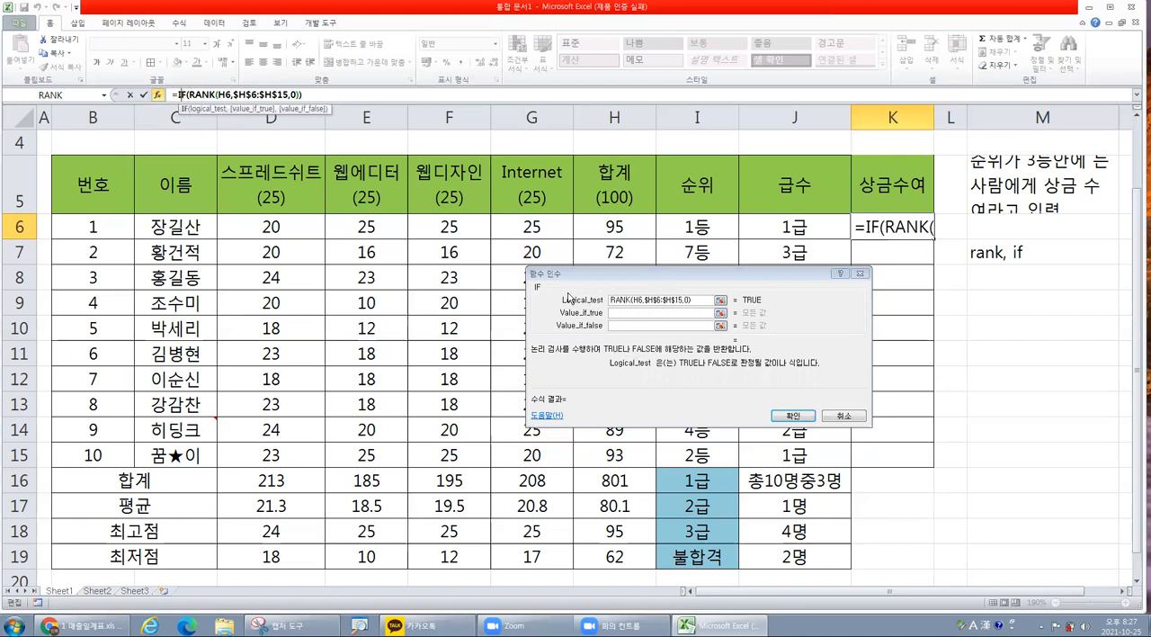
pyautogui.click(203, 94)
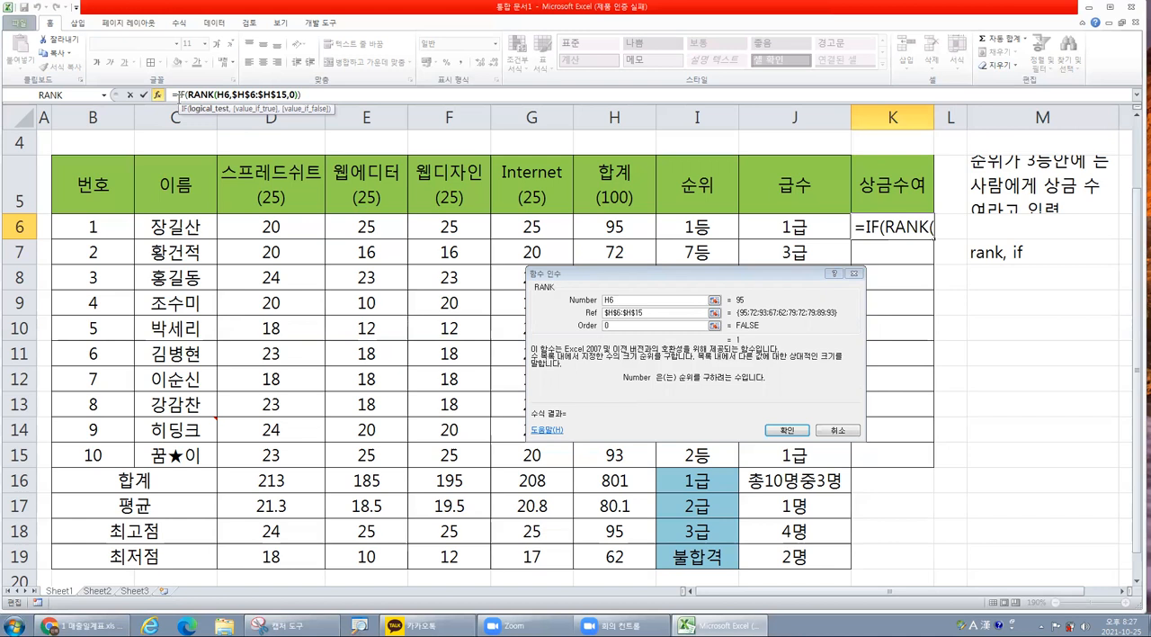
pyautogui.click(179, 95)
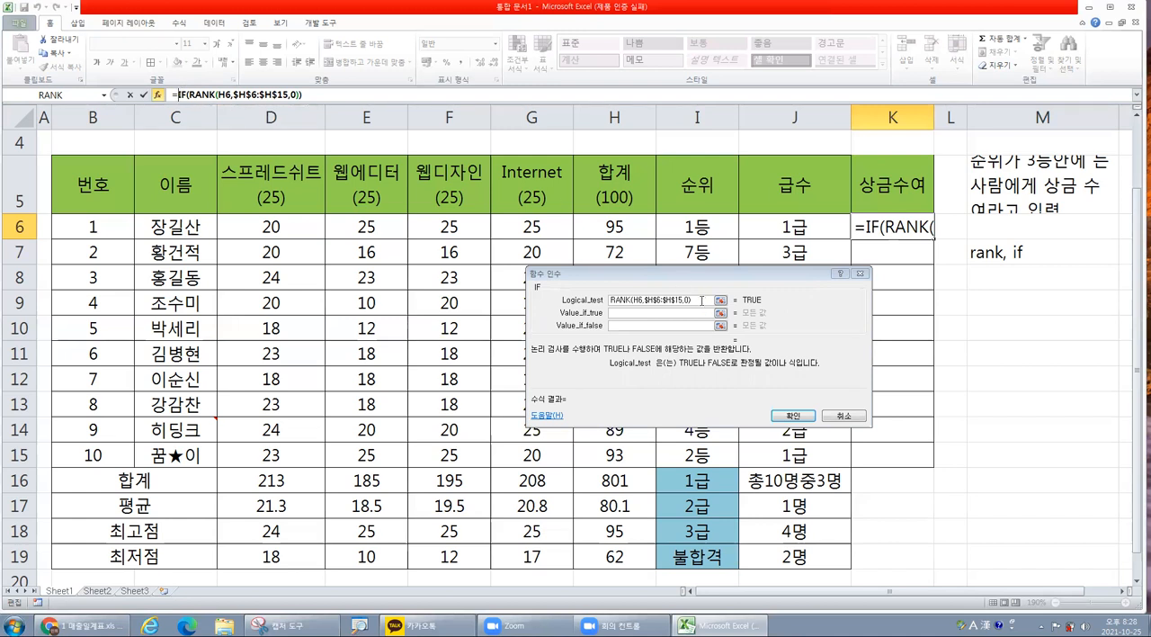
# Open the IF function's Logical_test for editing at the end of RANK(H6,$H$6:$H$15,0).
pyautogui.click(701, 300)
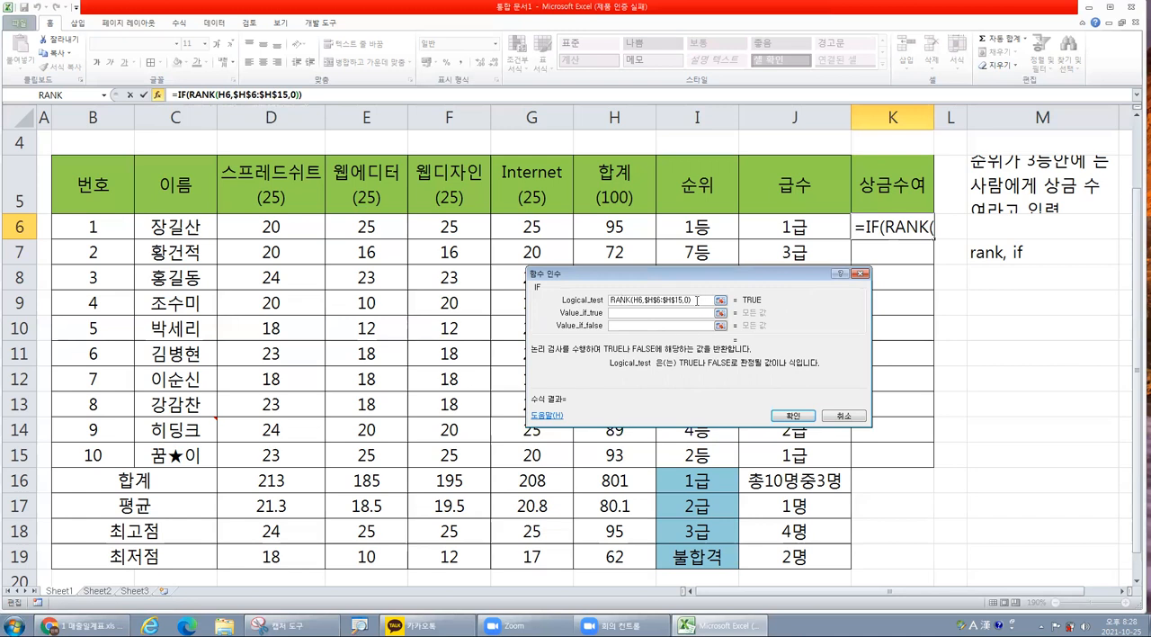
pyautogui.moveTo(697, 300); pyautogui.dragTo(611, 300)
pyautogui.click(700, 300)
pyautogui.moveTo(700, 301); pyautogui.dragTo(606, 304)
pyautogui.click(696, 304)
pyautogui.press('ctrl')
pyautogui.press('ctrl')
pyautogui.press('ctrl')
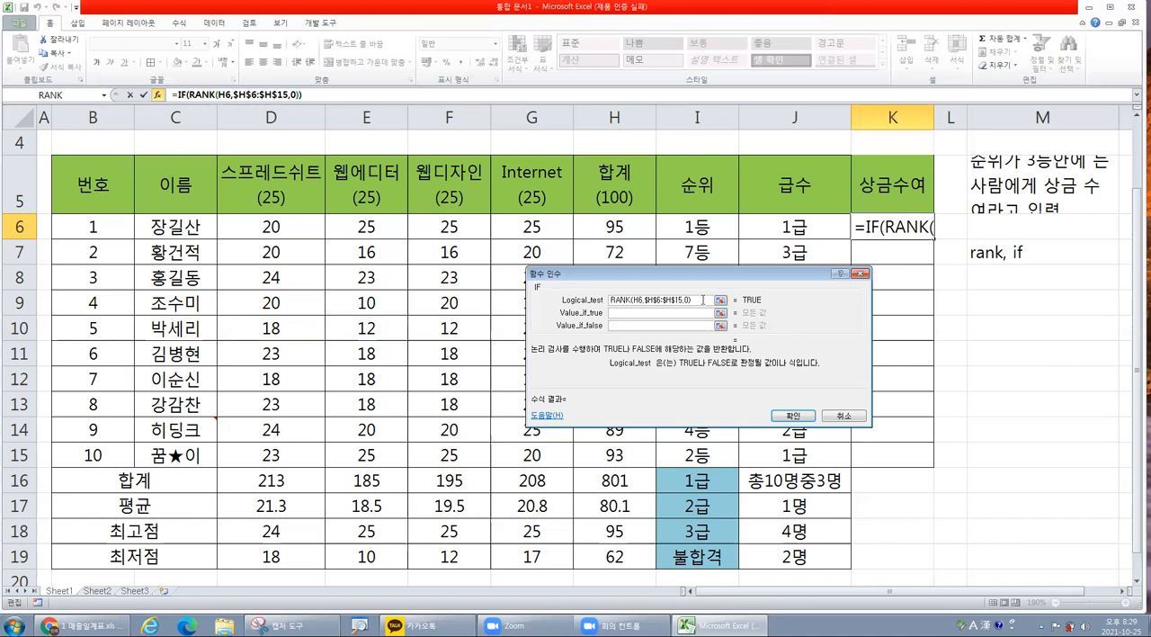
pyautogui.write('<')
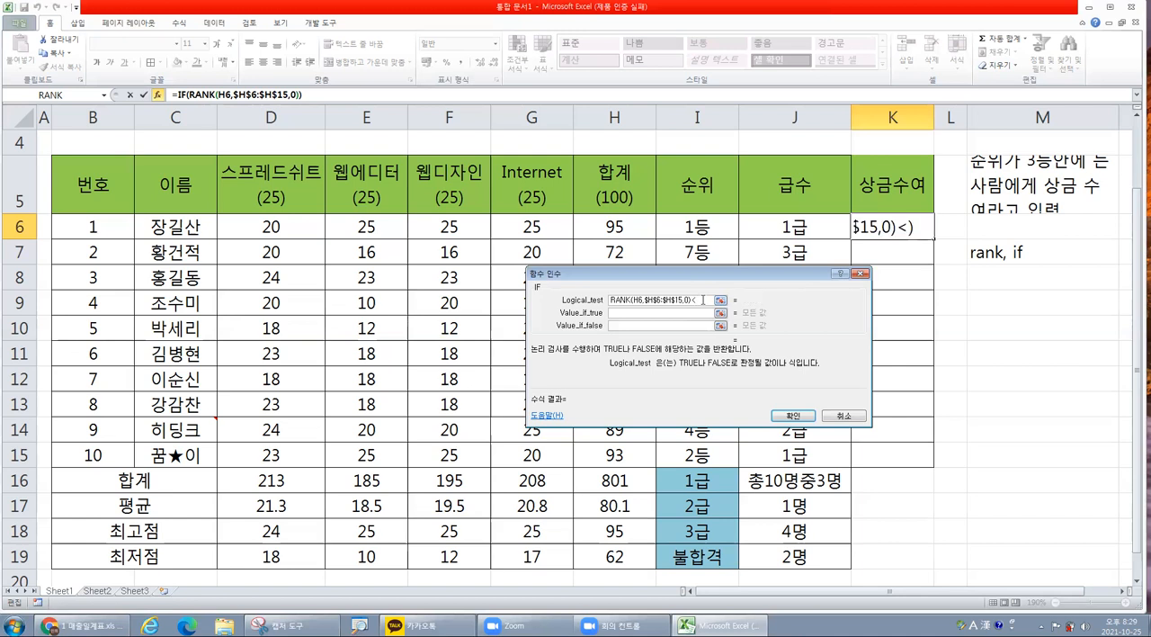
pyautogui.write('=3')
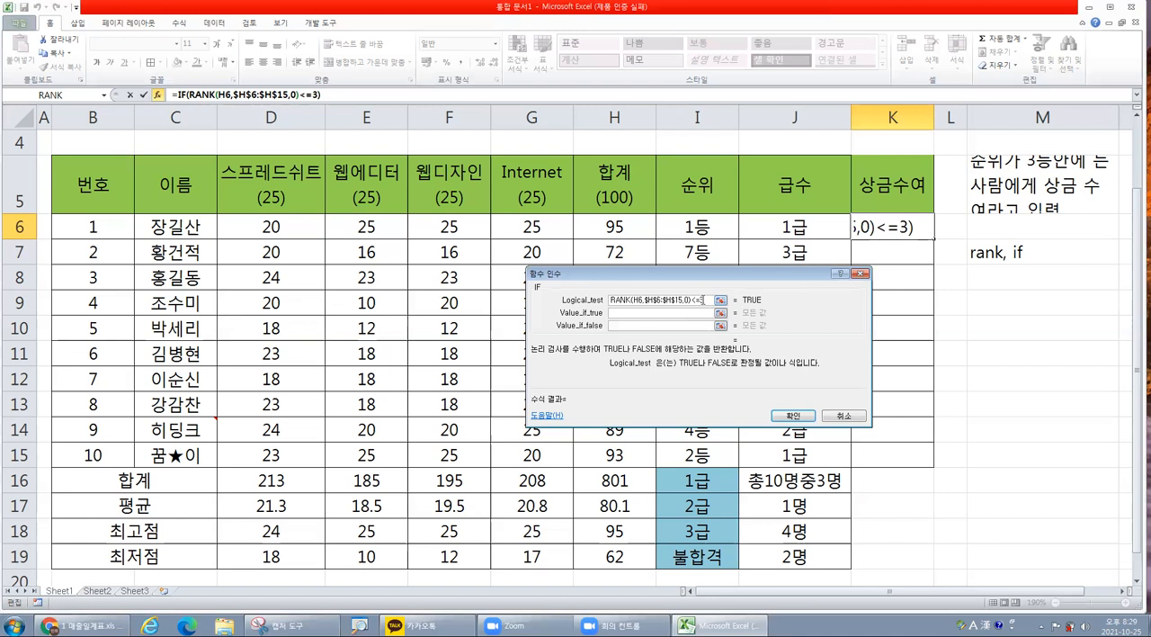
pyautogui.doubleClick(695, 299)
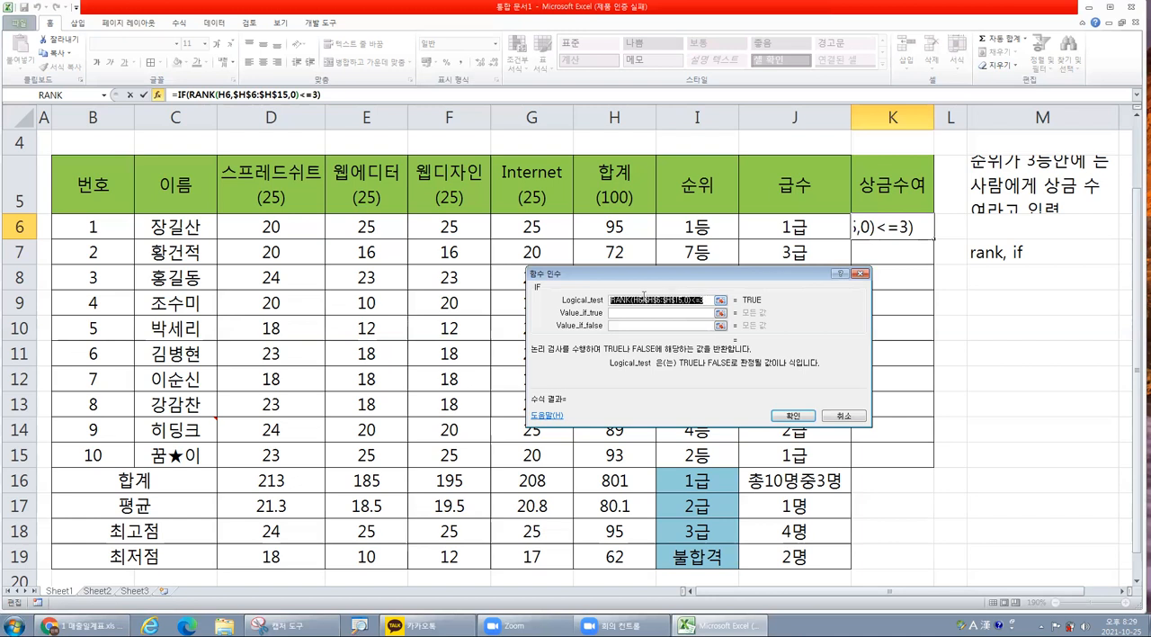
pyautogui.click(705, 300)
pyautogui.press('BackSpace')
pyautogui.press('BackSpace')
pyautogui.press('BackSpace')
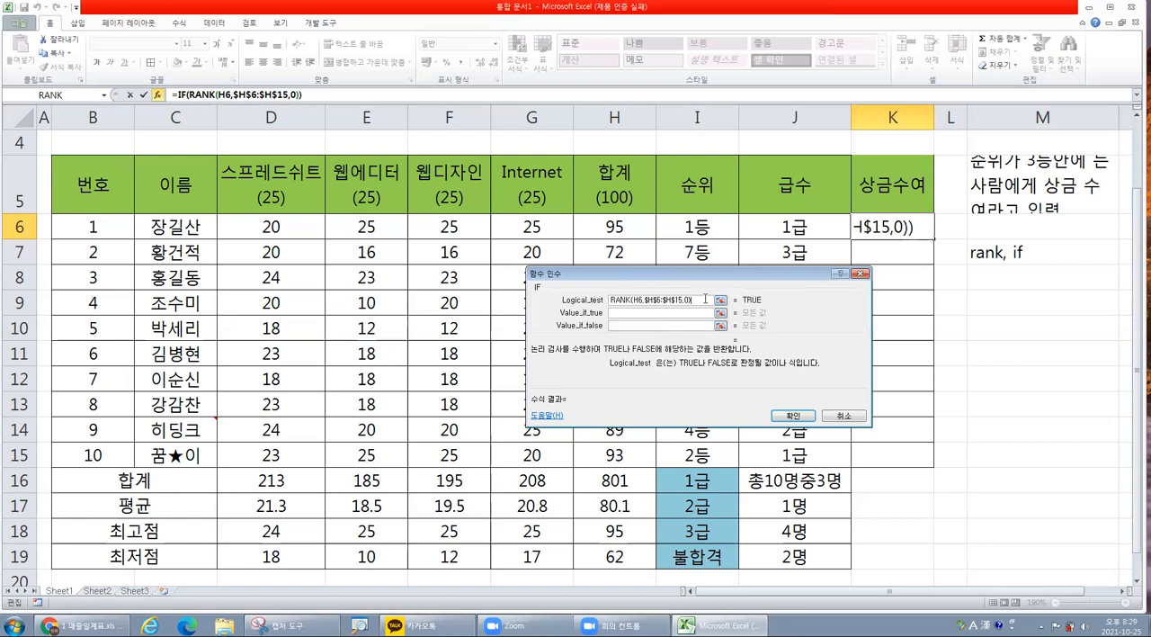
pyautogui.click(672, 312)
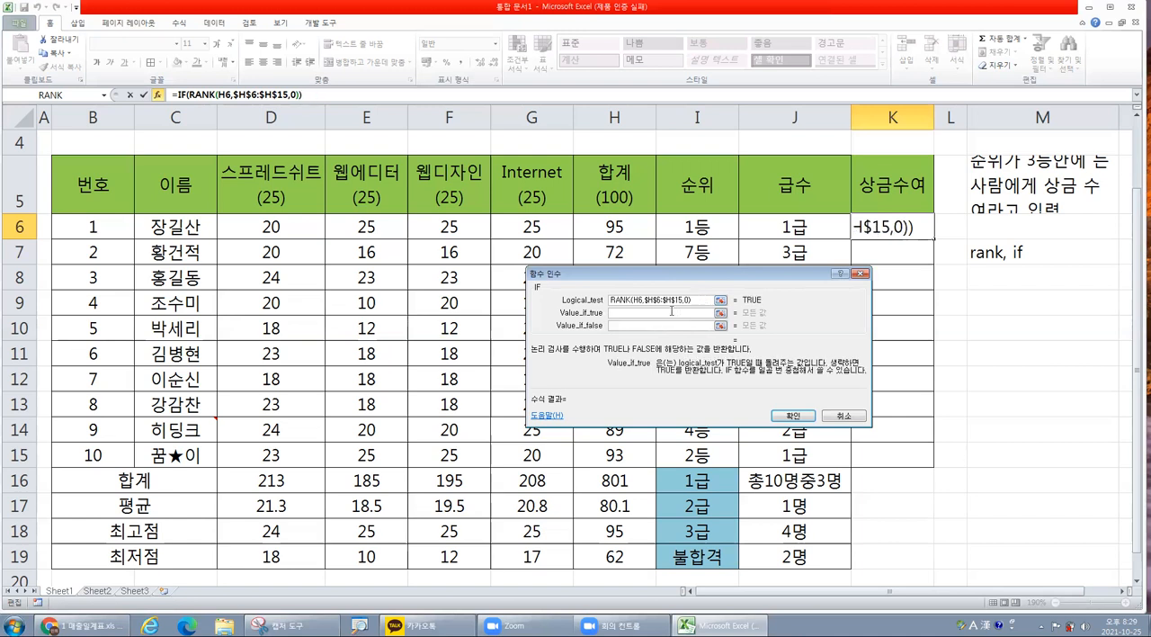
pyautogui.click(645, 325)
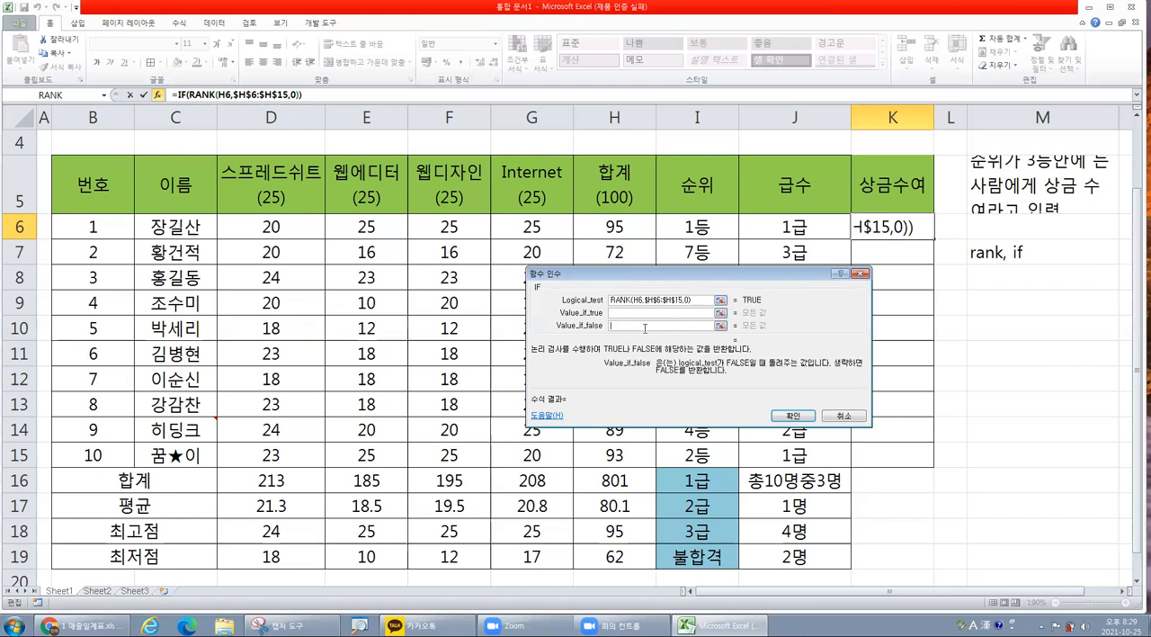
pyautogui.click(648, 311)
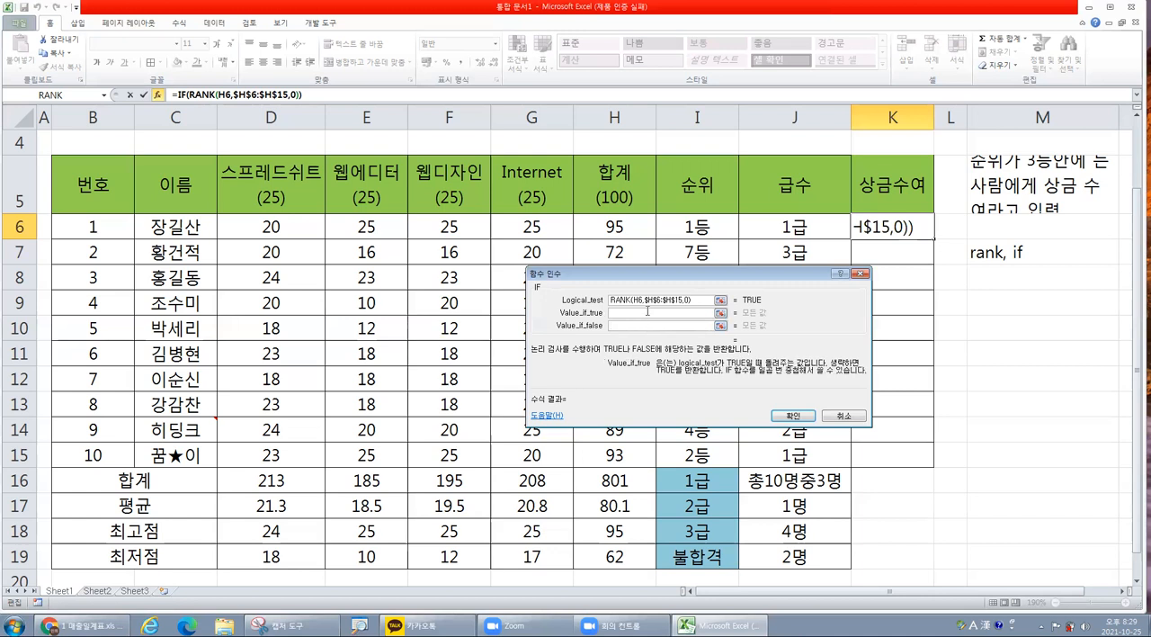
pyautogui.moveTo(694, 301); pyautogui.dragTo(606, 306)
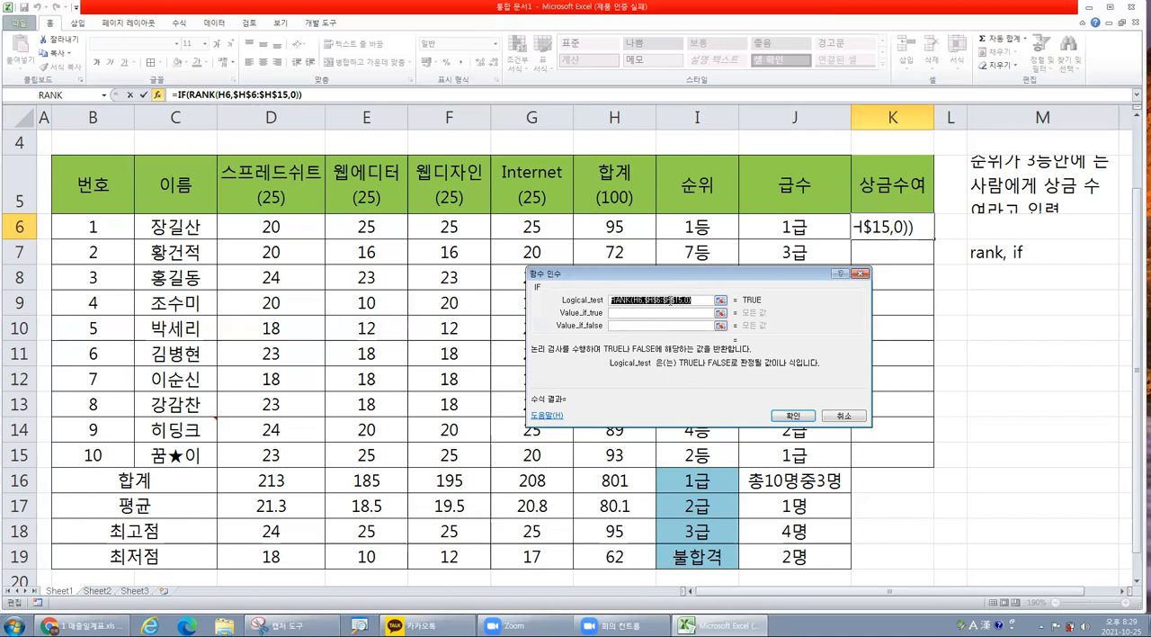
pyautogui.click(673, 302)
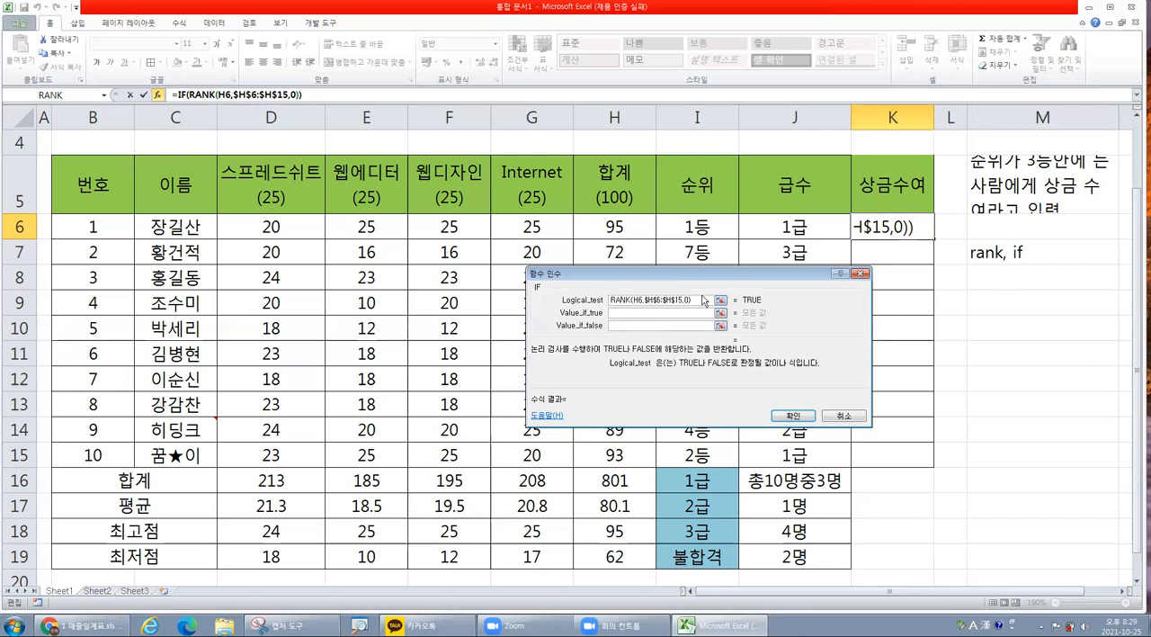
pyautogui.moveTo(701, 300); pyautogui.dragTo(614, 299)
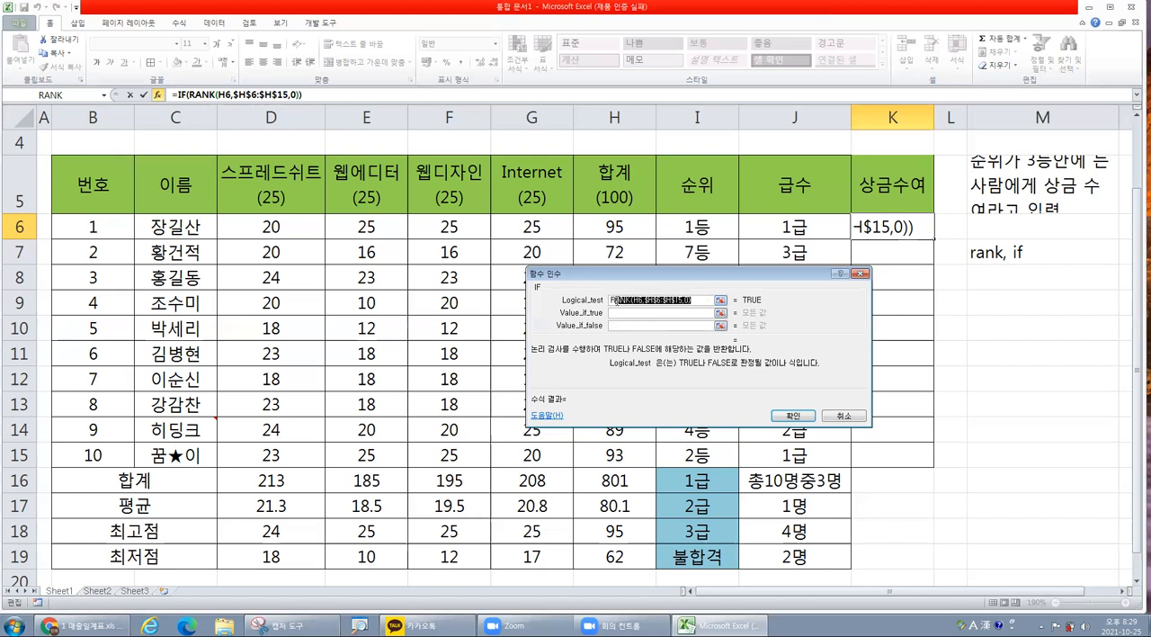
# Complete the IF's Logical_test as RANK(H6,$H$6:$H$15,0)<=3.
pyautogui.click(700, 301)
pyautogui.write('<=3')
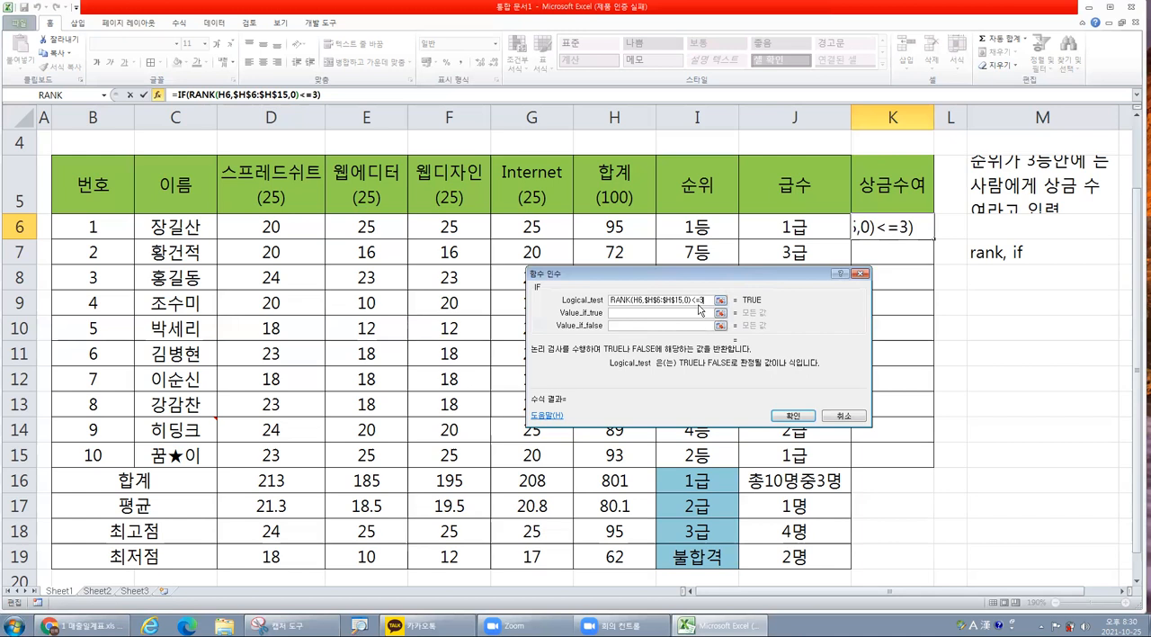
# Set the IF's Value_if_true to "상금수여" and Value_if_false to an empty string "", and accept the K6 formula.
pyautogui.click(662, 314)
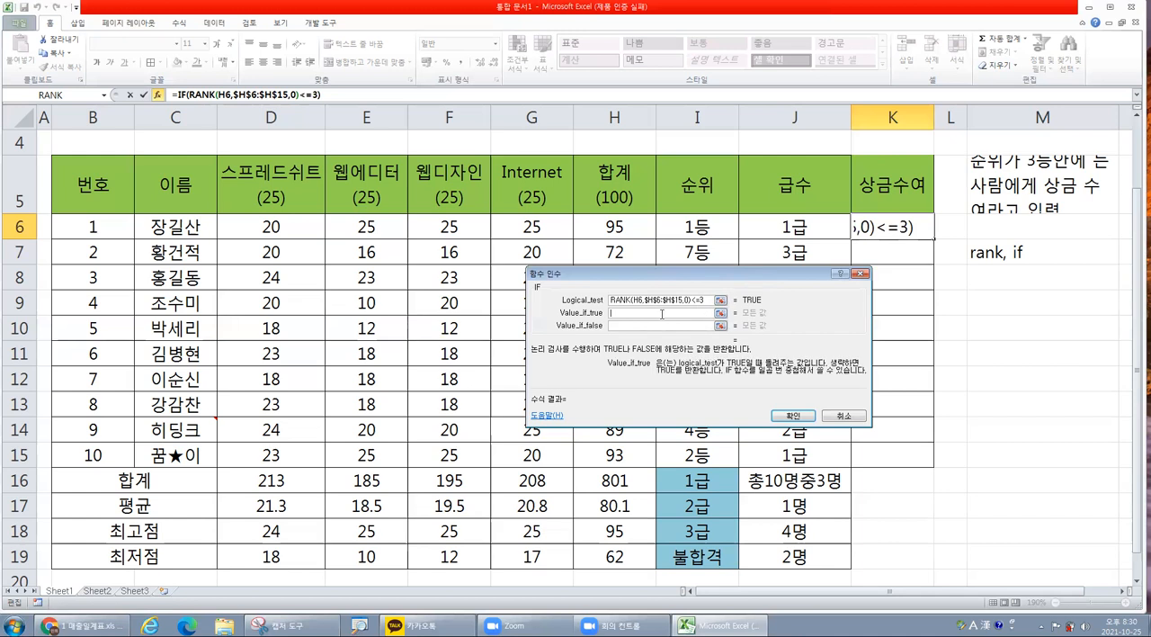
pyautogui.write('상금수여')
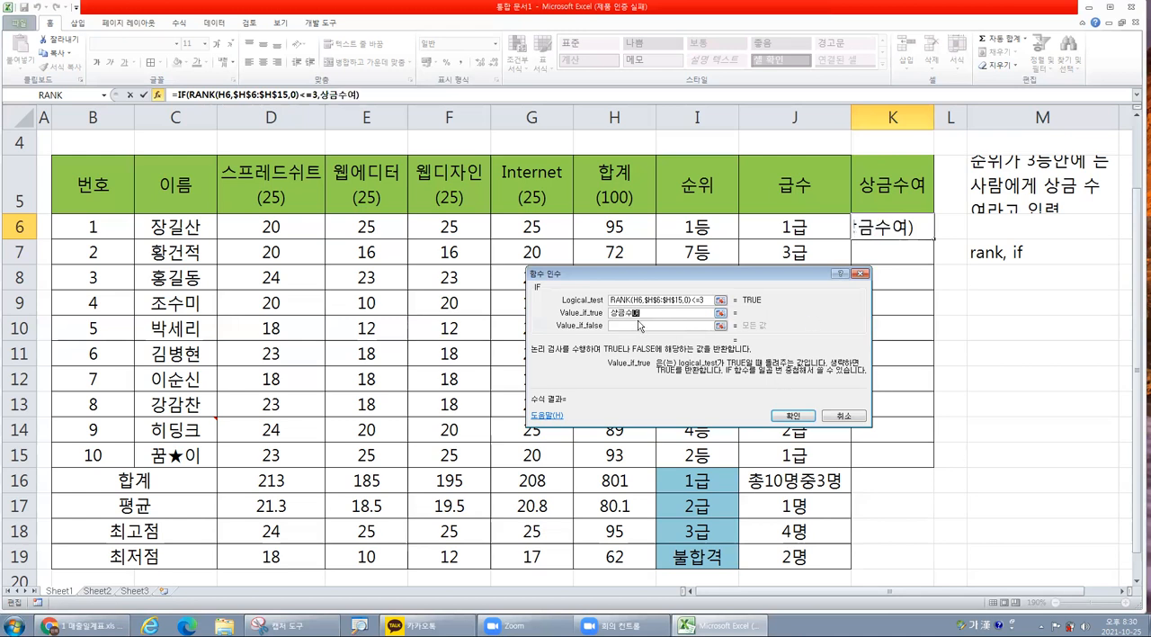
pyautogui.click(637, 326)
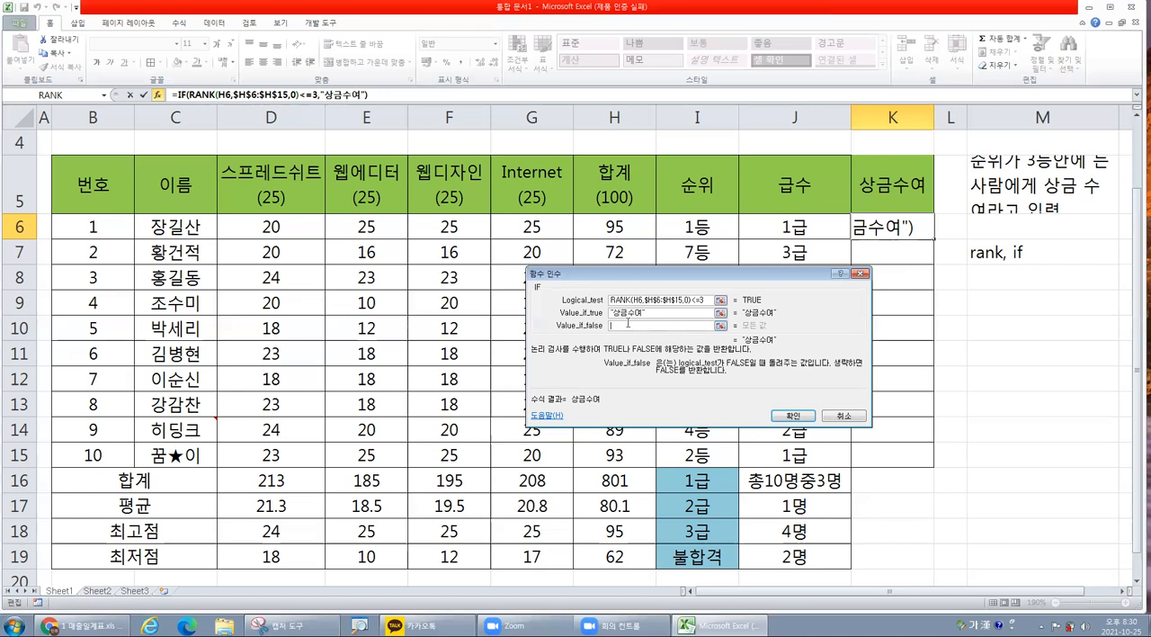
pyautogui.write('""')
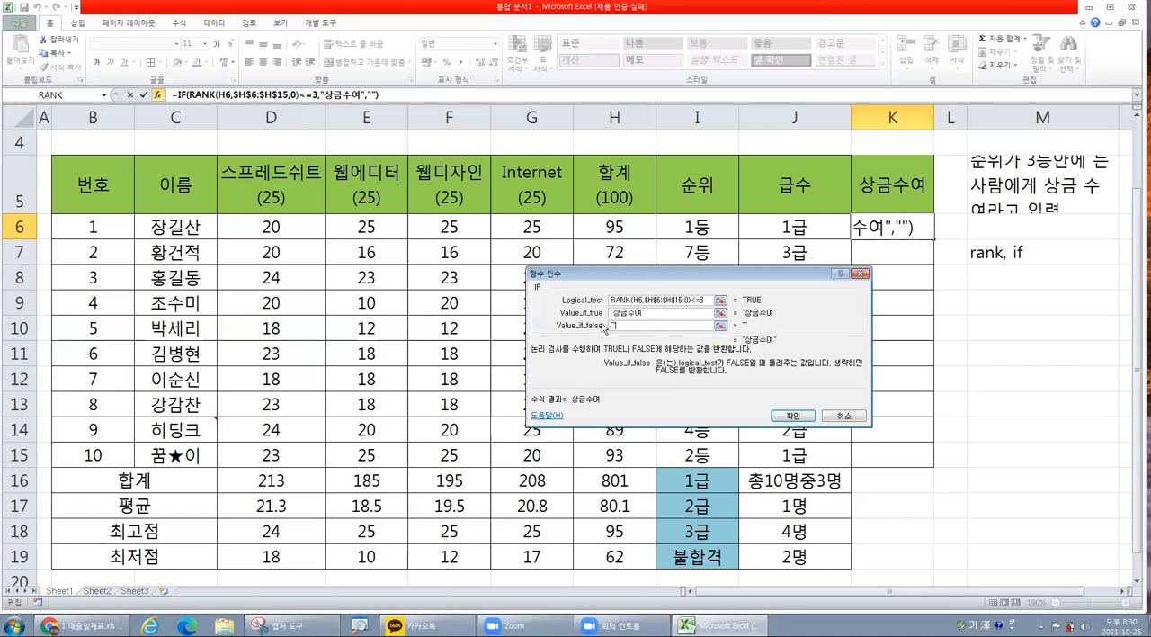
pyautogui.click(793, 418)
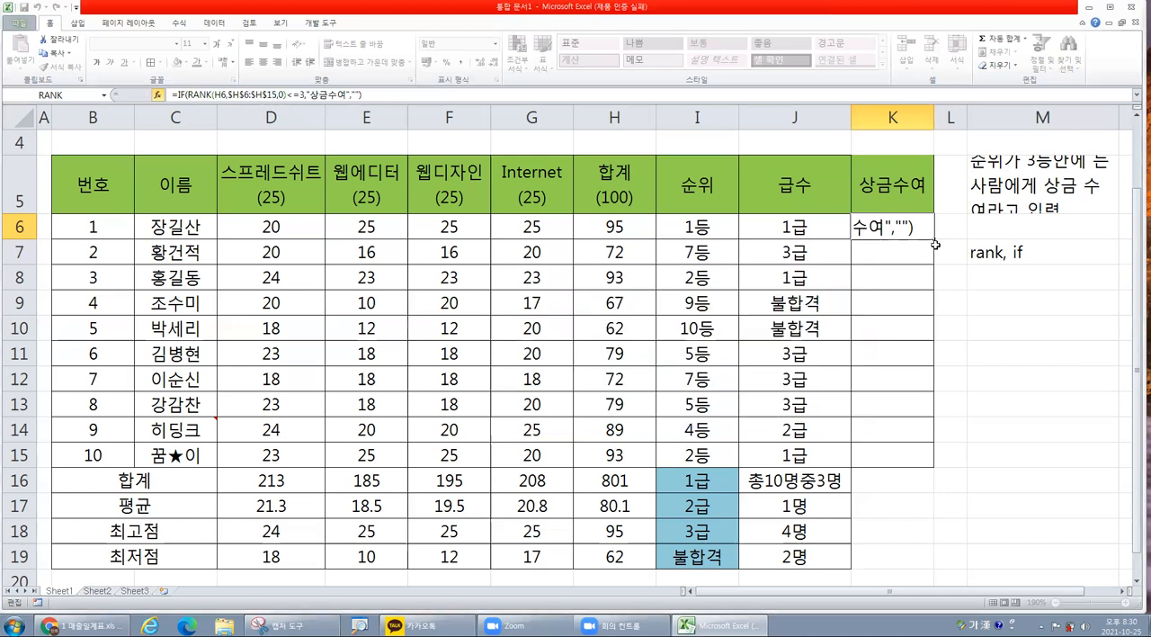
# Fill the 상금수여 formula from K6 down through K15.
pyautogui.moveTo(934, 240); pyautogui.dragTo(930, 463)
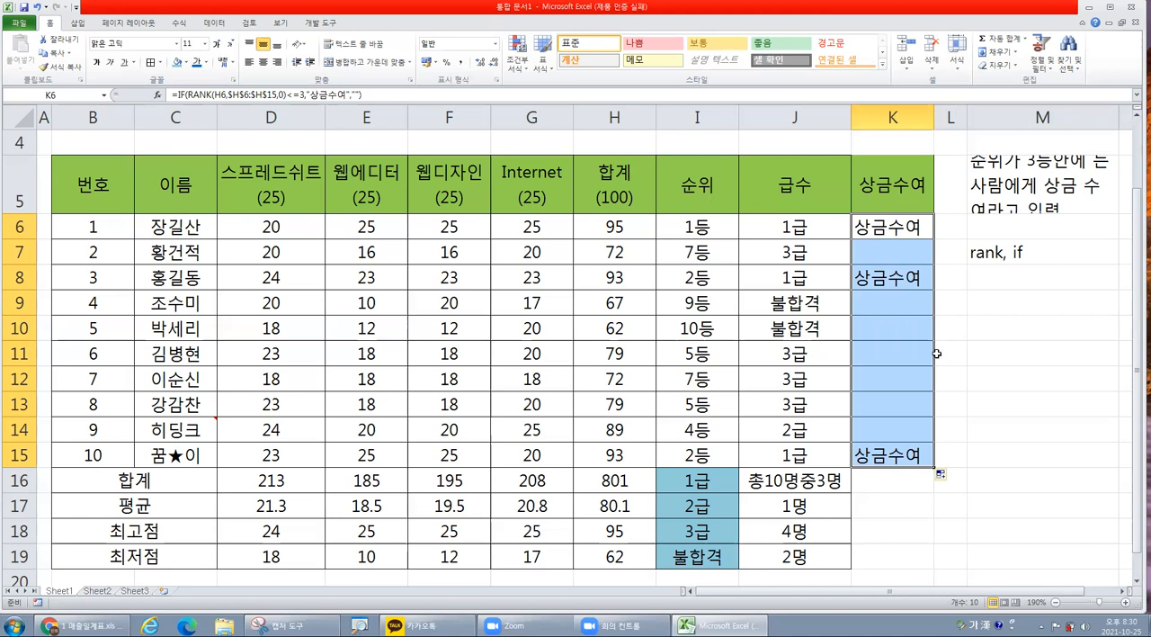
pyautogui.click(903, 347)
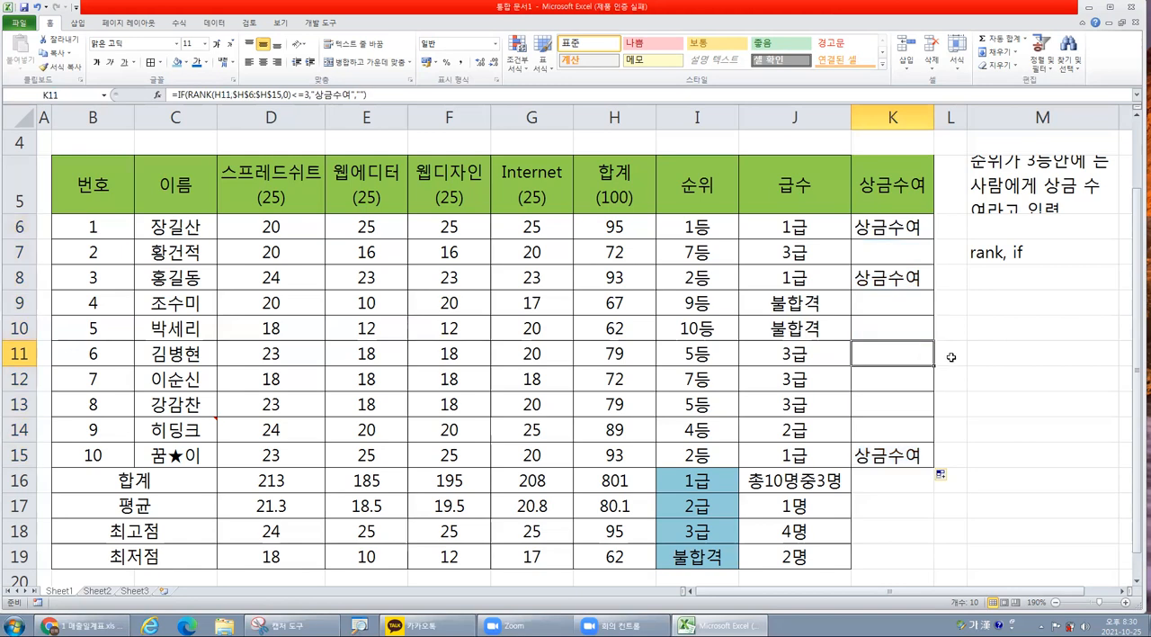
pyautogui.scroll(-1, 950, 358)
pyautogui.scroll(1, 952, 353)
# Clear the formulas from the 상금수여 cells K6:K15.
pyautogui.moveTo(892, 225); pyautogui.dragTo(891, 452)
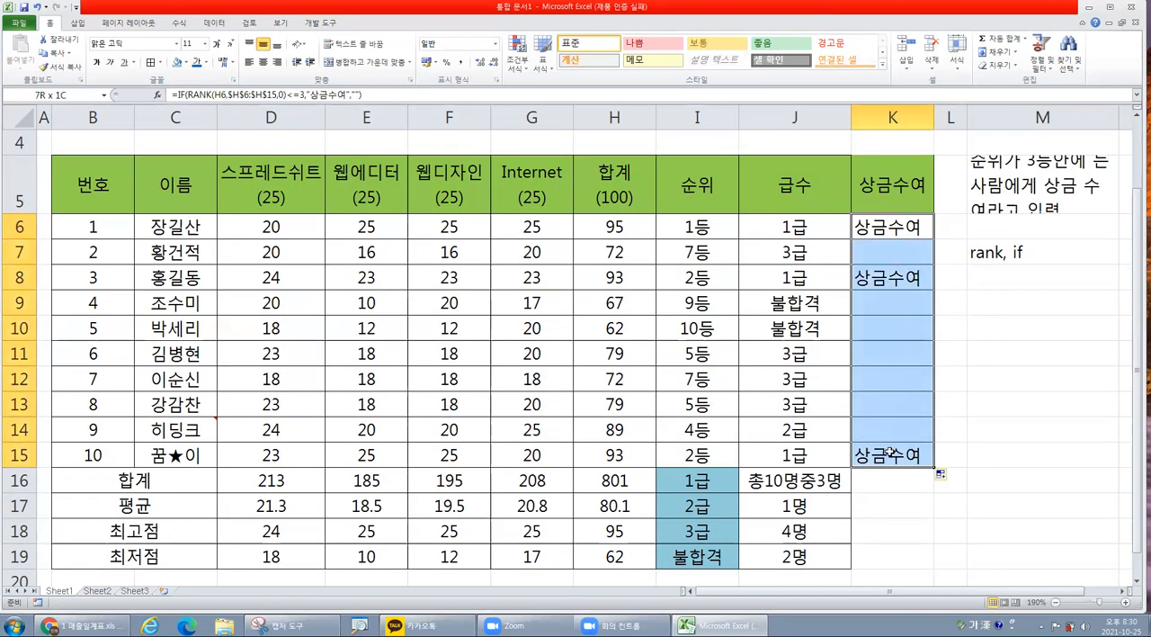
pyautogui.press('Delete')
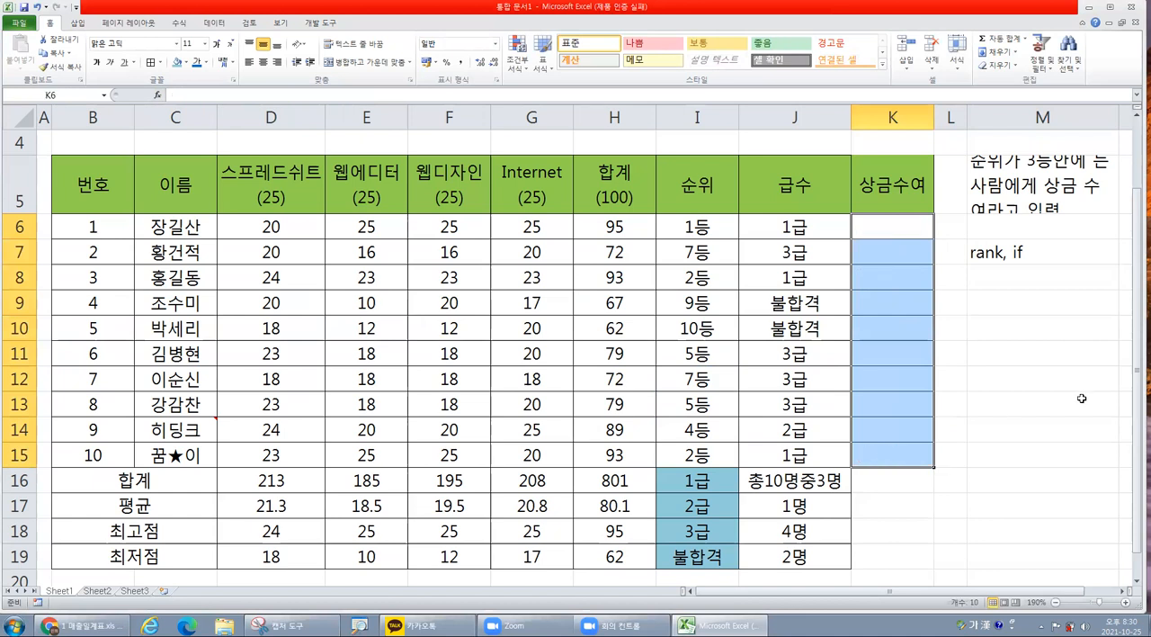
# Write the new exercise note 급수가 불합격이면 in M9 and 재시험 아니면 공백 in M10.
pyautogui.click(1007, 308)
pyautogui.write('급수가 ')
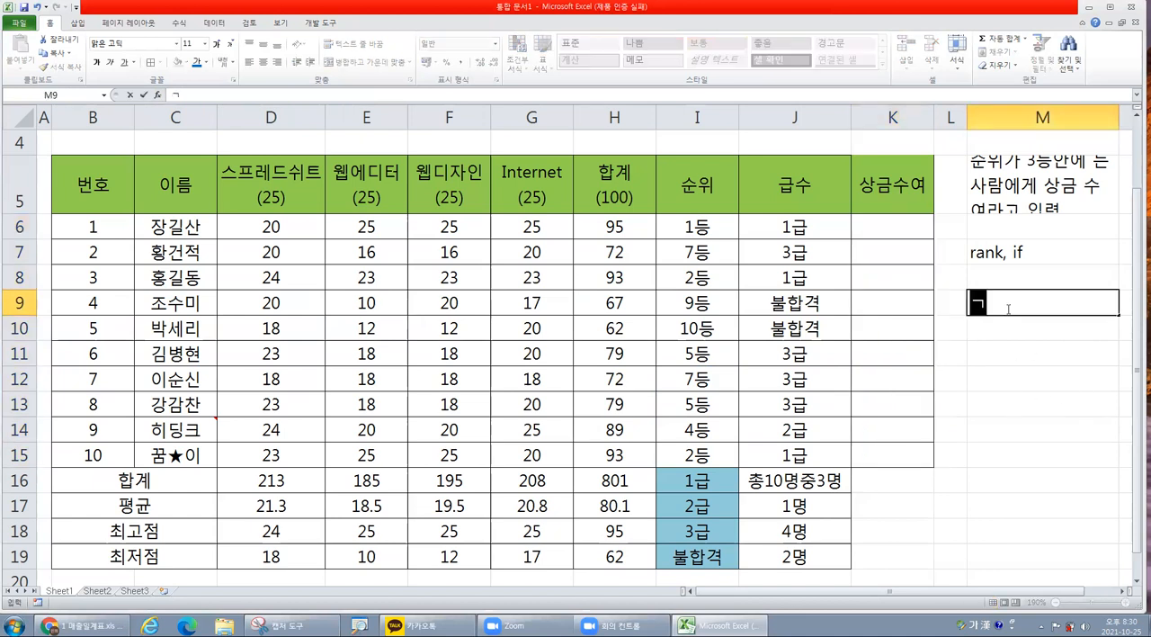
pyautogui.write('불합격이면')
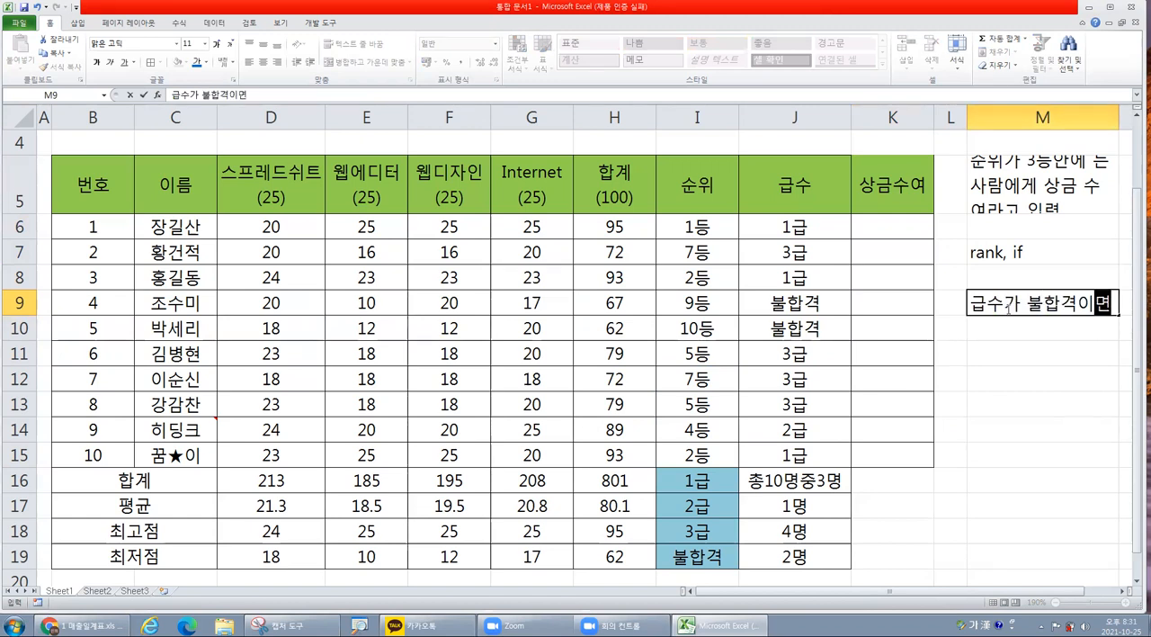
pyautogui.press('Return')
pyautogui.write('재시험')
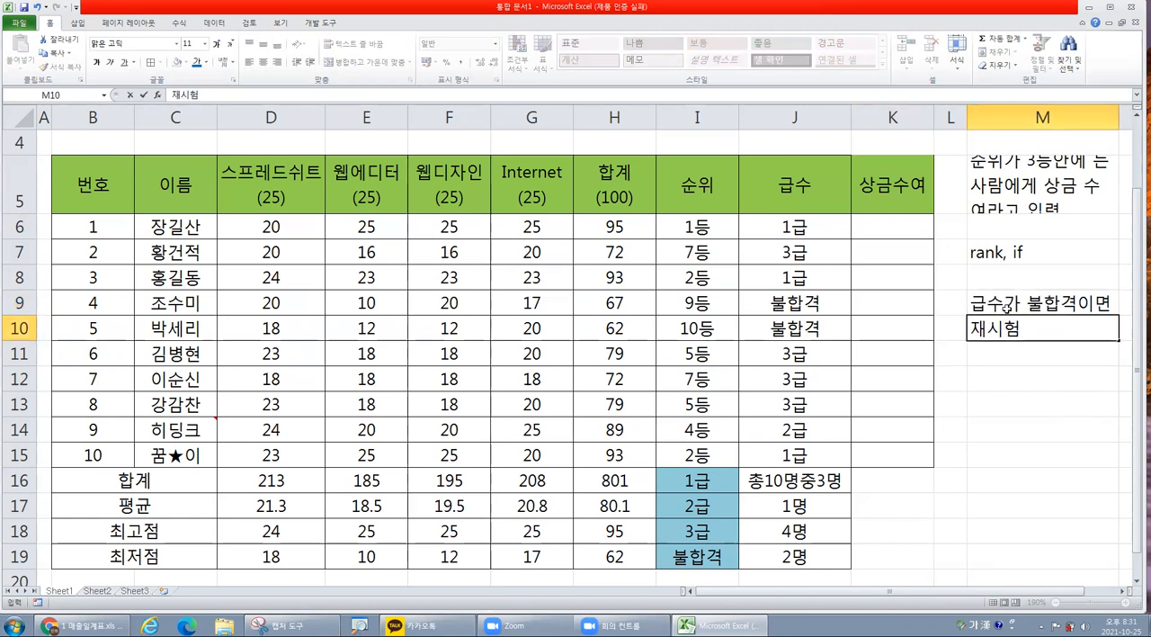
pyautogui.write(' 아님ㄴ ㄱ')
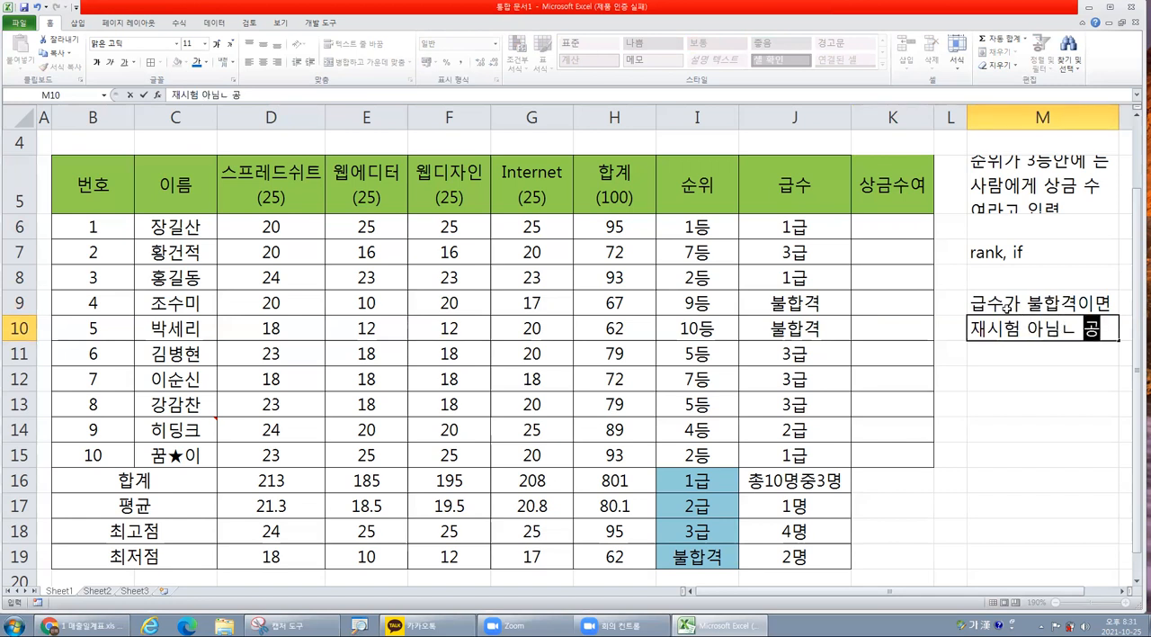
pyautogui.press('BackSpace')
pyautogui.press('BackSpace')
pyautogui.write('니면 공ㄱ')
pyautogui.write('백')
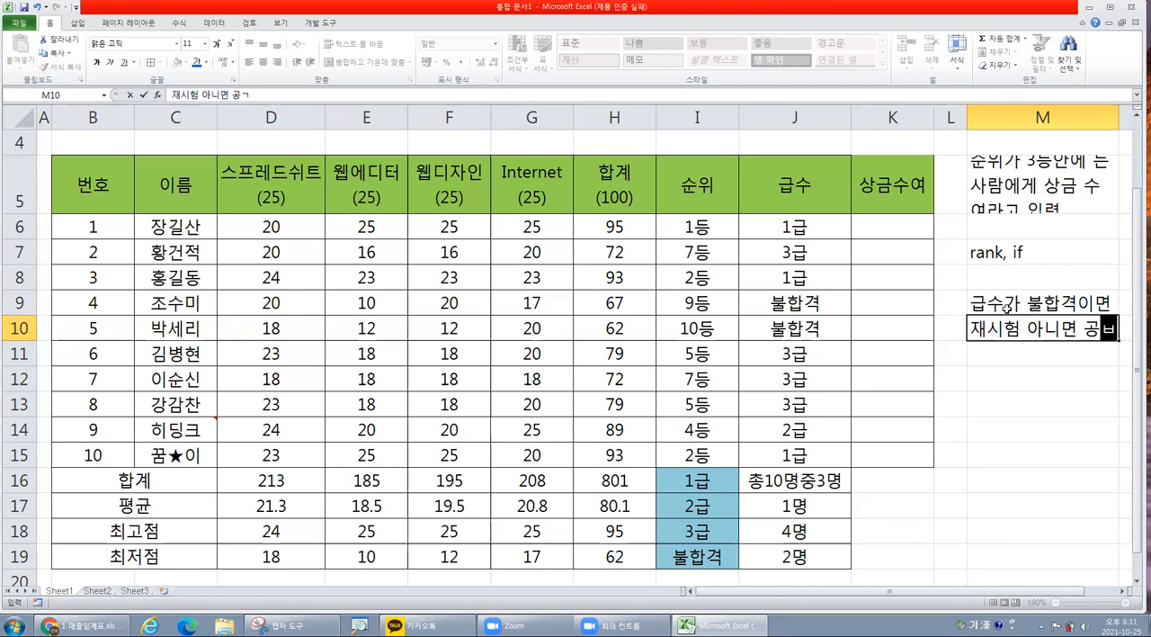
pyautogui.click(893, 230)
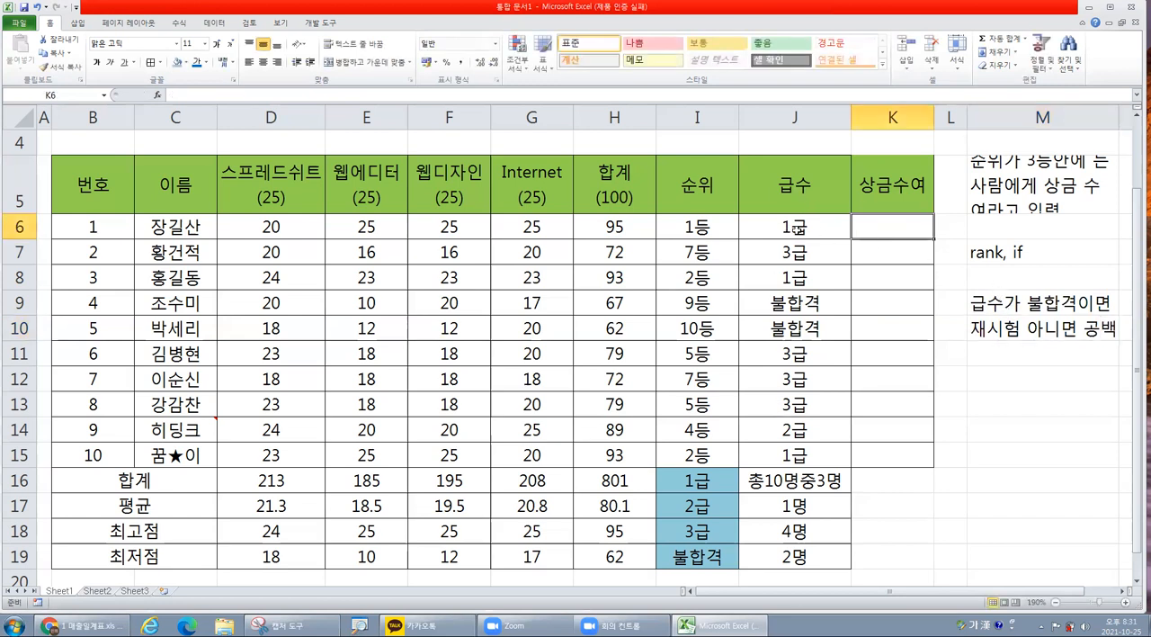
# Rename the column header in K5 to 평가.
pyautogui.click(813, 308)
pyautogui.moveTo(812, 308); pyautogui.dragTo(812, 320)
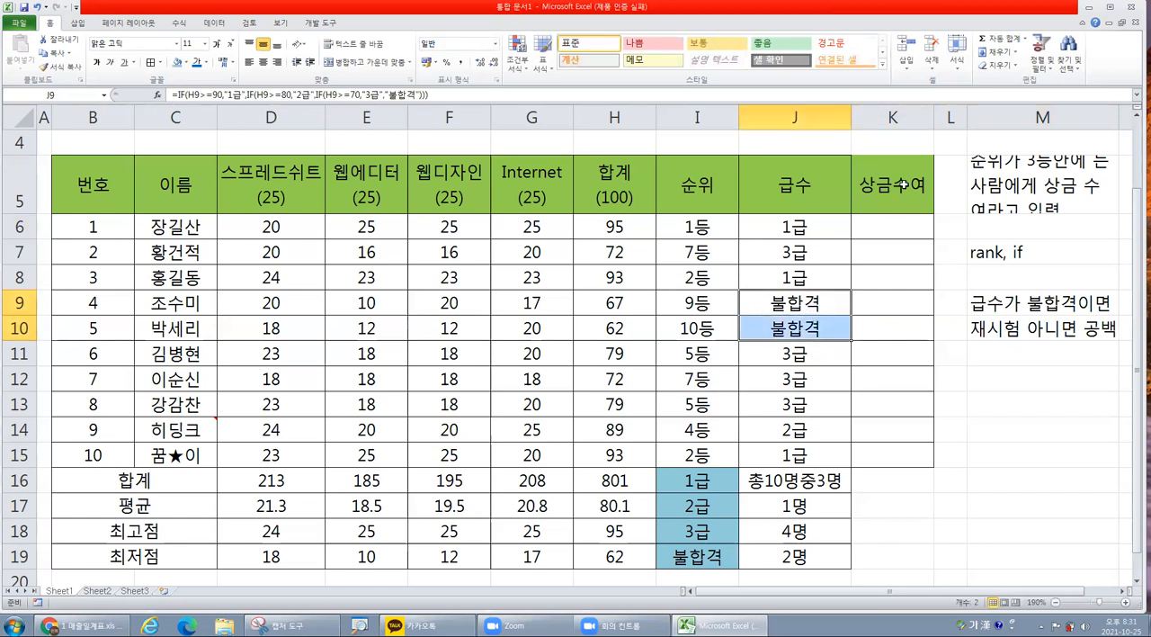
pyautogui.click(902, 186)
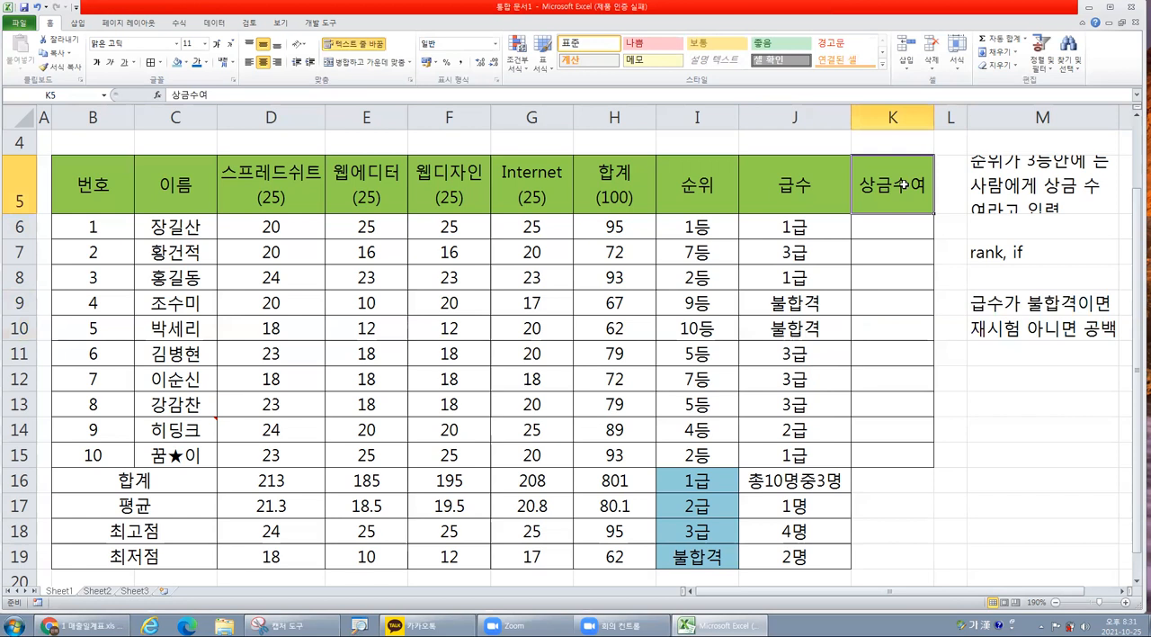
pyautogui.write('평가')
pyautogui.press('Return')
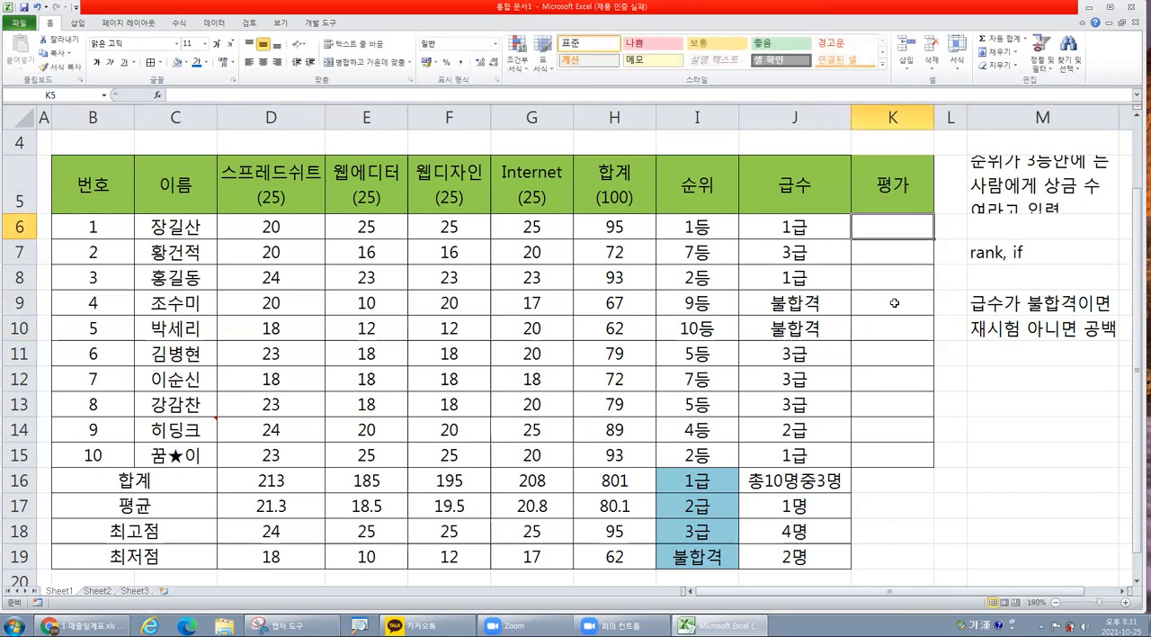
# Insert an IF function in K6 and move its arguments dialog clear of the 급수 column.
pyautogui.moveTo(895, 303); pyautogui.dragTo(893, 323)
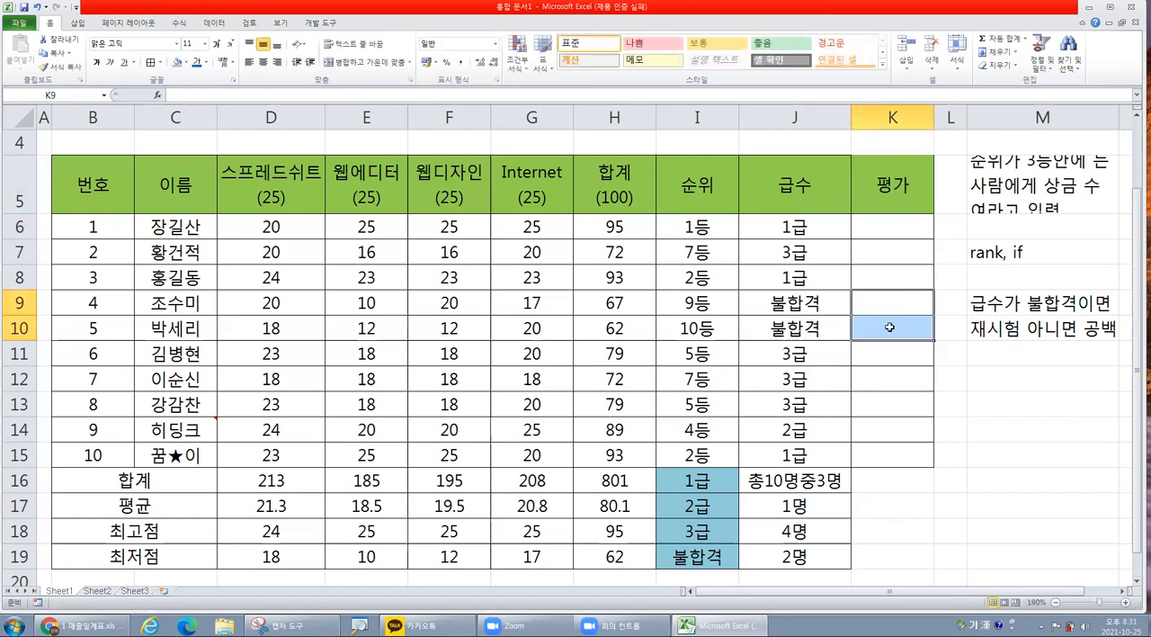
pyautogui.click(907, 223)
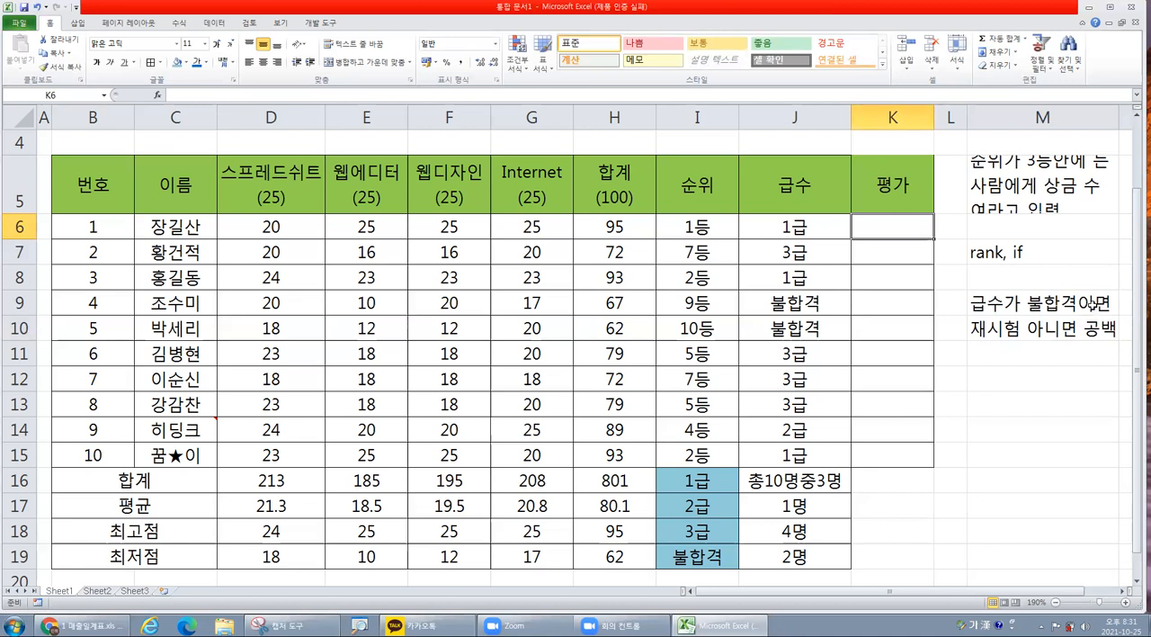
pyautogui.click(158, 96)
pyautogui.doubleClick(606, 336)
pyautogui.moveTo(565, 356); pyautogui.dragTo(414, 314)
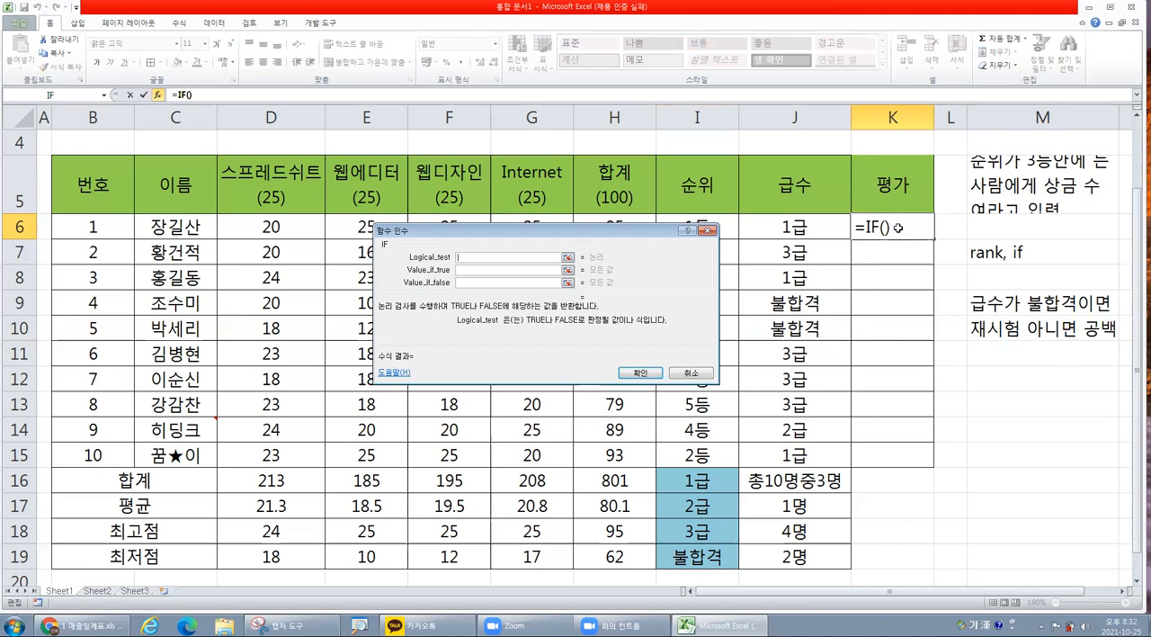
# Set the IF function's logical test in K6 to check whether J6 equals "불합격".
pyautogui.click(811, 224)
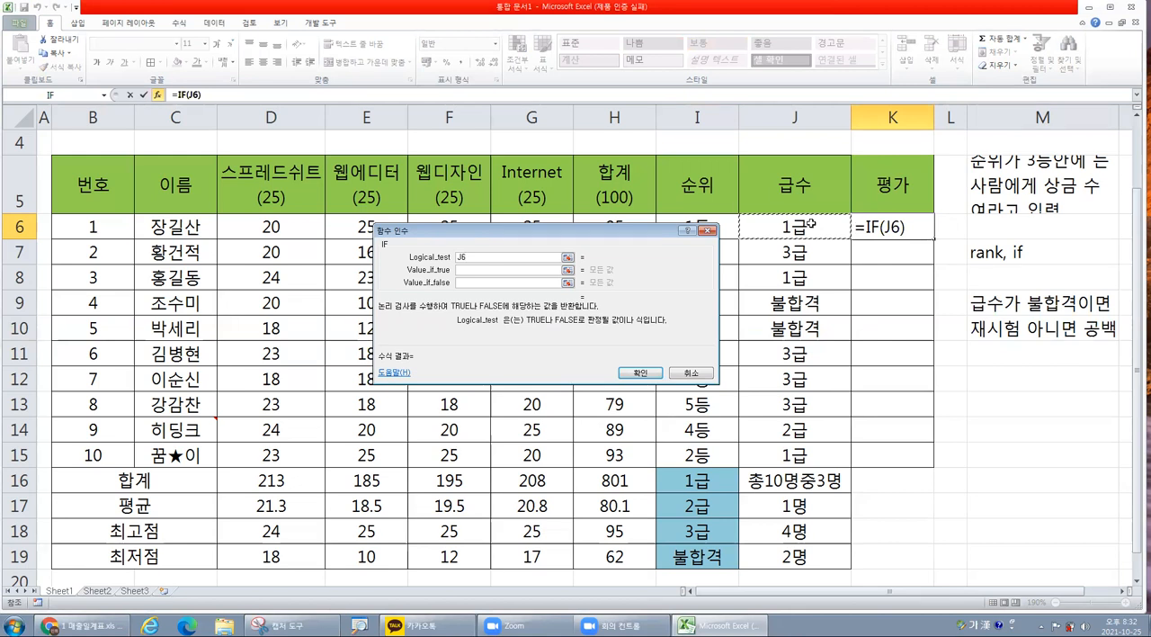
pyautogui.press('ctrl')
pyautogui.write('=')
pyautogui.write('"')
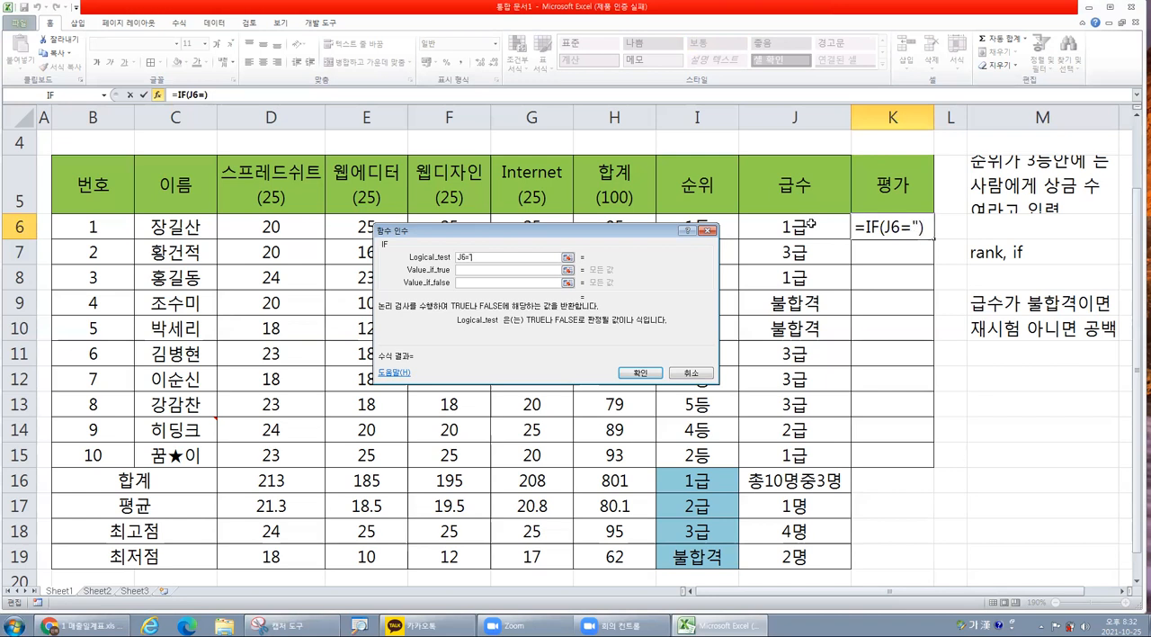
pyautogui.write('q')
pyautogui.press('BackSpace')
pyautogui.write('불합ㄱㅕㄱ"')
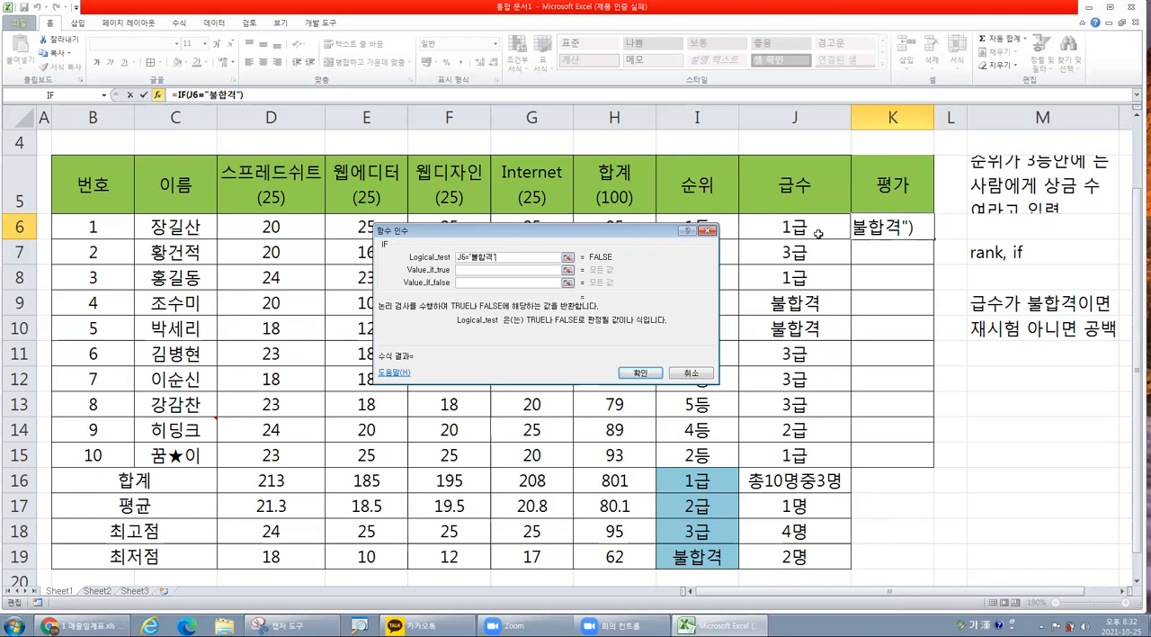
pyautogui.click(481, 270)
pyautogui.click(478, 282)
pyautogui.click(477, 271)
pyautogui.click(476, 283)
pyautogui.click(478, 270)
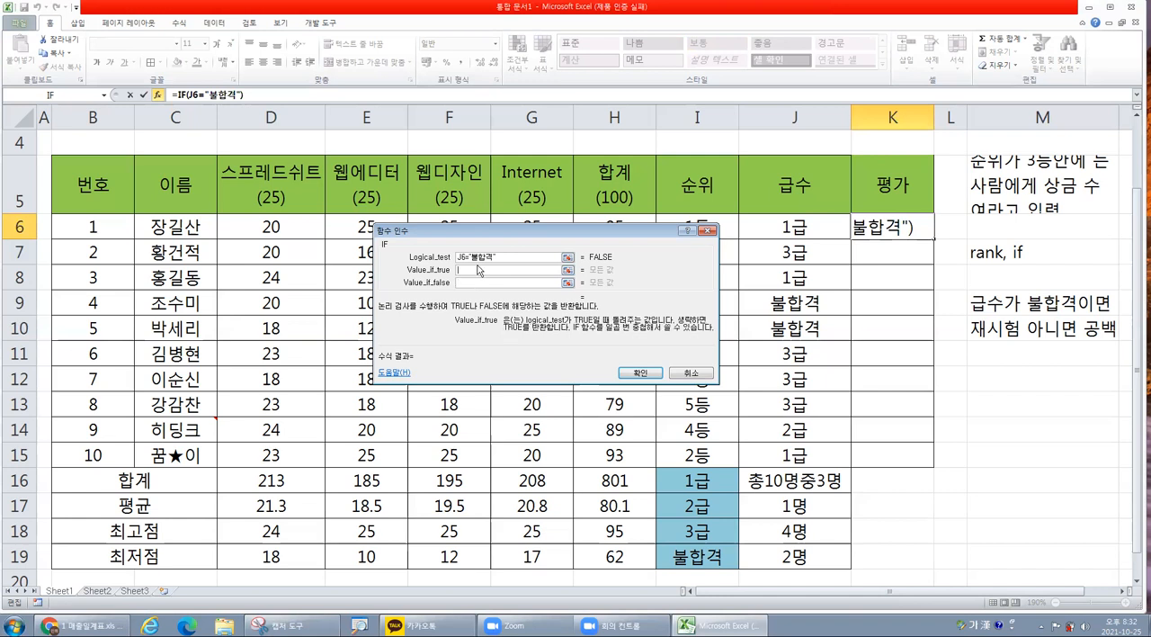
pyautogui.click(474, 283)
pyautogui.moveTo(497, 258); pyautogui.dragTo(456, 258)
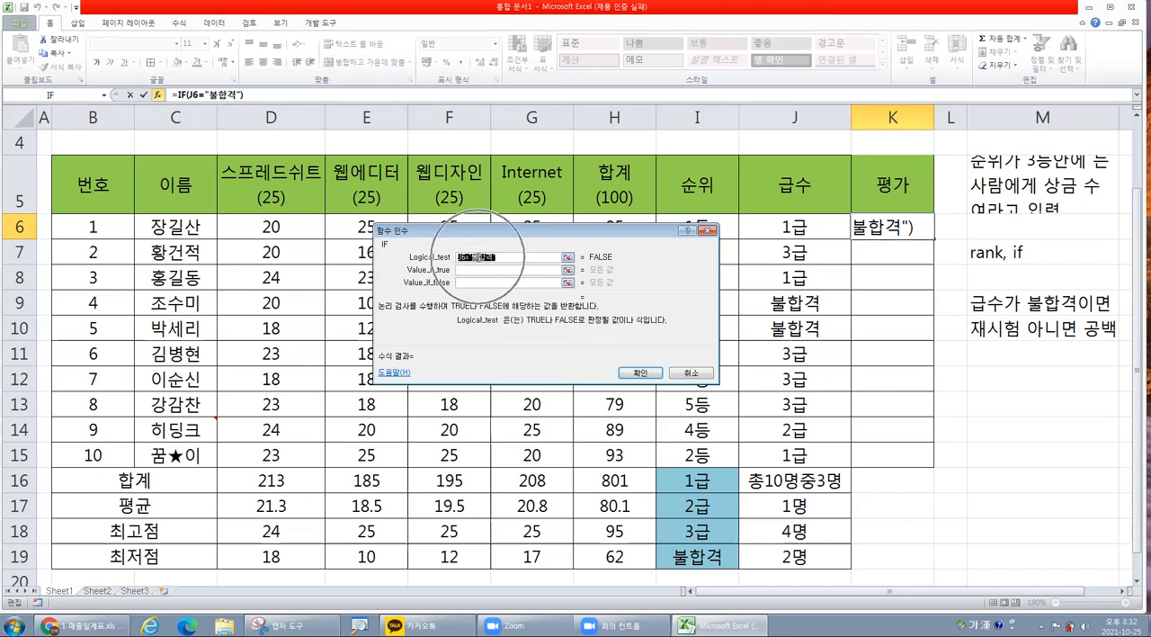
pyautogui.click(479, 258)
pyautogui.moveTo(471, 258); pyautogui.dragTo(493, 261)
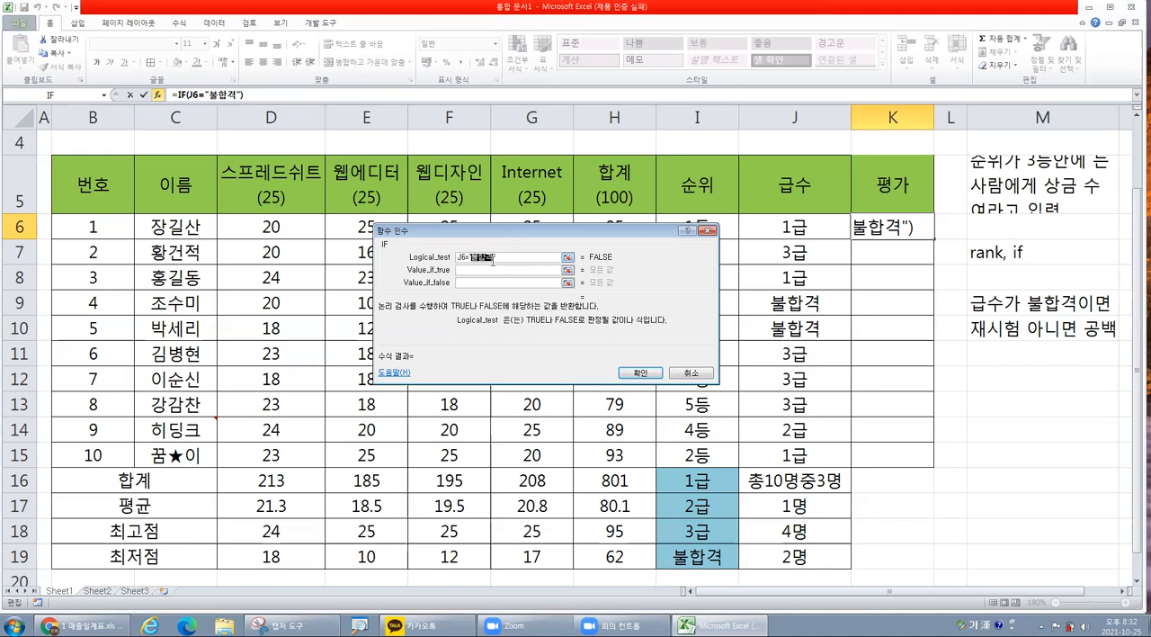
pyautogui.click(505, 258)
pyautogui.moveTo(465, 257); pyautogui.dragTo(471, 256)
pyautogui.click(469, 256)
# Make the IF function return 재시험 when true and 공백 when false, and enter it in K6.
pyautogui.click(477, 268)
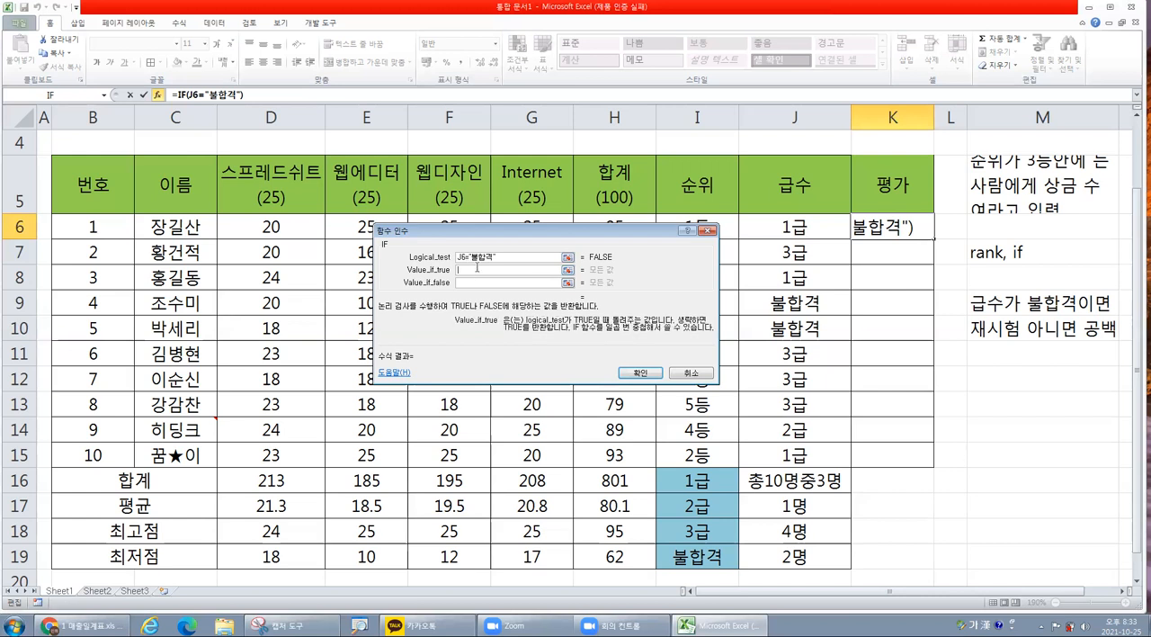
pyautogui.write('재시험')
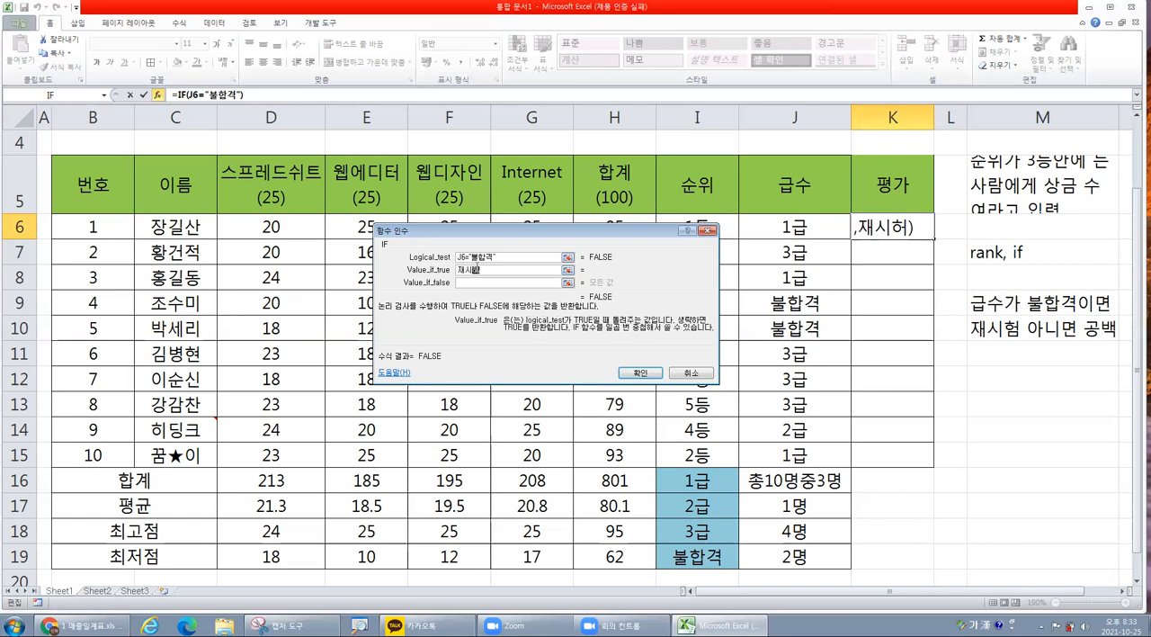
pyautogui.click(476, 281)
pyautogui.write('ㄱ')
pyautogui.write('공백')
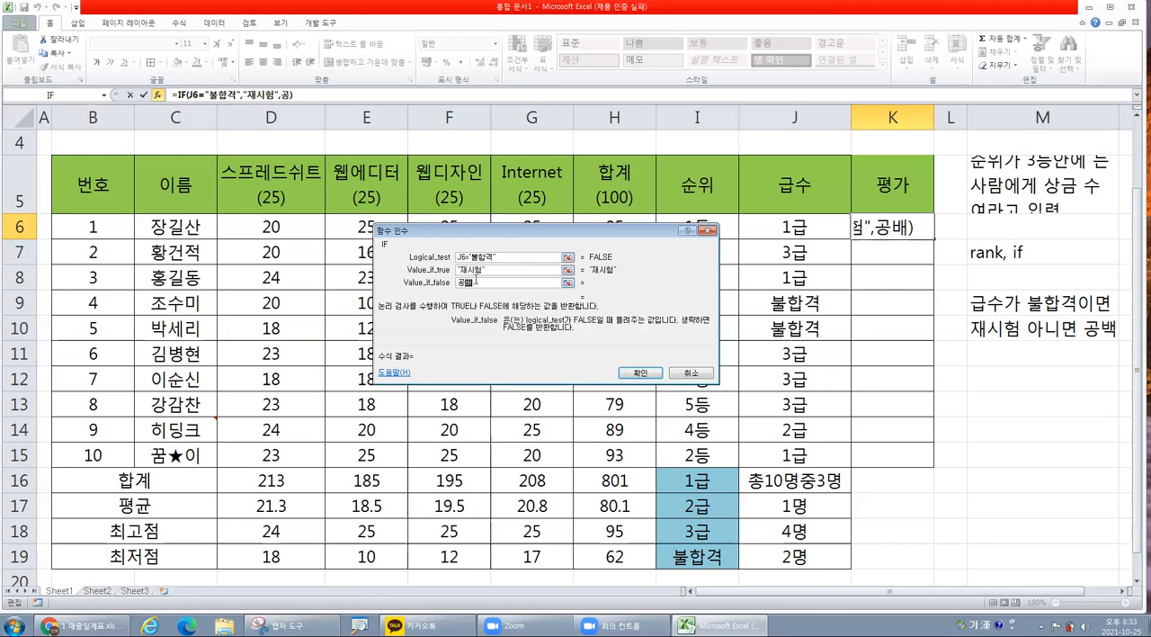
pyautogui.click(636, 373)
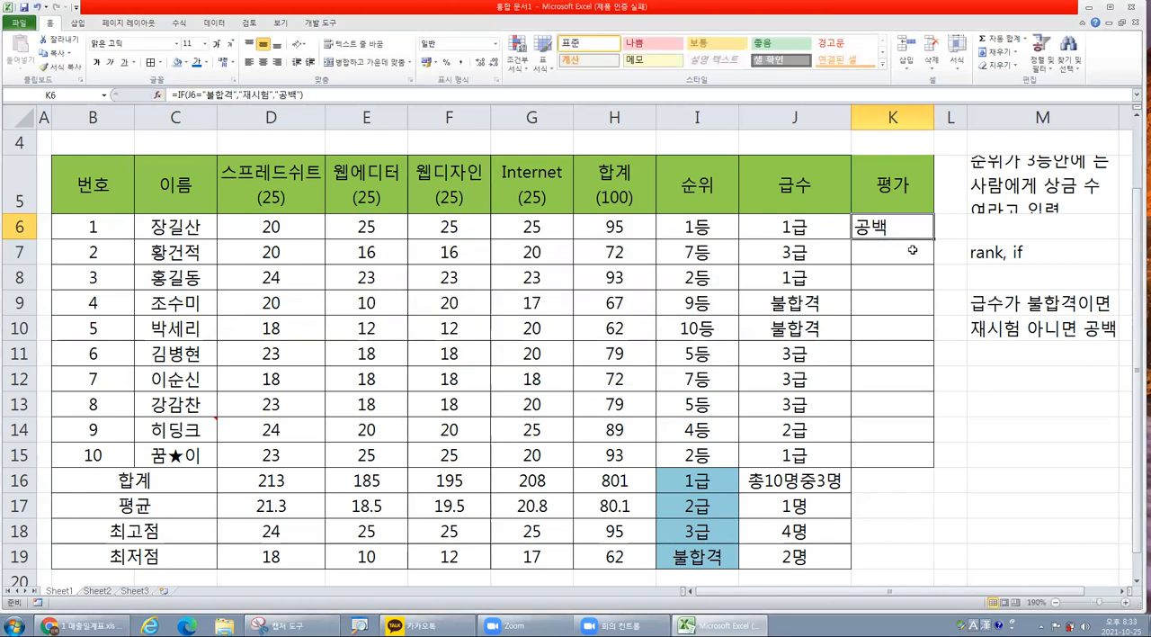
# Replace the word 공백 in the K6 formula with an empty string, leaving =IF(J6="불합격","재시험","").
pyautogui.click(294, 94)
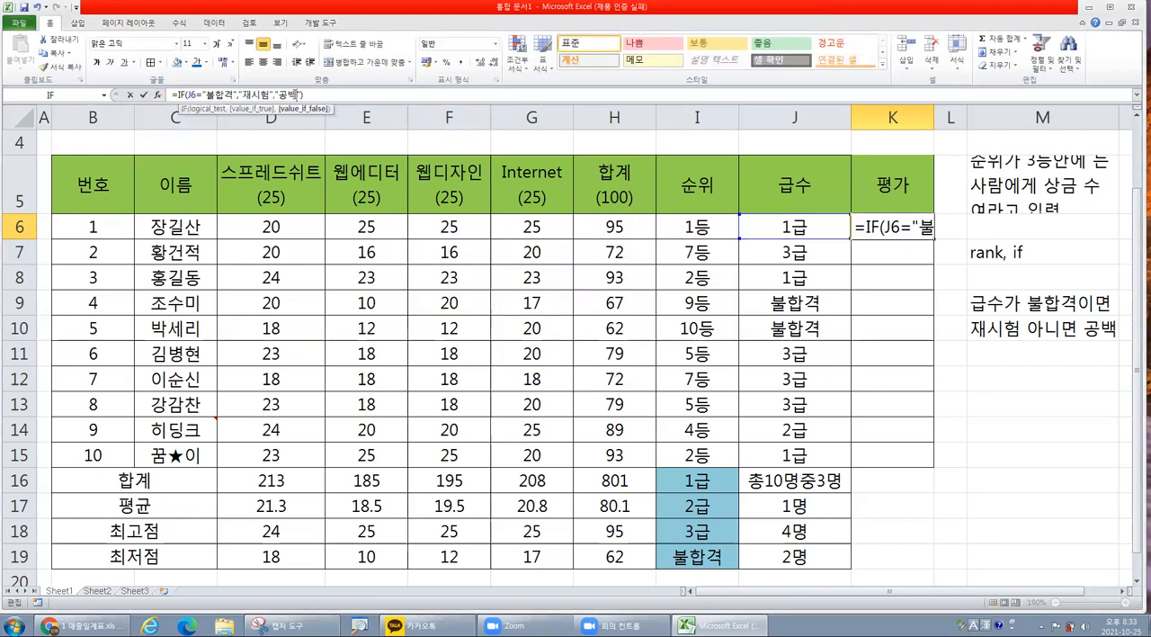
pyautogui.press('BackSpace')
pyautogui.press('BackSpace')
pyautogui.press('Return')
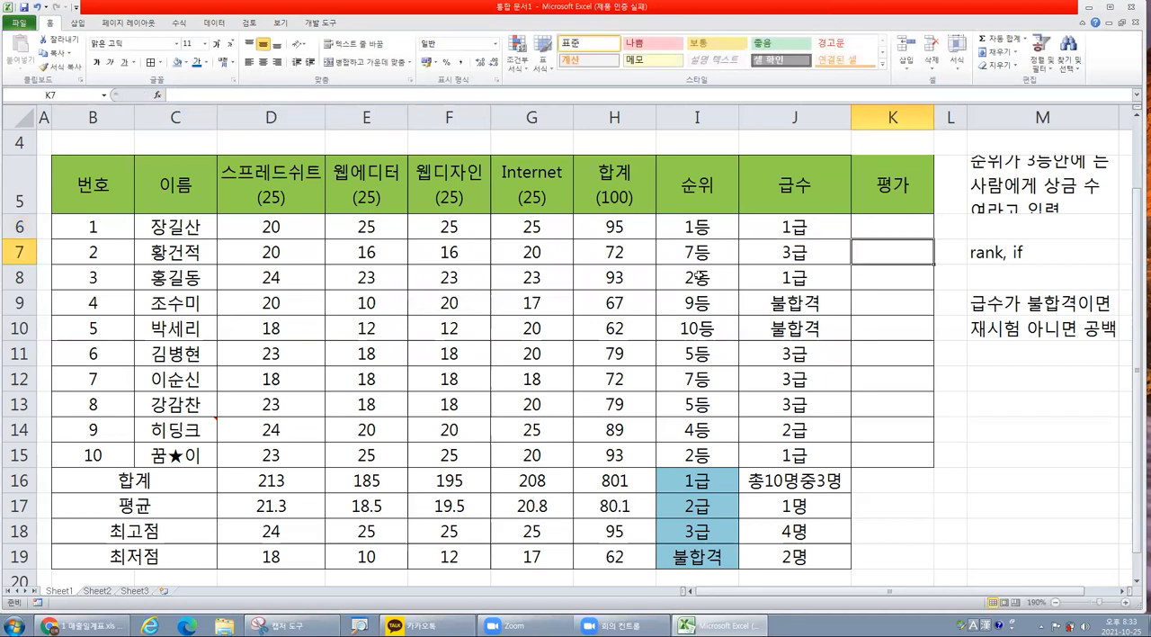
# Fill the K6 formula down the 평가 column to K15.
pyautogui.click(915, 221)
pyautogui.moveTo(935, 239); pyautogui.dragTo(935, 467)
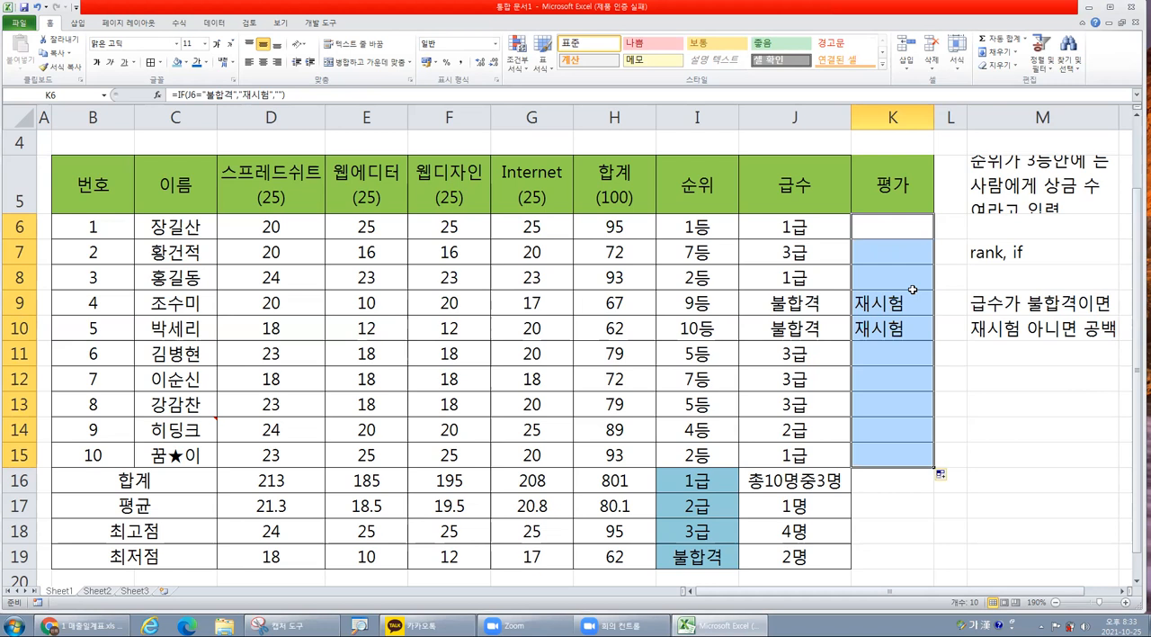
pyautogui.click(925, 359)
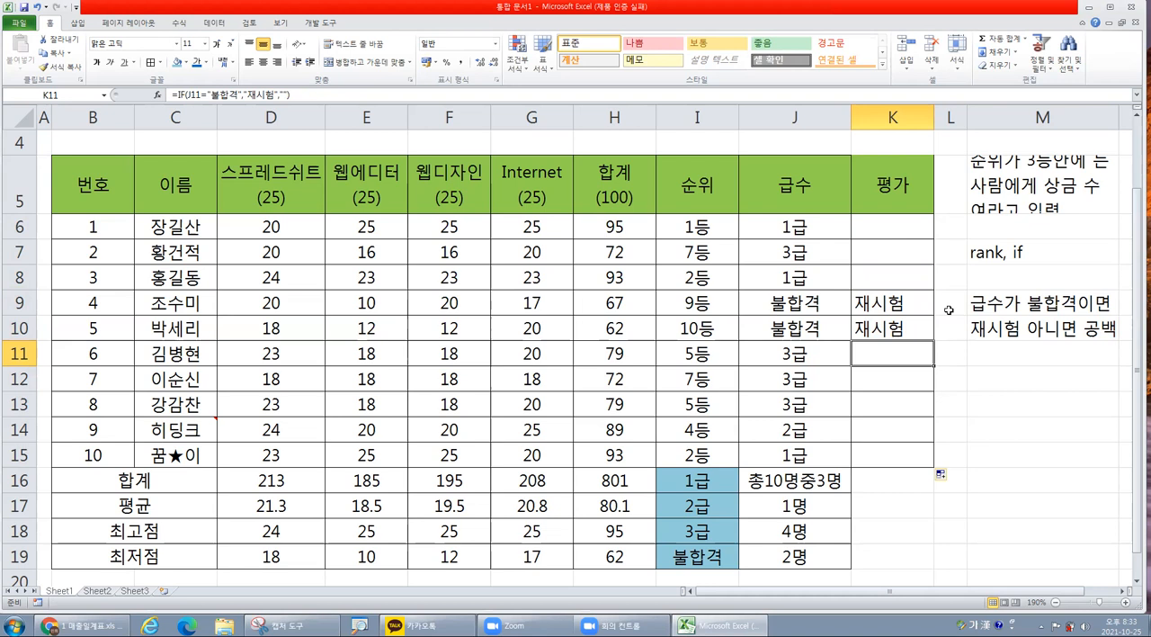
# Clear the 평가 formulas from K6:K15.
pyautogui.moveTo(908, 224); pyautogui.dragTo(879, 445)
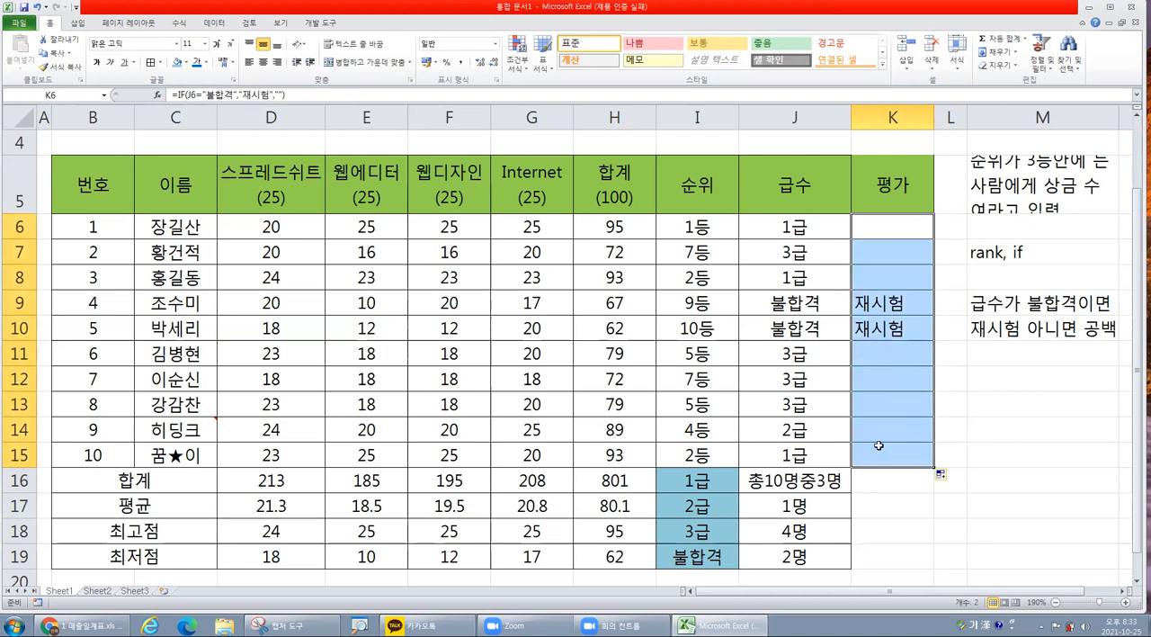
pyautogui.hotkey('ctrl', 'z')
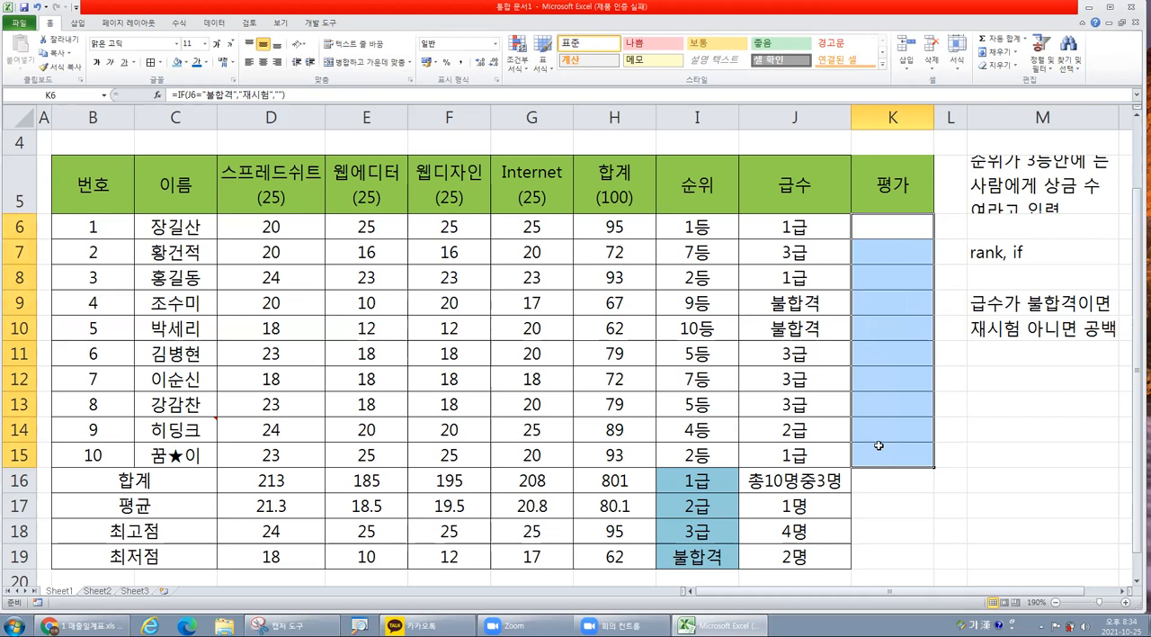
# Start a new exercise note with 스프레드쉬트와 in M12 and 웹에디터와 웹디자인 in M13.
pyautogui.click(989, 373)
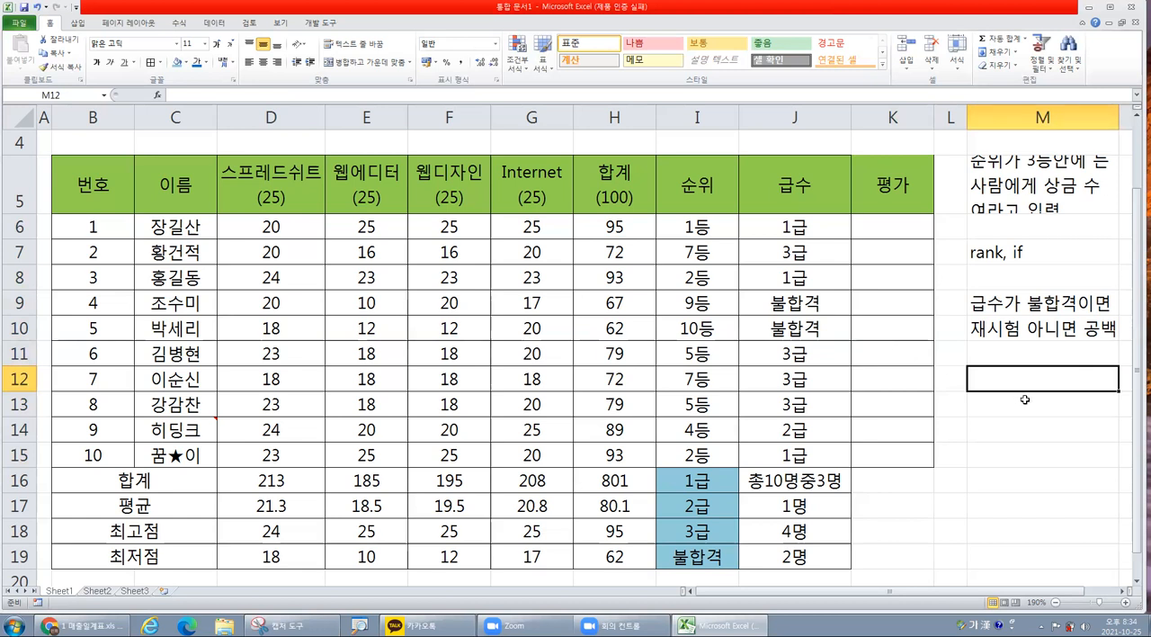
pyautogui.write('스프')
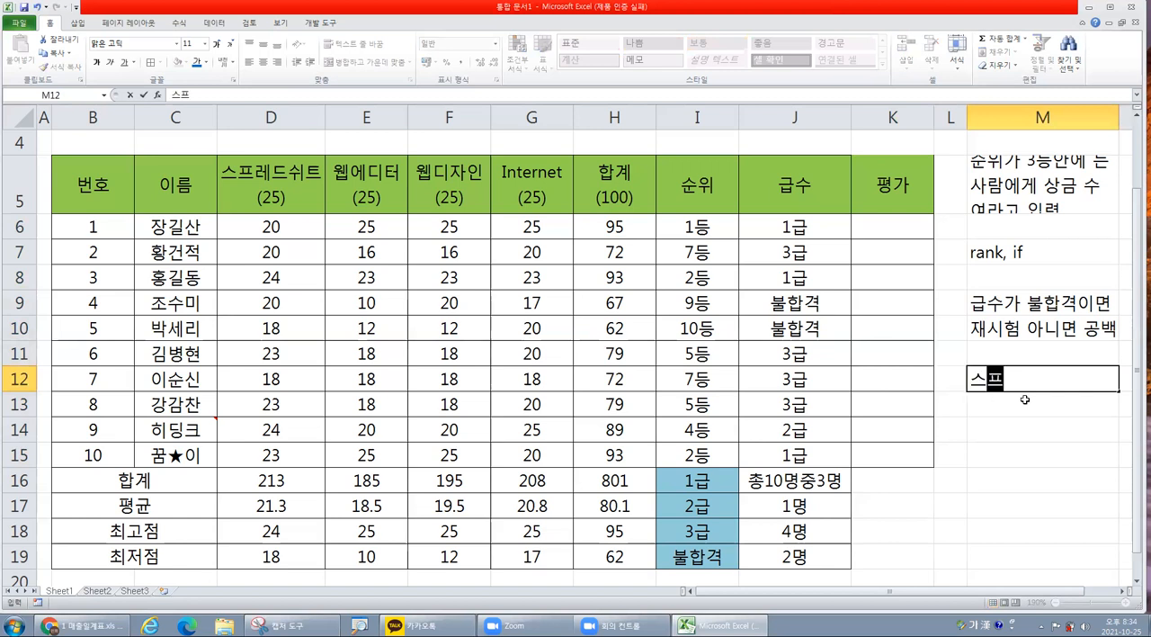
pyautogui.write('레드쉬트')
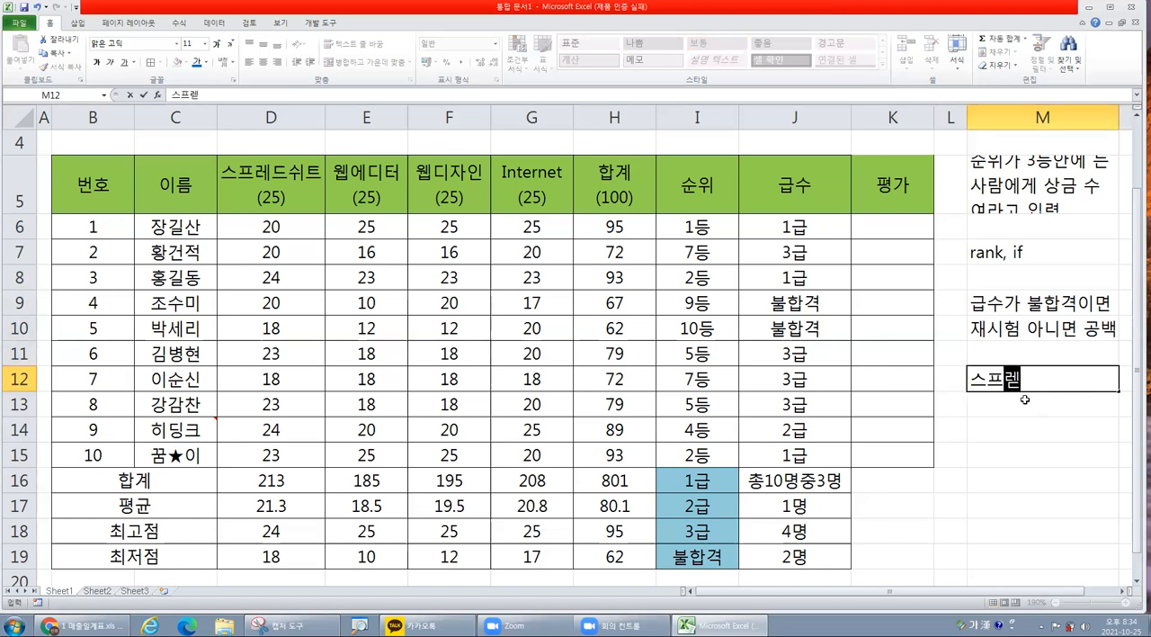
pyautogui.write('와')
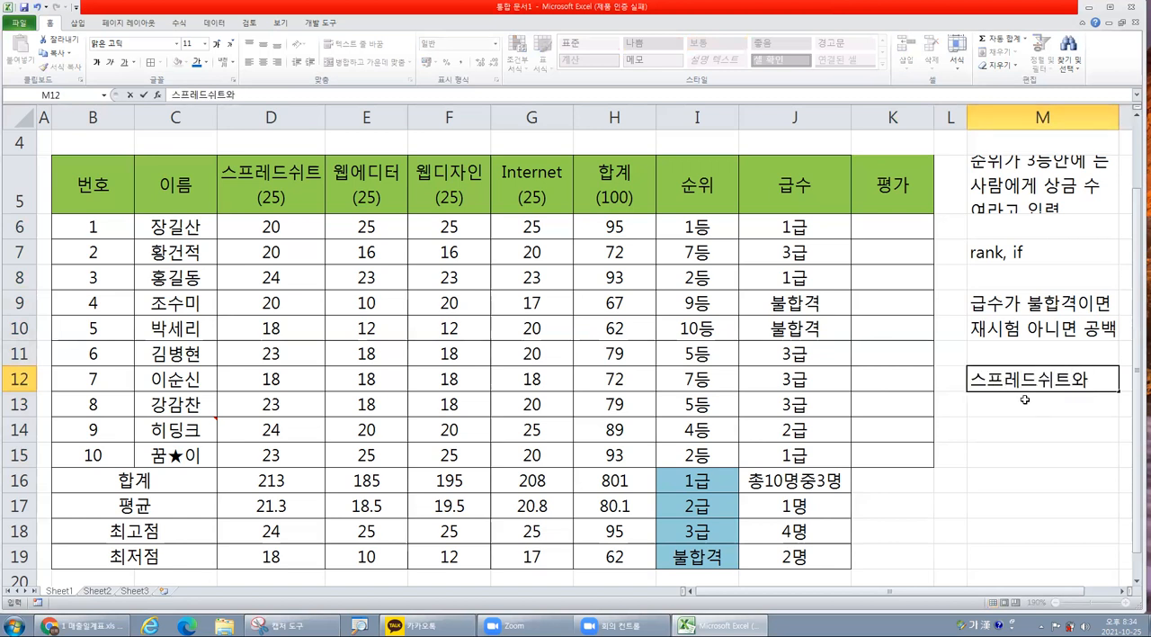
pyautogui.press('Return')
pyautogui.write('웹에디터')
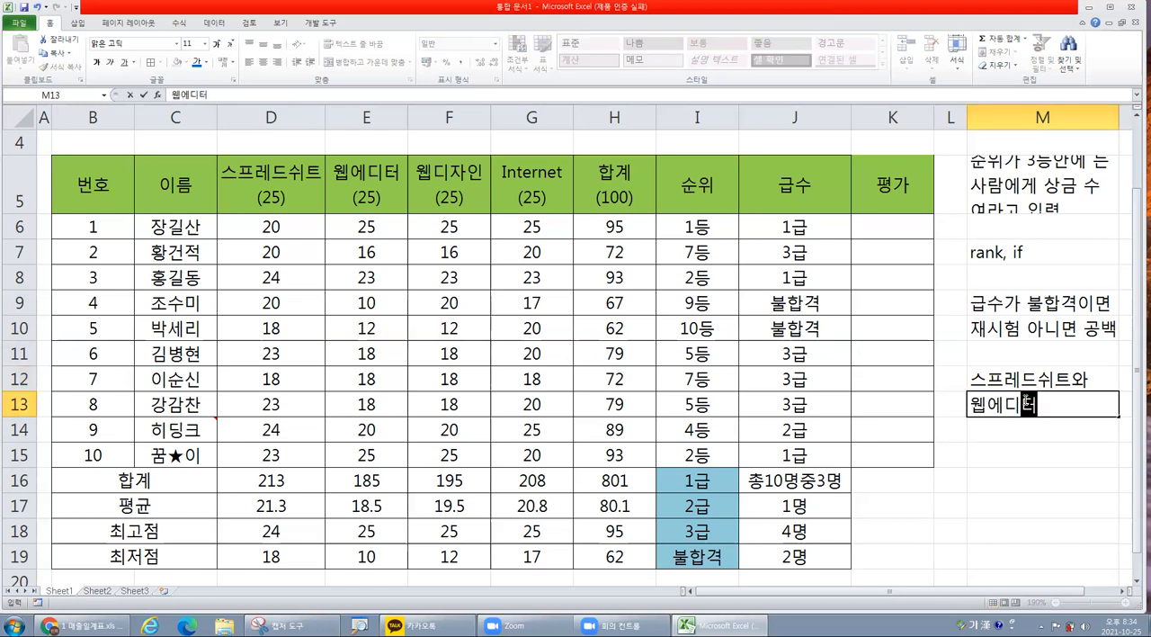
pyautogui.write('와 웹')
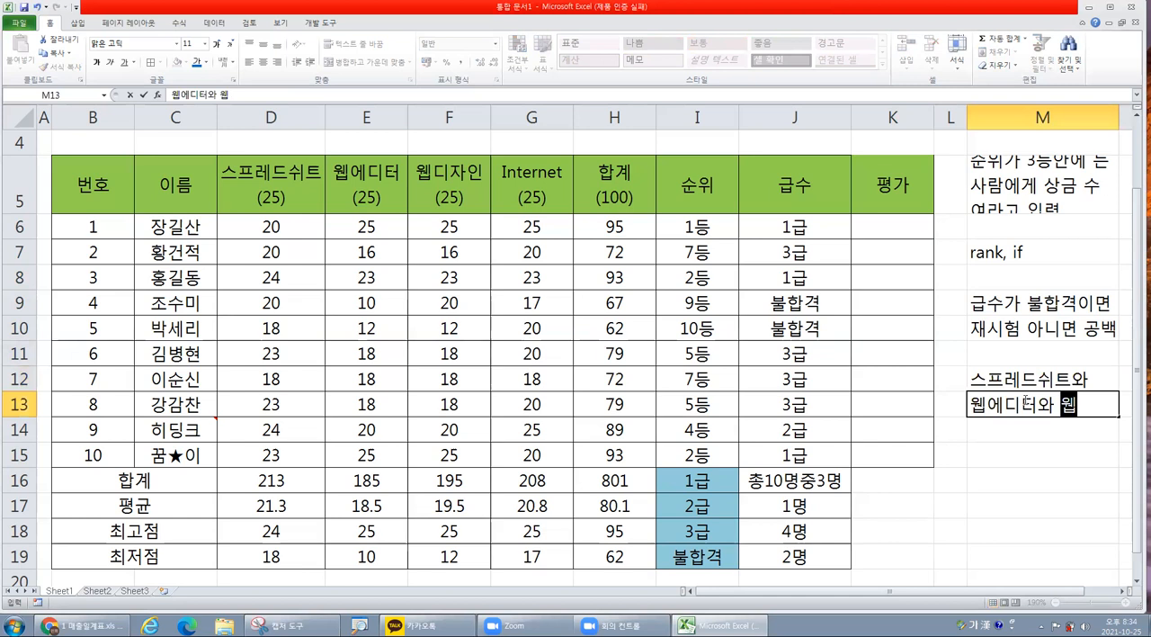
pyautogui.write('디자이ㄴ')
pyautogui.press('Return')
# Continue the exercise note with 인터넷 모두가 20점 in M14 and 이상이면 합격 in M15.
pyautogui.write('인터넷 ㅁ')
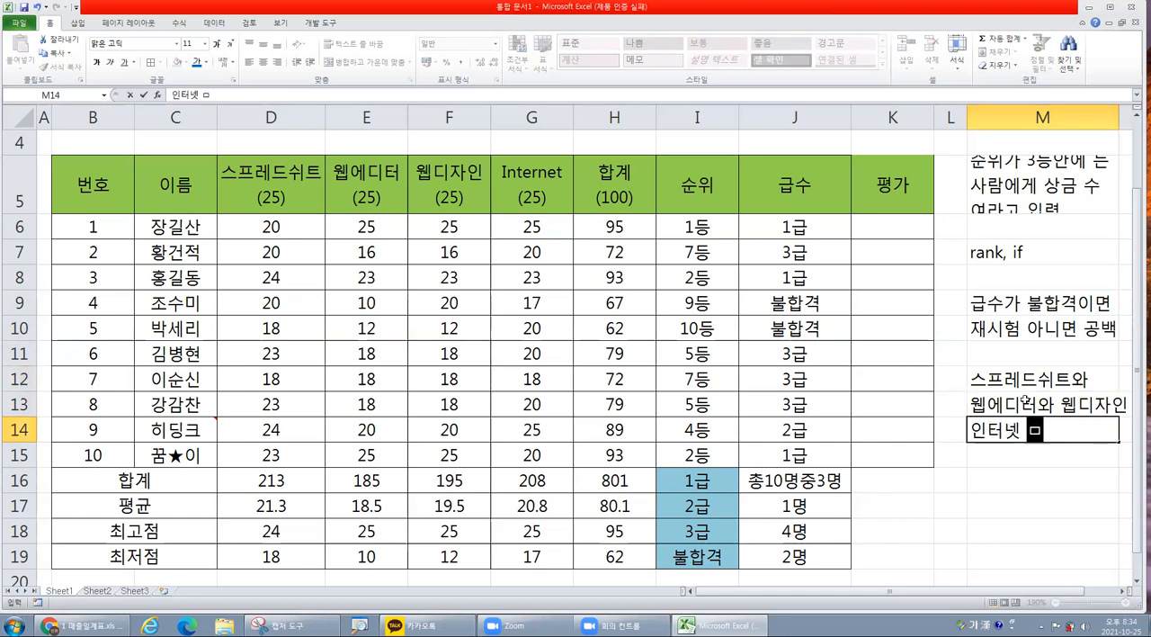
pyautogui.write('ㅗ두가')
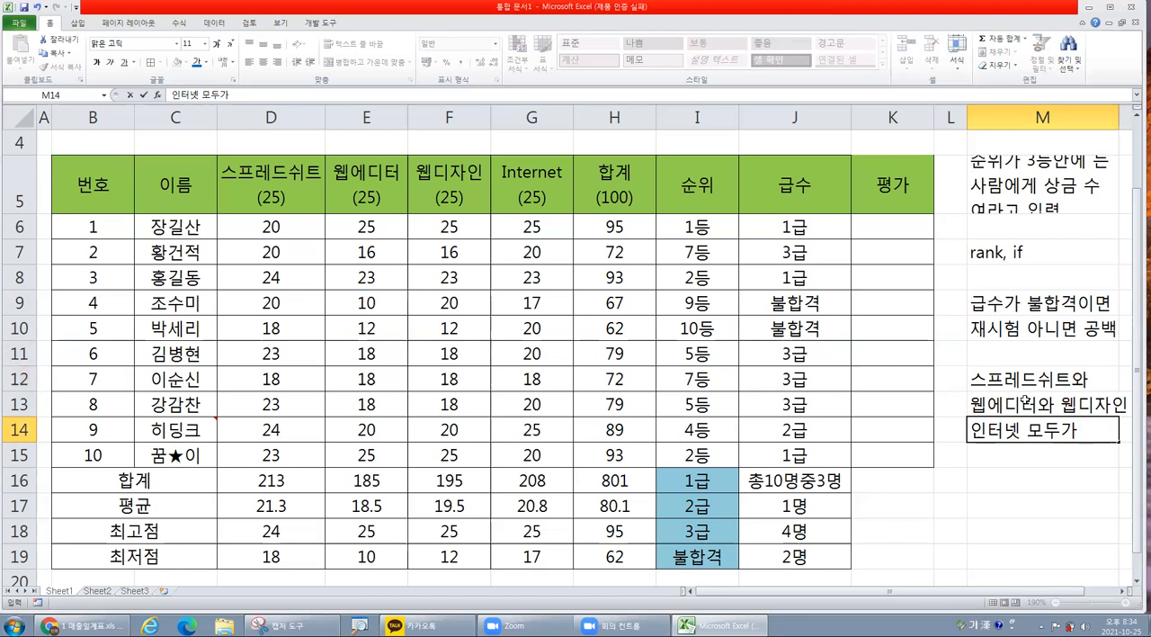
pyautogui.write('20')
pyautogui.write('점')
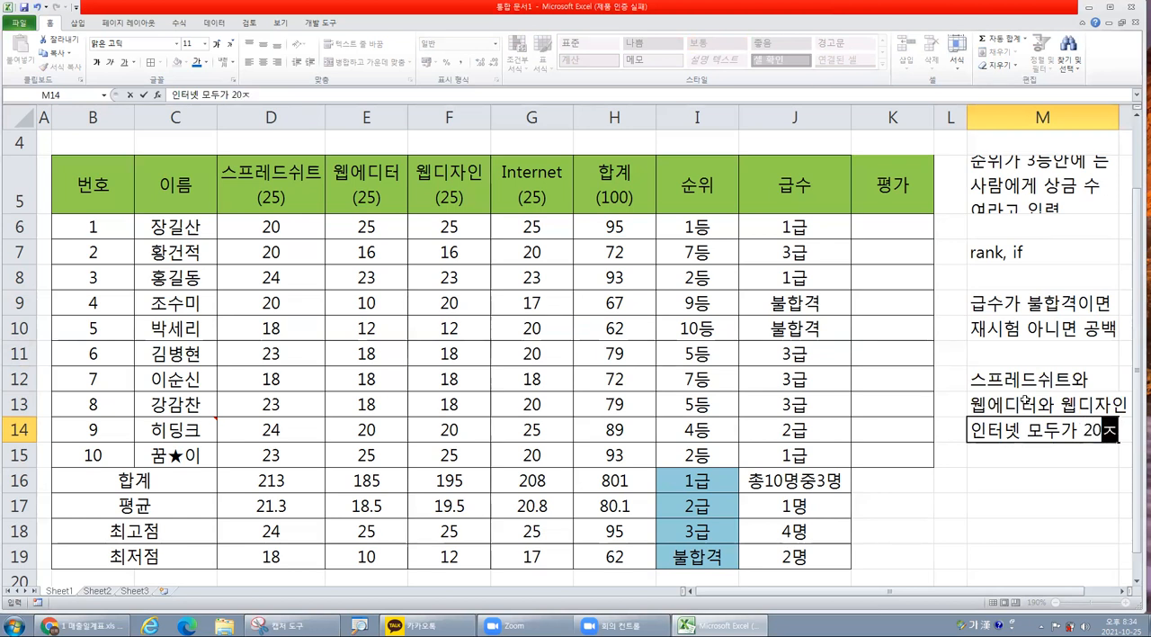
pyautogui.press('Return')
pyautogui.write('이상이면 합격')
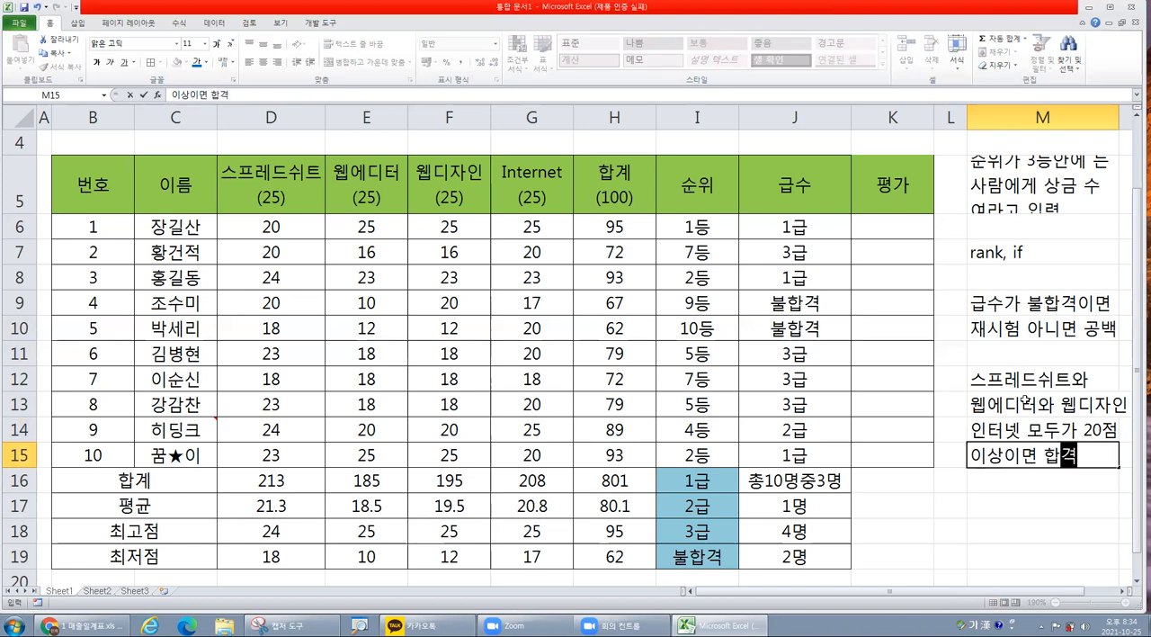
pyautogui.press('Return')
# Complete the exercise note with 아니면 불합격 in M16.
pyautogui.write('ㅏㅇ니')
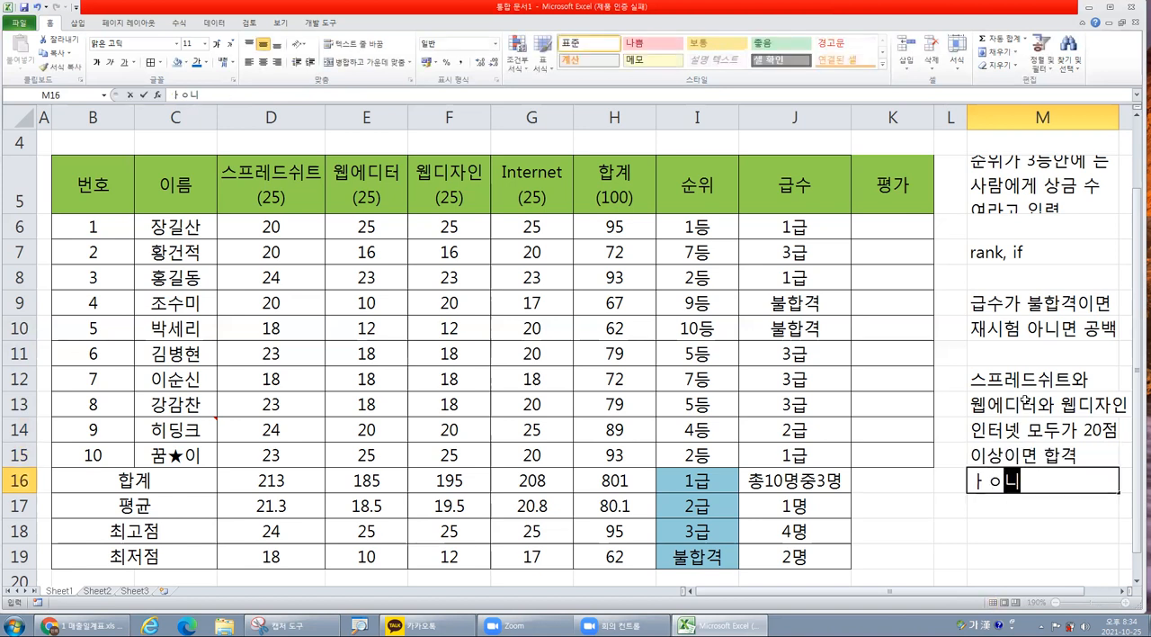
pyautogui.press('BackSpace')
pyautogui.write('아님녀 ㅂ')
pyautogui.press('BackSpace')
pyautogui.press('BackSpace')
pyautogui.press('BackSpace')
pyautogui.press('BackSpace')
pyautogui.write('니면 불합겨')
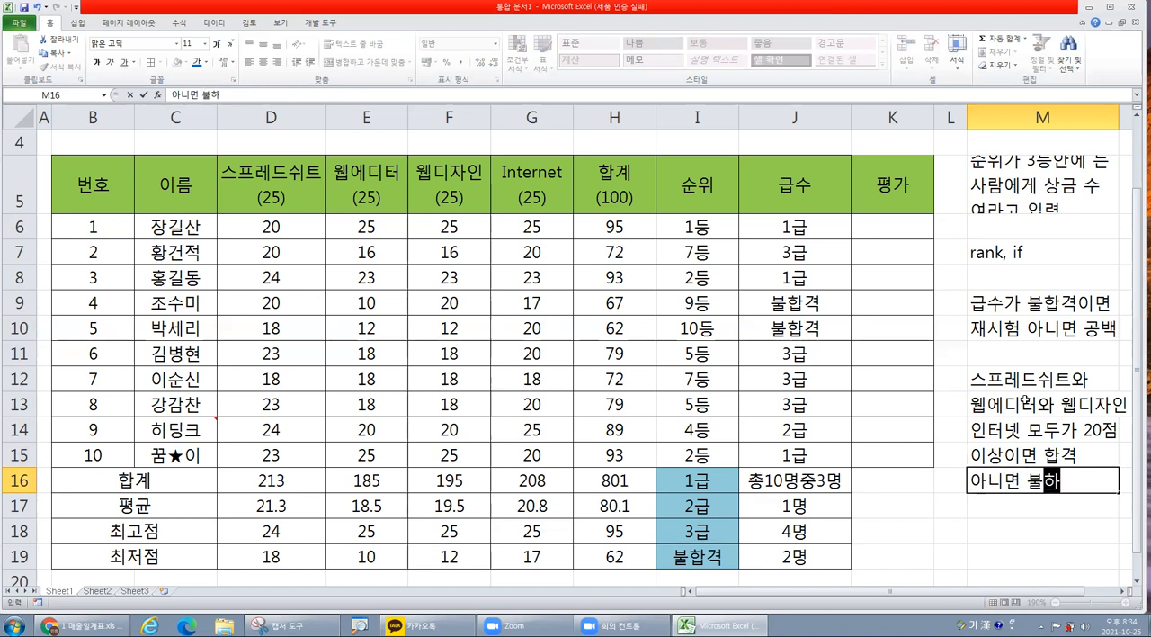
pyautogui.write('ㄱ')
pyautogui.press('Return')
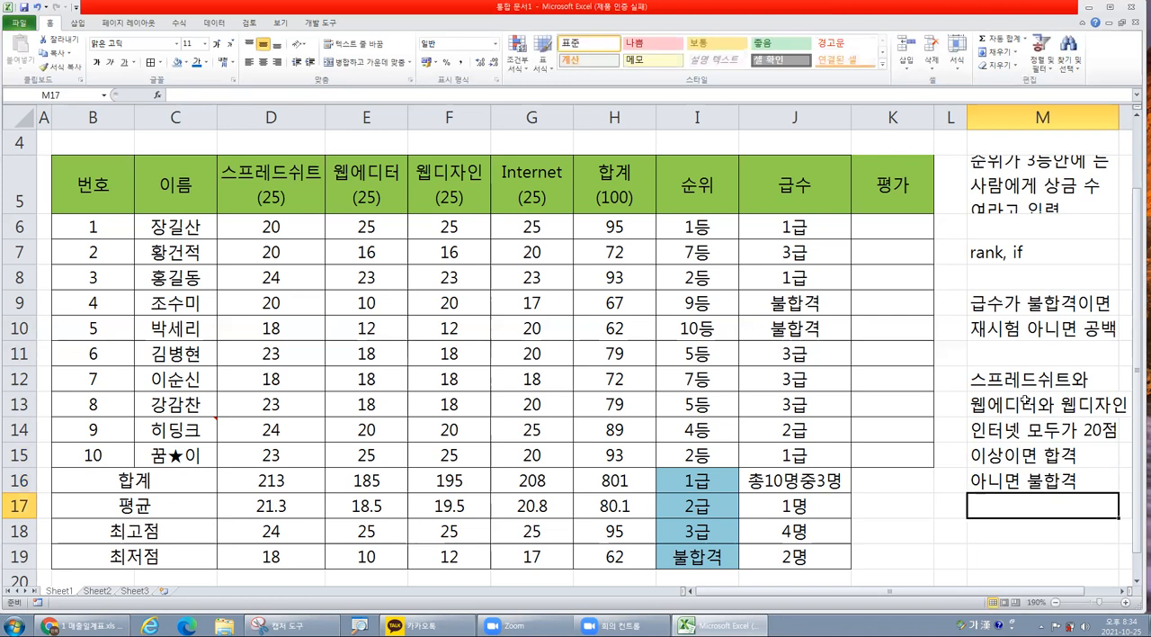
pyautogui.click(870, 232)
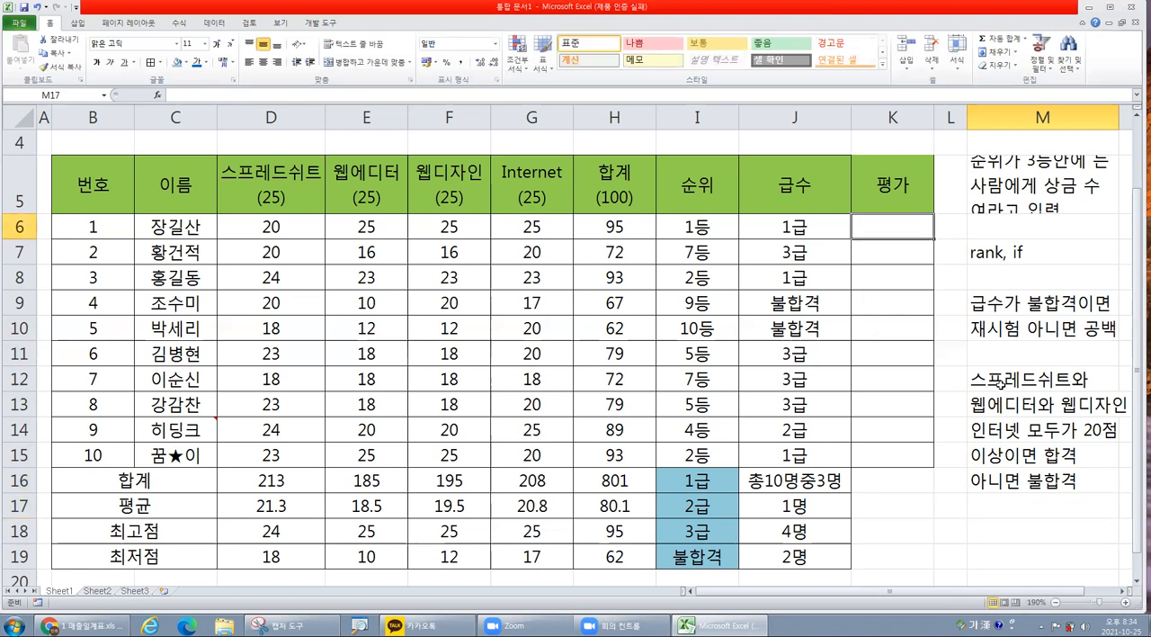
pyautogui.moveTo(256, 228); pyautogui.dragTo(495, 228)
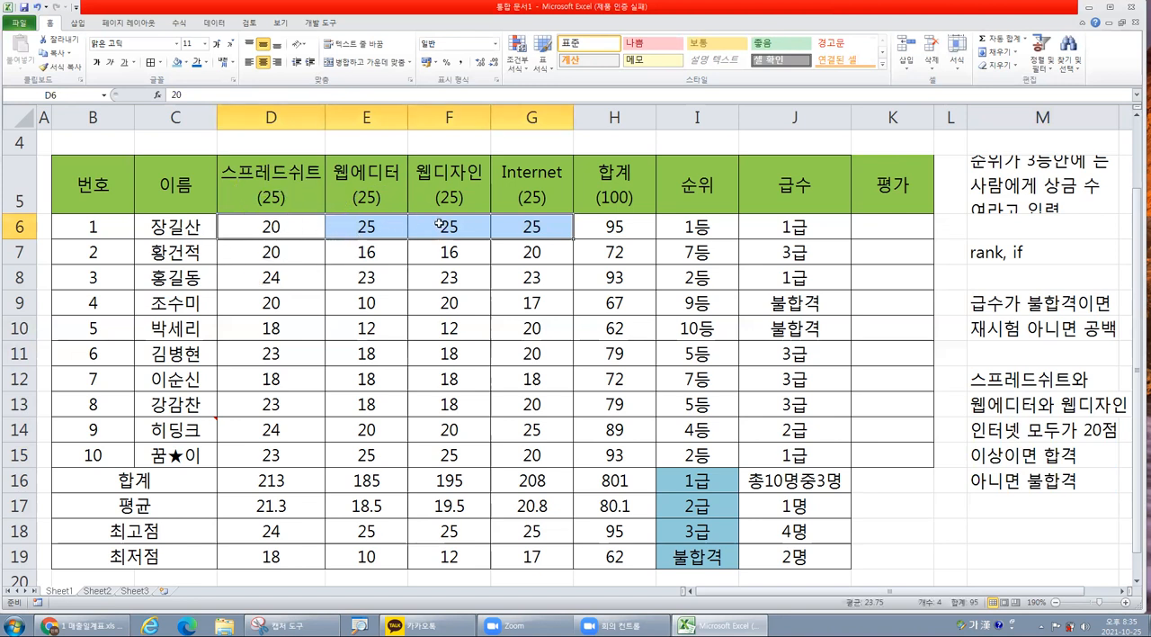
pyautogui.click(906, 230)
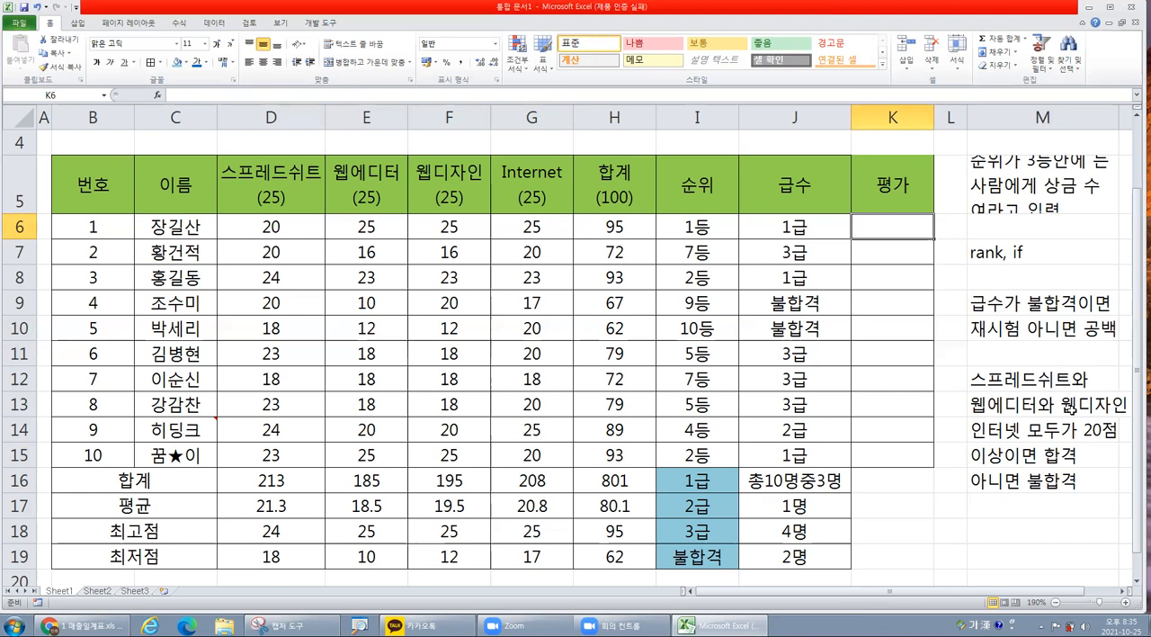
pyautogui.doubleClick(1028, 429)
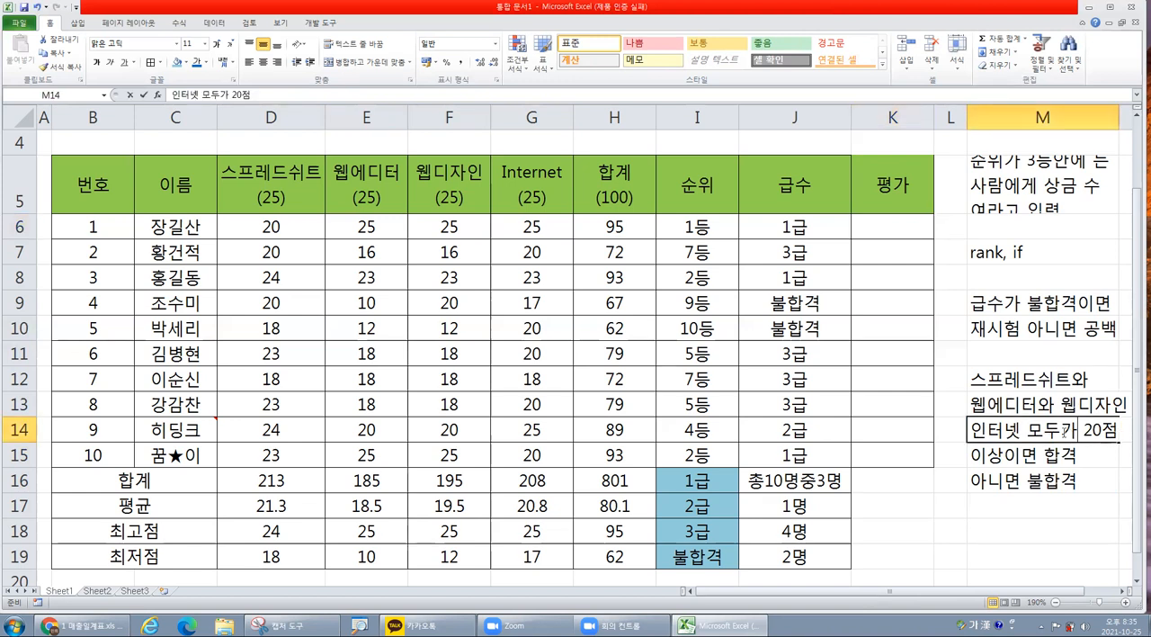
pyautogui.moveTo(1028, 429); pyautogui.dragTo(1120, 430)
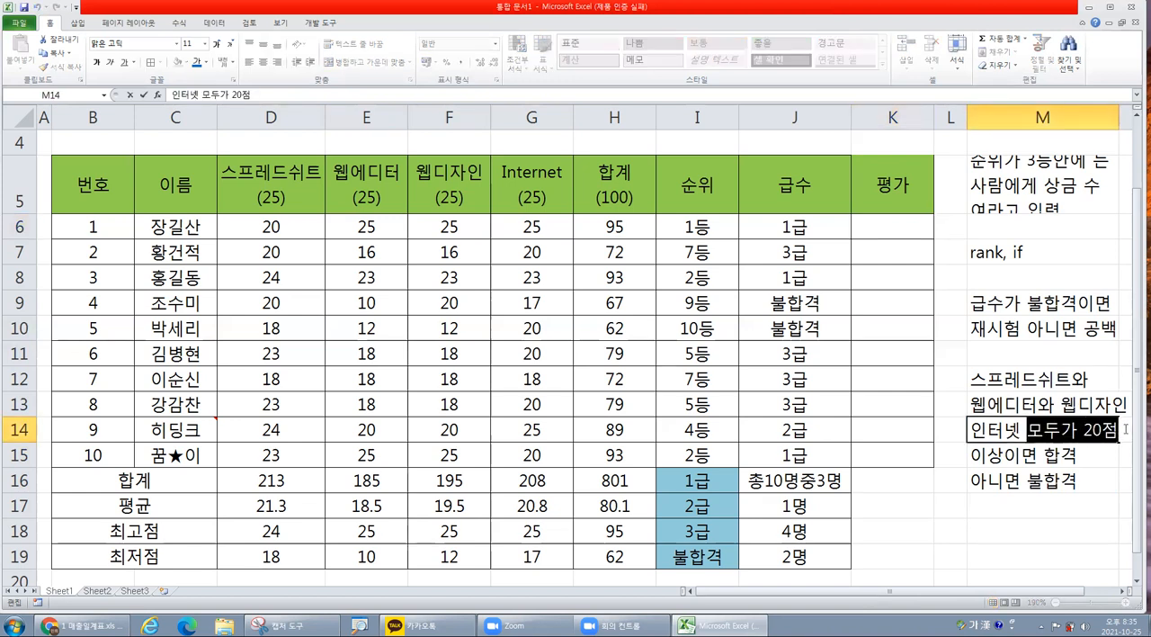
pyautogui.click(1025, 378)
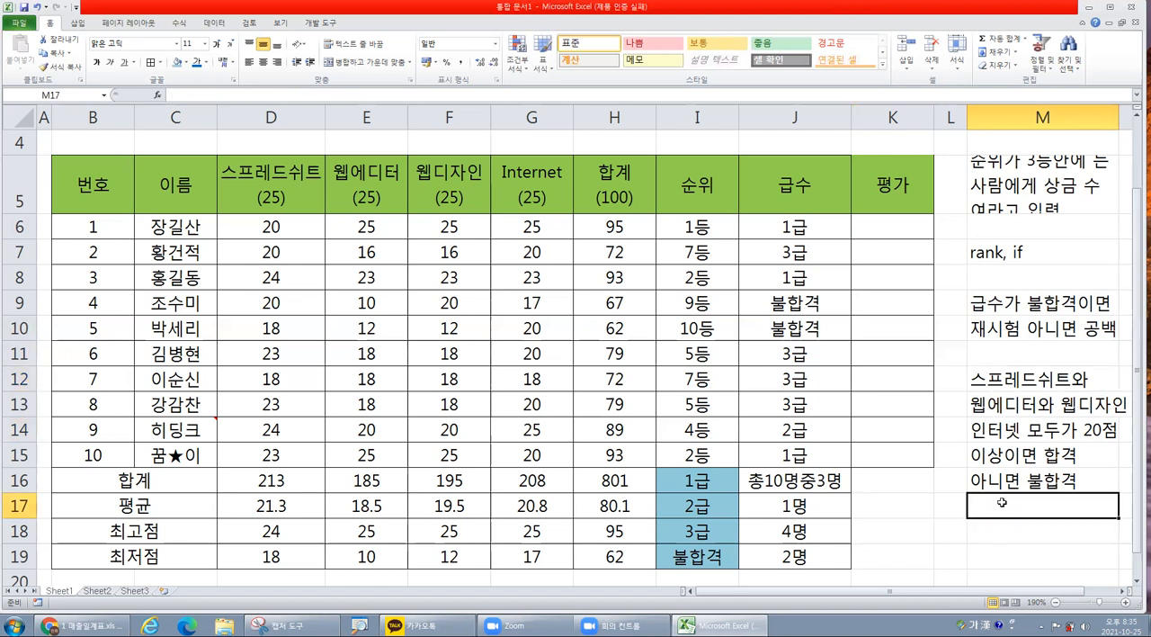
# Add the note 모두 만족--만족 and in M17, below the exercise text.
pyautogui.write('모두 만')
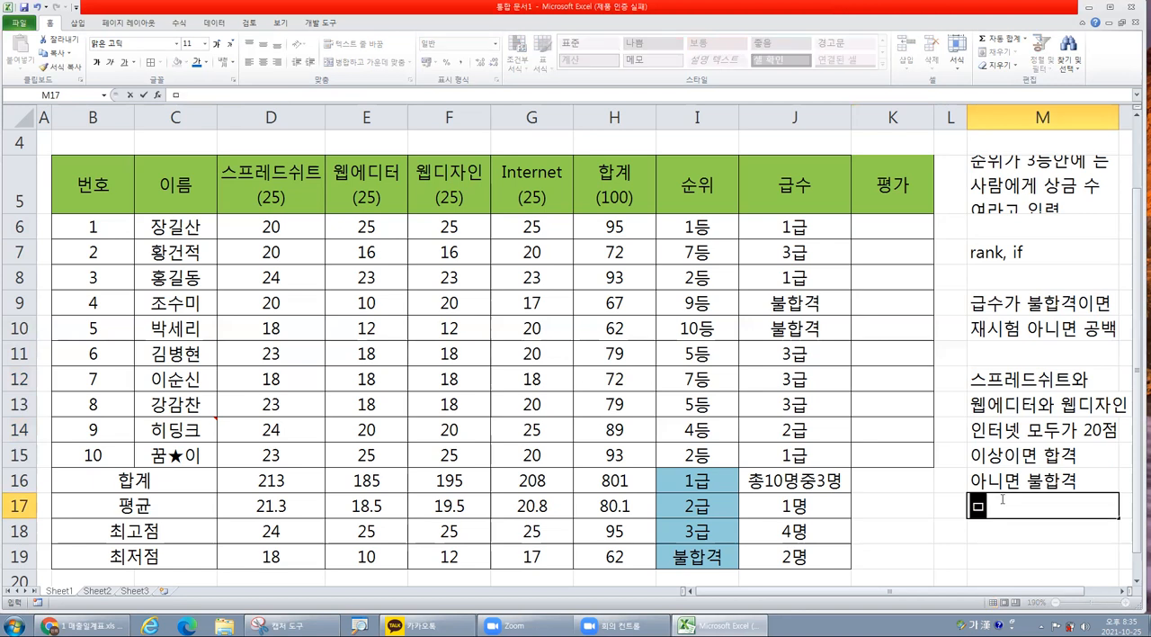
pyautogui.write('족')
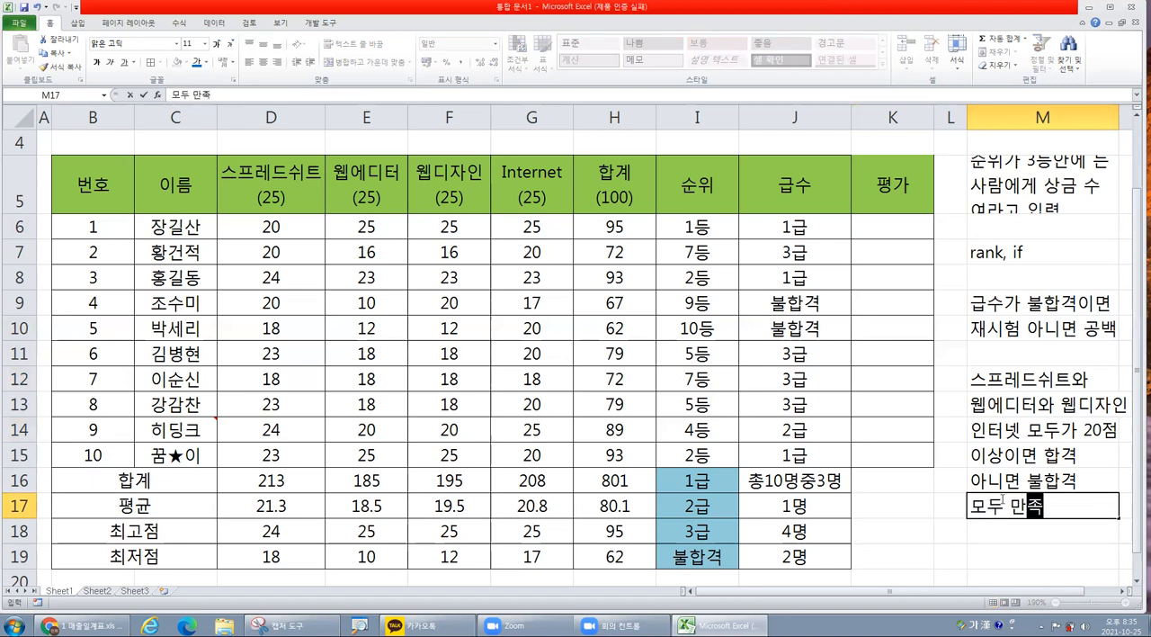
pyautogui.write('--만족')
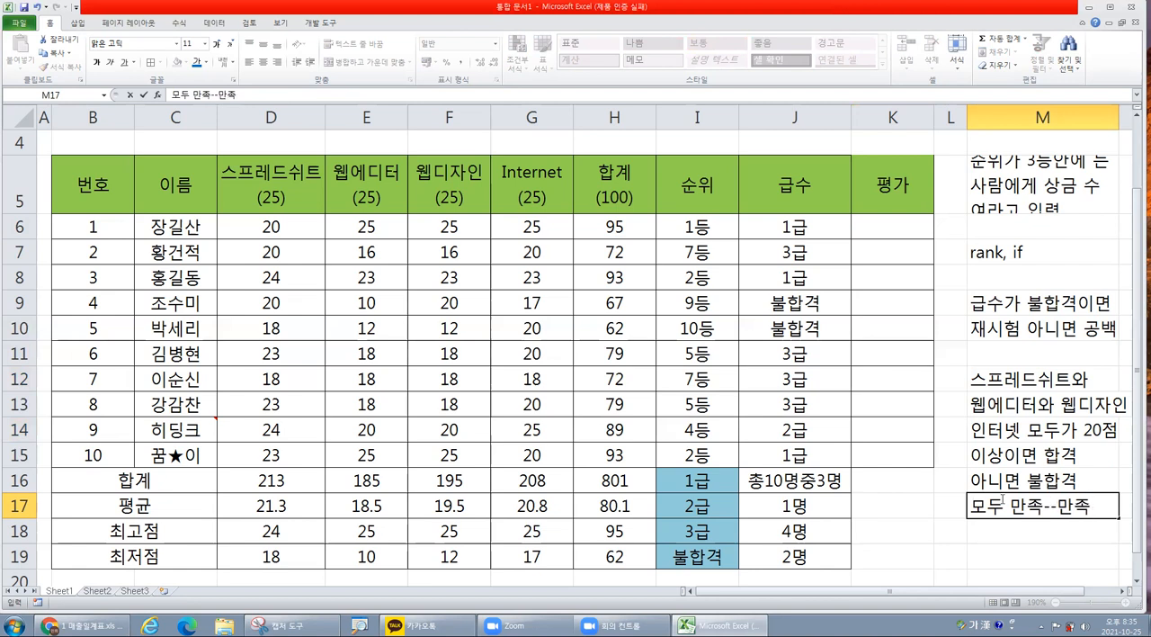
pyautogui.write(' and')
pyautogui.press('Return')
# Add the note 하나라도만족--만족 or in M18.
pyautogui.write('하나라도맞')
pyautogui.press('BackSpace')
pyautogui.write('만족--맞')
pyautogui.press('BackSpace')
pyautogui.write('만족 or')
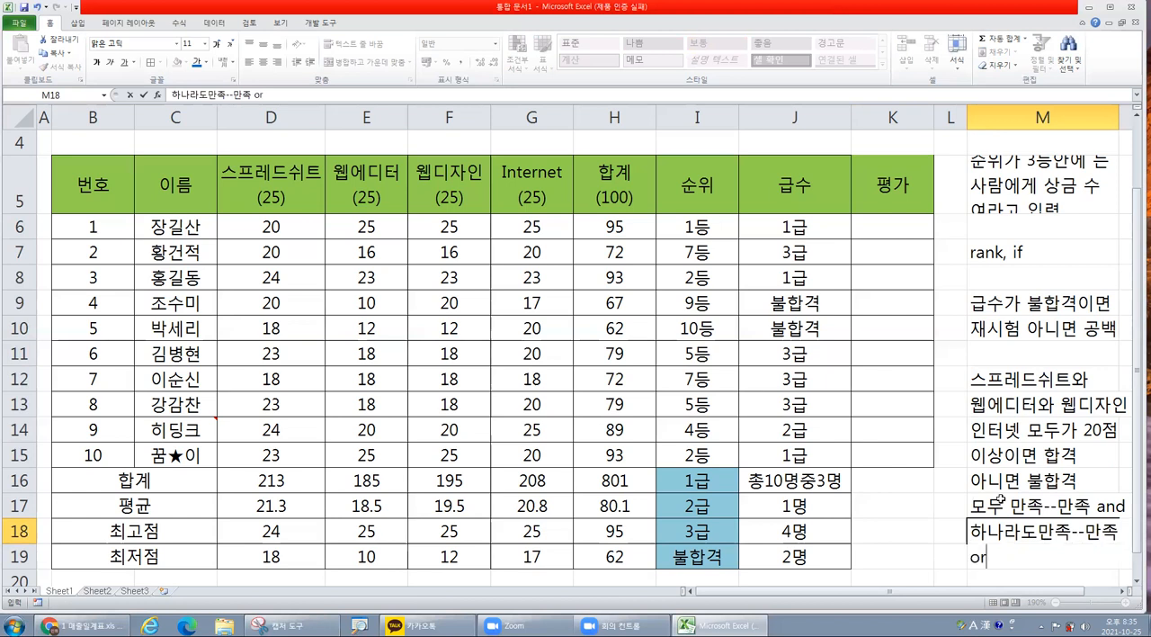
pyautogui.press('Return')
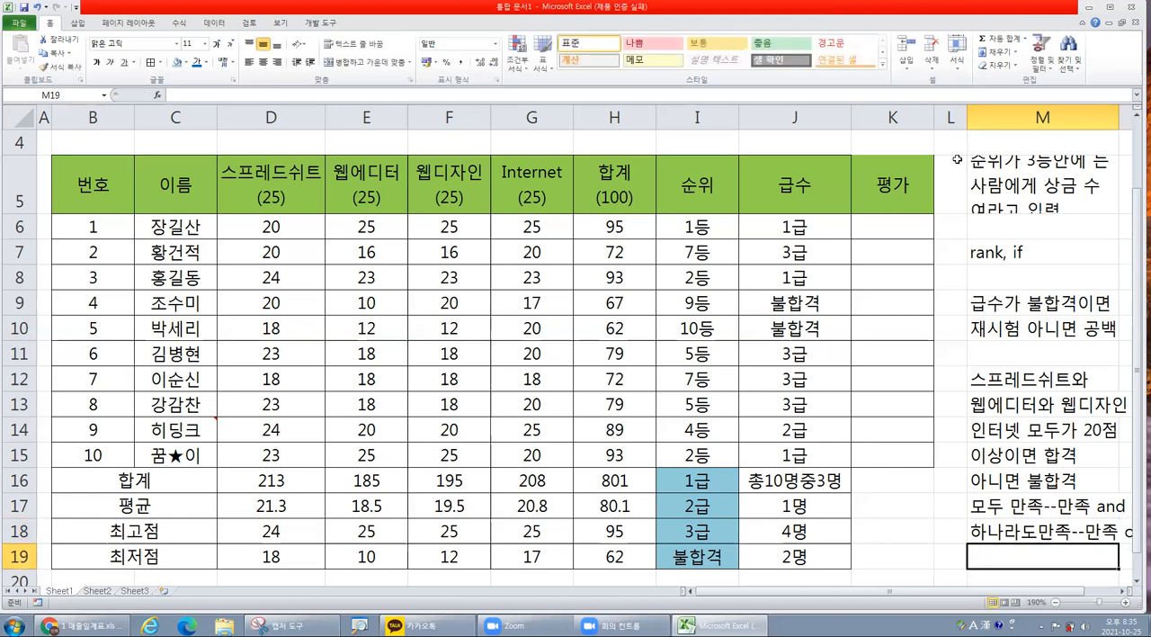
# Fit columns B and C to their contents and widen column M so the notes fit.
pyautogui.doubleClick(135, 118)
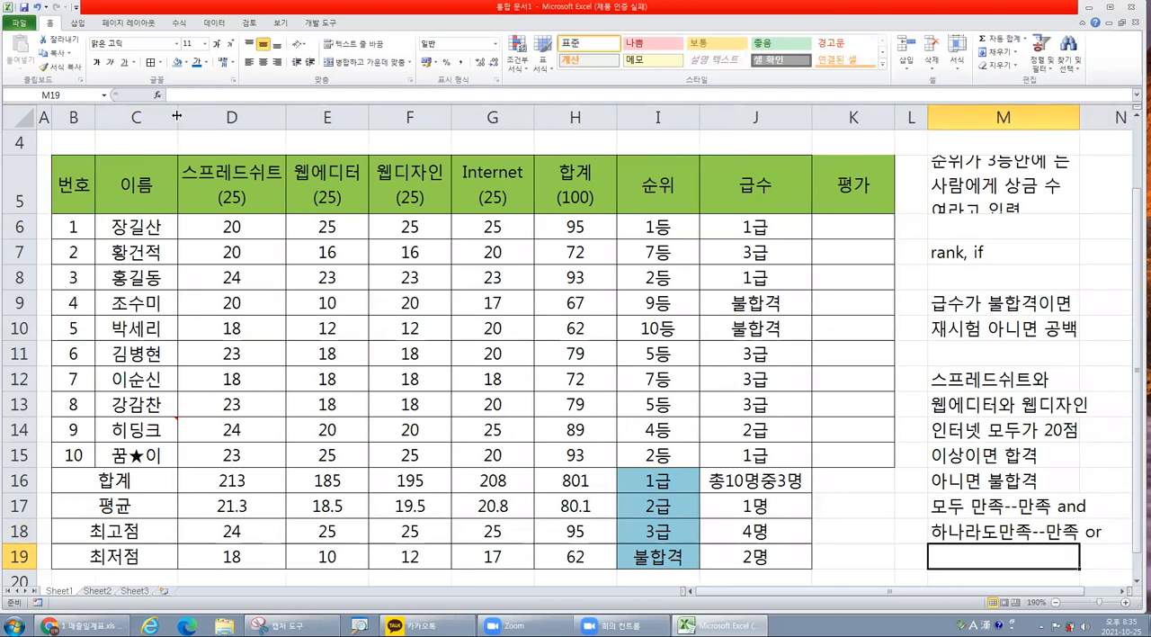
pyautogui.doubleClick(177, 118)
pyautogui.click(569, 343)
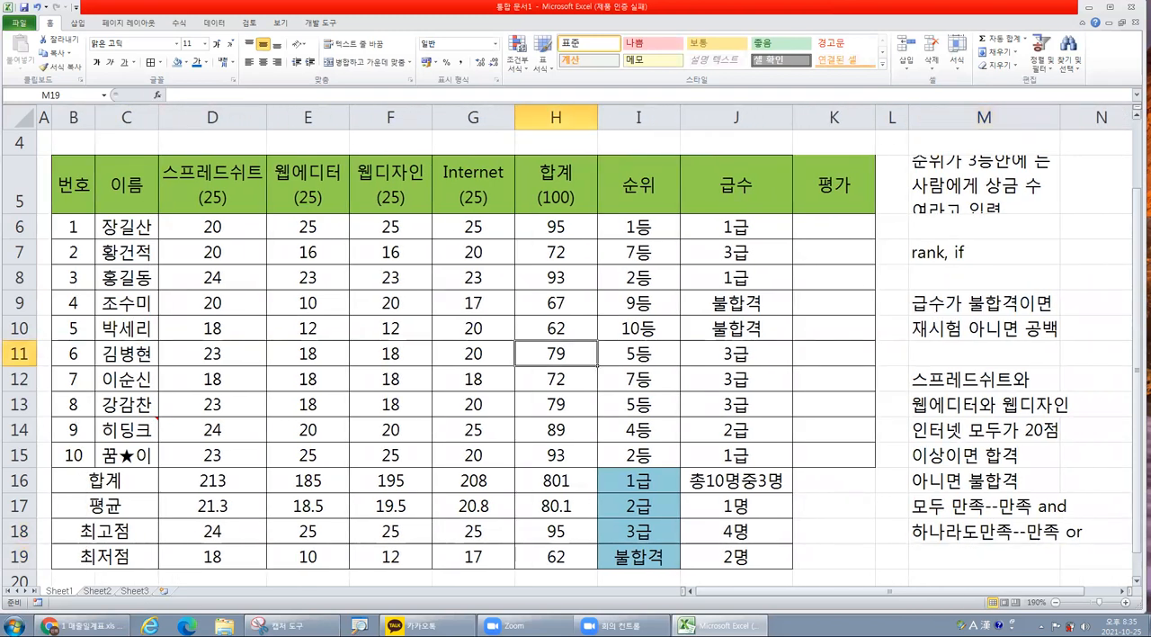
pyautogui.moveTo(1060, 118); pyautogui.dragTo(1092, 120)
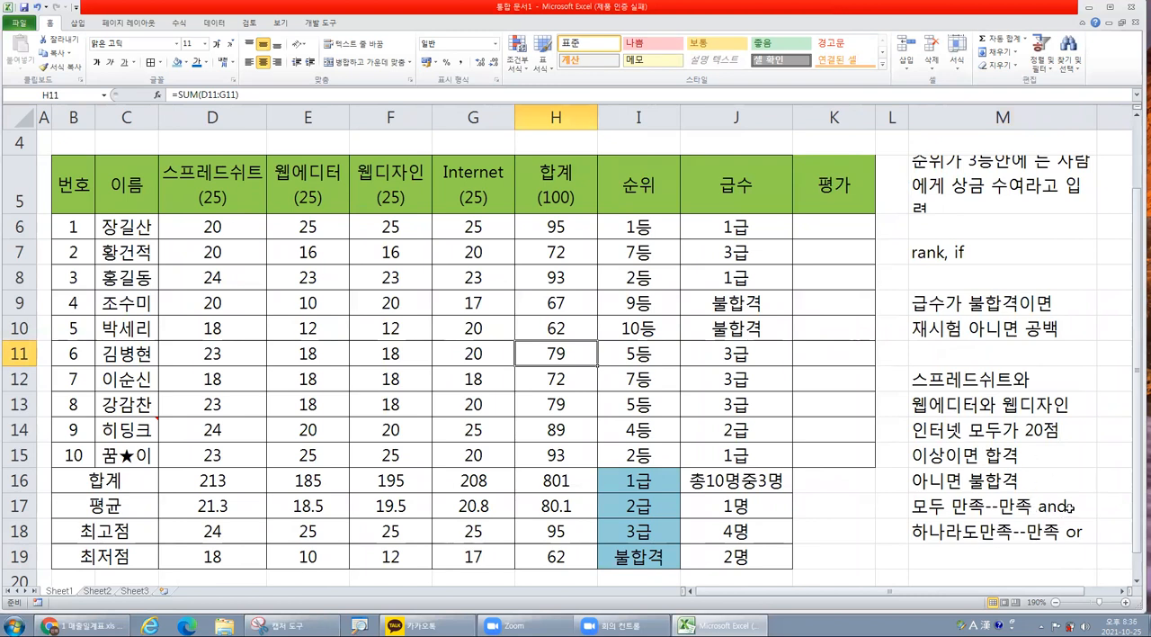
# Review the exercise conditions in M12:M16 and the and note in M17 against the 평가 column.
pyautogui.click(933, 507)
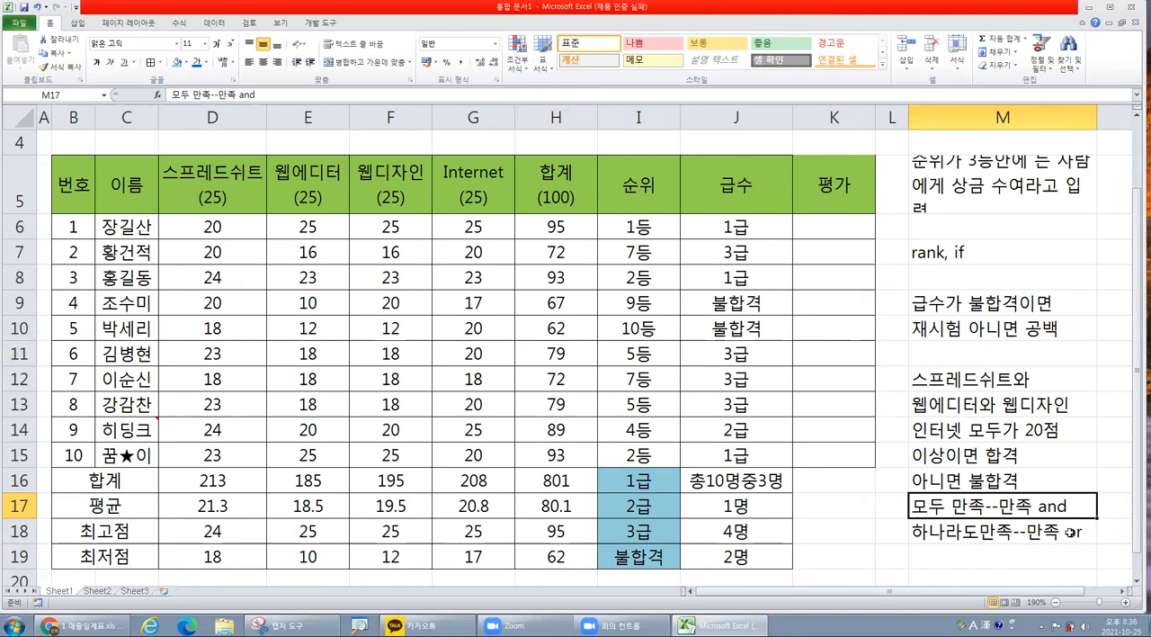
pyautogui.click(835, 233)
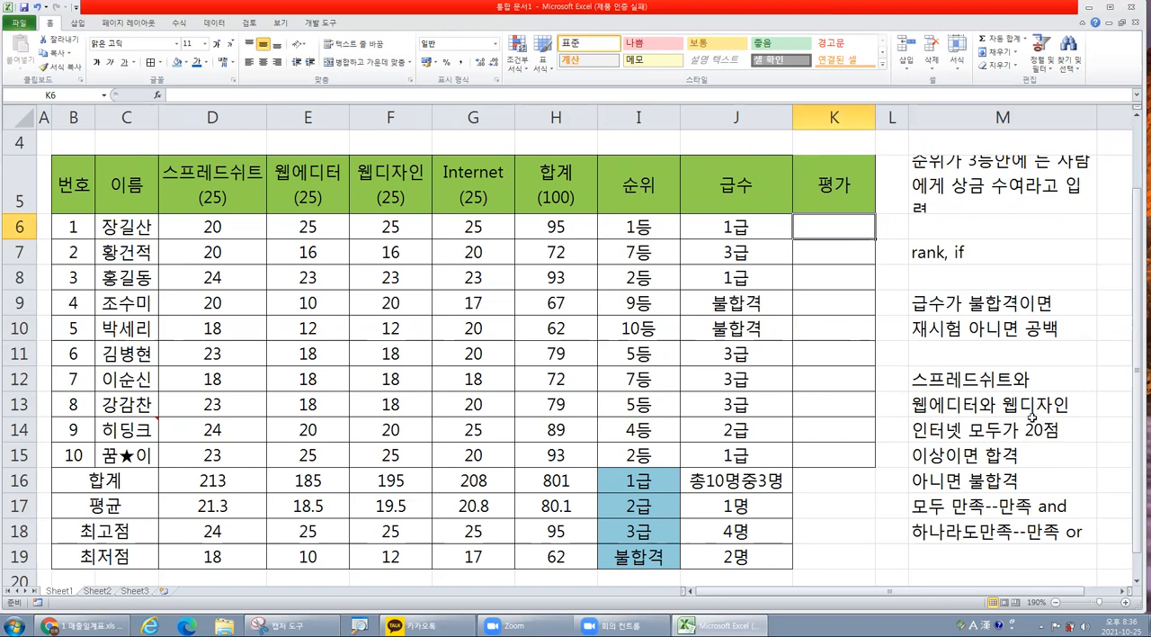
pyautogui.doubleClick(944, 454)
pyautogui.moveTo(944, 454); pyautogui.dragTo(981, 454)
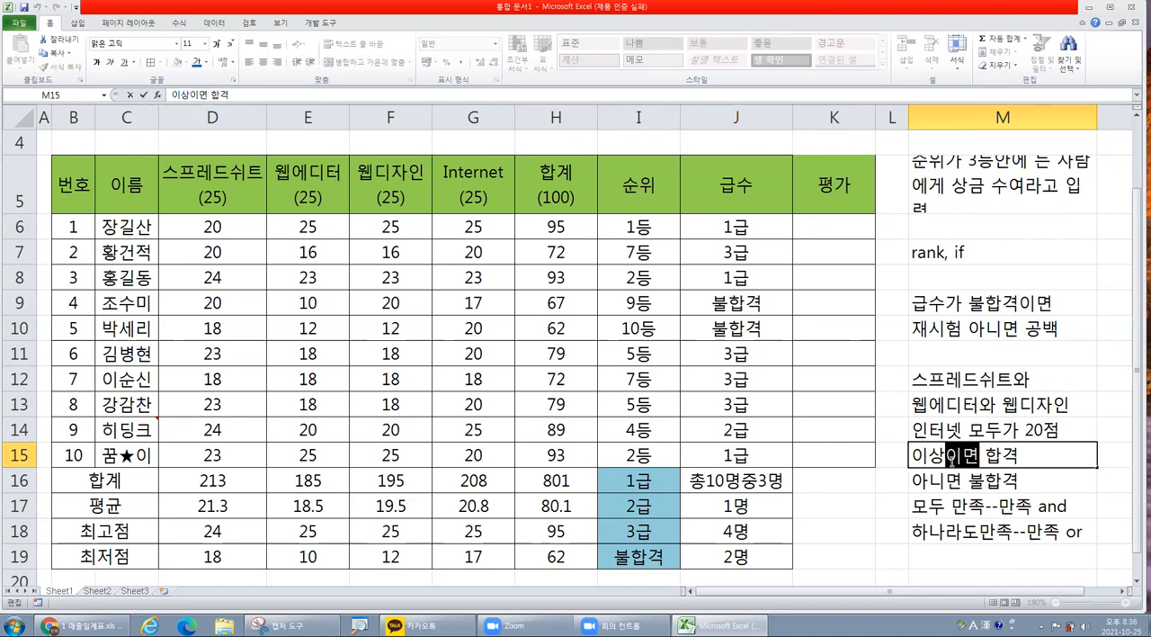
pyautogui.click(944, 508)
pyautogui.moveTo(969, 374); pyautogui.dragTo(971, 430)
pyautogui.click(960, 483)
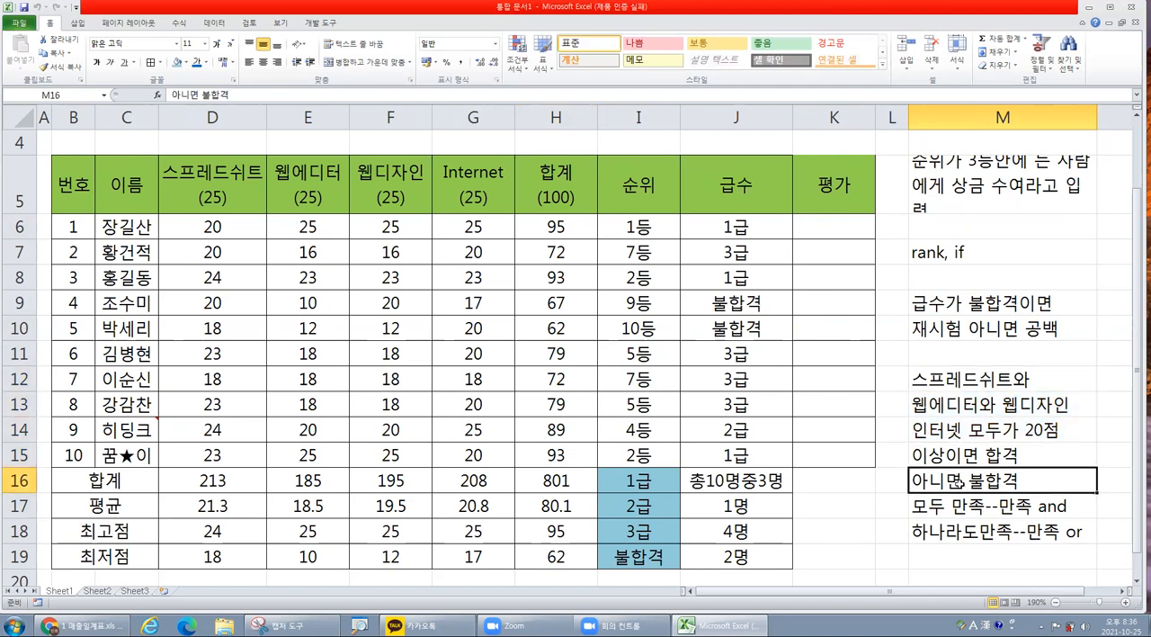
pyautogui.click(1054, 508)
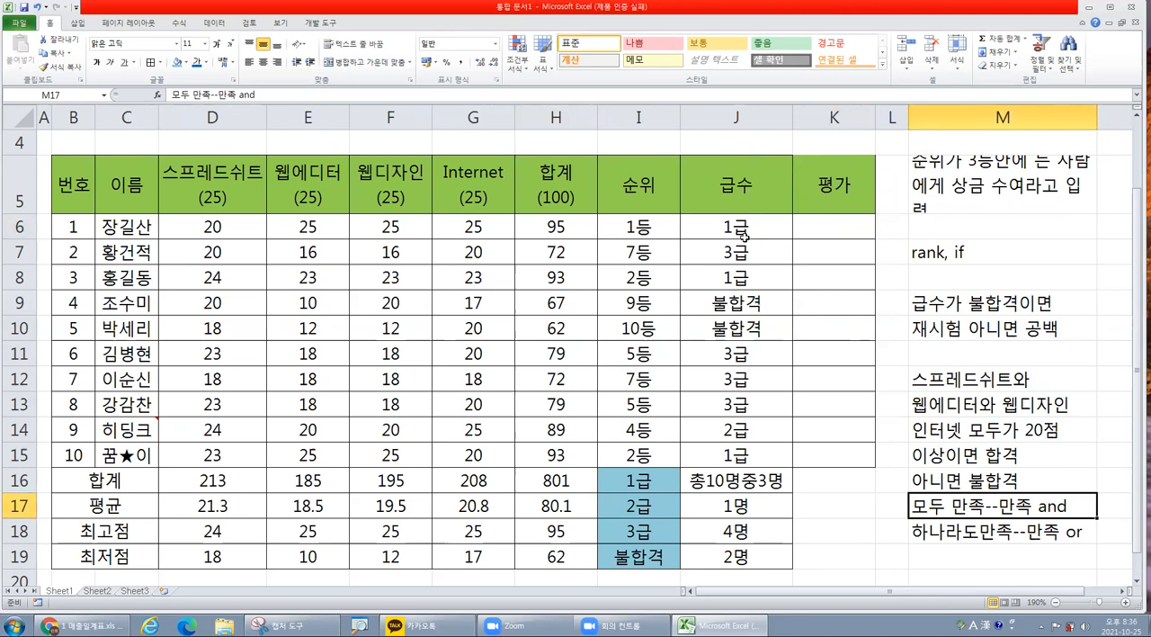
# Insert an IF function in the first 평가 cell, K6, and open its arguments.
pyautogui.click(819, 221)
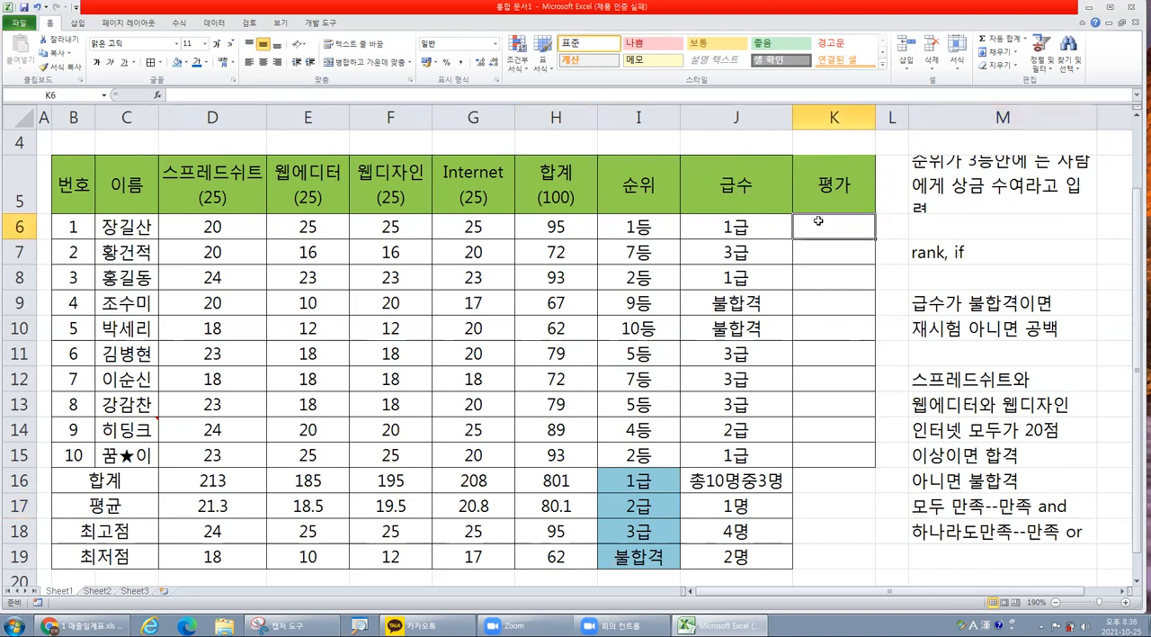
pyautogui.click(157, 95)
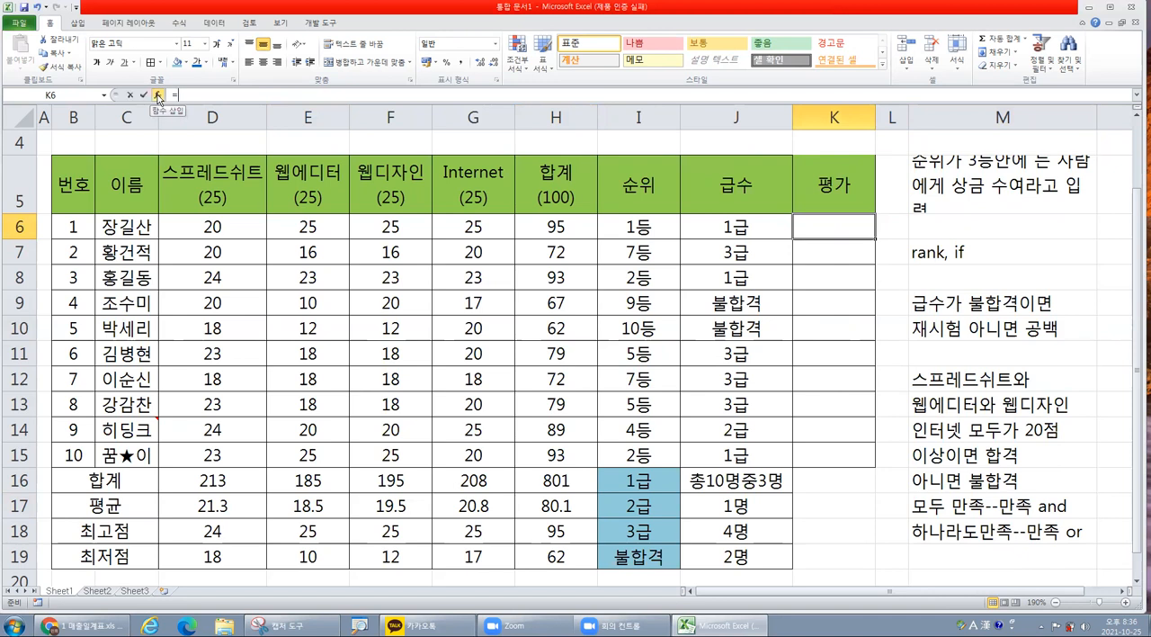
pyautogui.doubleClick(438, 284)
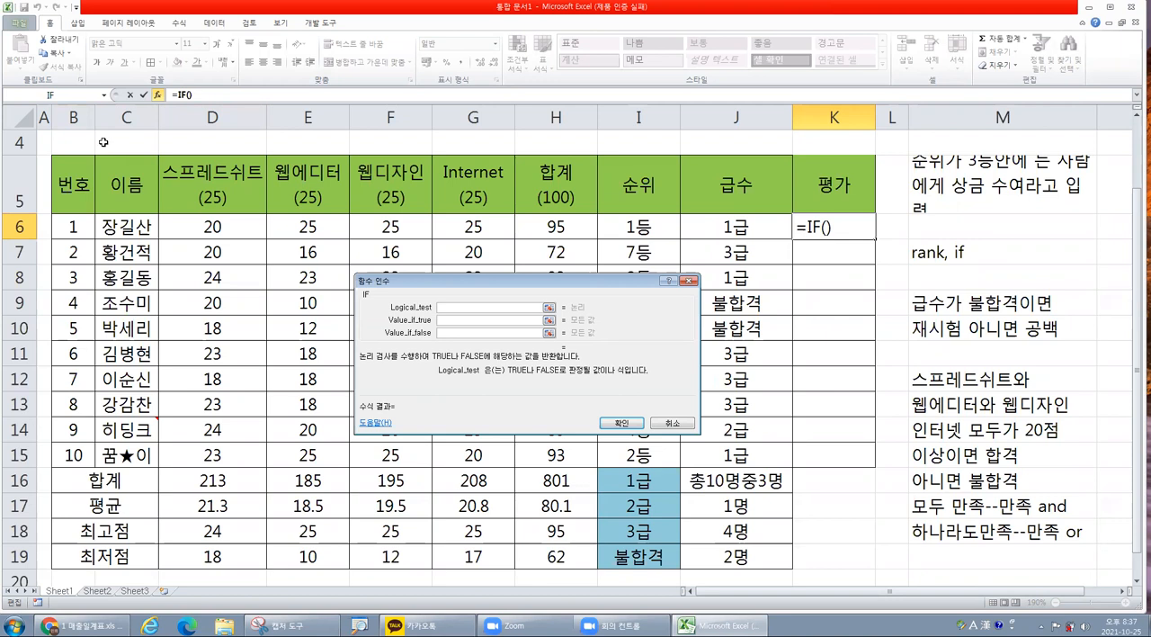
# Nest an AND function from the full function list inside the IF function's logical test.
pyautogui.click(105, 95)
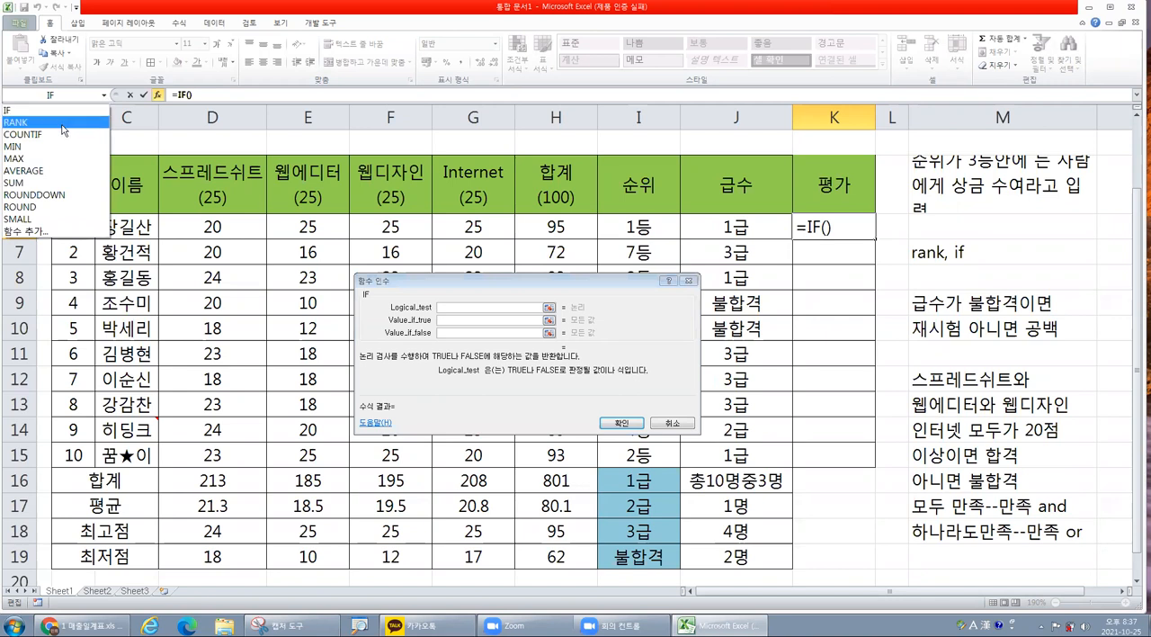
pyautogui.click(62, 233)
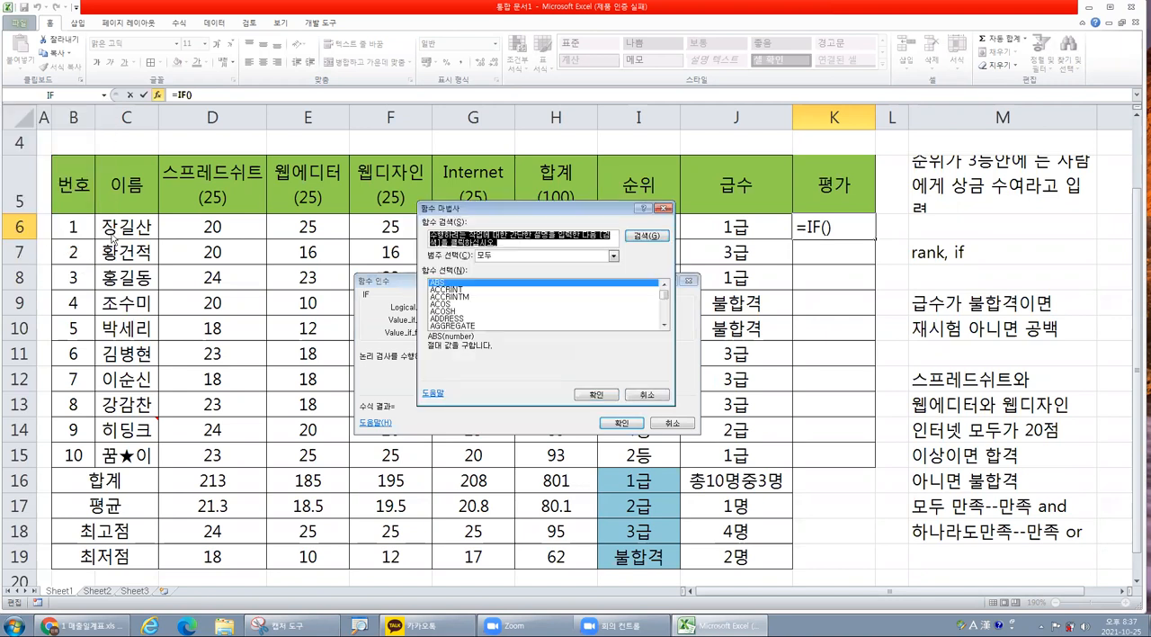
pyautogui.click(665, 325)
pyautogui.click(664, 324)
pyautogui.click(665, 325)
pyautogui.click(664, 324)
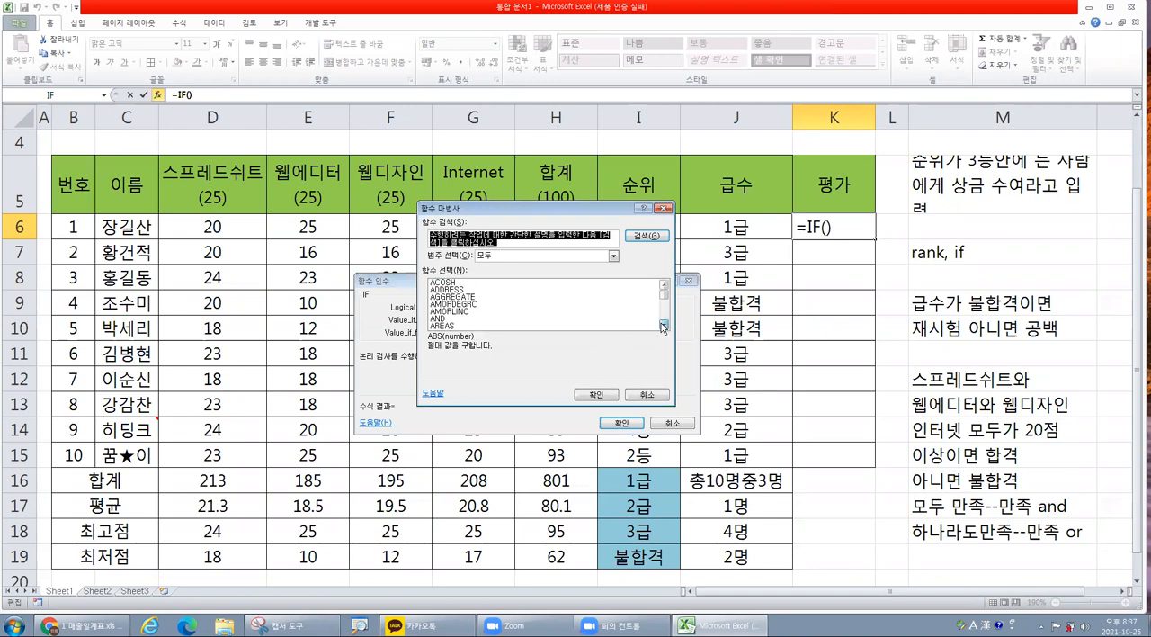
pyautogui.click(436, 320)
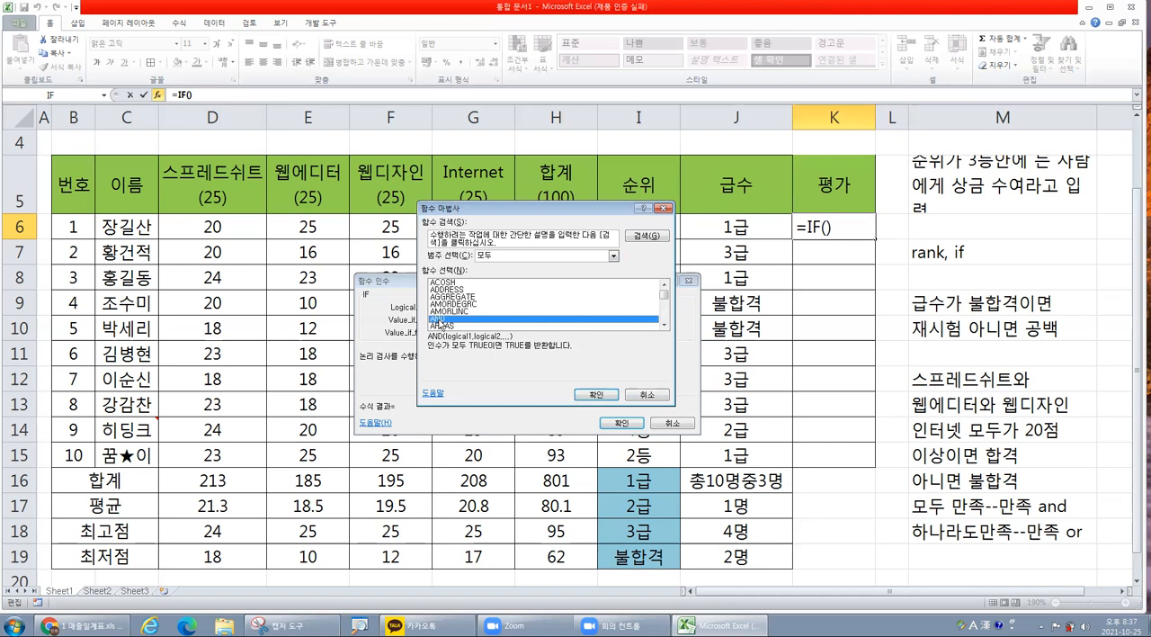
pyautogui.click(601, 396)
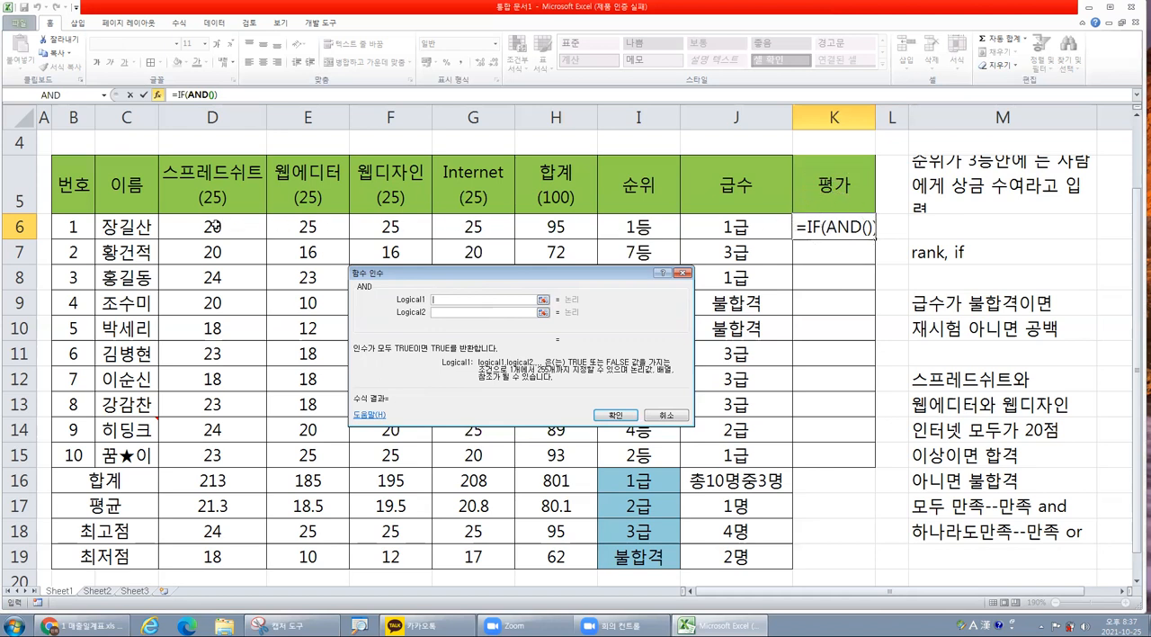
# Set the first AND condition to D6>=20 for the 스프레드쉬트 score.
pyautogui.click(213, 225)
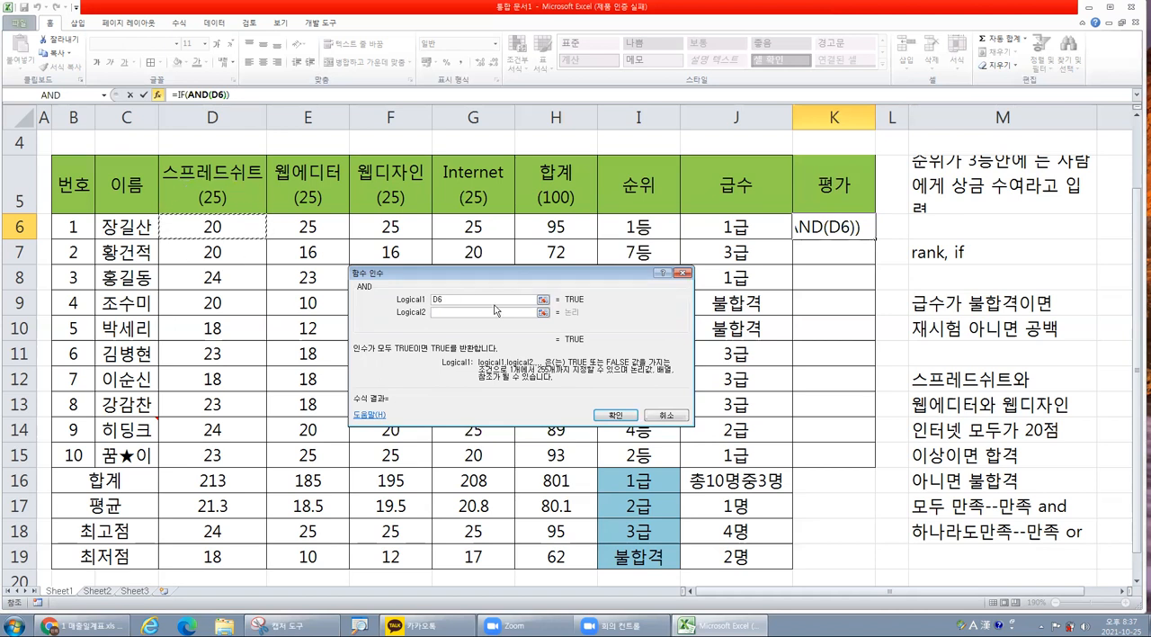
pyautogui.click(452, 300)
pyautogui.write('>=')
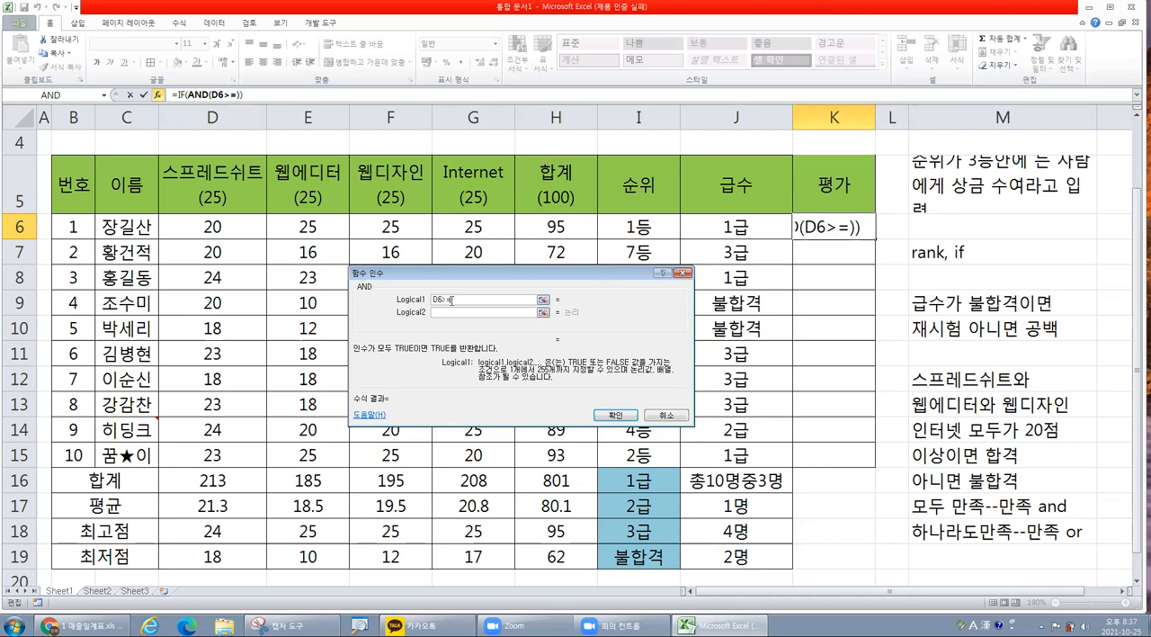
pyautogui.write('20')
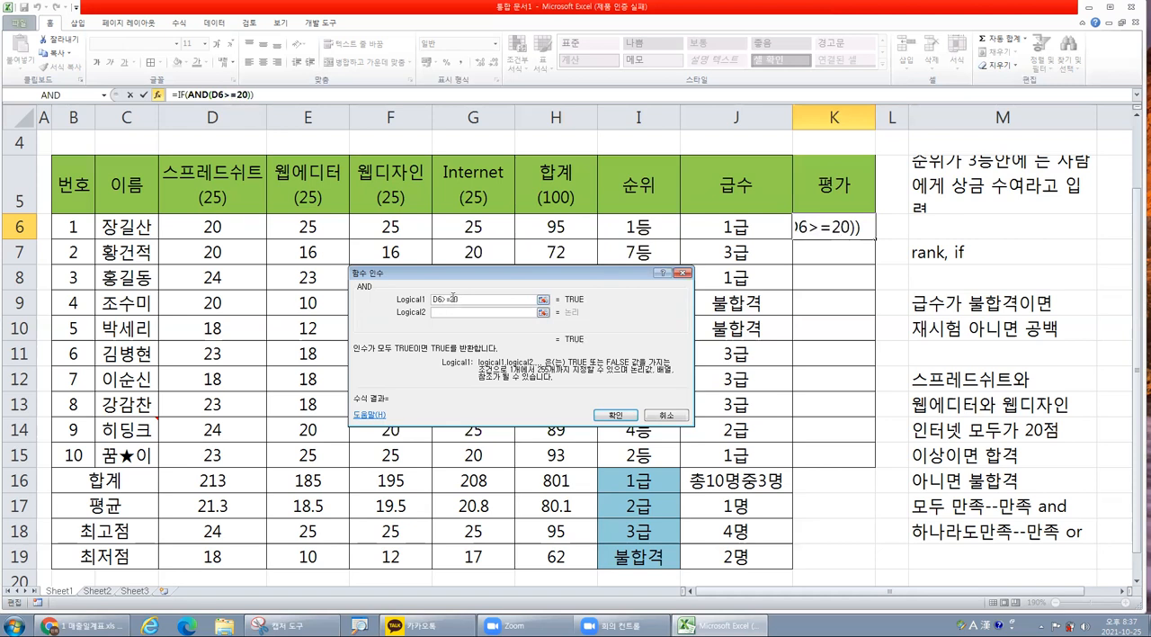
# Set the second AND condition to E6>=20 for the 웹에디터 score.
pyautogui.click(447, 310)
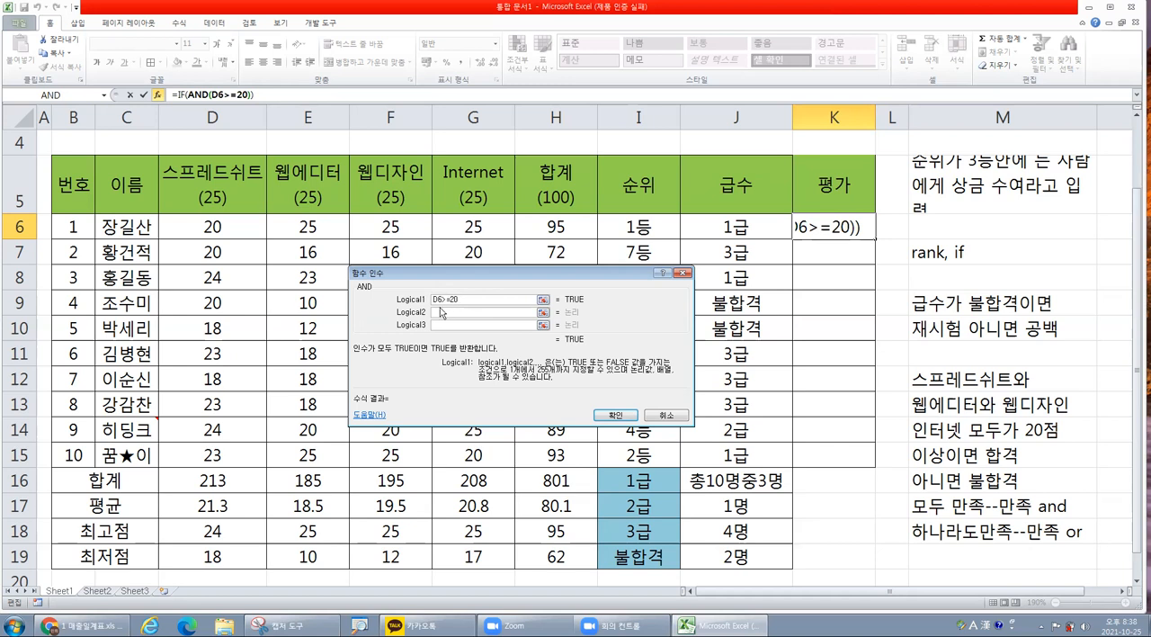
pyautogui.click(443, 328)
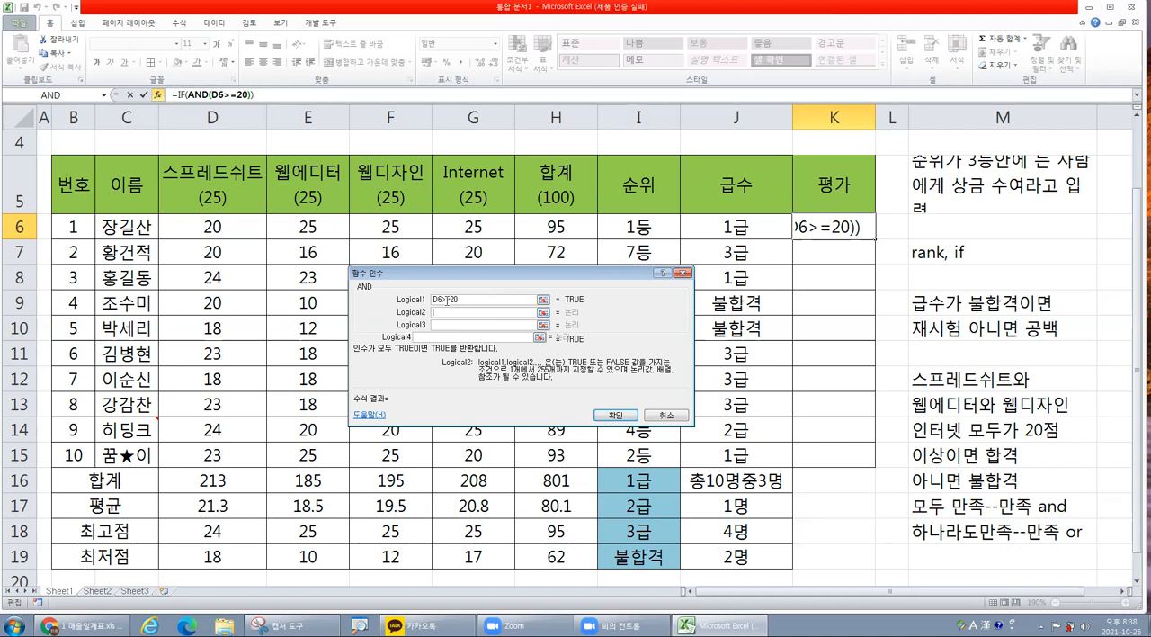
pyautogui.click(447, 301)
pyautogui.press('ctrl')
pyautogui.click(310, 227)
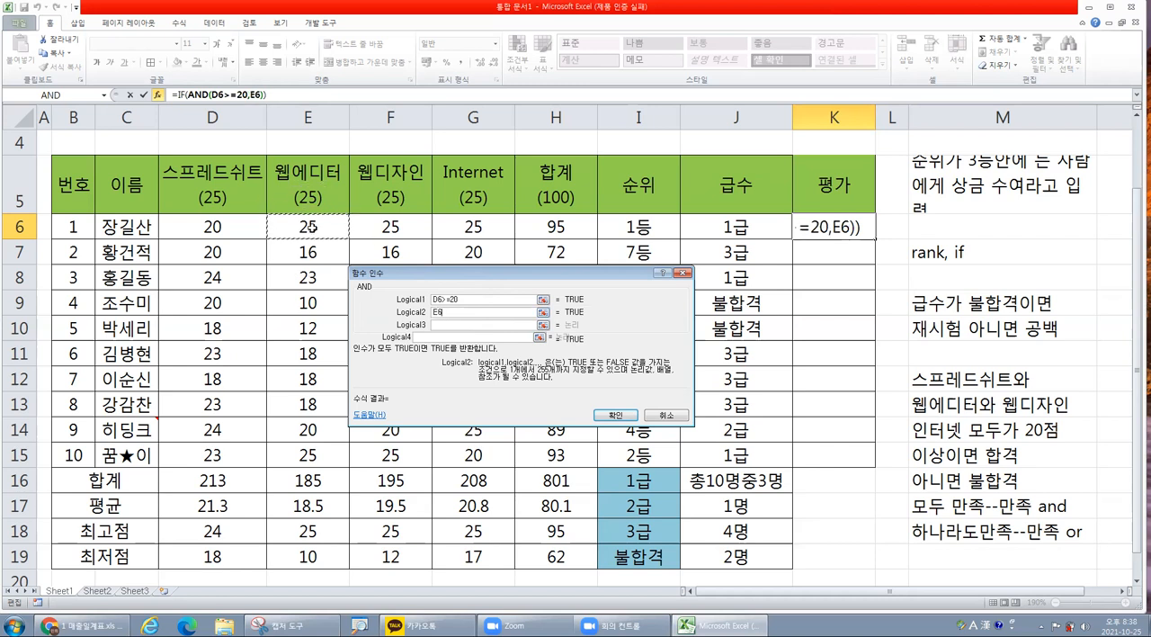
pyautogui.write('>=20')
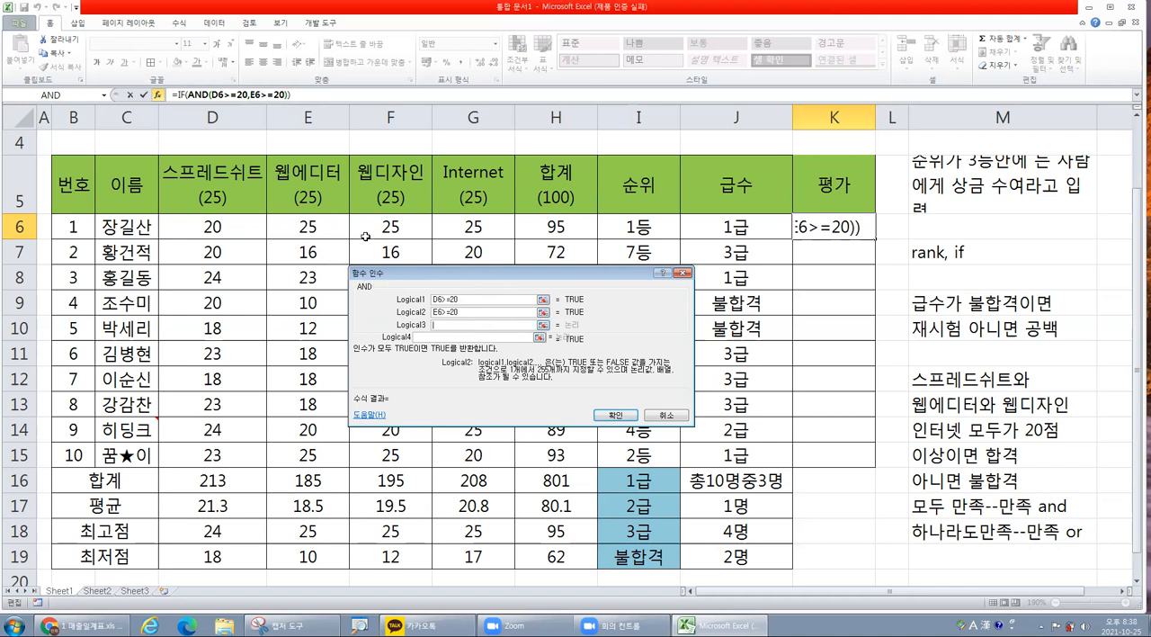
# Set the third and fourth AND conditions to F6>=20 and G6>=20 for 웹디자인 and Internet.
pyautogui.press('ctrl')
pyautogui.click(392, 227)
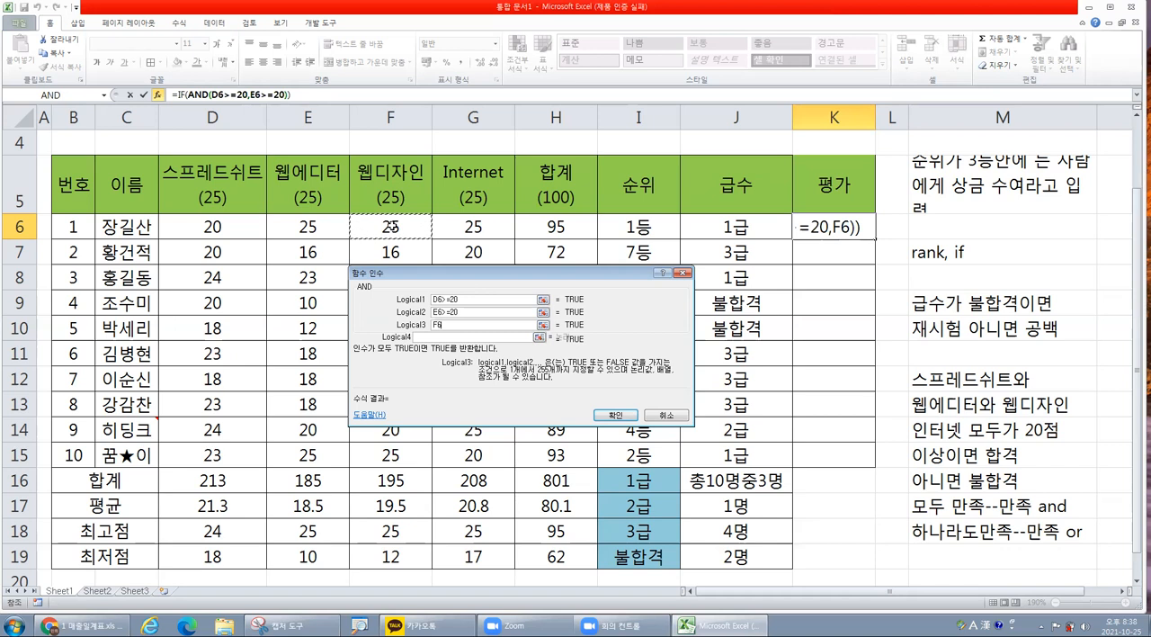
pyautogui.write('>=20')
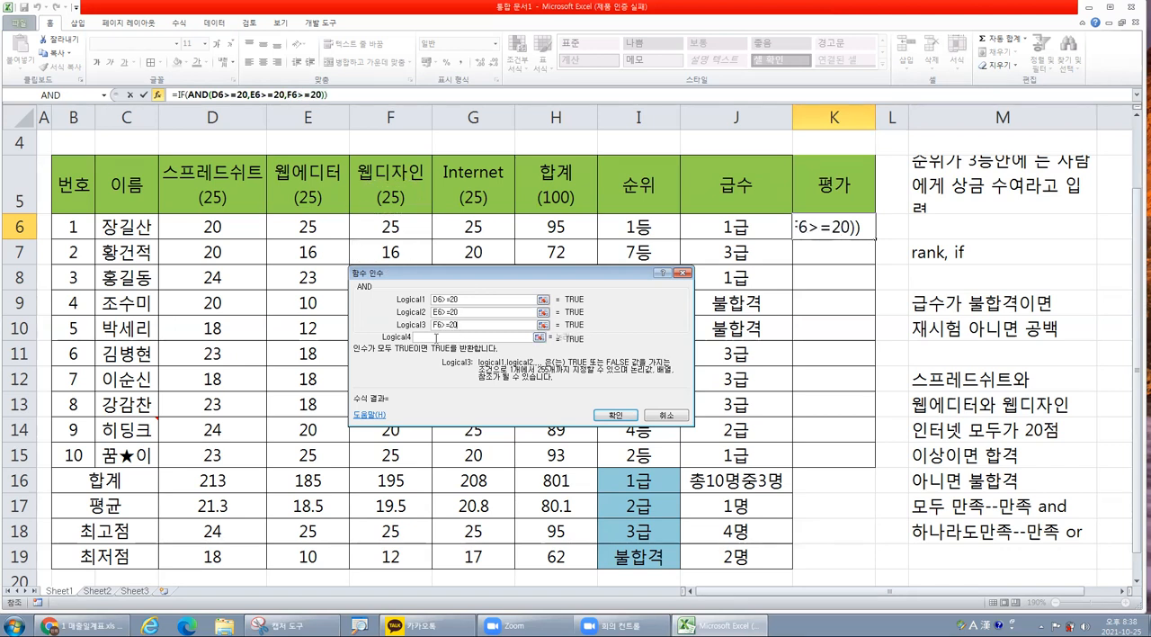
pyautogui.press('Tab')
pyautogui.click(468, 227)
pyautogui.write('>=')
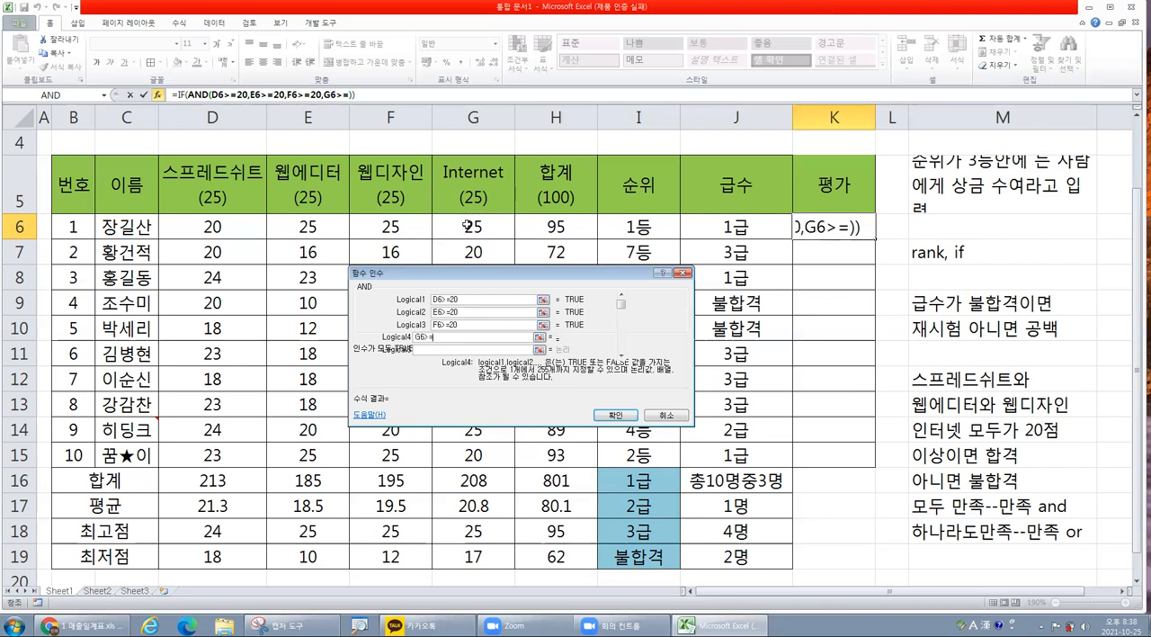
pyautogui.write('20')
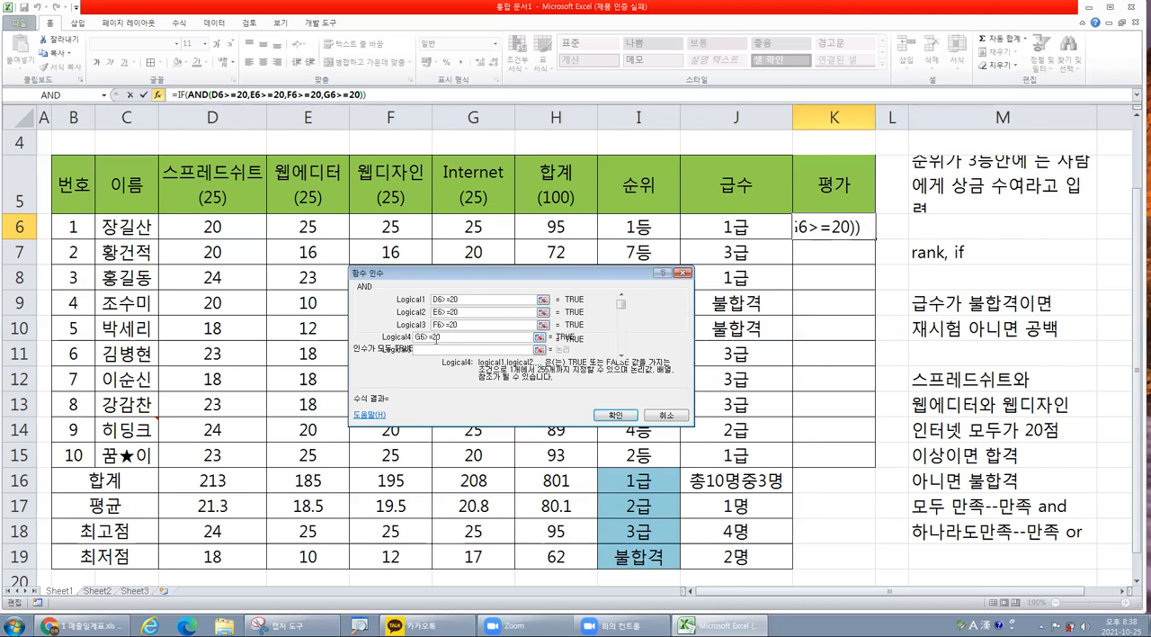
# Check the four AND conditions, switching the arguments view to the outer IF and back to the nested AND.
pyautogui.moveTo(444, 299); pyautogui.dragTo(465, 315)
pyautogui.click(462, 326)
pyautogui.click(618, 417)
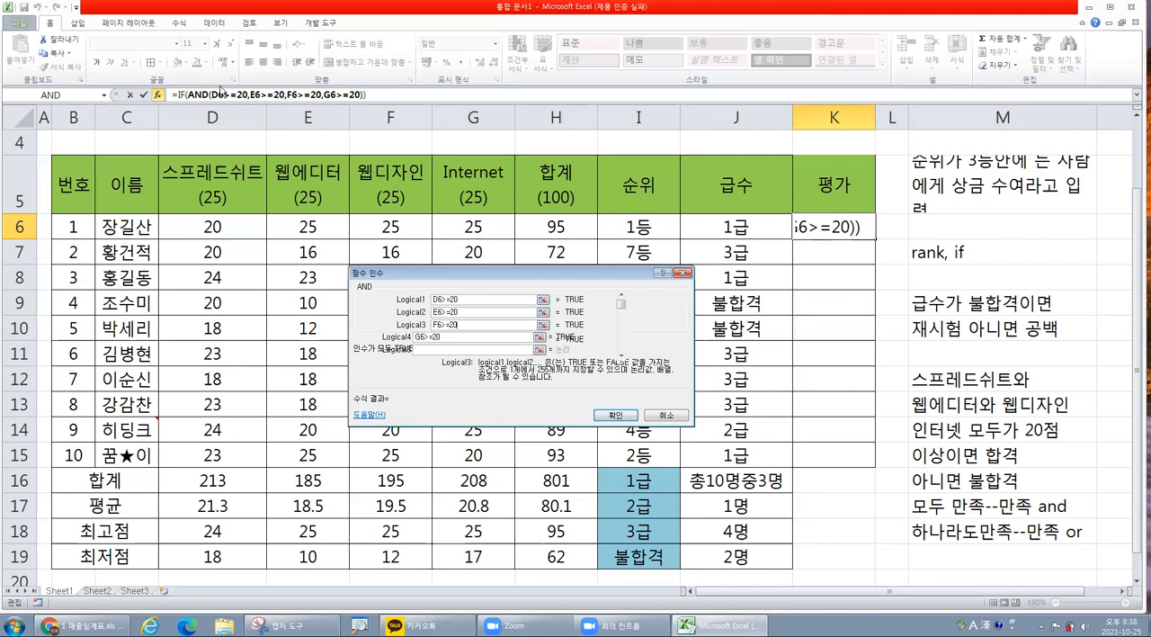
pyautogui.click(179, 95)
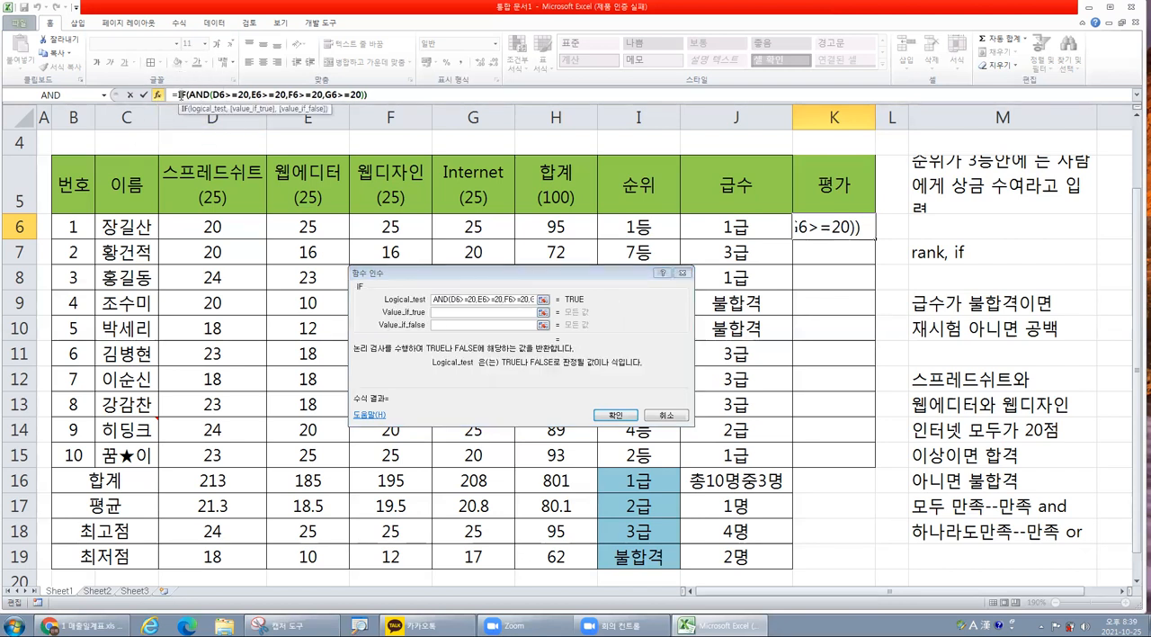
pyautogui.press('ctrl')
pyautogui.press('ctrl')
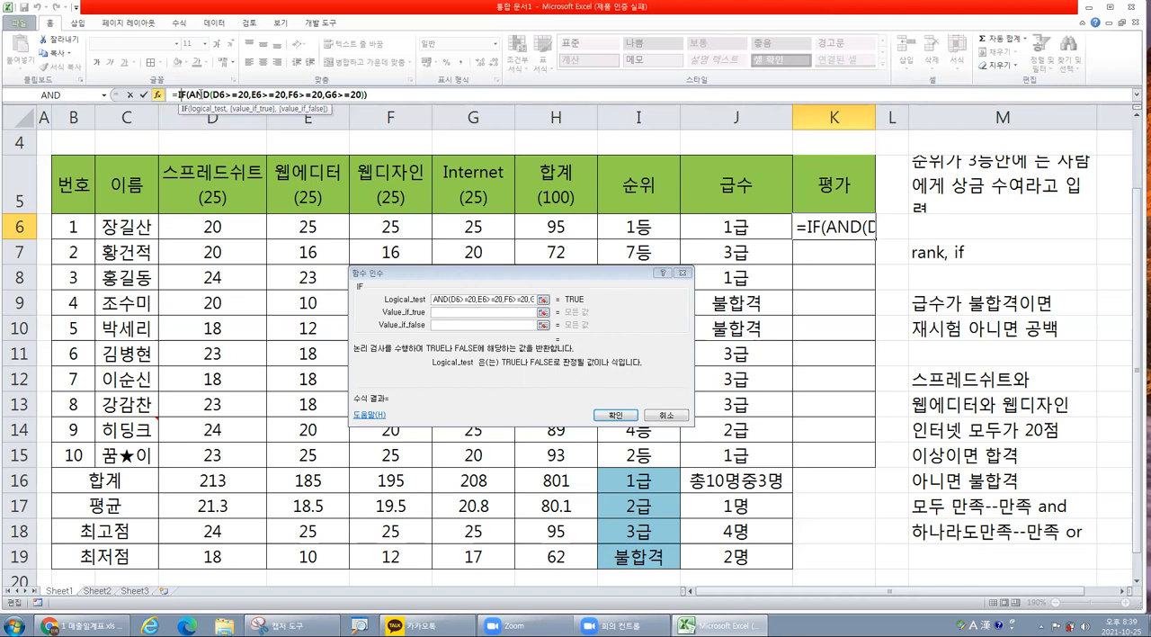
pyautogui.click(200, 95)
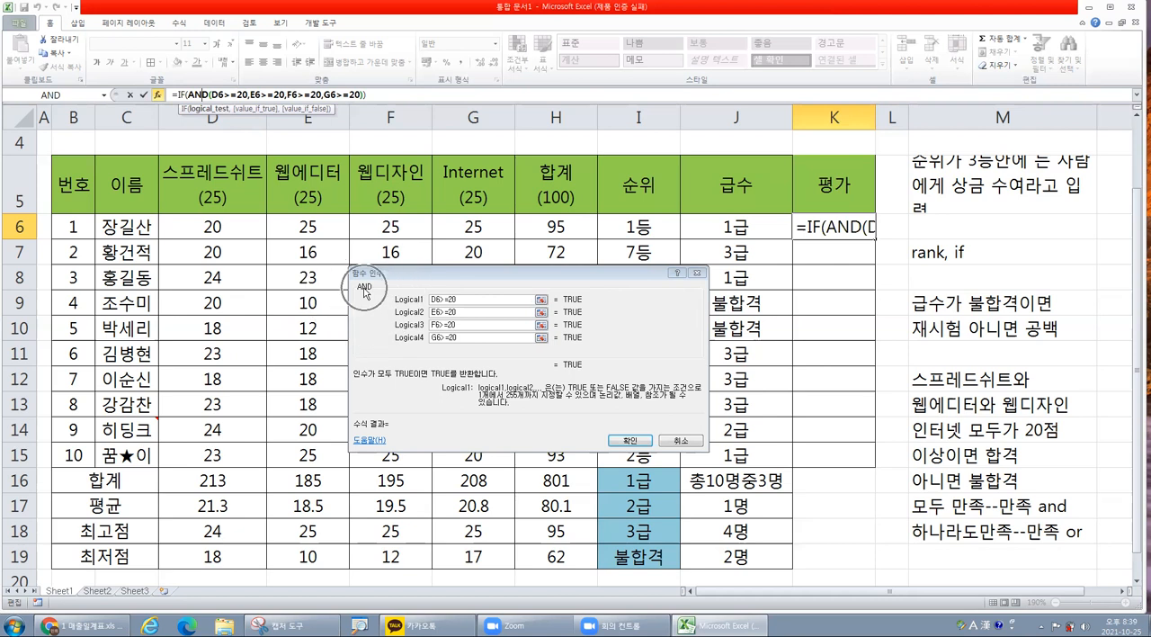
# Complete the outer IF in K6 with "합격" as the true value and "불합격" as the false value.
pyautogui.click(181, 94)
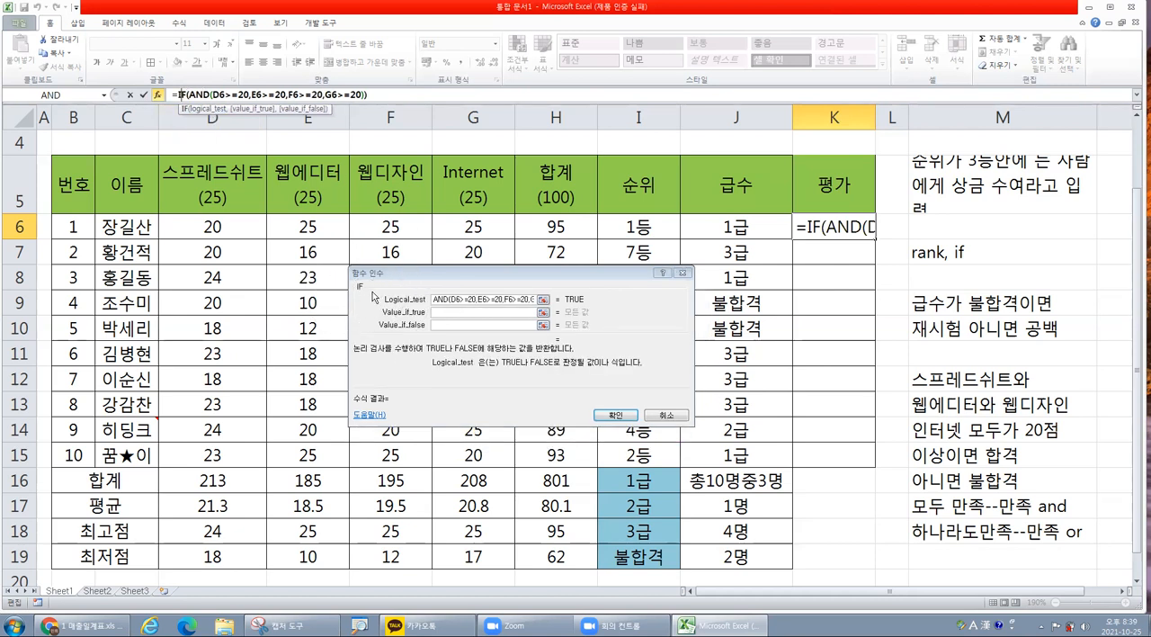
pyautogui.click(450, 312)
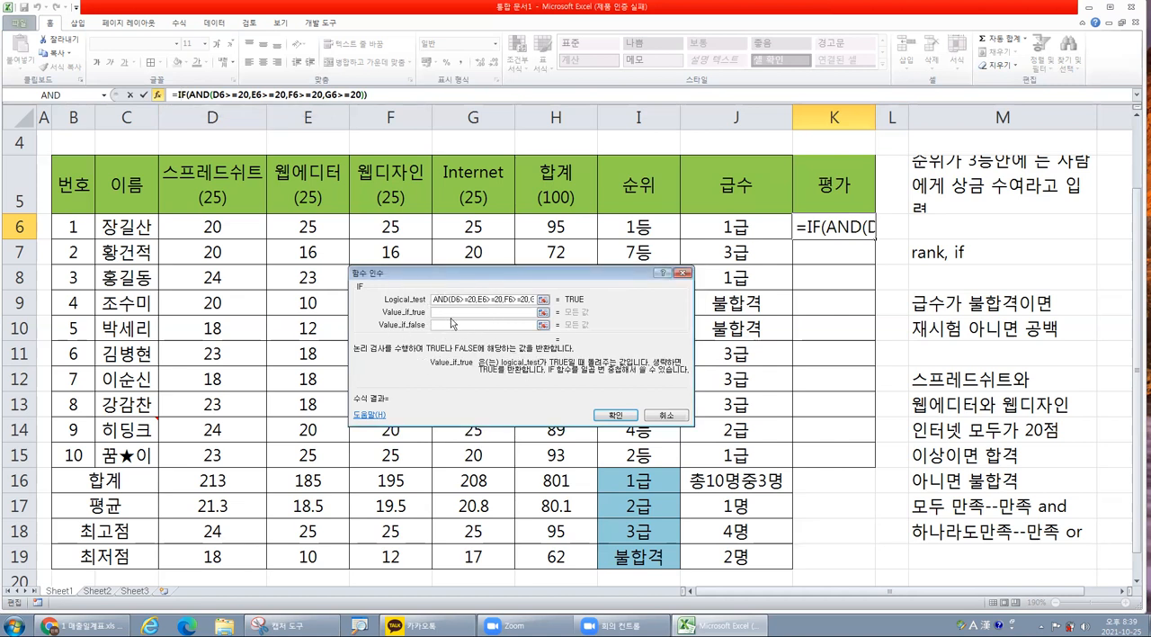
pyautogui.write('합격')
pyautogui.click(455, 325)
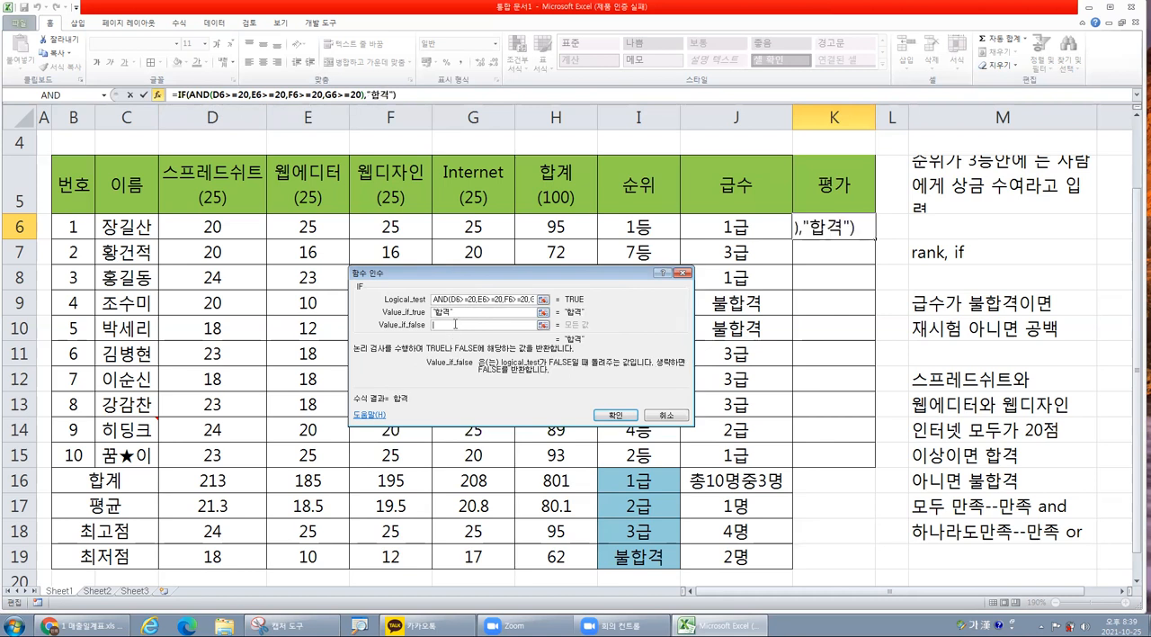
pyautogui.write('불합격')
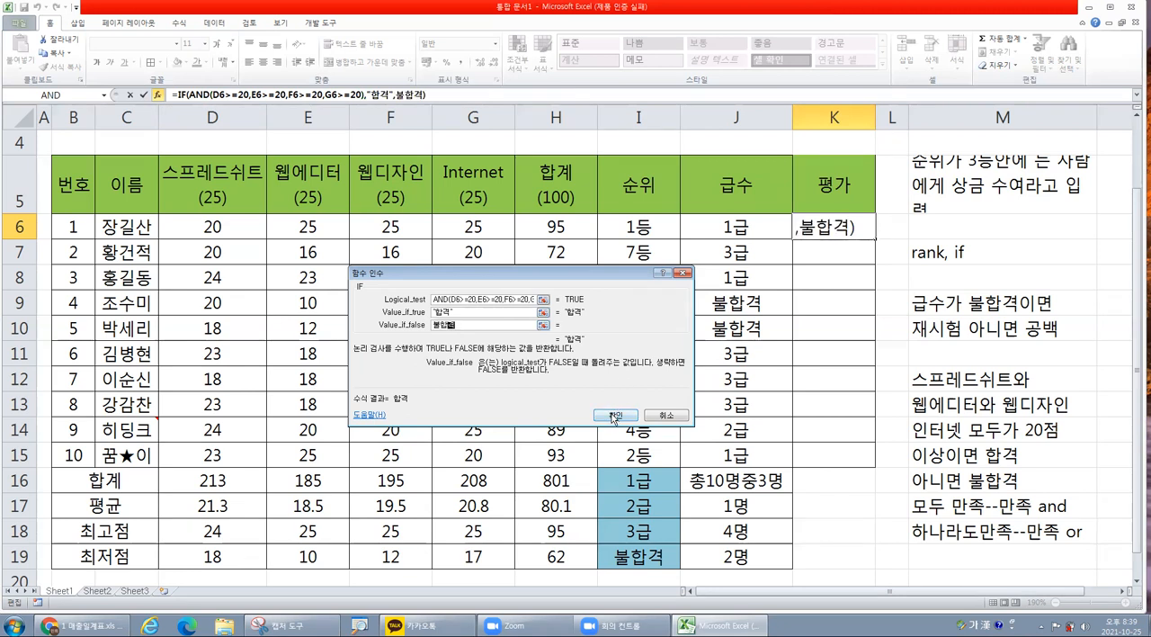
pyautogui.click(614, 415)
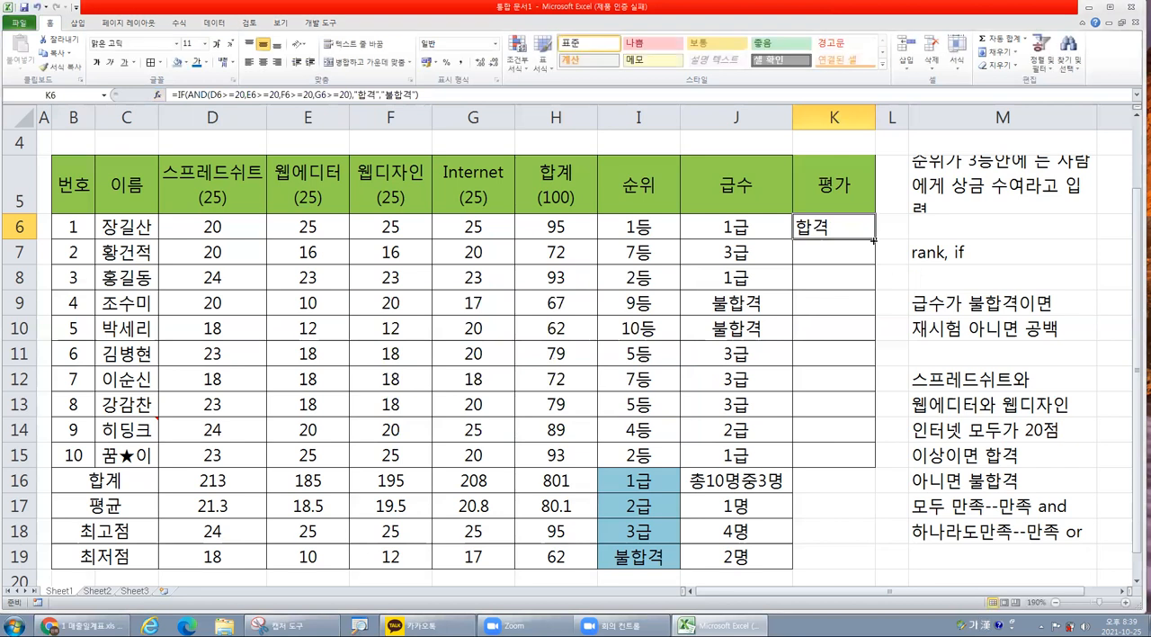
# Copy the IF/AND formula from K6 down to K15 and compare the 평가 results with the four subject scores.
pyautogui.moveTo(873, 241); pyautogui.dragTo(859, 460)
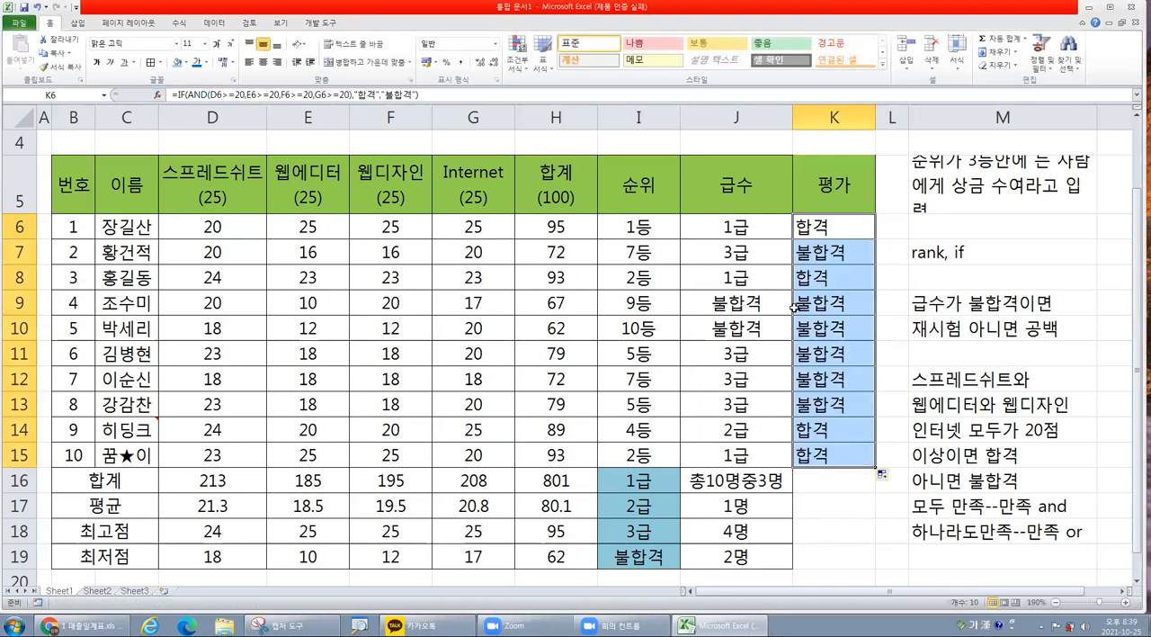
pyautogui.moveTo(243, 272); pyautogui.dragTo(447, 273)
pyautogui.moveTo(226, 432); pyautogui.dragTo(456, 458)
pyautogui.click(442, 378)
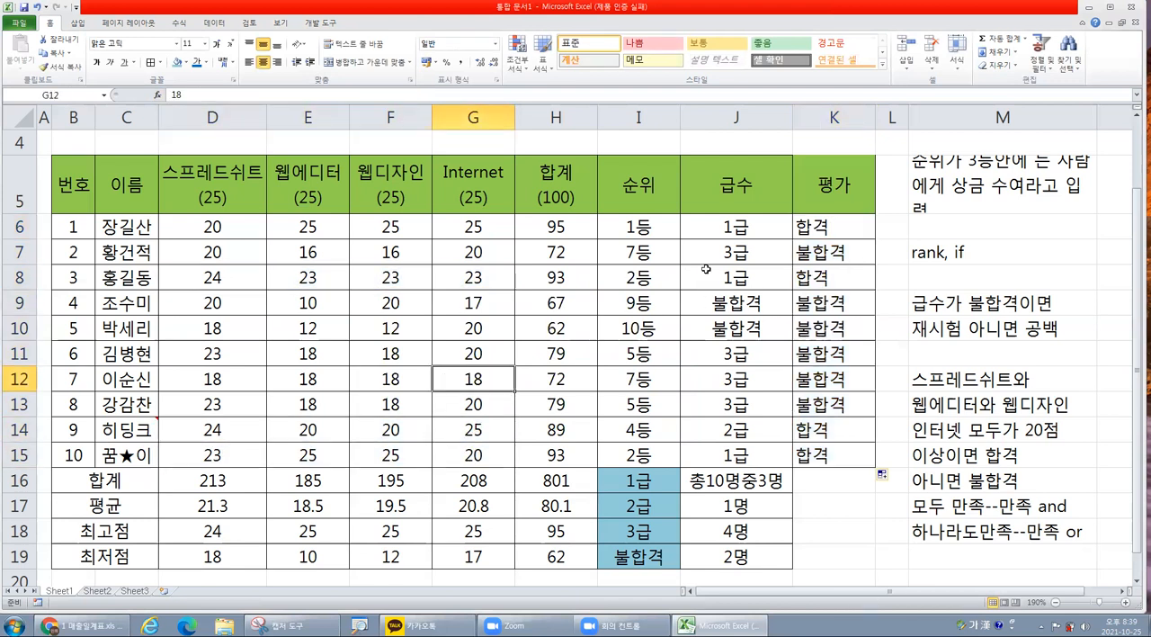
# Examine the parts of the K6 formula: the AND function, its four conditions and the 합격/불합격 results.
pyautogui.click(841, 223)
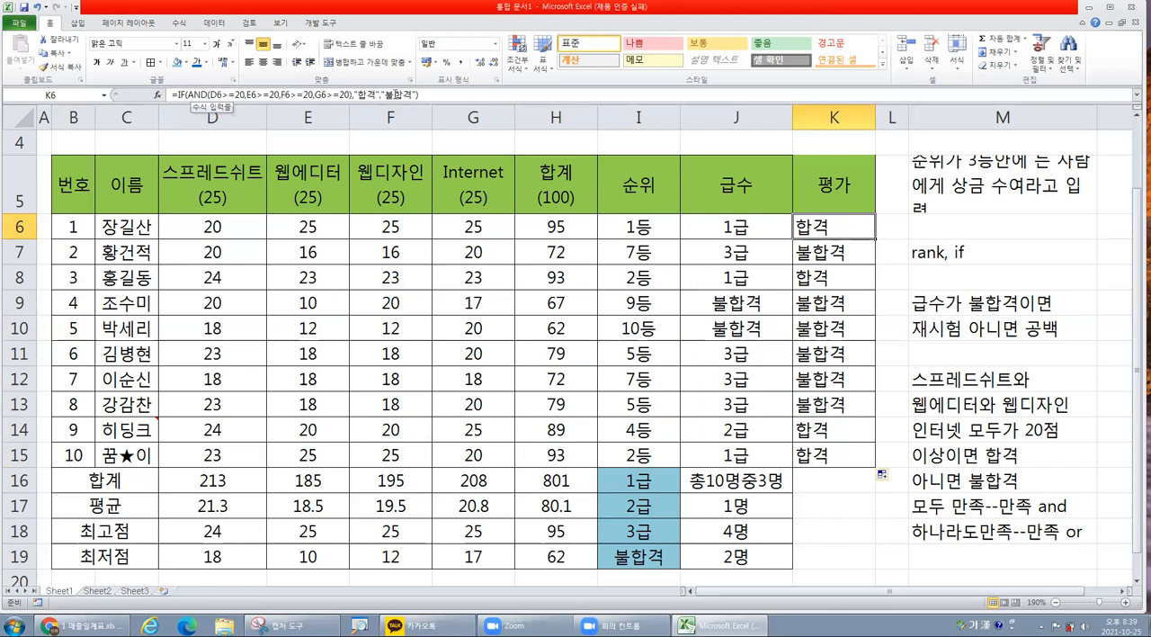
pyautogui.click(204, 94)
pyautogui.moveTo(208, 94); pyautogui.dragTo(349, 95)
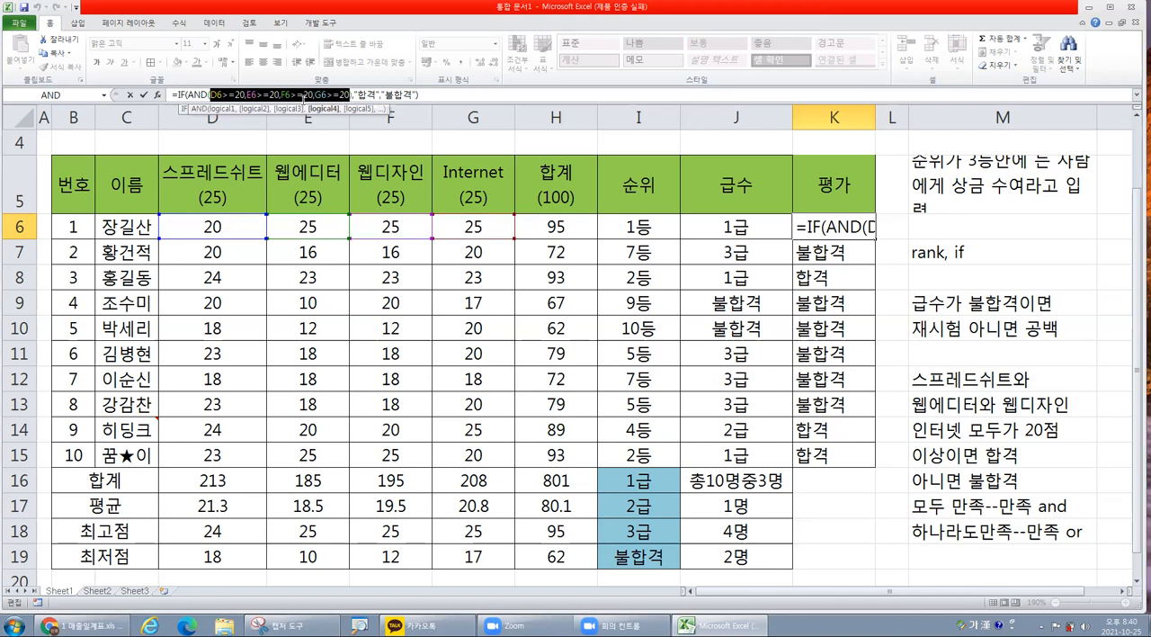
pyautogui.doubleClick(191, 94)
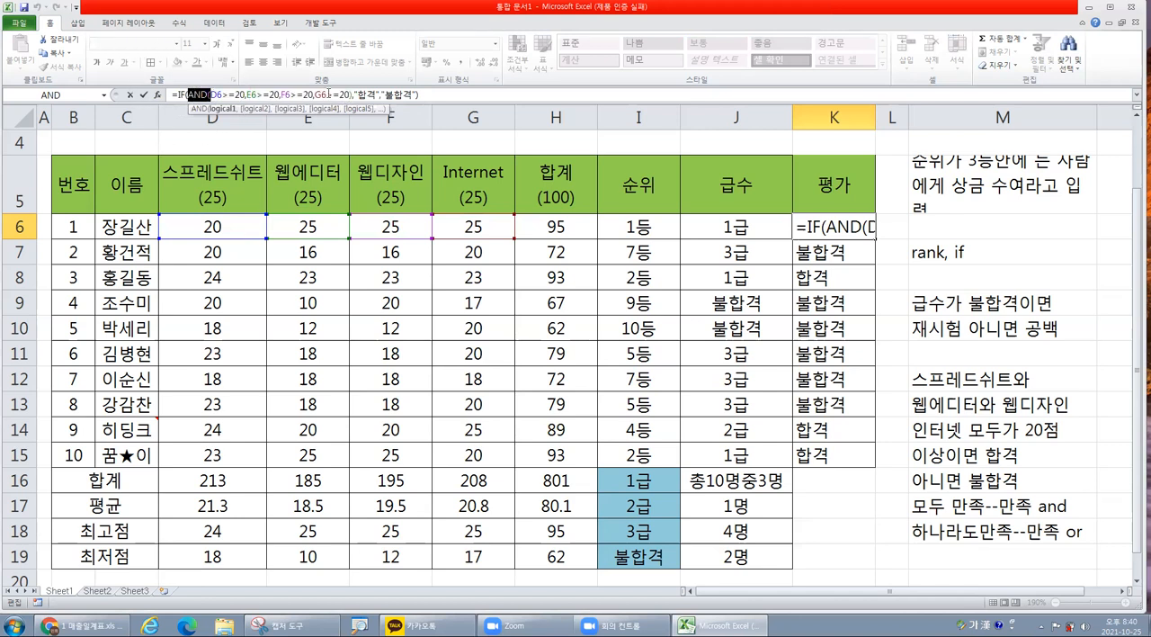
pyautogui.moveTo(377, 94)
pyautogui.mouseDown()
pyautogui.moveTo(358, 93)
pyautogui.moveTo(403, 93)
pyautogui.moveTo(385, 93)
pyautogui.mouseUp()
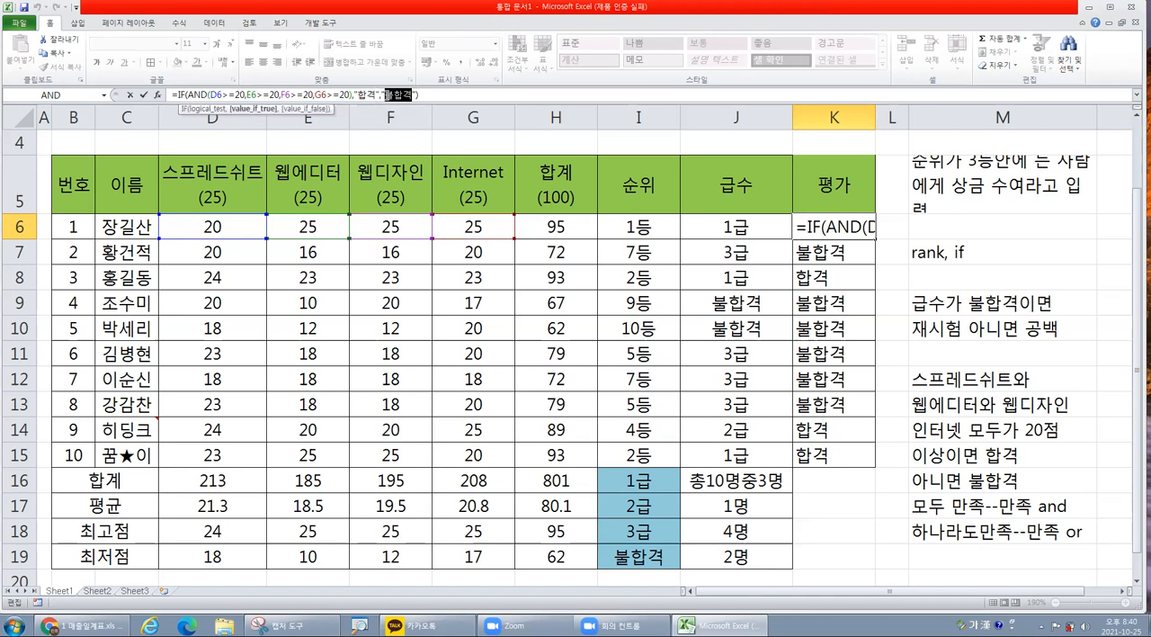
pyautogui.click(378, 94)
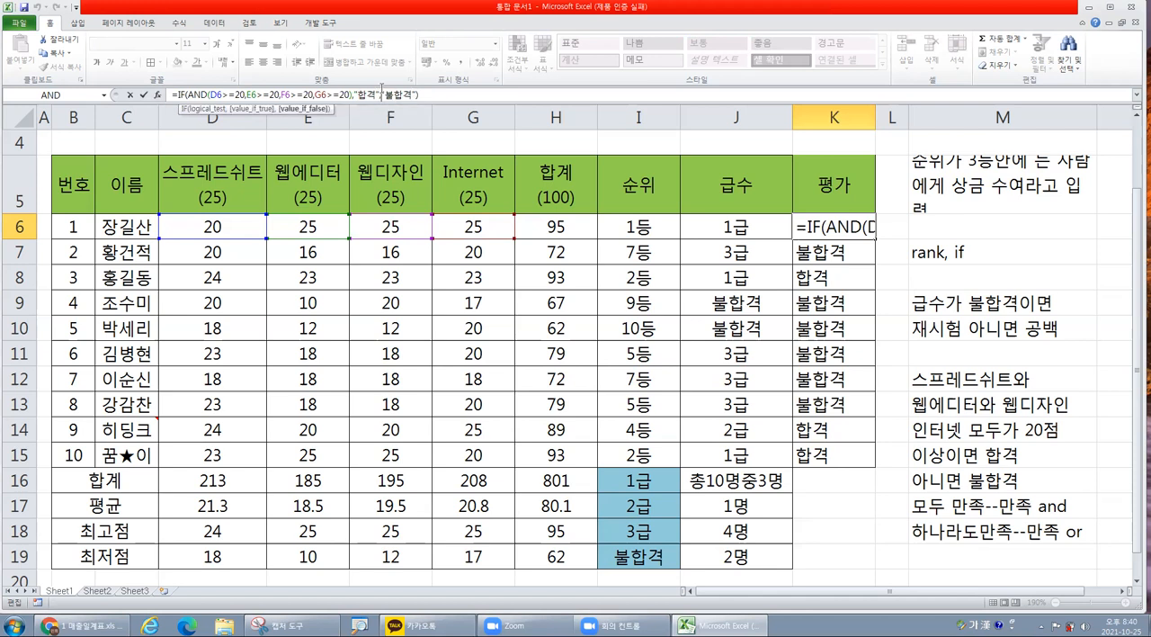
# Review the function arguments of K6, checking the nested AND conditions and the outer IF's true and false values.
pyautogui.click(158, 94)
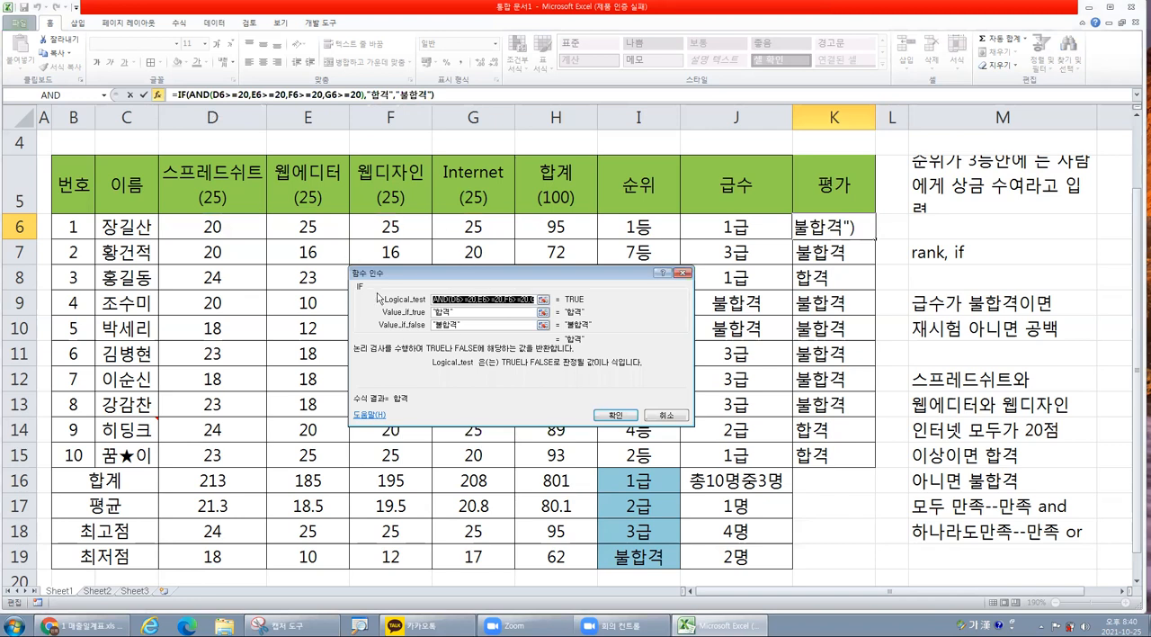
pyautogui.moveTo(466, 279); pyautogui.dragTo(460, 249)
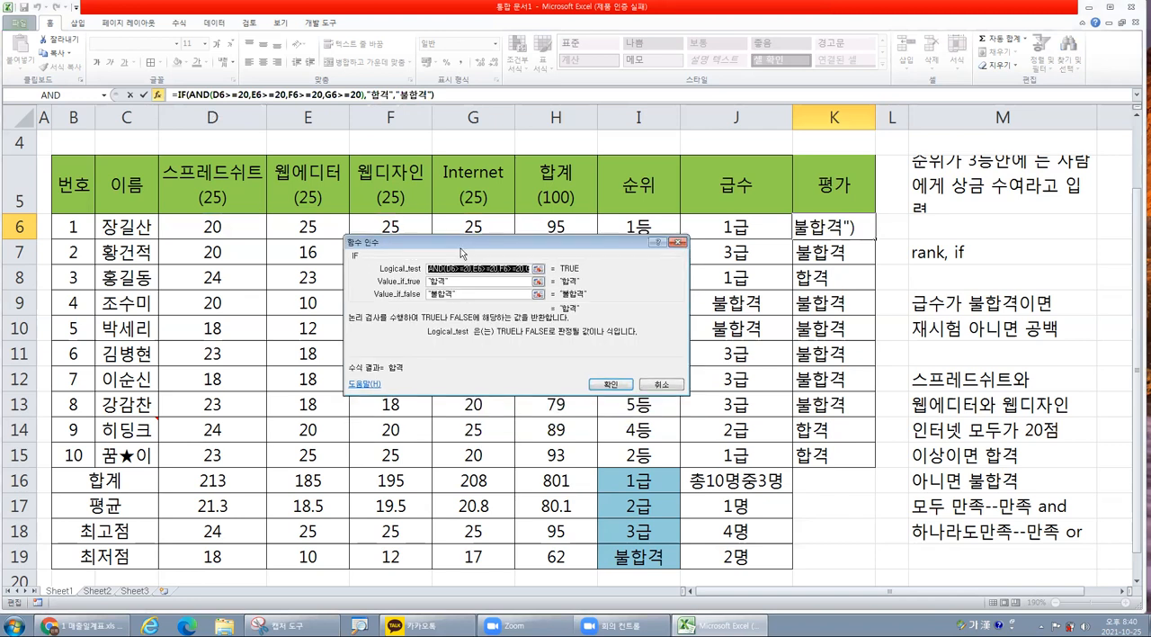
pyautogui.click(206, 95)
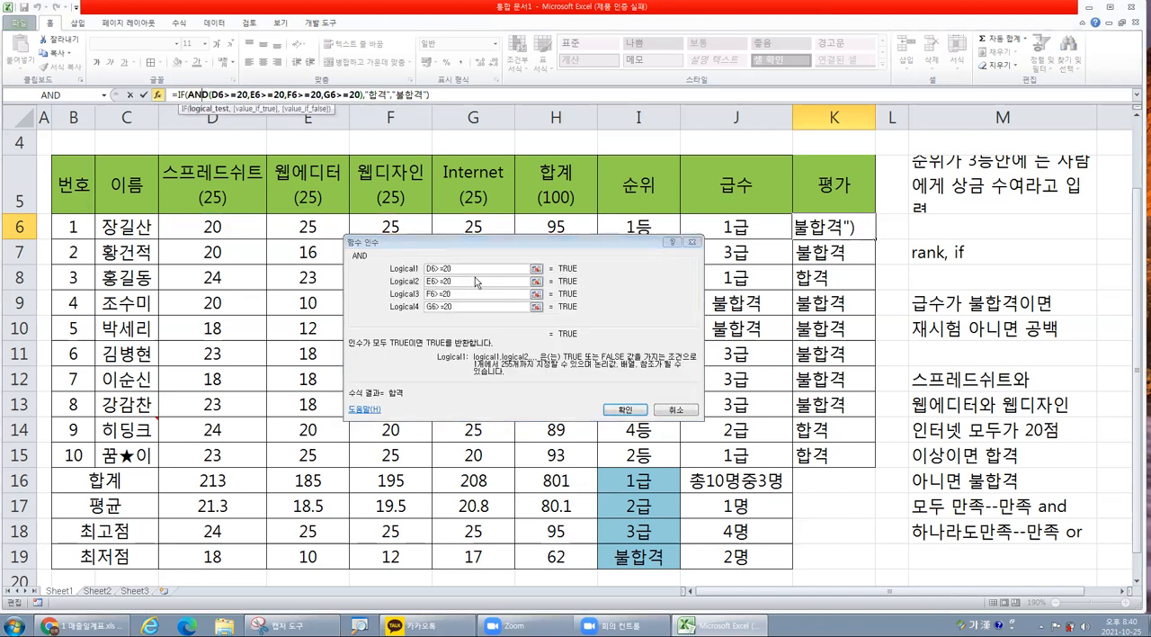
pyautogui.click(475, 269)
pyautogui.moveTo(464, 281); pyautogui.dragTo(436, 282)
pyautogui.click(453, 296)
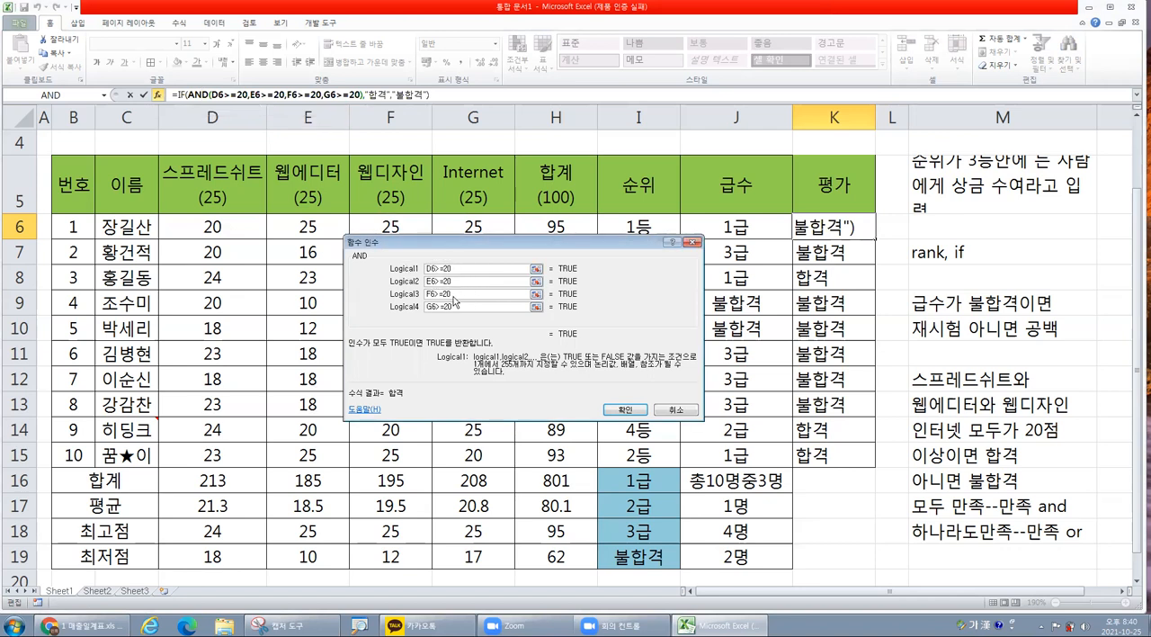
pyautogui.click(459, 308)
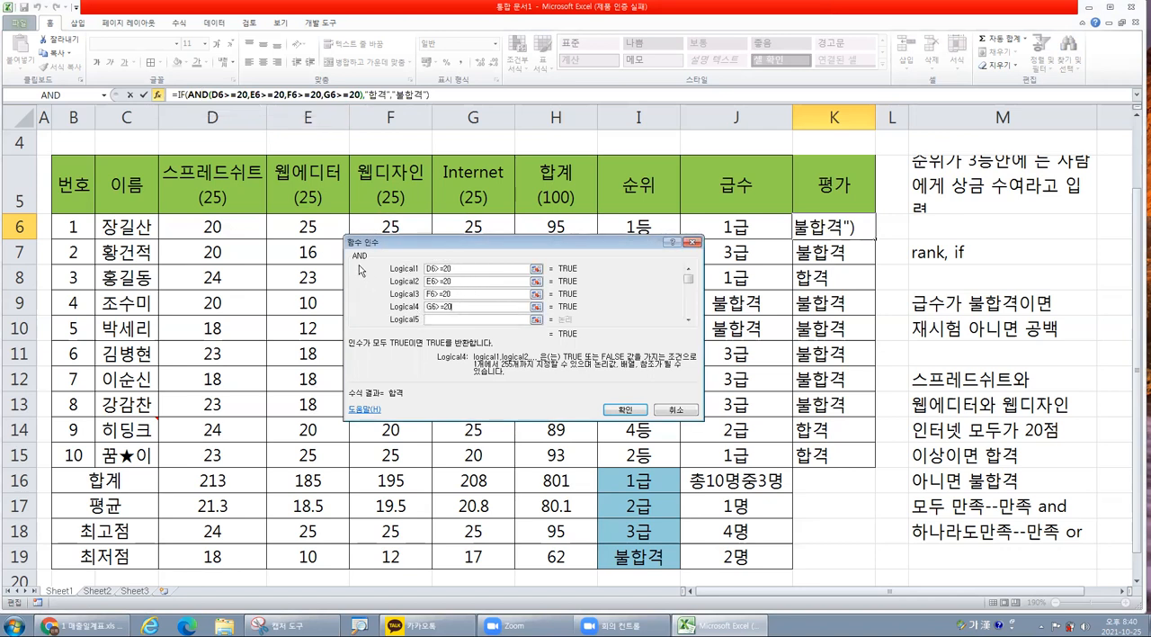
pyautogui.click(184, 96)
pyautogui.click(452, 282)
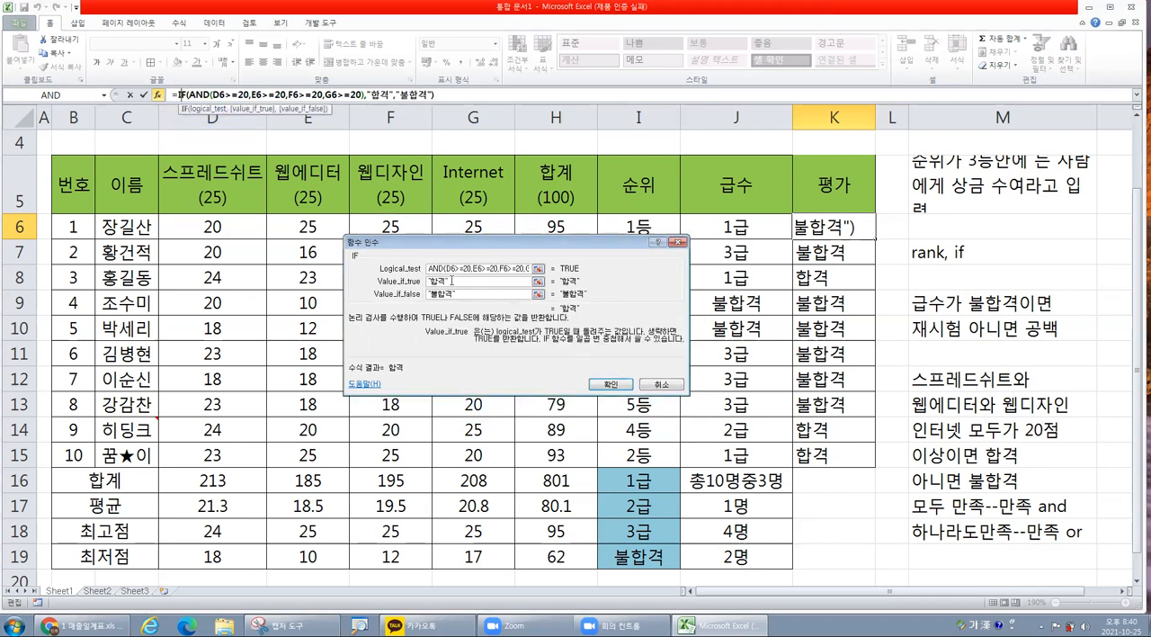
pyautogui.click(429, 295)
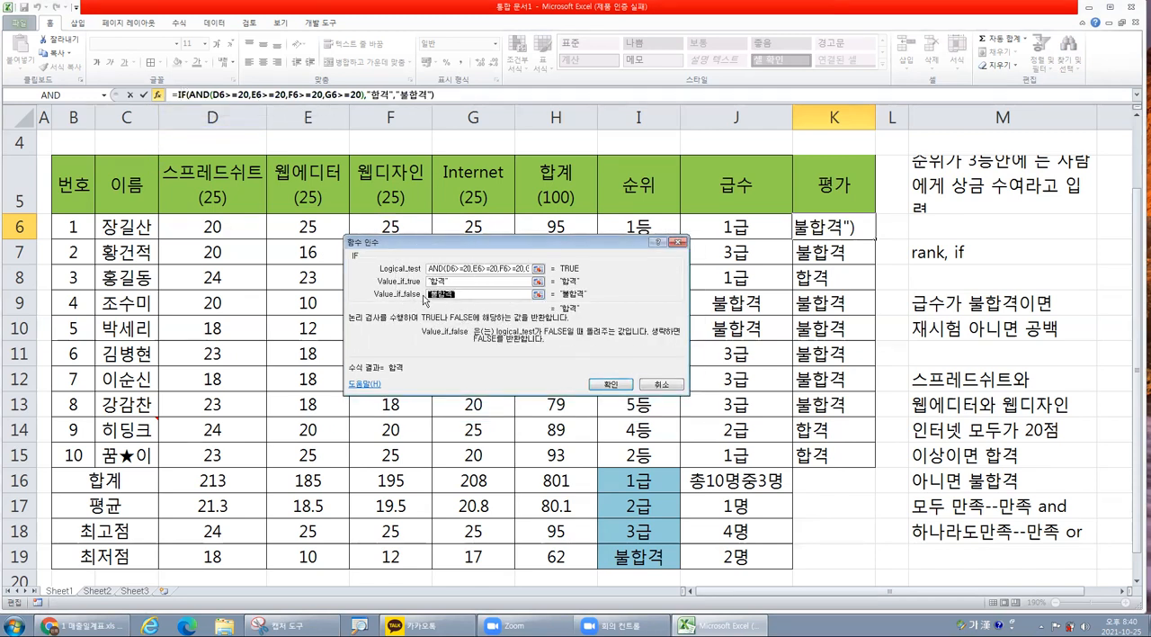
pyautogui.click(607, 385)
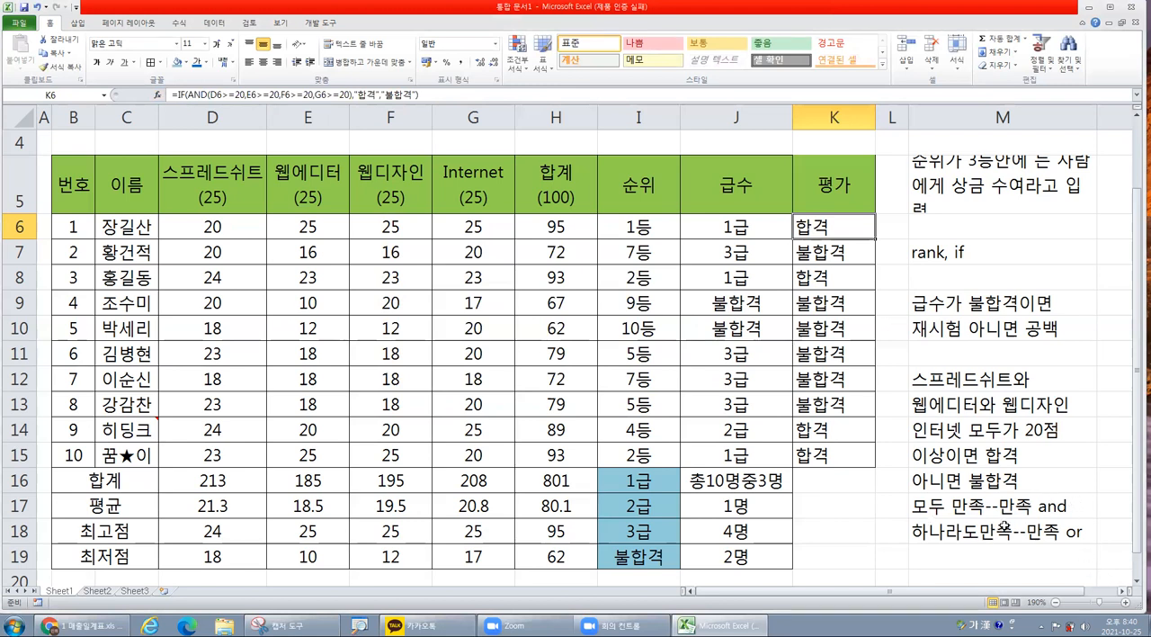
# Replace AND with OR in the K6 formula and copy it down the 평가 column to K15.
pyautogui.click(200, 93)
pyautogui.doubleClick(197, 94)
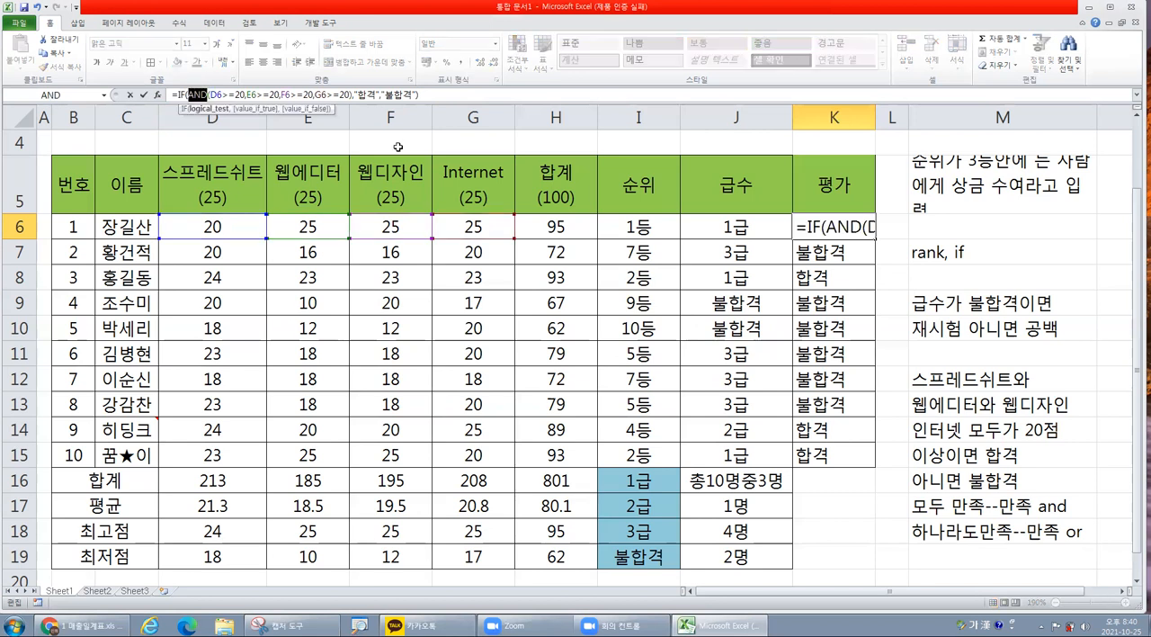
pyautogui.press('Delete')
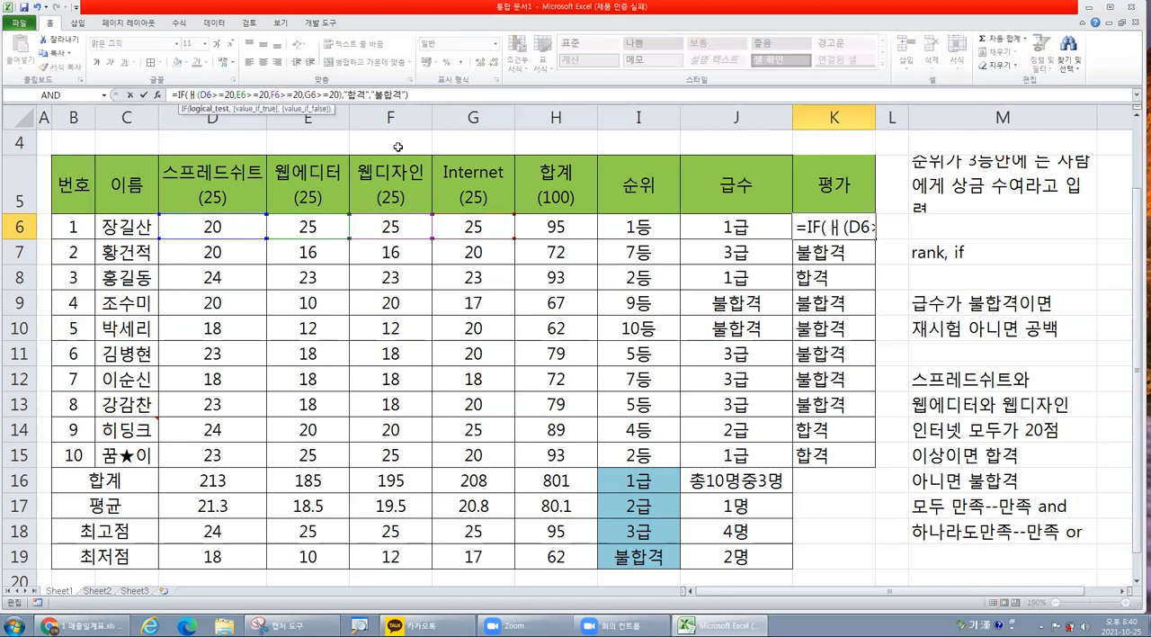
pyautogui.write('or')
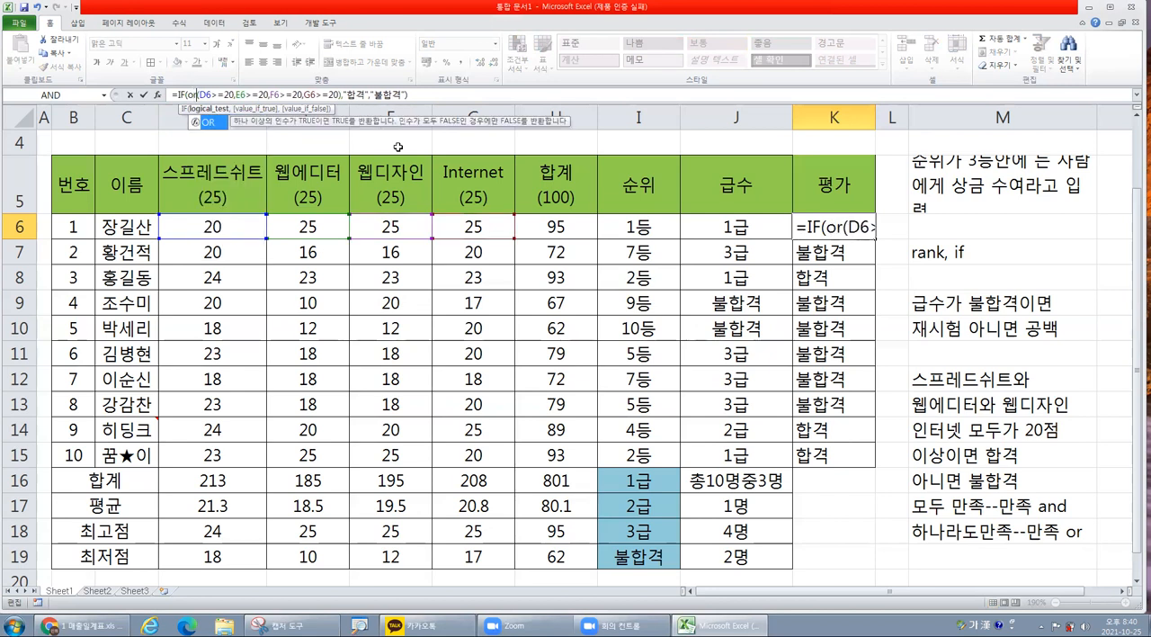
pyautogui.press('Return')
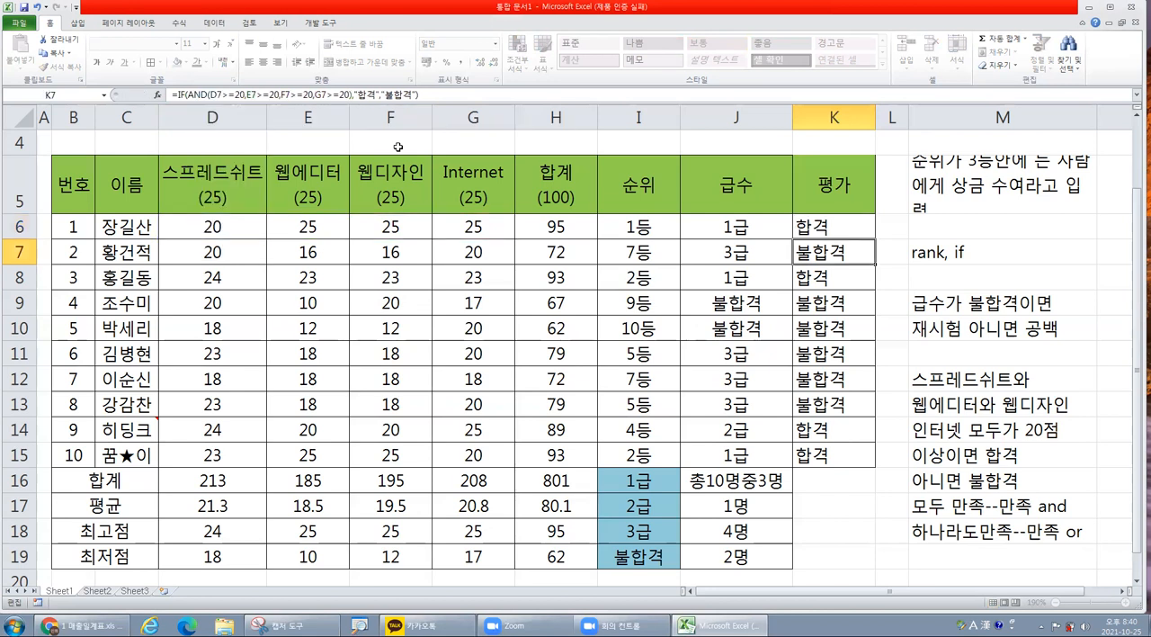
pyautogui.click(842, 227)
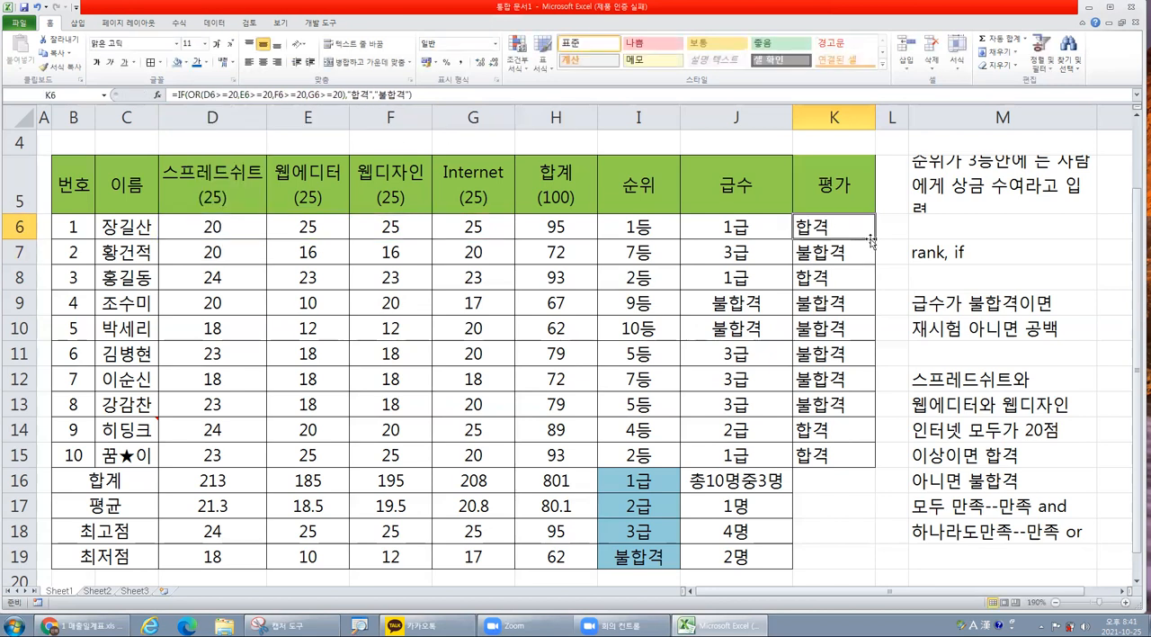
pyautogui.moveTo(874, 239); pyautogui.dragTo(883, 459)
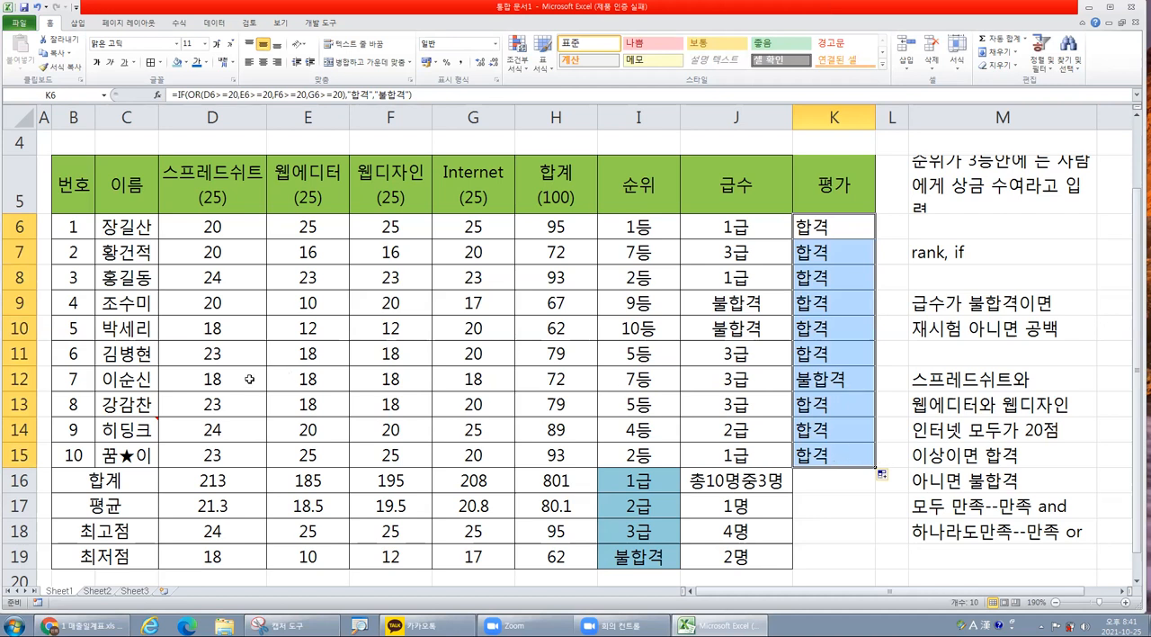
# Compare the row 12 scores in D12:G12 with its 평가 result, and check the OR results across K6:K15.
pyautogui.click(836, 379)
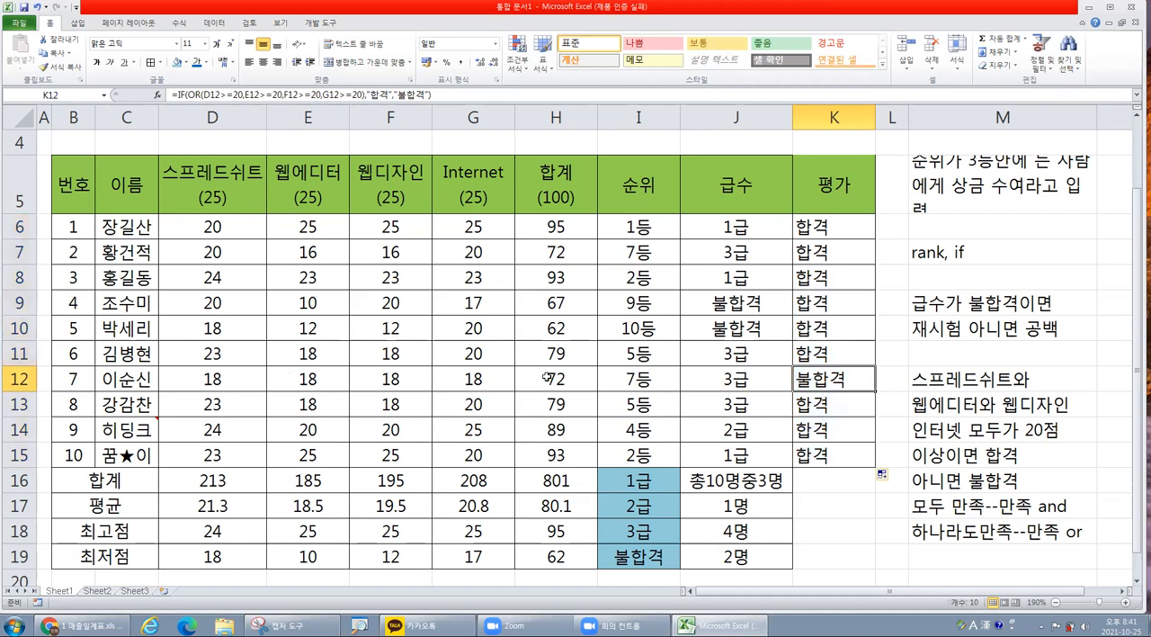
pyautogui.click(210, 378)
pyautogui.moveTo(210, 377); pyautogui.dragTo(463, 378)
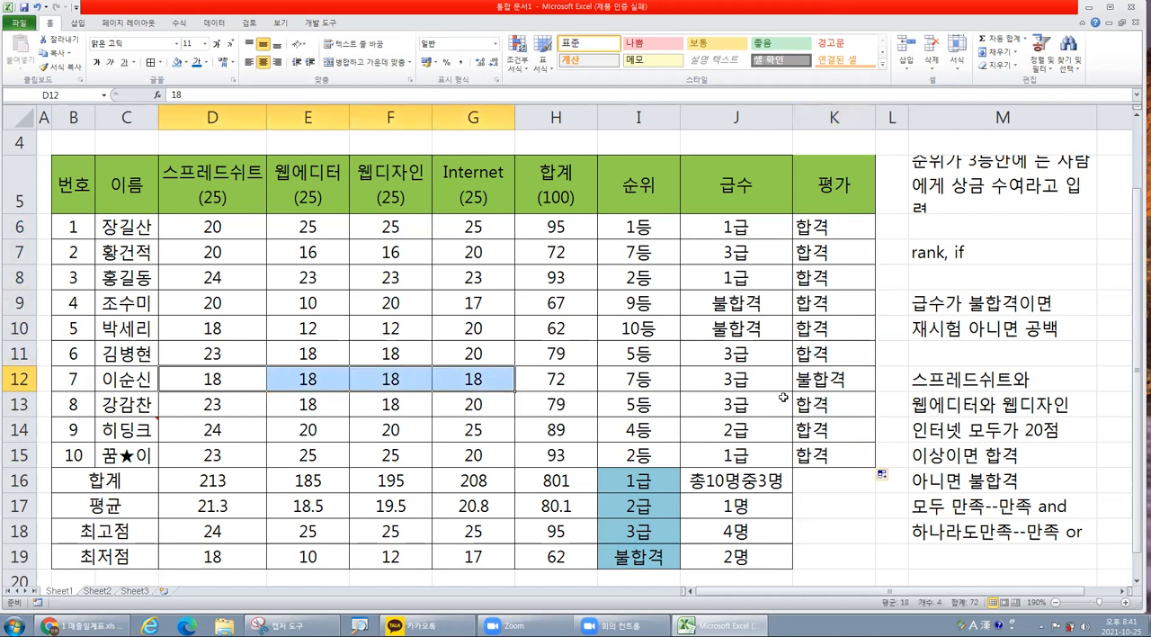
pyautogui.click(847, 379)
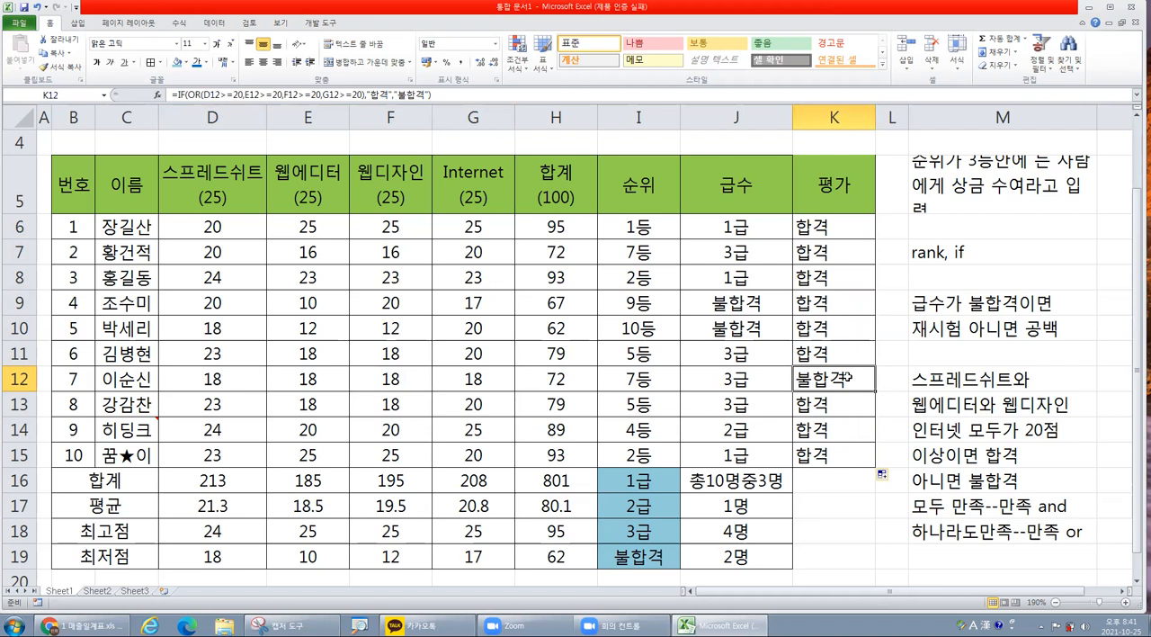
pyautogui.moveTo(861, 230); pyautogui.dragTo(843, 454)
pyautogui.click(838, 311)
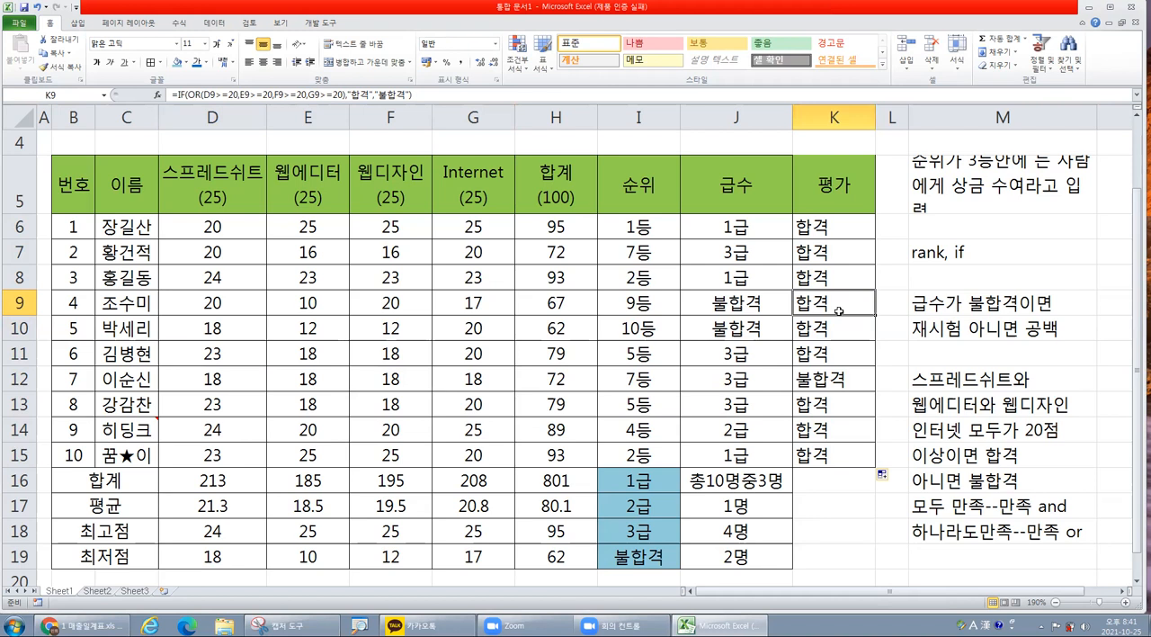
# Insert the TODAY function into the 평가일 cell I3, choosing it from the full function list.
pyautogui.scroll(1, 840, 320)
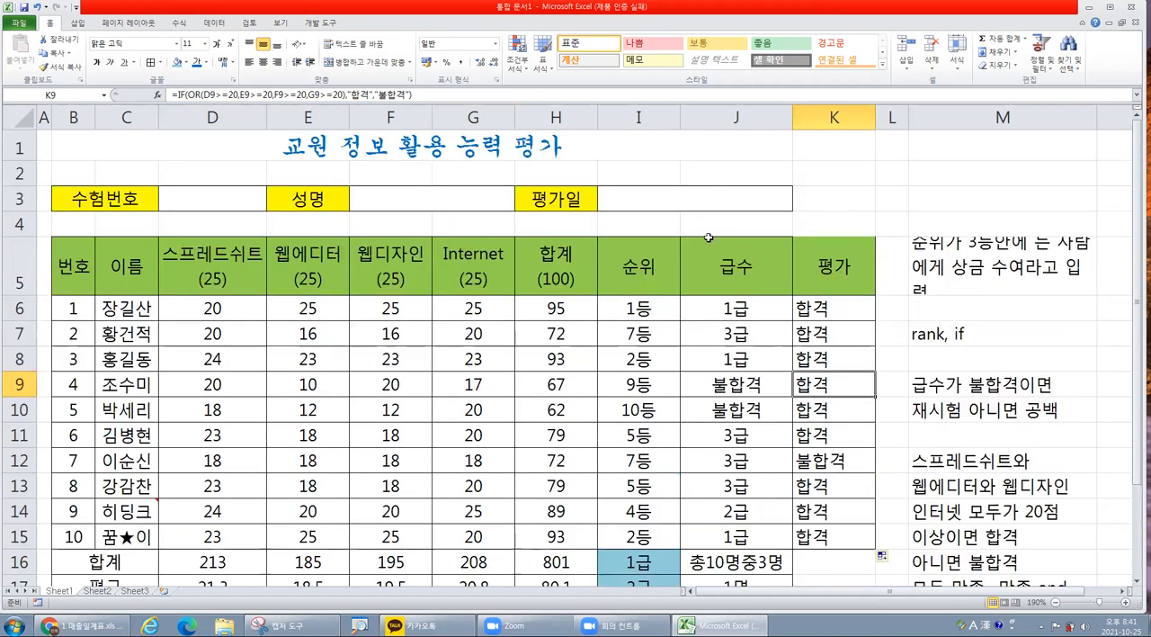
pyautogui.click(657, 198)
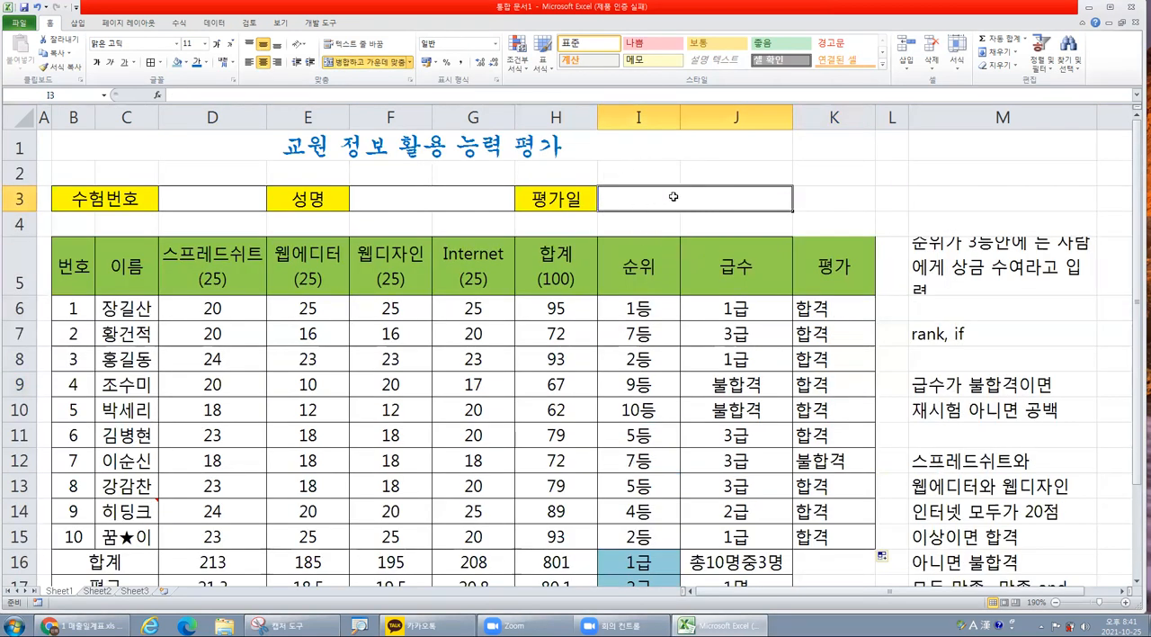
pyautogui.click(674, 197)
pyautogui.click(673, 196)
pyautogui.click(673, 196)
pyautogui.click(674, 196)
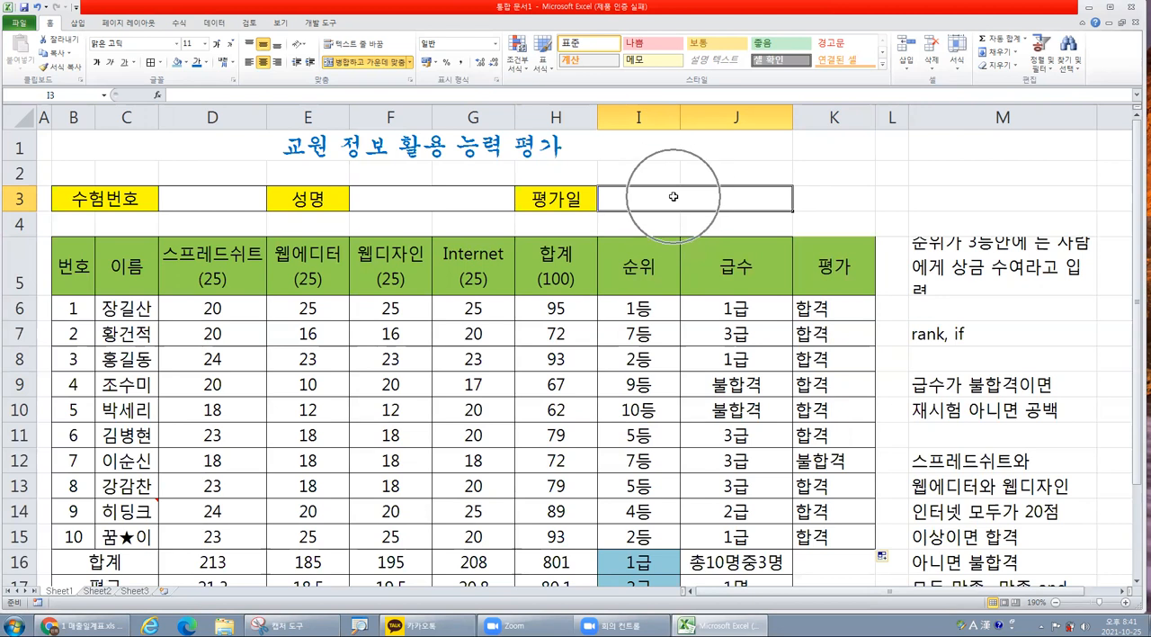
pyautogui.click(157, 96)
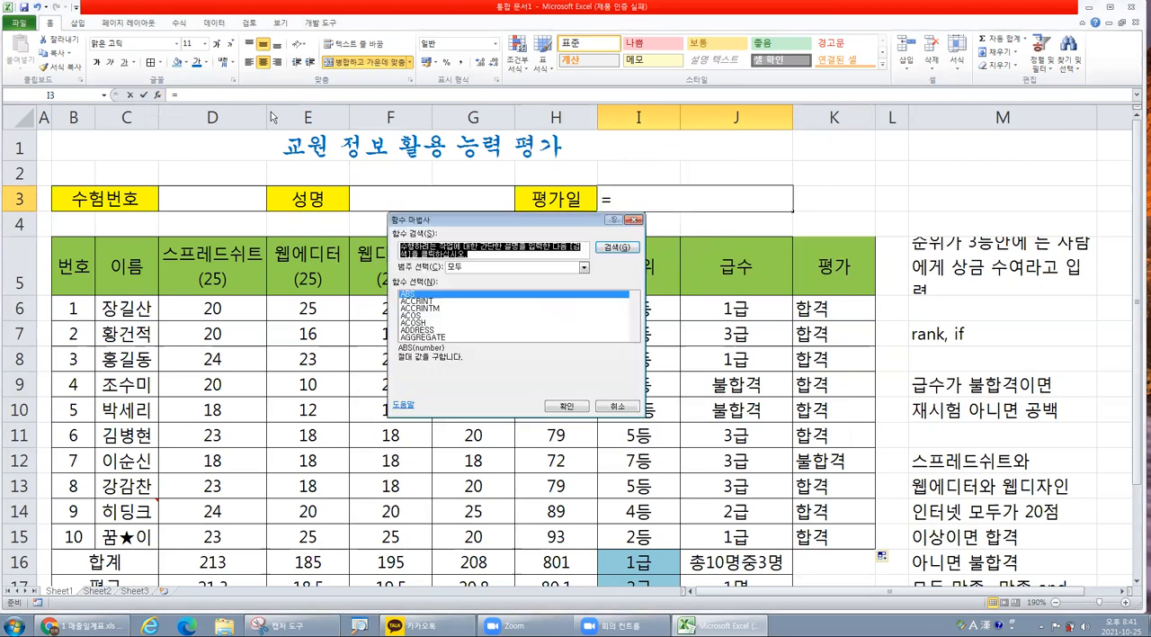
pyautogui.click(460, 316)
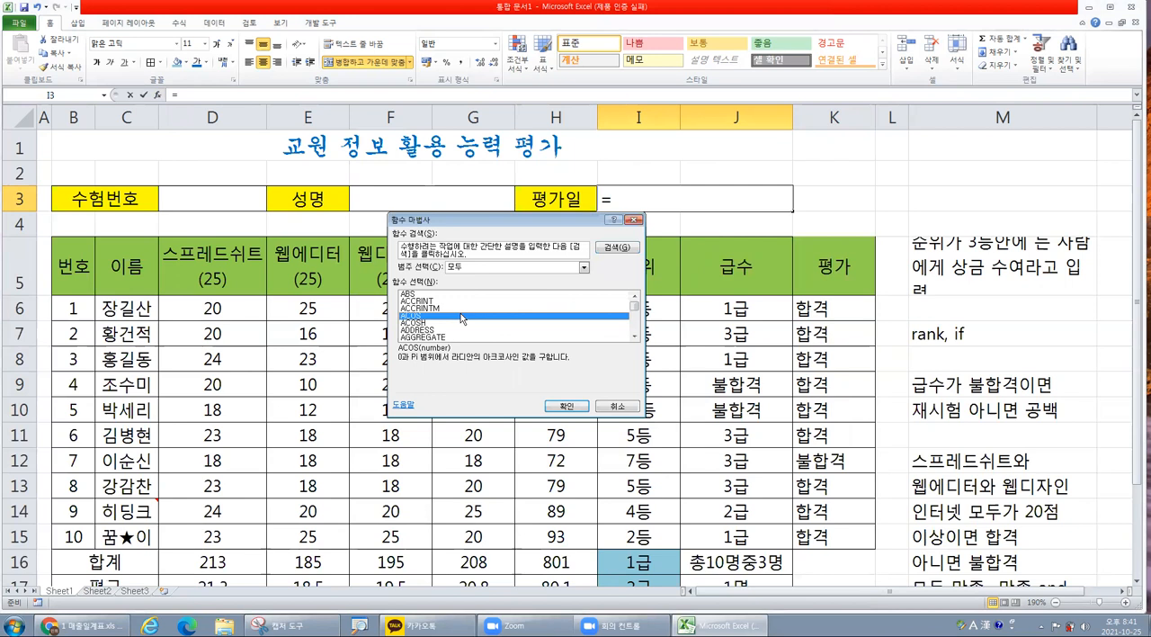
pyautogui.write('to')
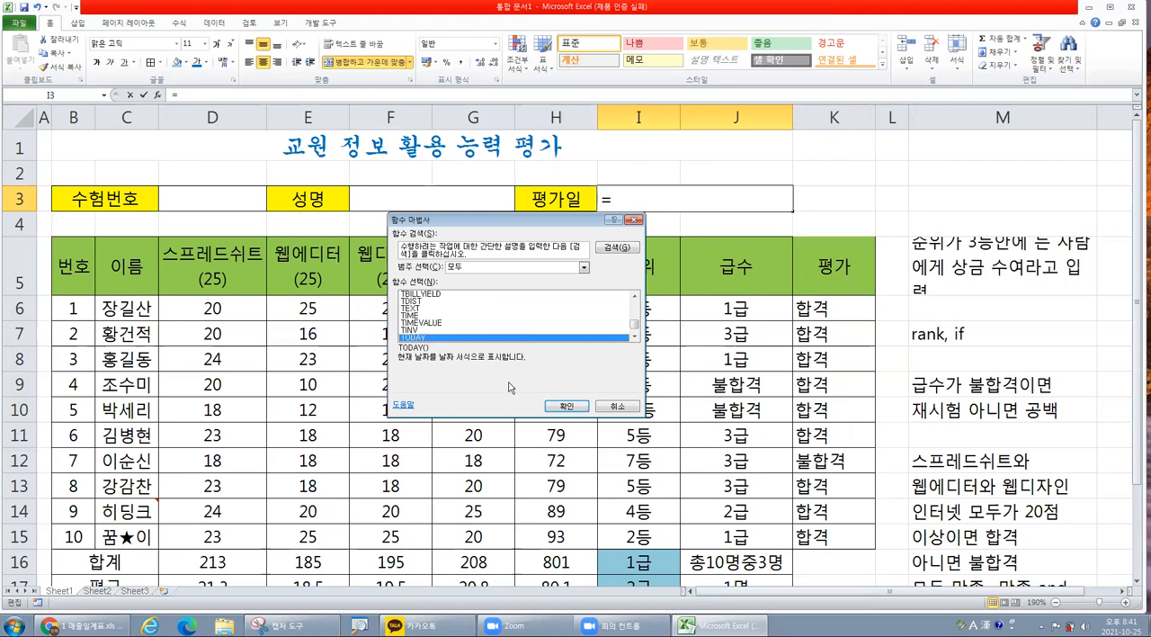
pyautogui.click(577, 409)
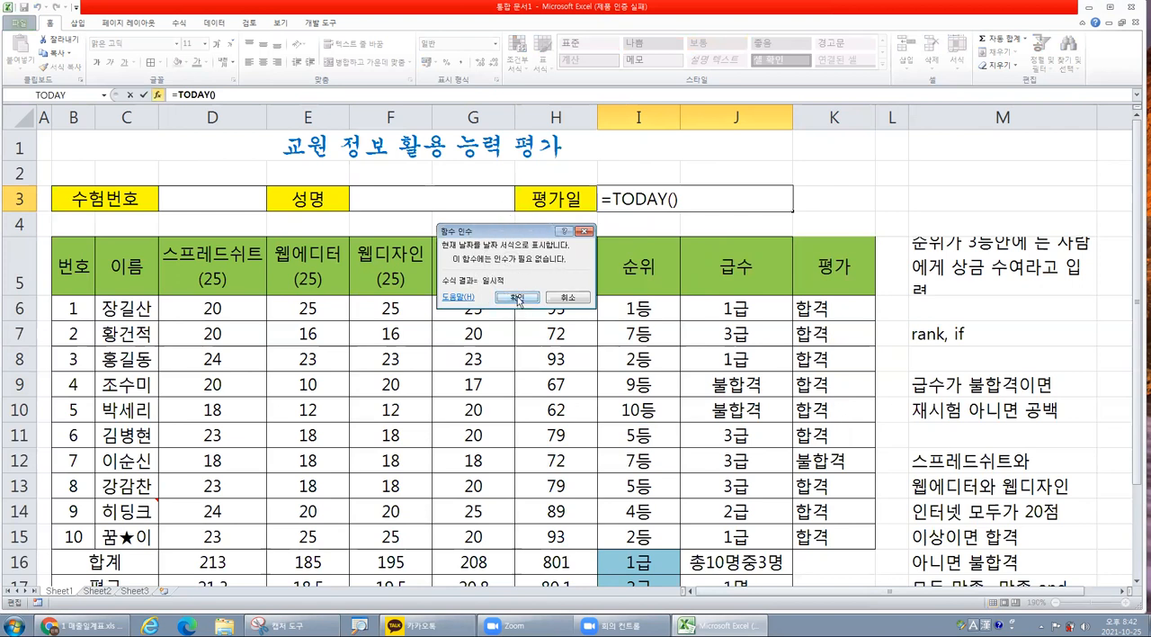
pyautogui.click(518, 300)
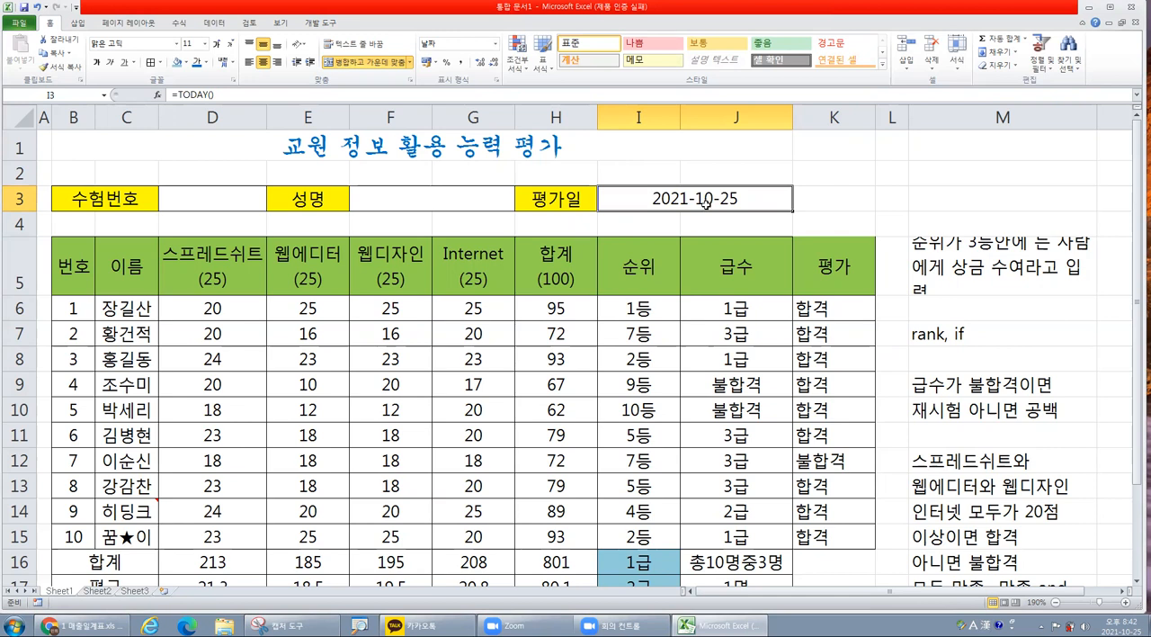
# Clear the 평가일 cell I3 and insert the NOW function from the full function list.
pyautogui.click(706, 203)
pyautogui.press('Delete')
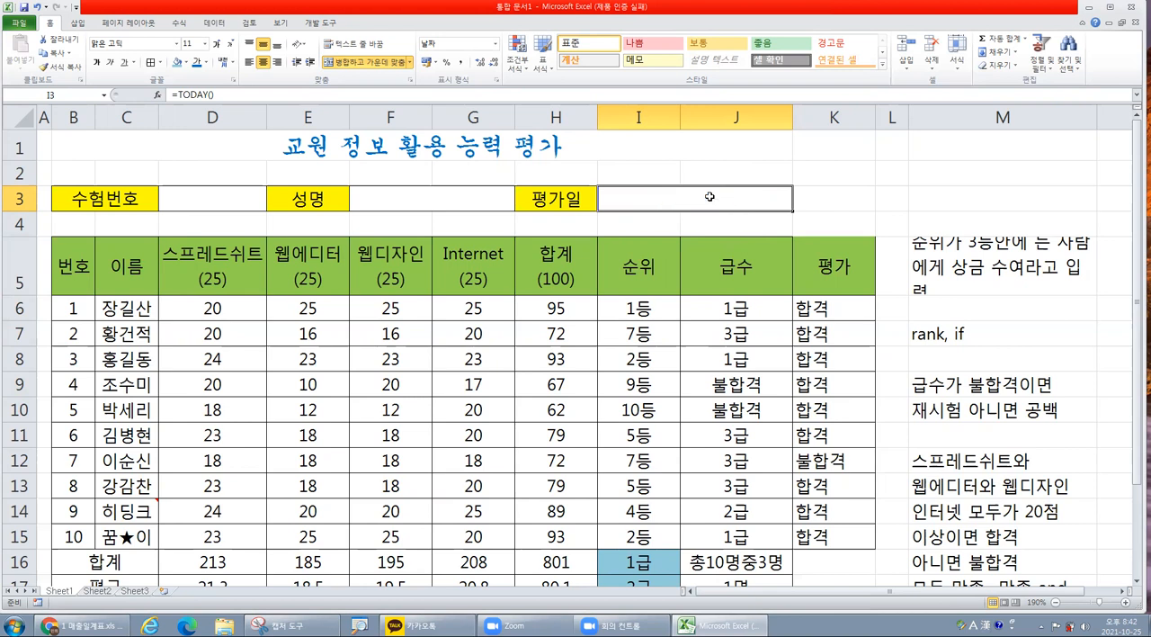
pyautogui.click(159, 95)
pyautogui.click(438, 267)
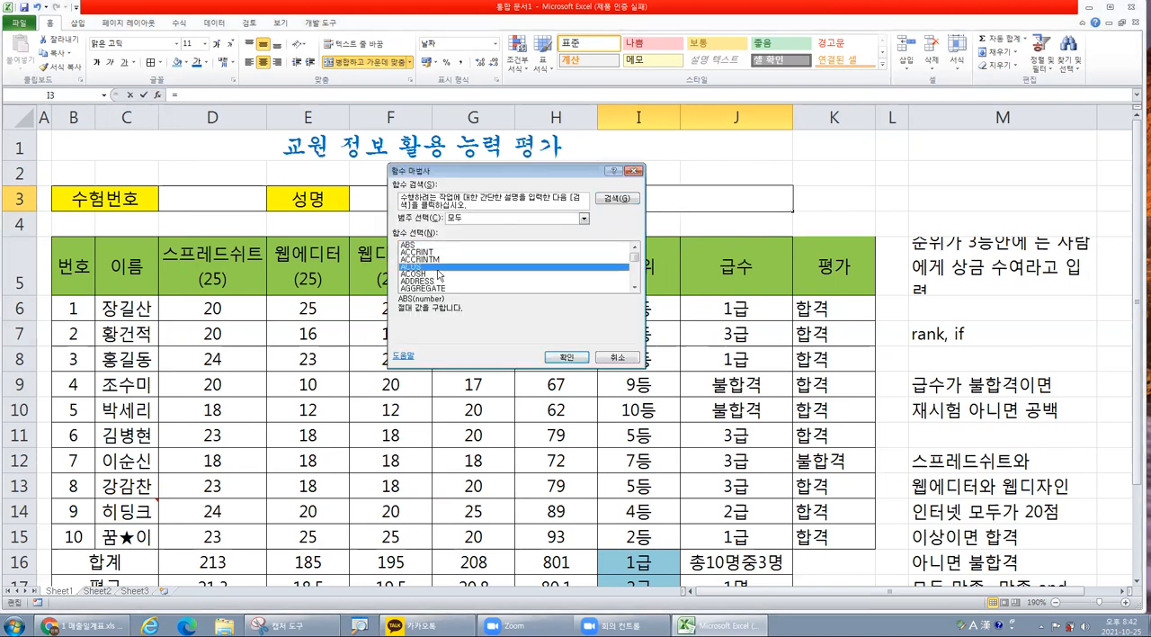
pyautogui.write('no')
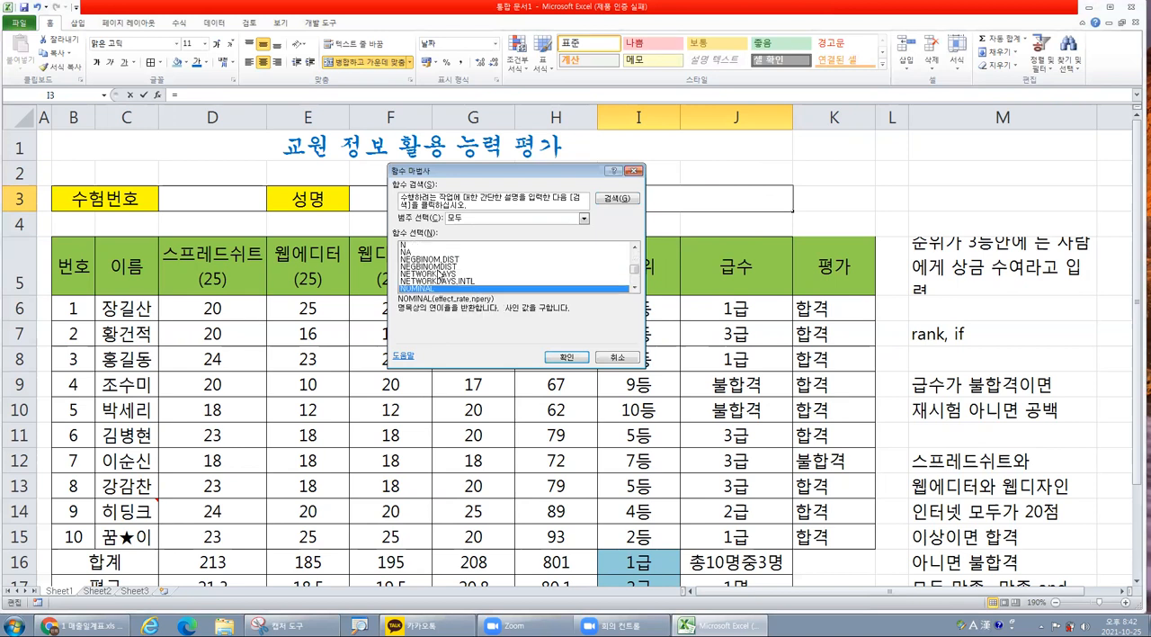
pyautogui.scroll(-3, 437, 279)
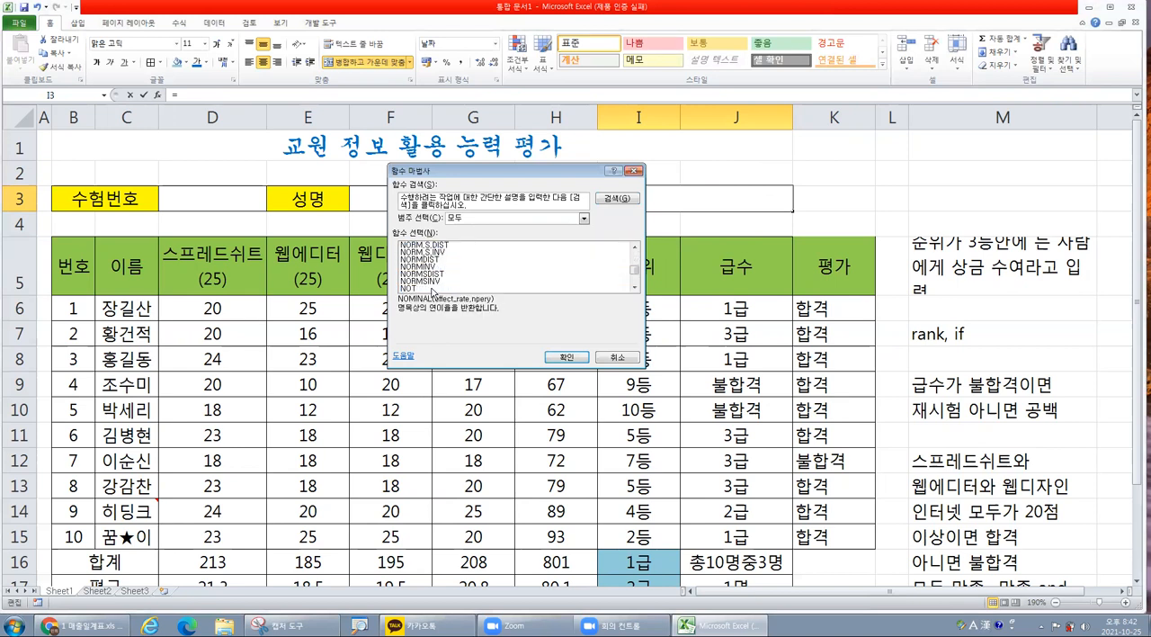
pyautogui.scroll(-2, 434, 288)
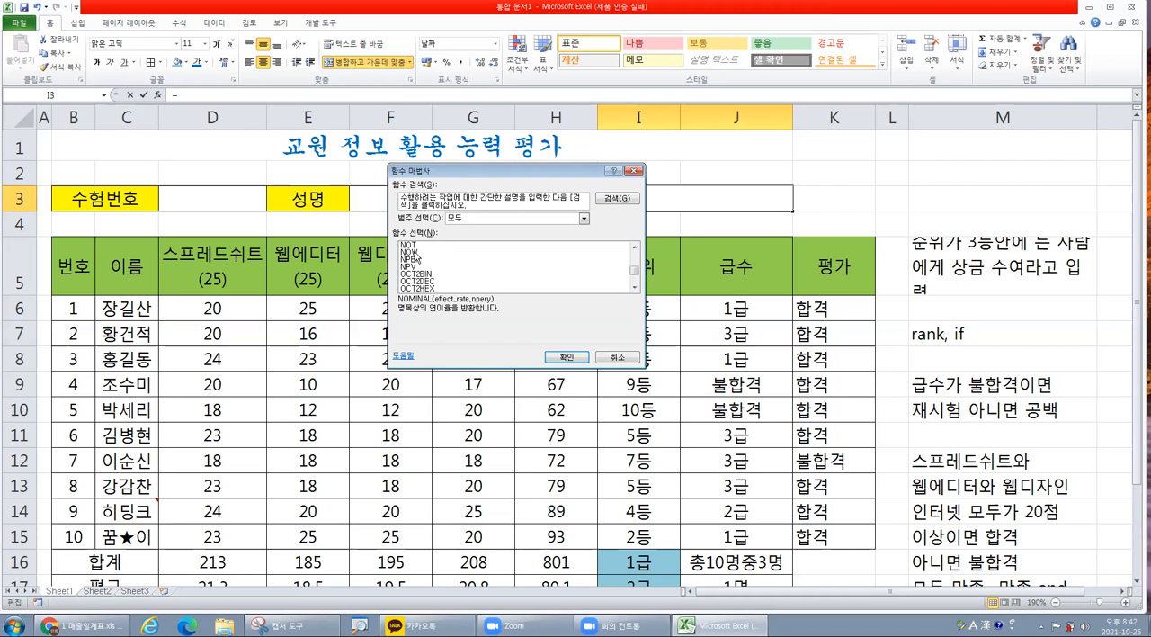
pyautogui.click(414, 252)
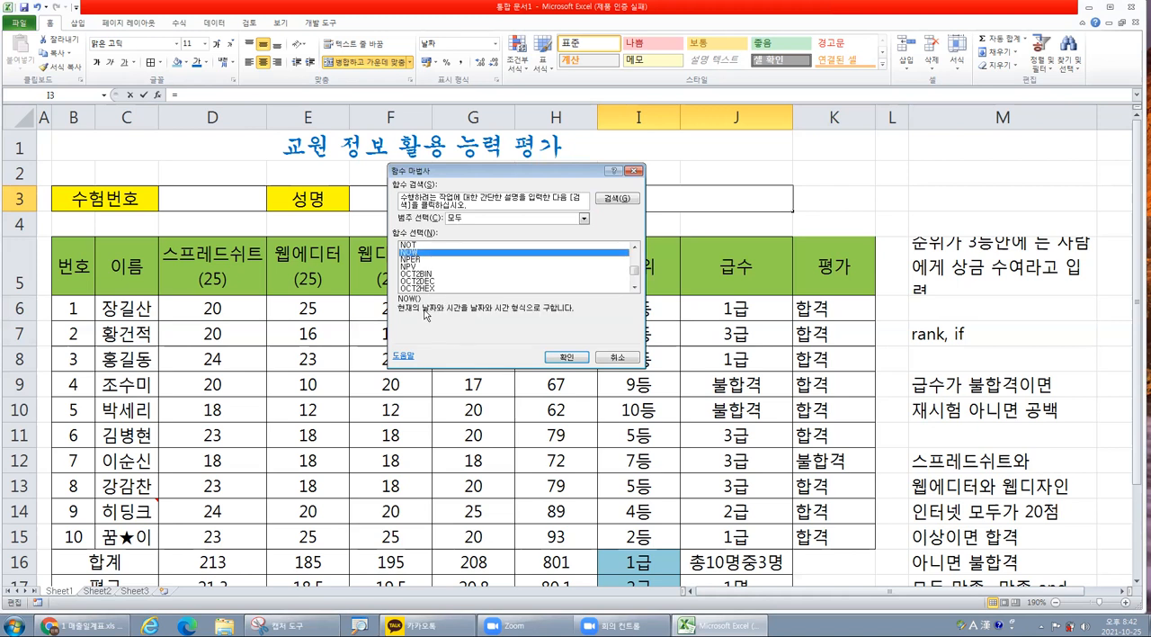
pyautogui.click(567, 357)
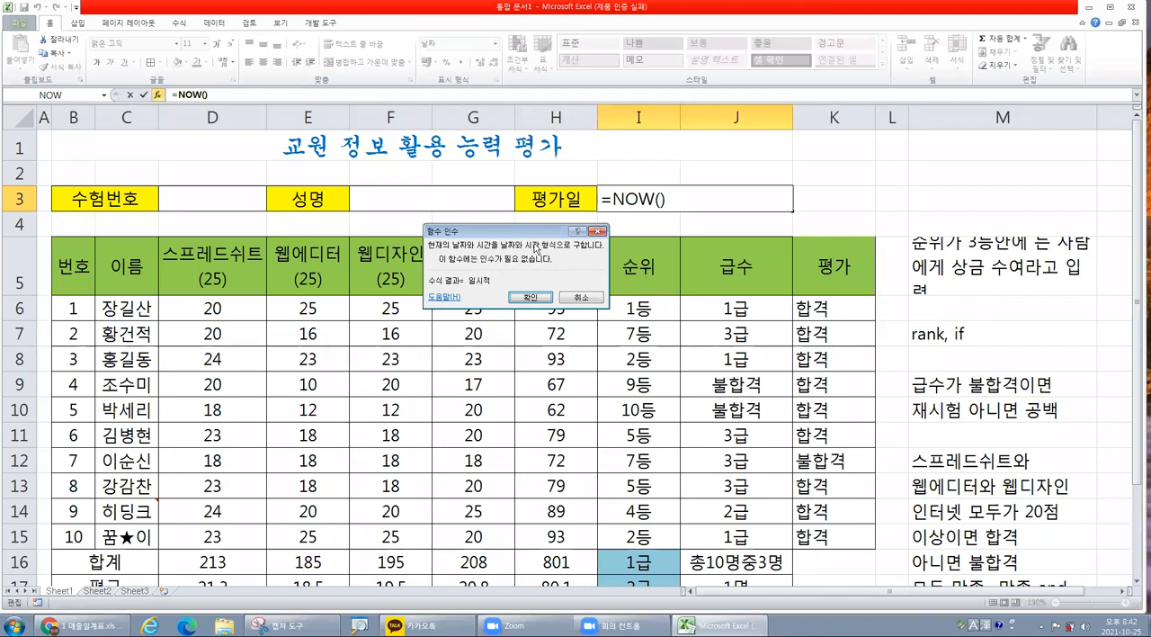
pyautogui.moveTo(536, 233); pyautogui.dragTo(529, 224)
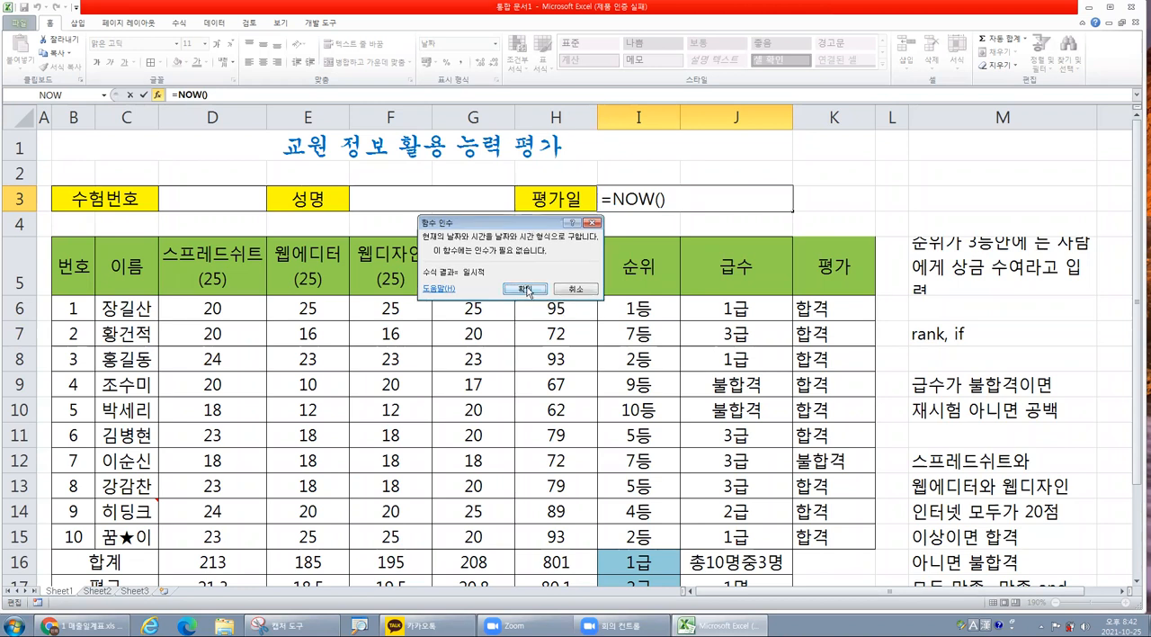
pyautogui.click(527, 289)
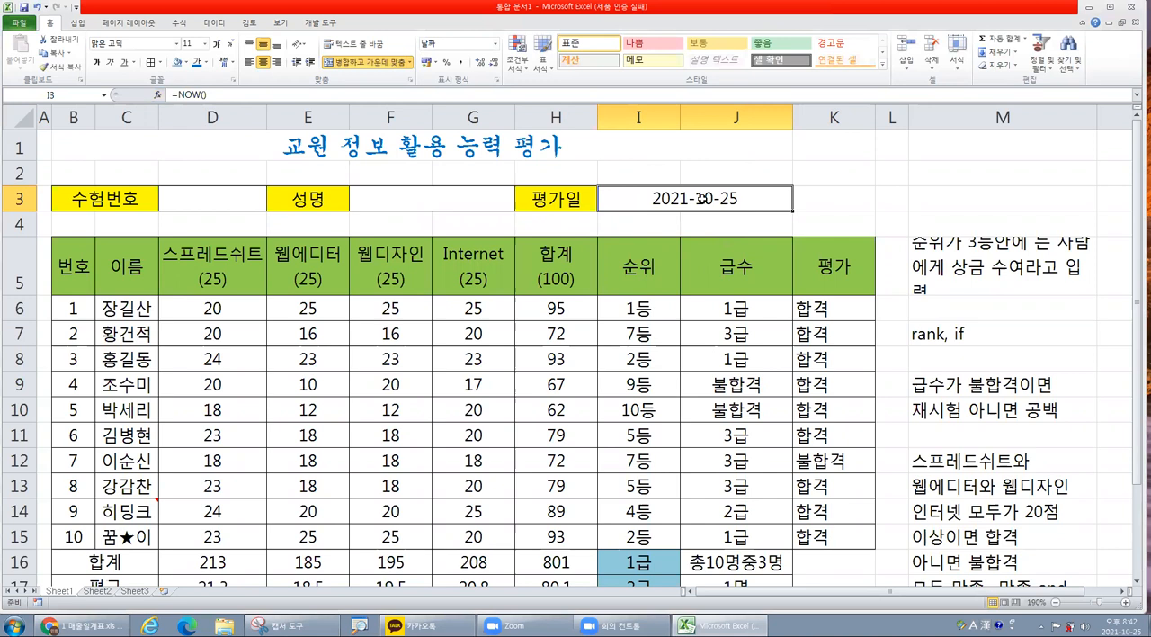
# Open the number format settings of cell I3 and select the date format 01-3-14 1:30 PM.
pyautogui.rightClick(706, 199)
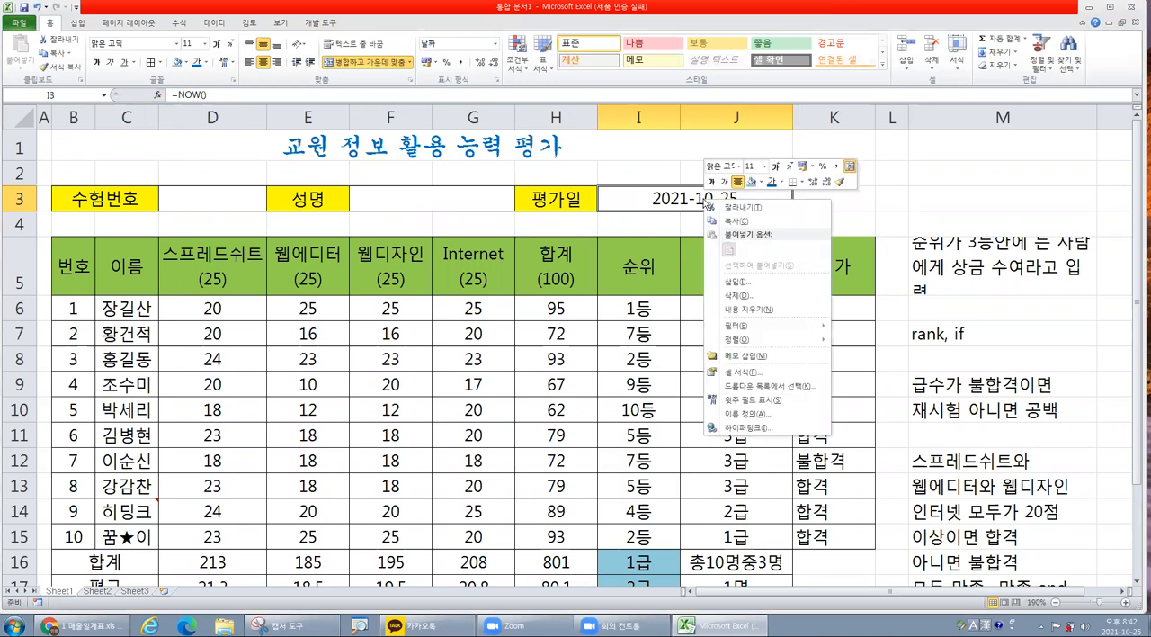
pyautogui.click(747, 374)
pyautogui.click(604, 262)
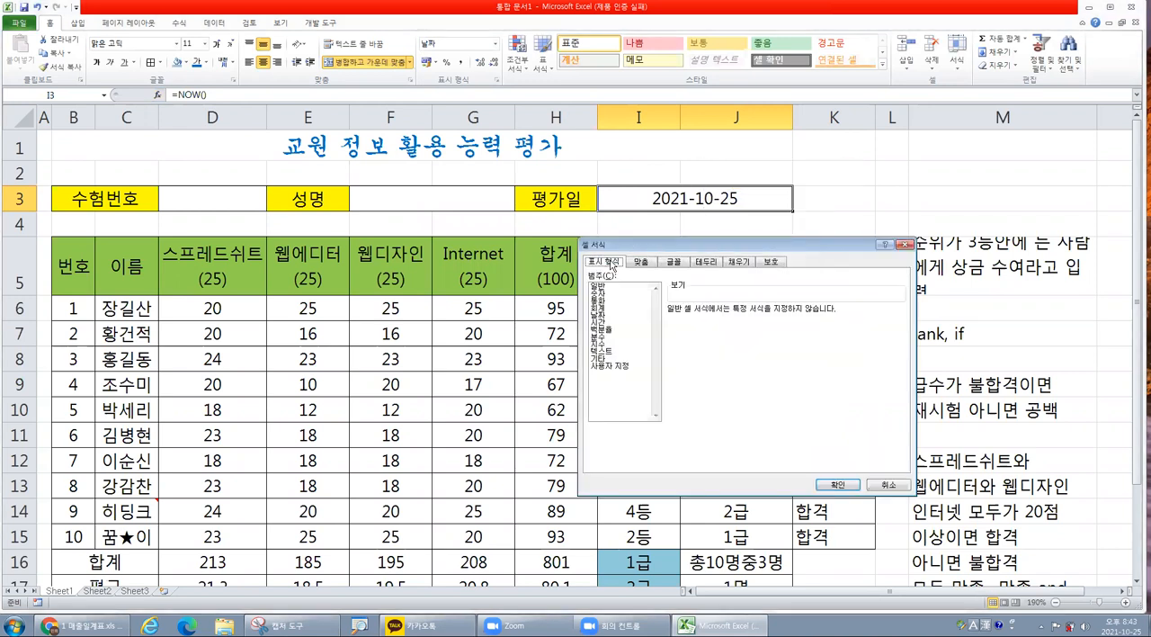
pyautogui.click(605, 317)
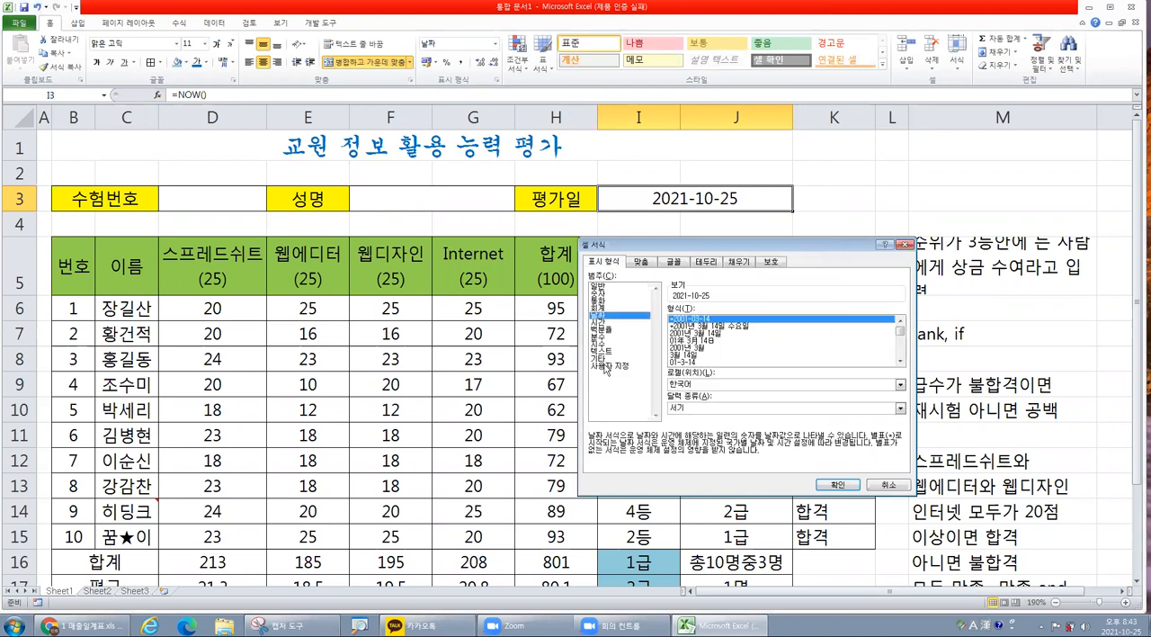
pyautogui.click(725, 349)
pyautogui.scroll(-1, 727, 351)
pyautogui.scroll(-1, 728, 350)
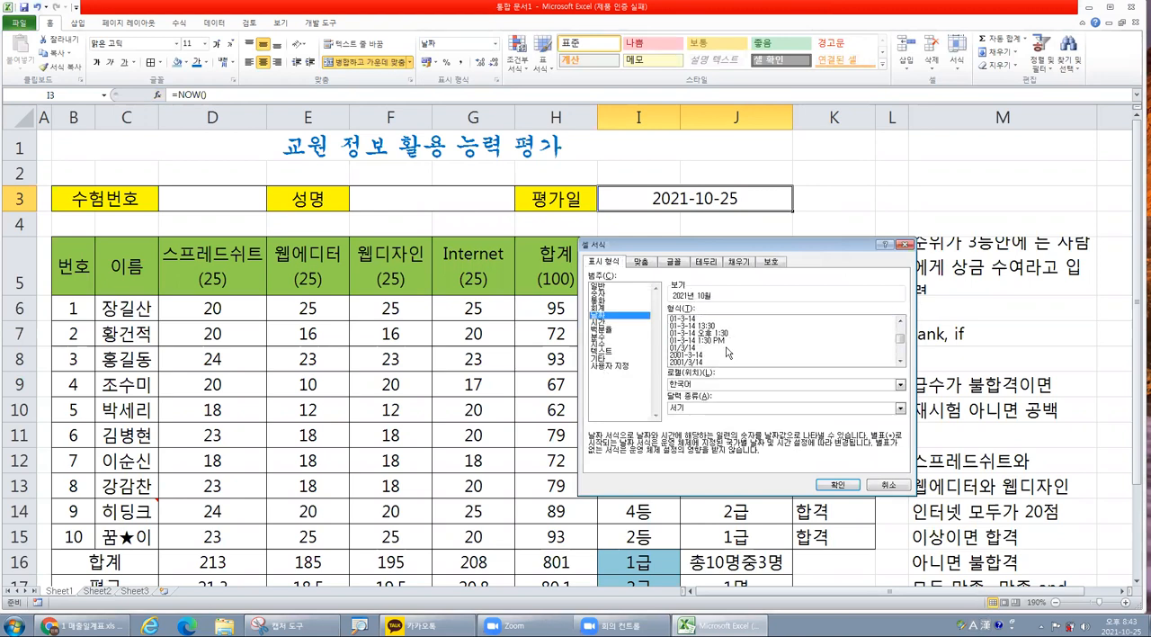
pyautogui.click(722, 341)
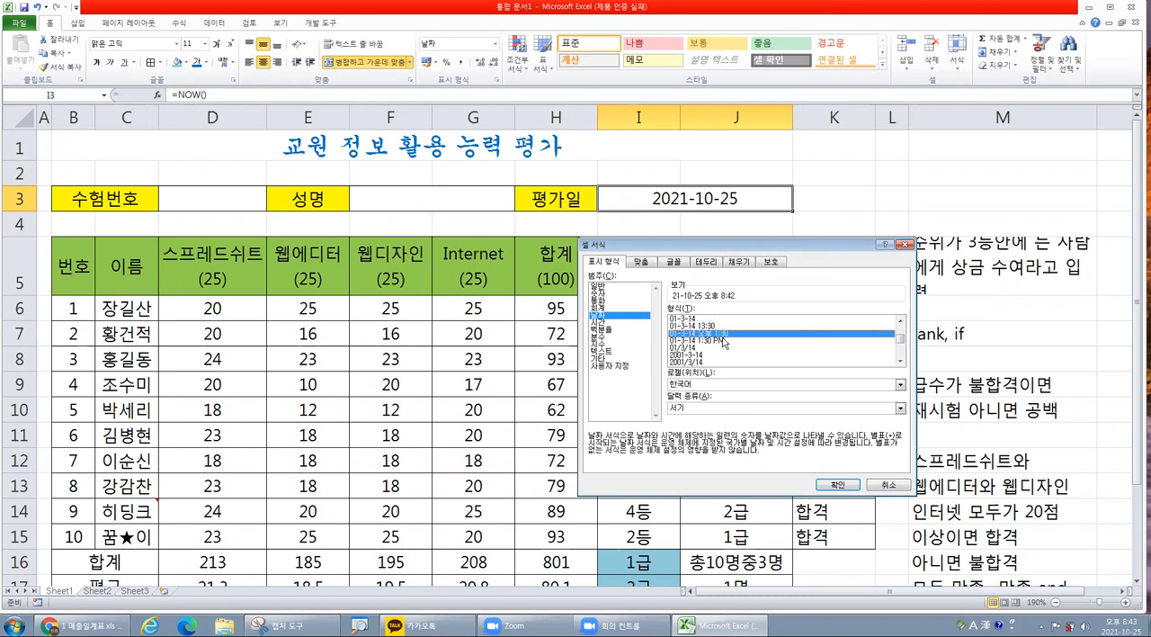
# Give the 평가일 cell the custom number format yyyy-mm-dd hh:mm.
pyautogui.click(620, 367)
pyautogui.moveTo(804, 318); pyautogui.dragTo(603, 320)
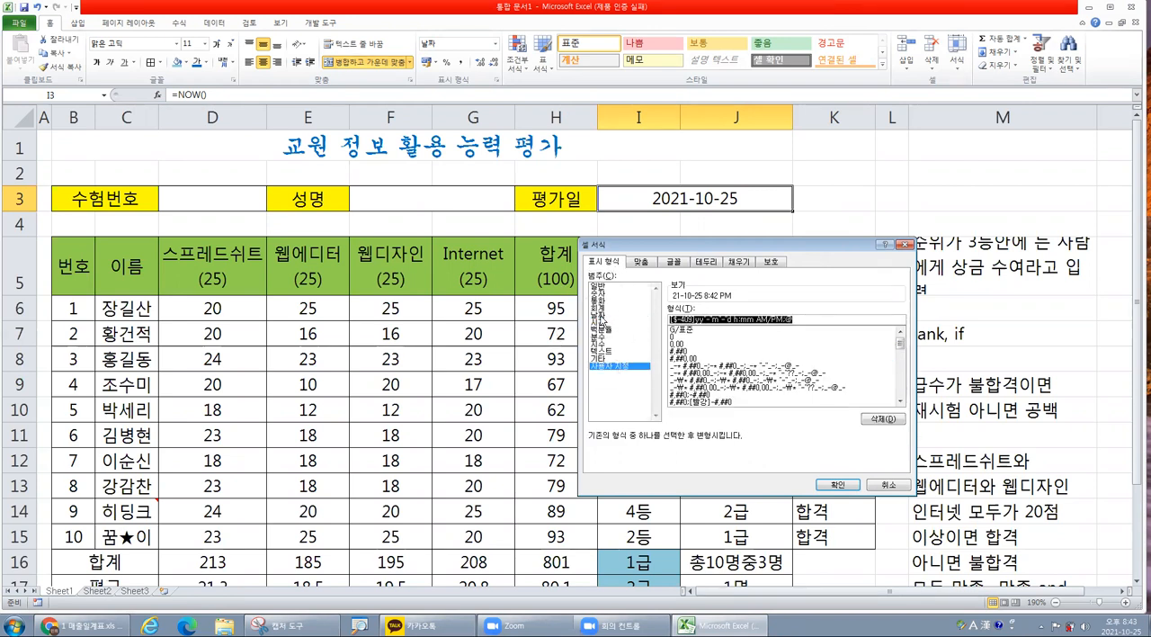
pyautogui.write('yyyy')
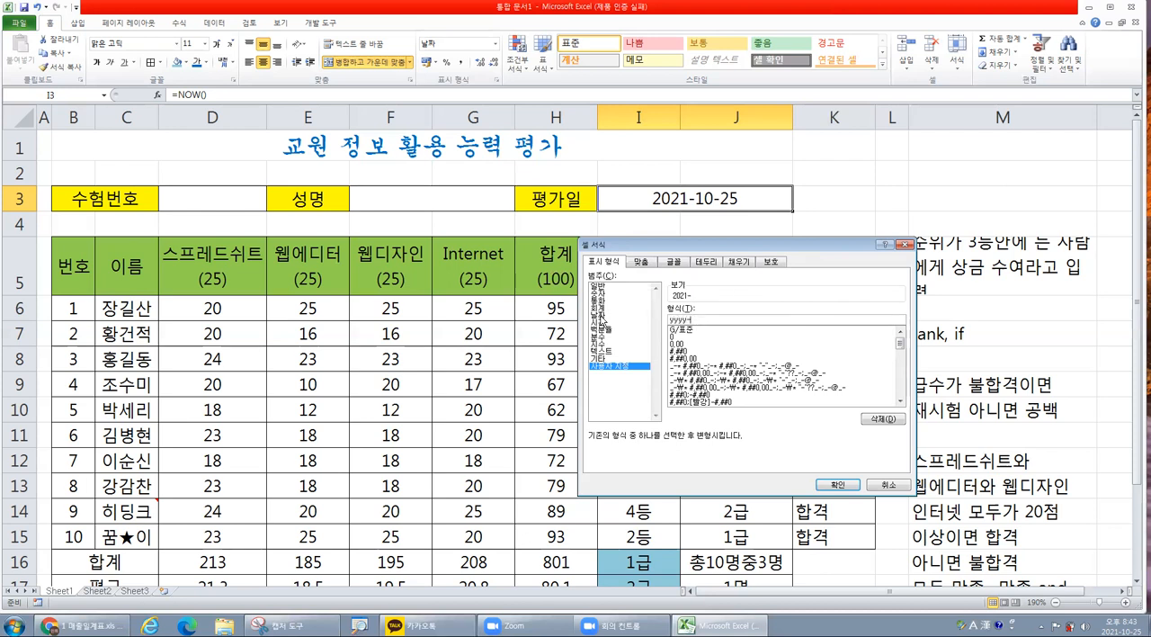
pyautogui.write('-mm-dd hh:mm')
pyautogui.moveTo(717, 320); pyautogui.dragTo(744, 319)
pyautogui.click(737, 319)
pyautogui.click(838, 484)
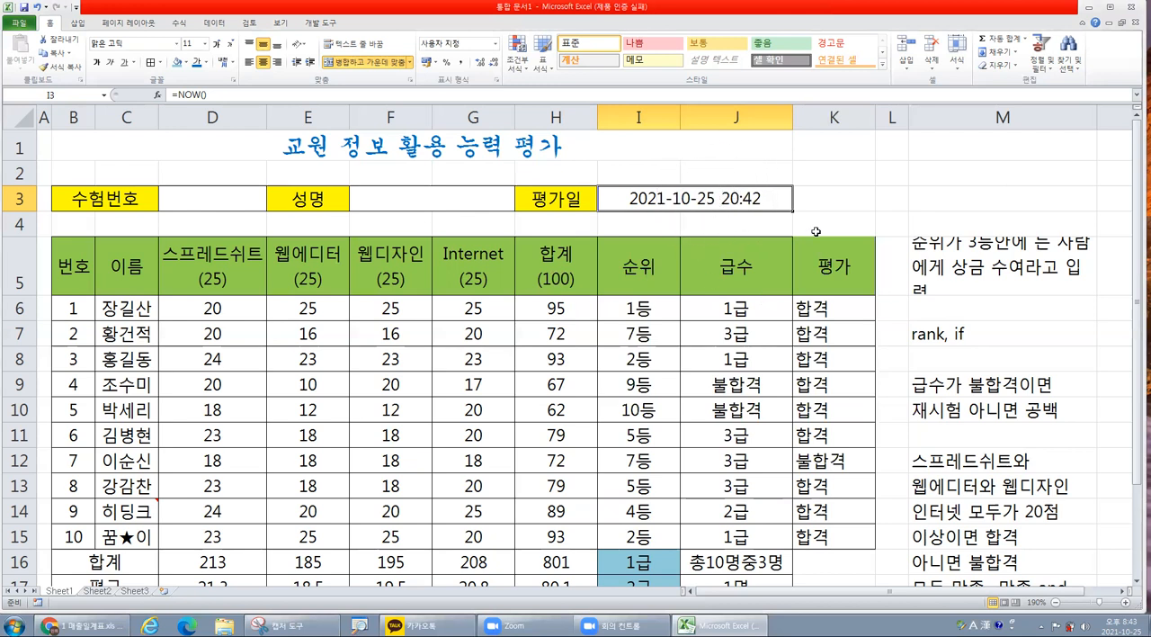
# Look over the whole score table and inspect the first row's 평가 and 합계 cells, K6 and H6.
pyautogui.scroll(-2, 813, 233)
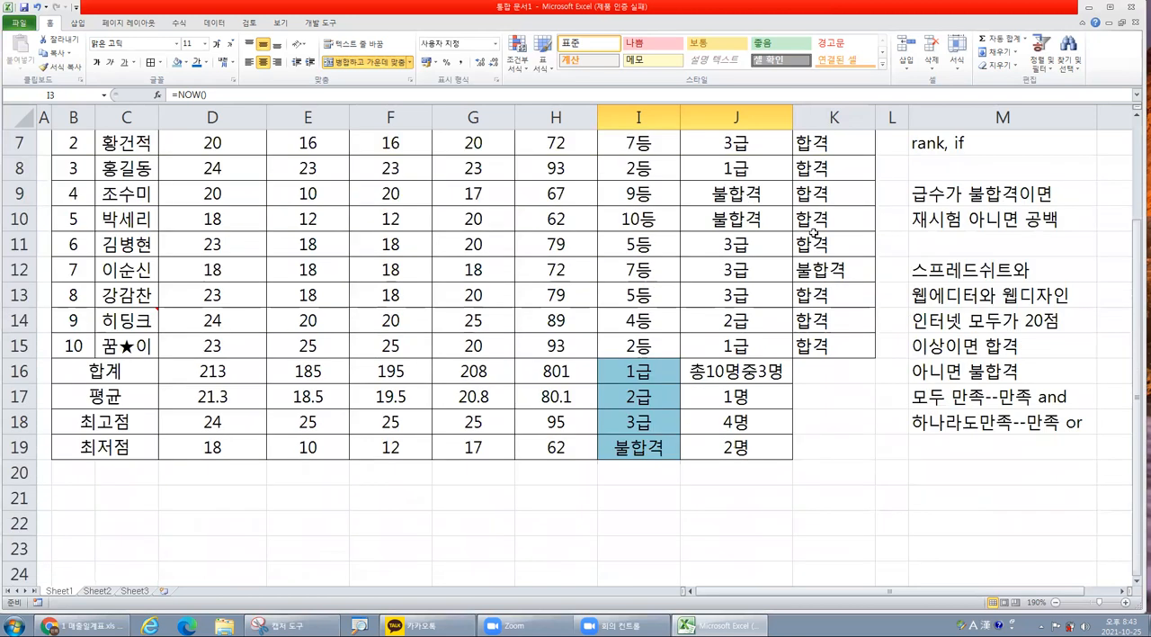
pyautogui.scroll(2, 813, 233)
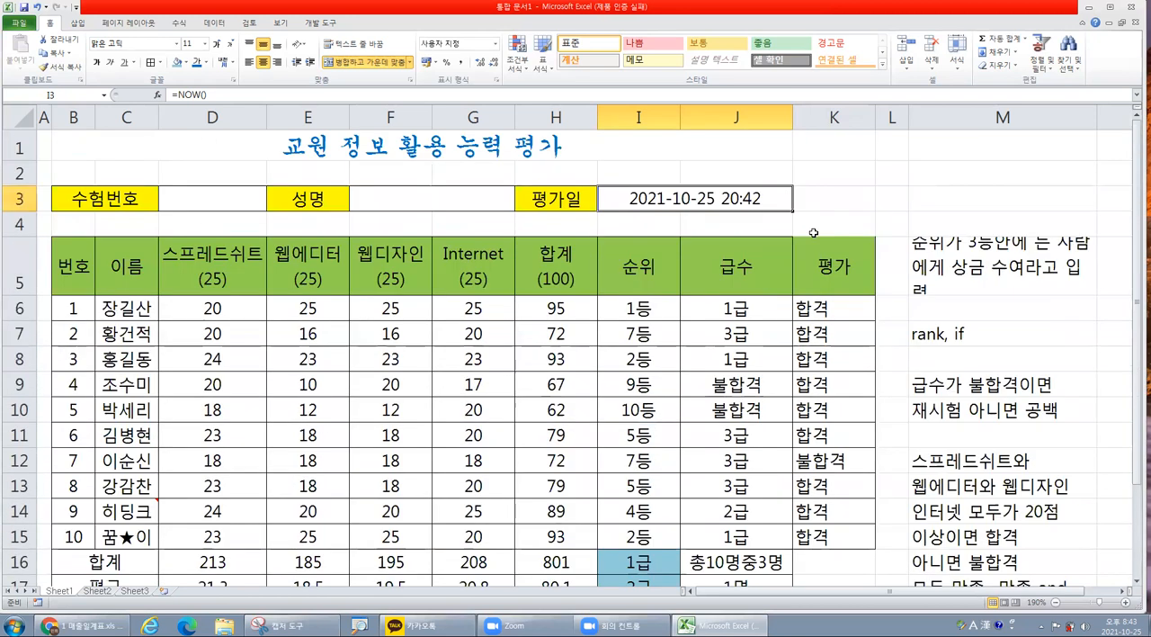
pyautogui.scroll(-2, 684, 280)
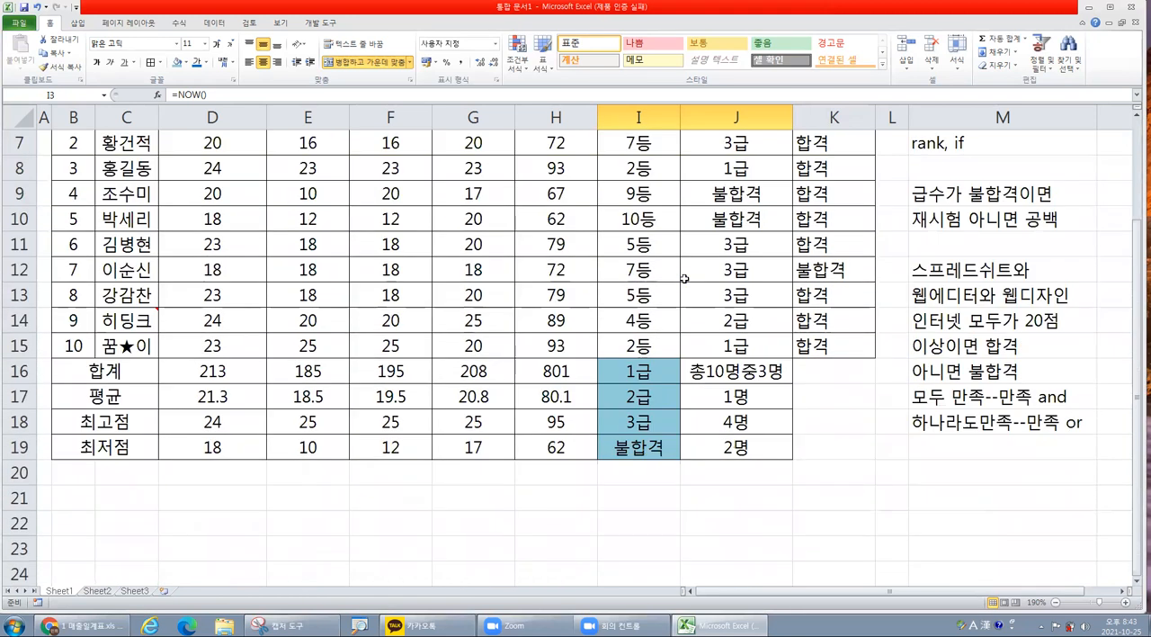
pyautogui.scroll(1, 674, 282)
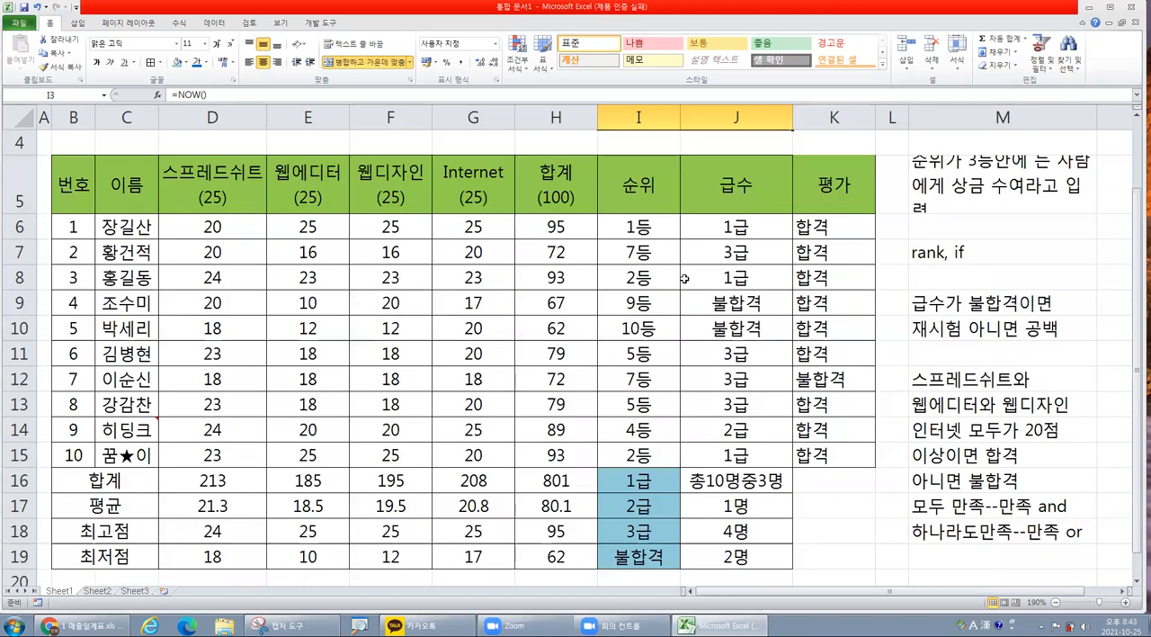
pyautogui.click(838, 226)
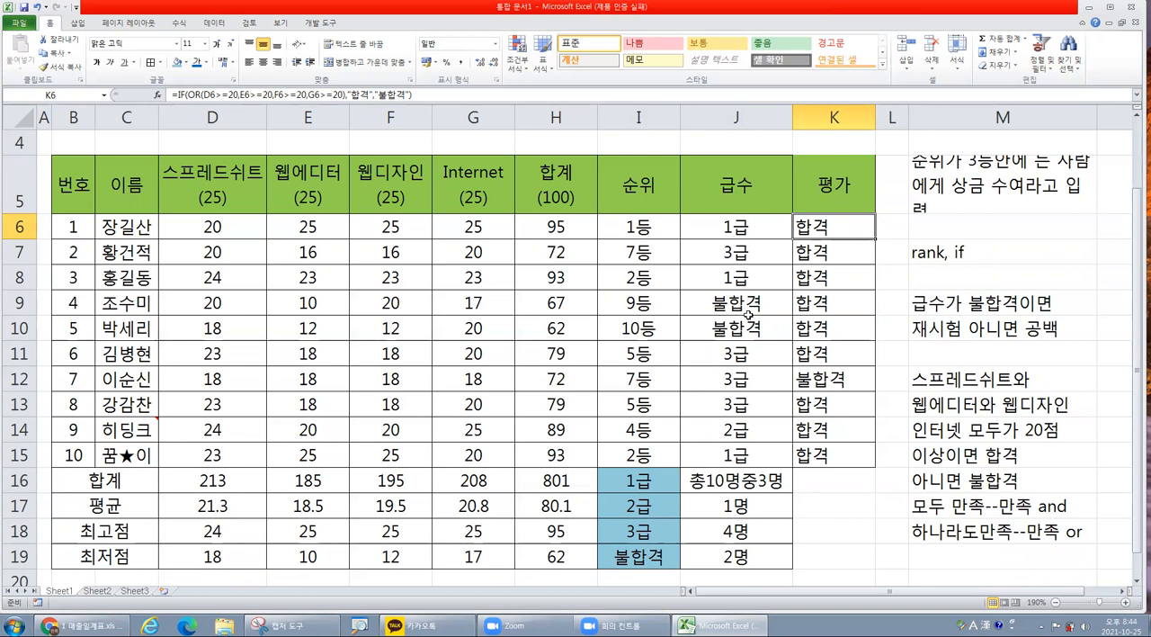
pyautogui.click(554, 231)
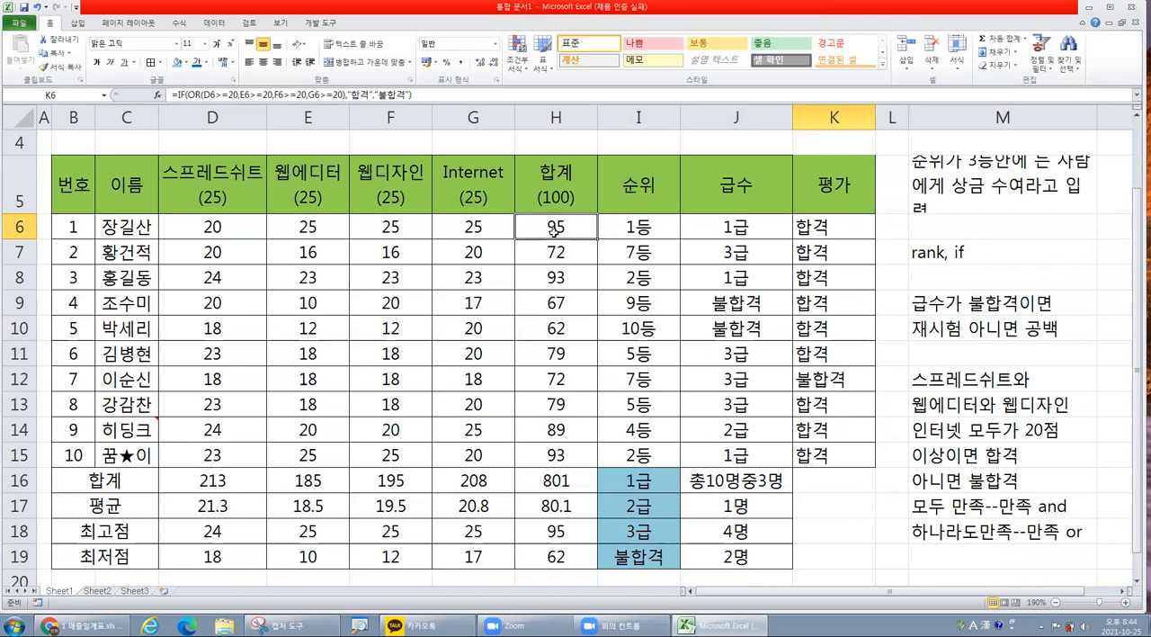